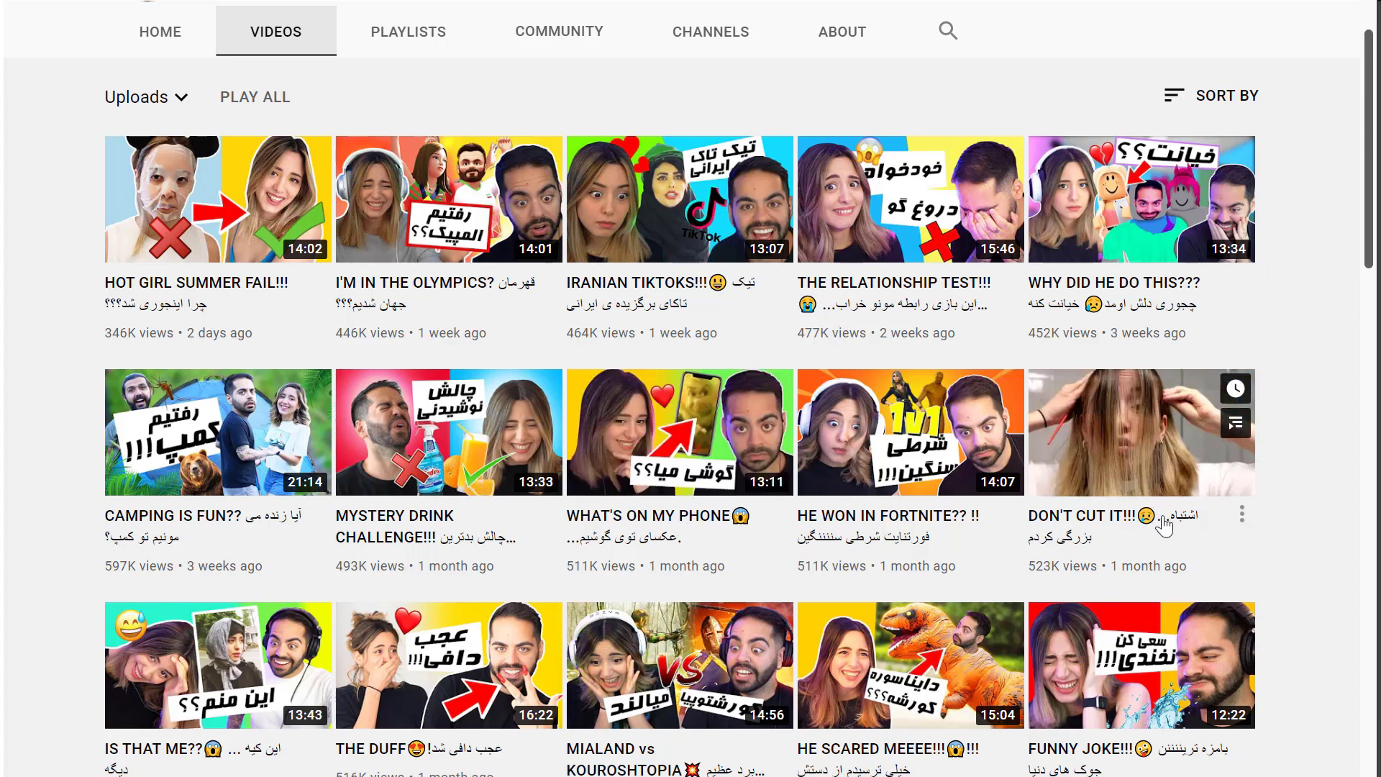
Switch from the channel's video thumbnails to the Photoshop document and make both masked screenshot layers visible.
scroll(1136, 503, "down", 4)
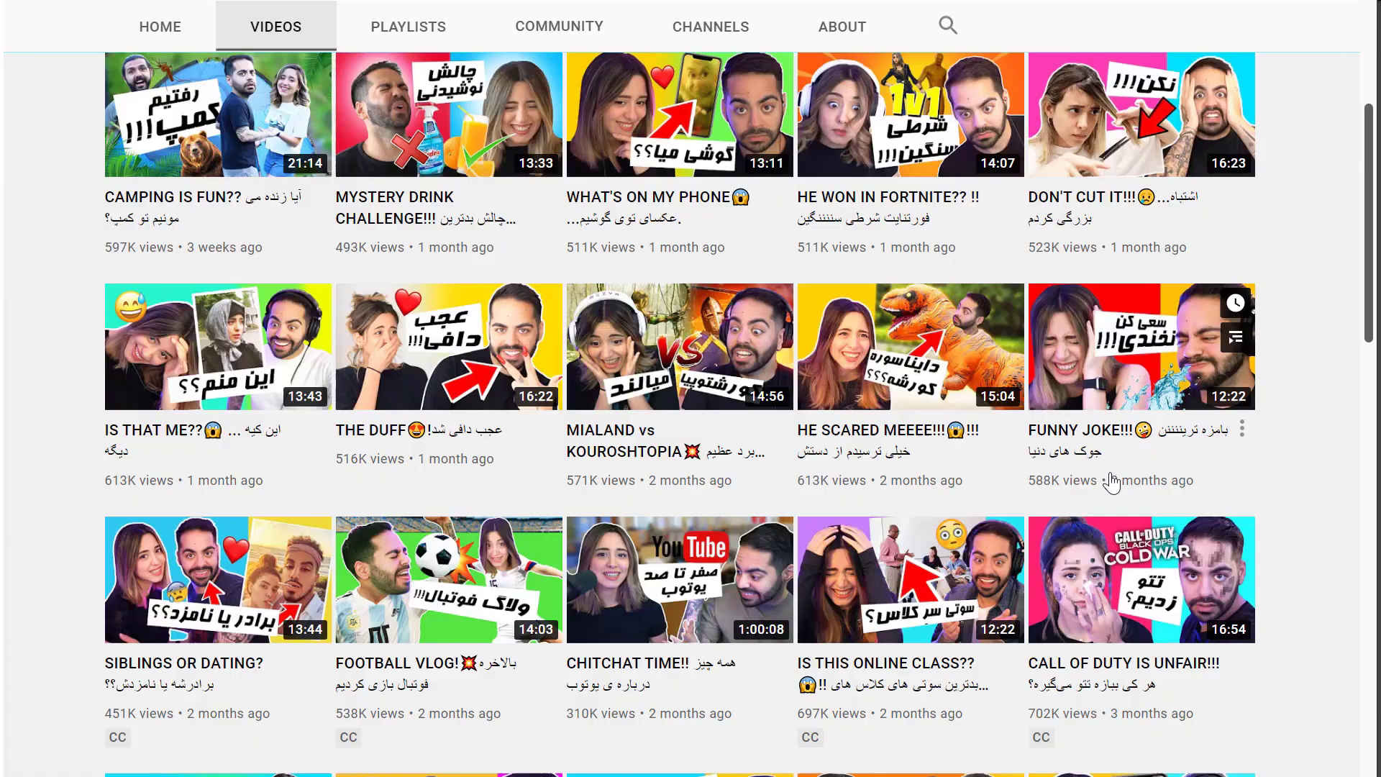
scroll(1111, 482, "down", 1)
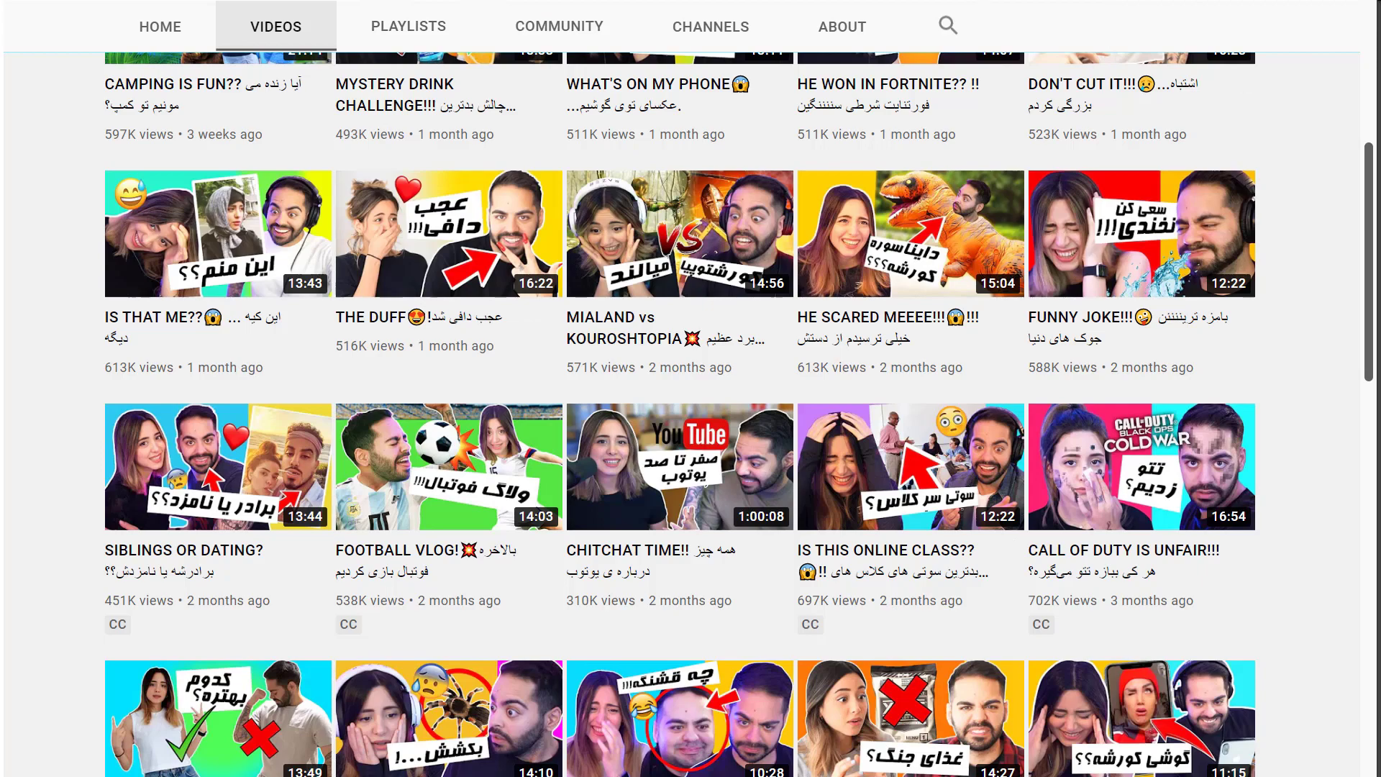
key("alt+Tab")
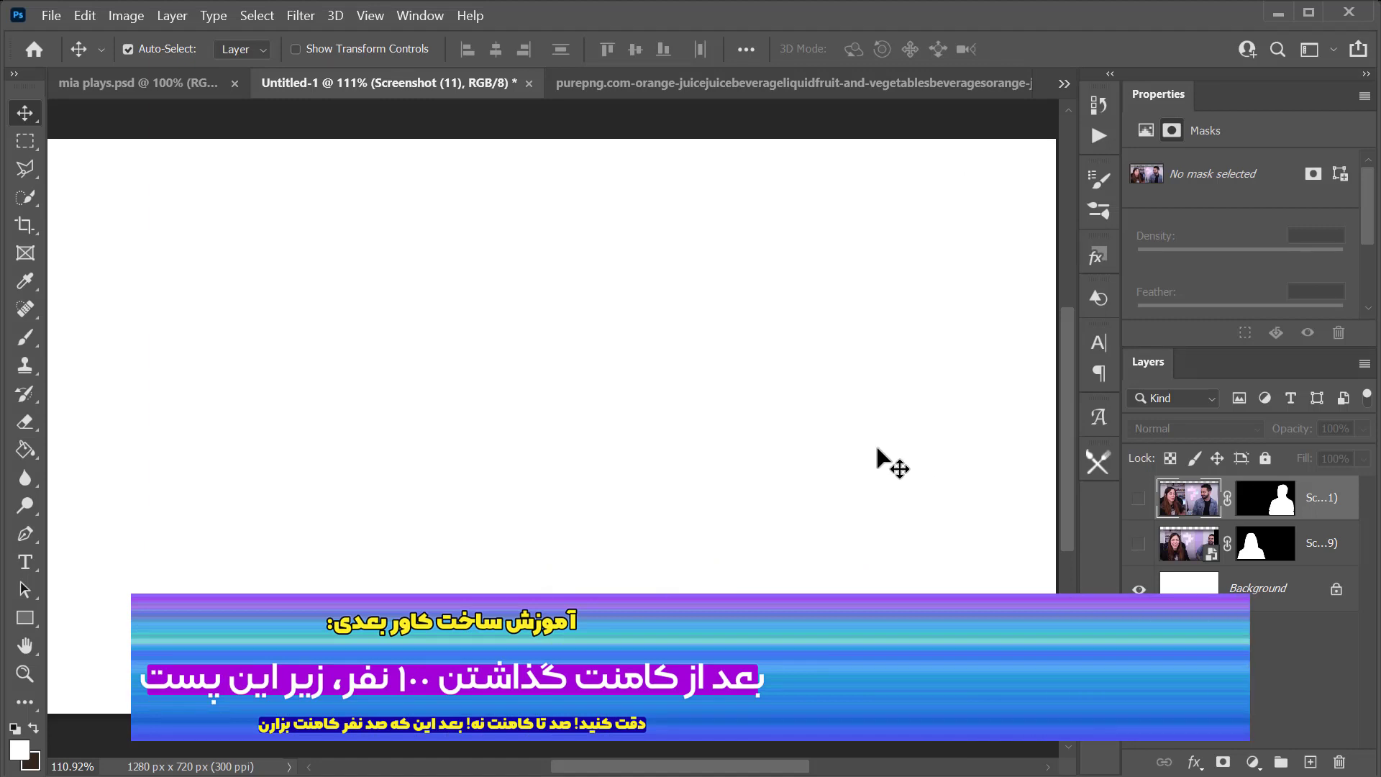
left_click(1138, 498)
left_click(1138, 543)
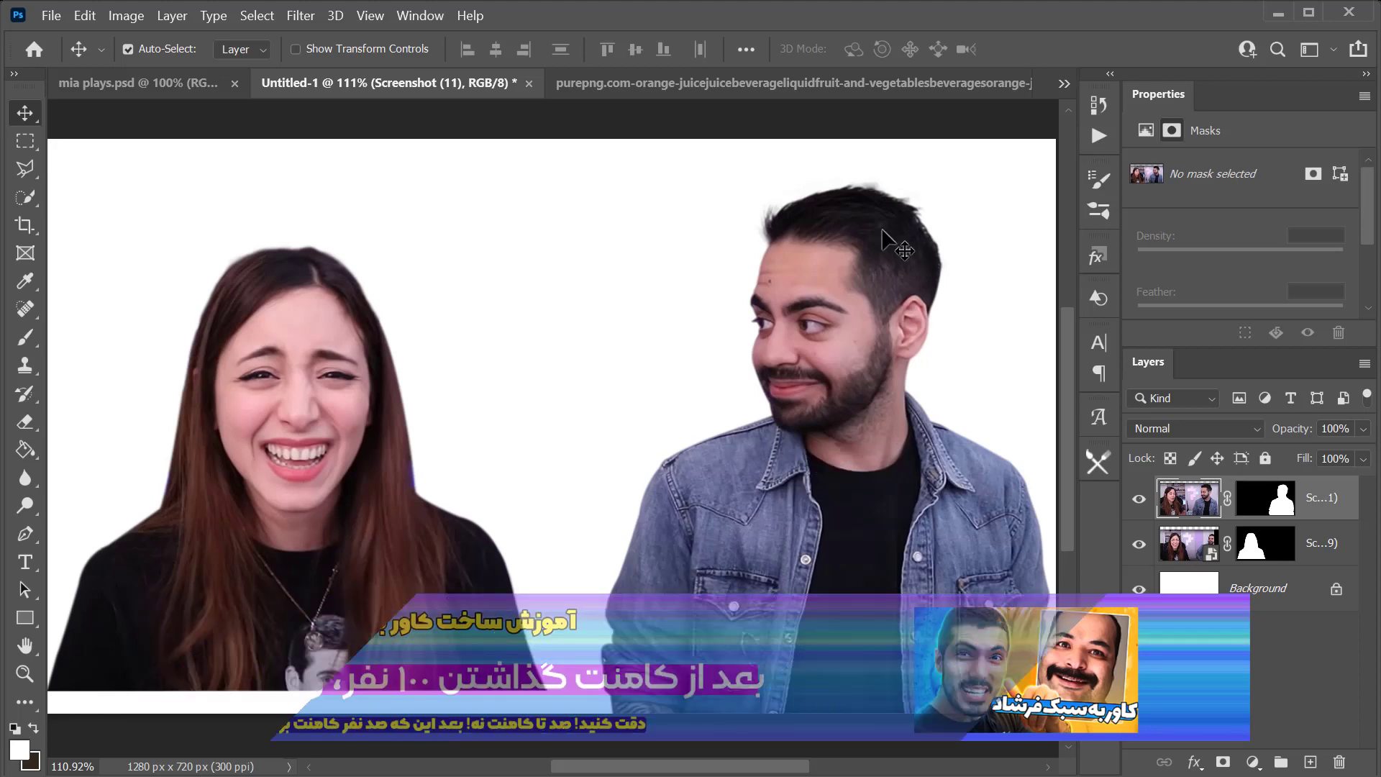
Paint away the stray hair at the man's front hairline on his layer mask with a black 10 px soft round brush.
key("z")
left_click_drag(752, 194, 748, 226)
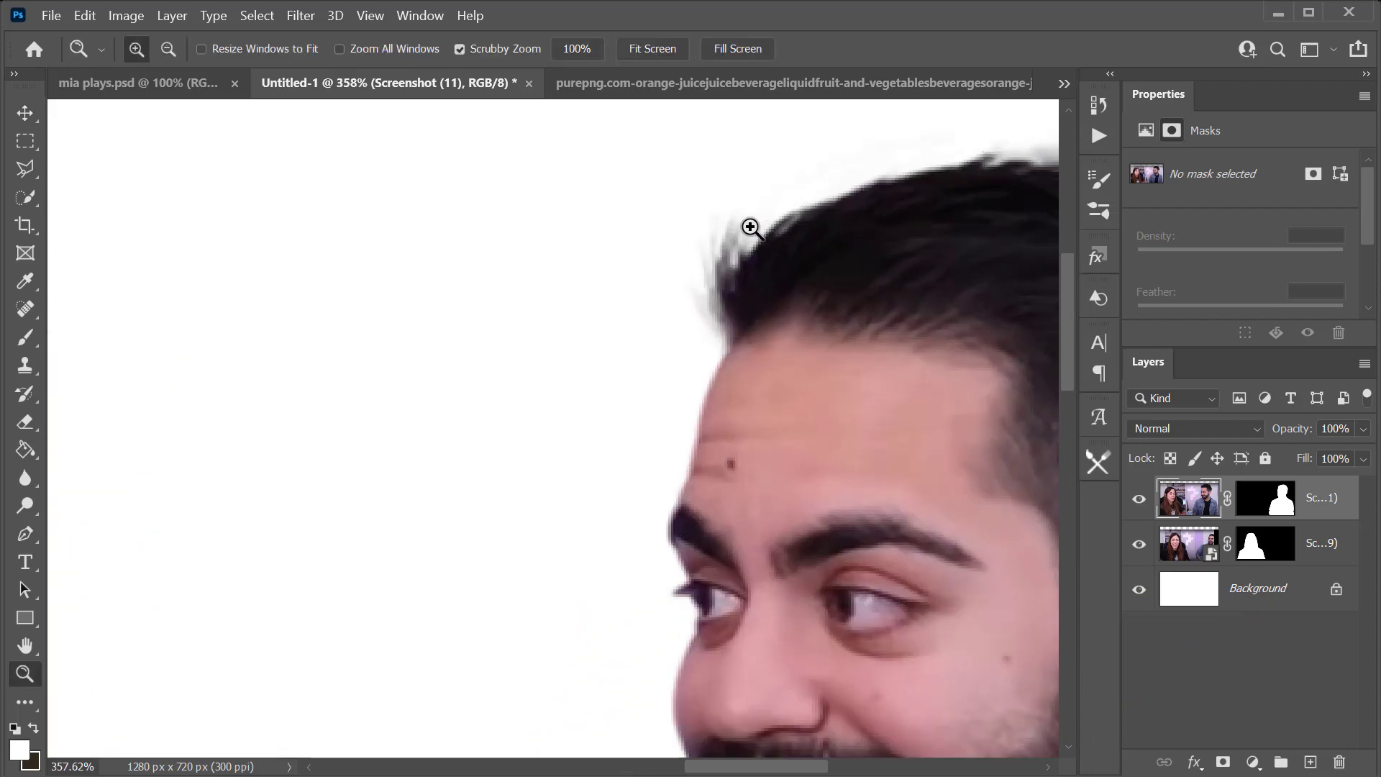
left_click(25, 336)
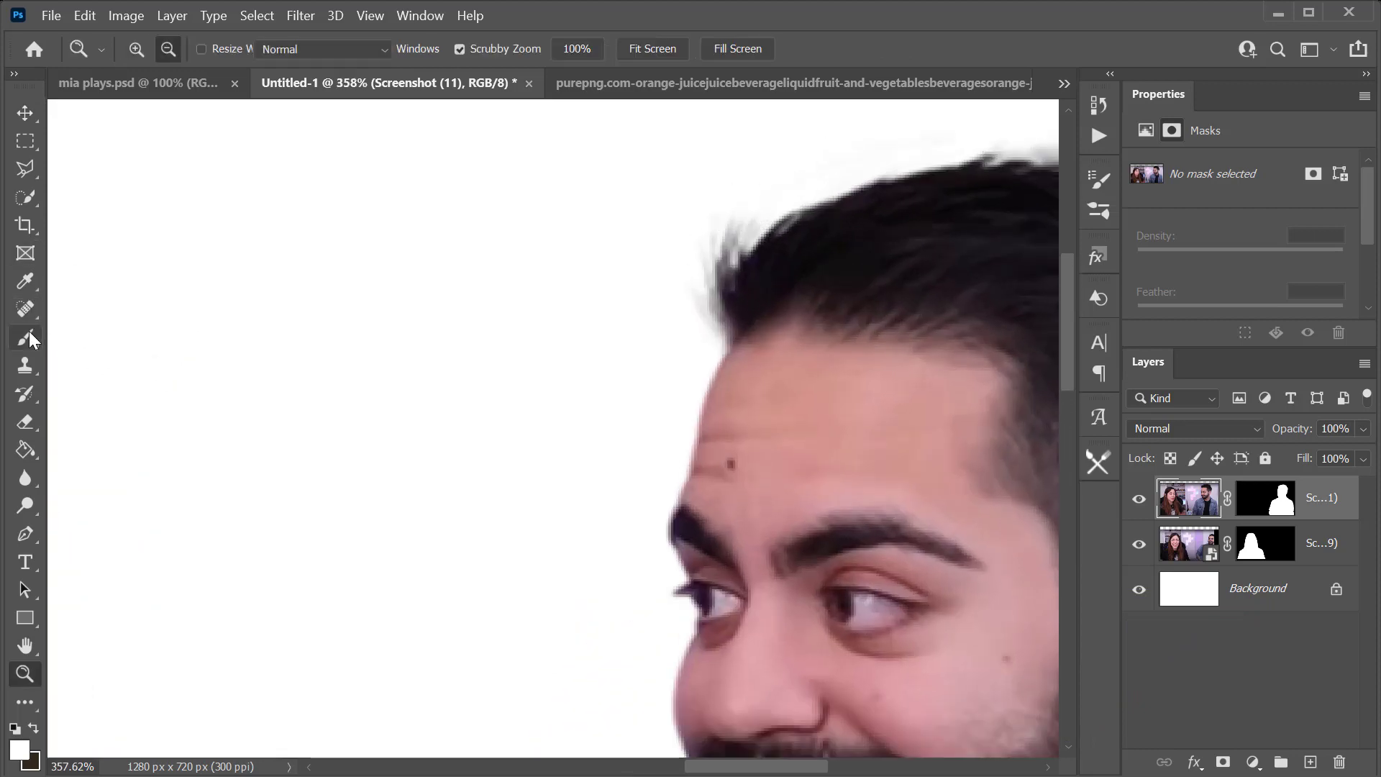
left_click(1264, 498)
key("x")
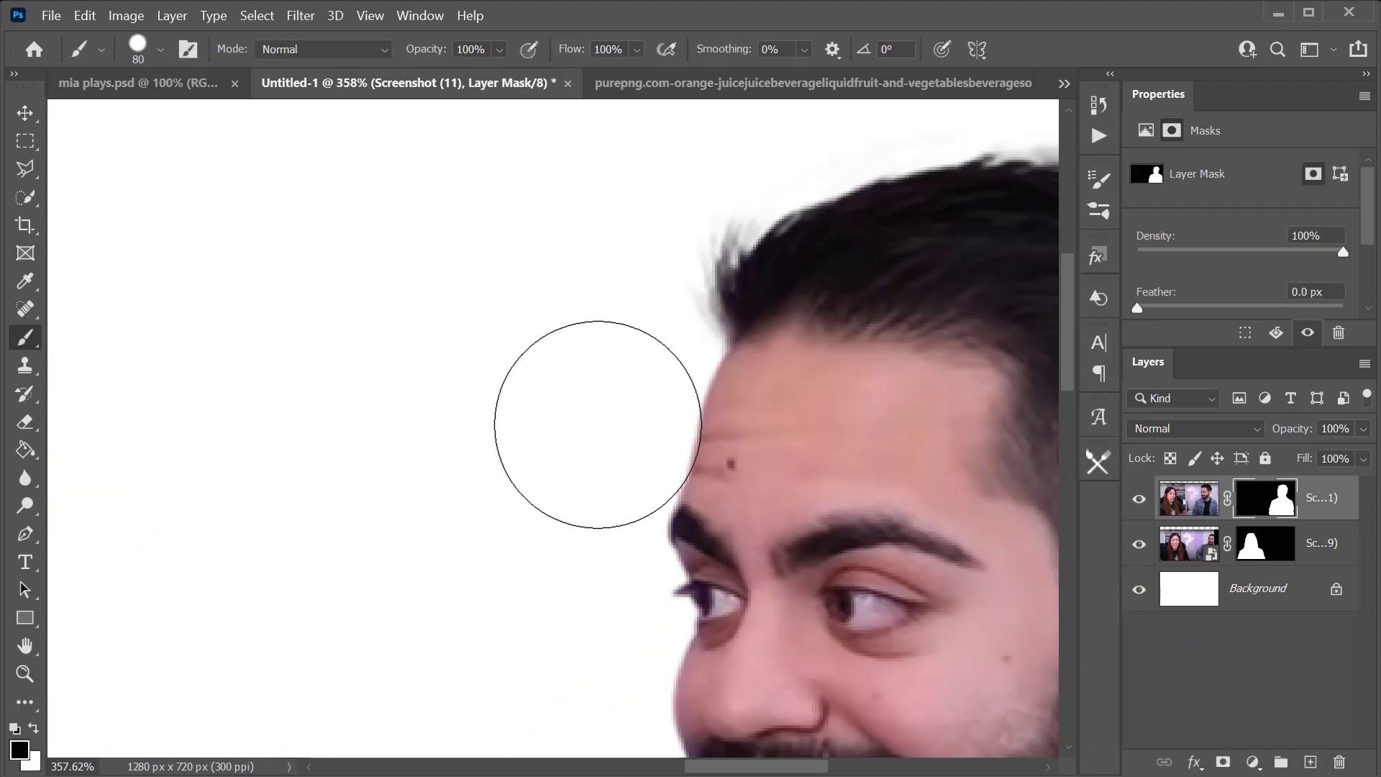
key("bracketleft")
key("bracketleft")
key("bracketleft")
key("bracketleft")
key("bracketleft")
key("bracketleft")
key("bracketleft")
right_click(671, 223)
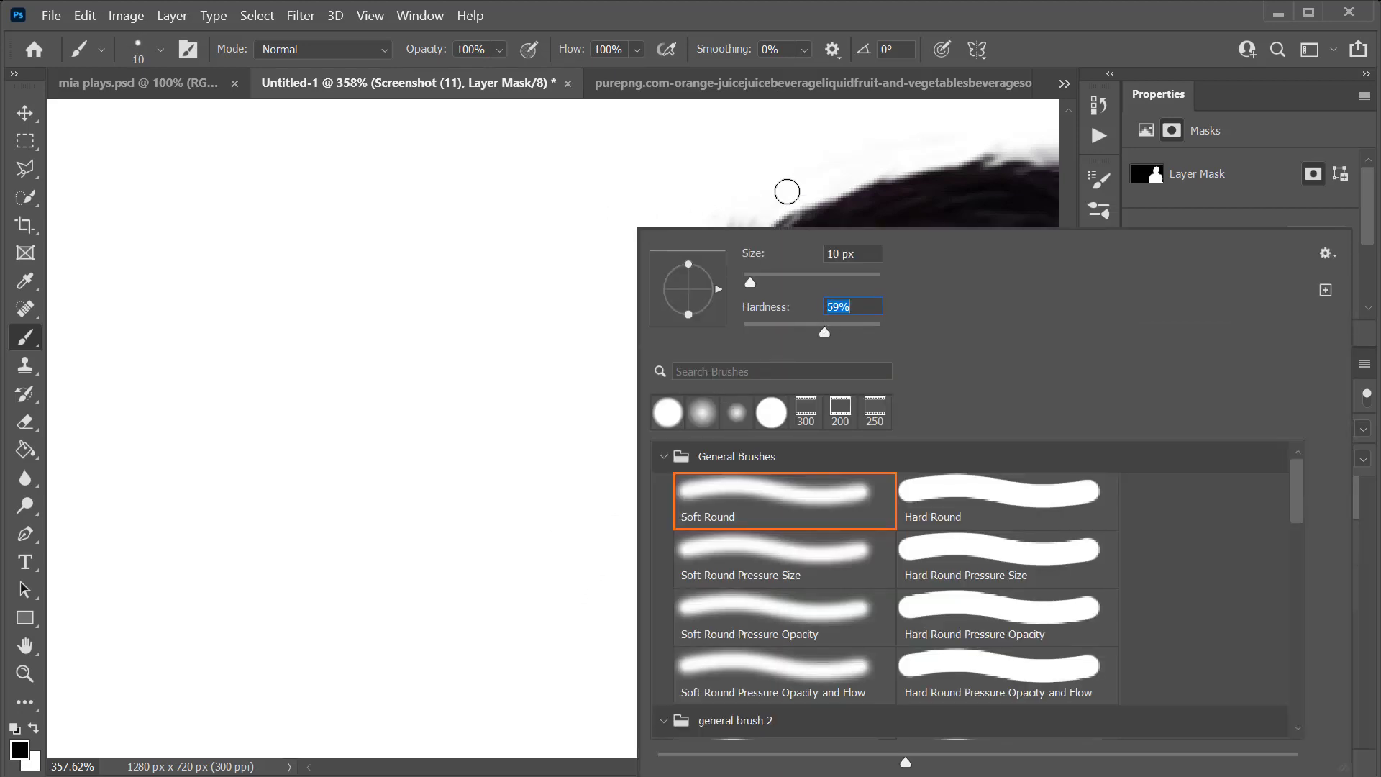
key("Return")
mouse_move(776, 205)
left_mouse_down()
mouse_move(738, 236)
mouse_move(709, 293)
left_mouse_up()
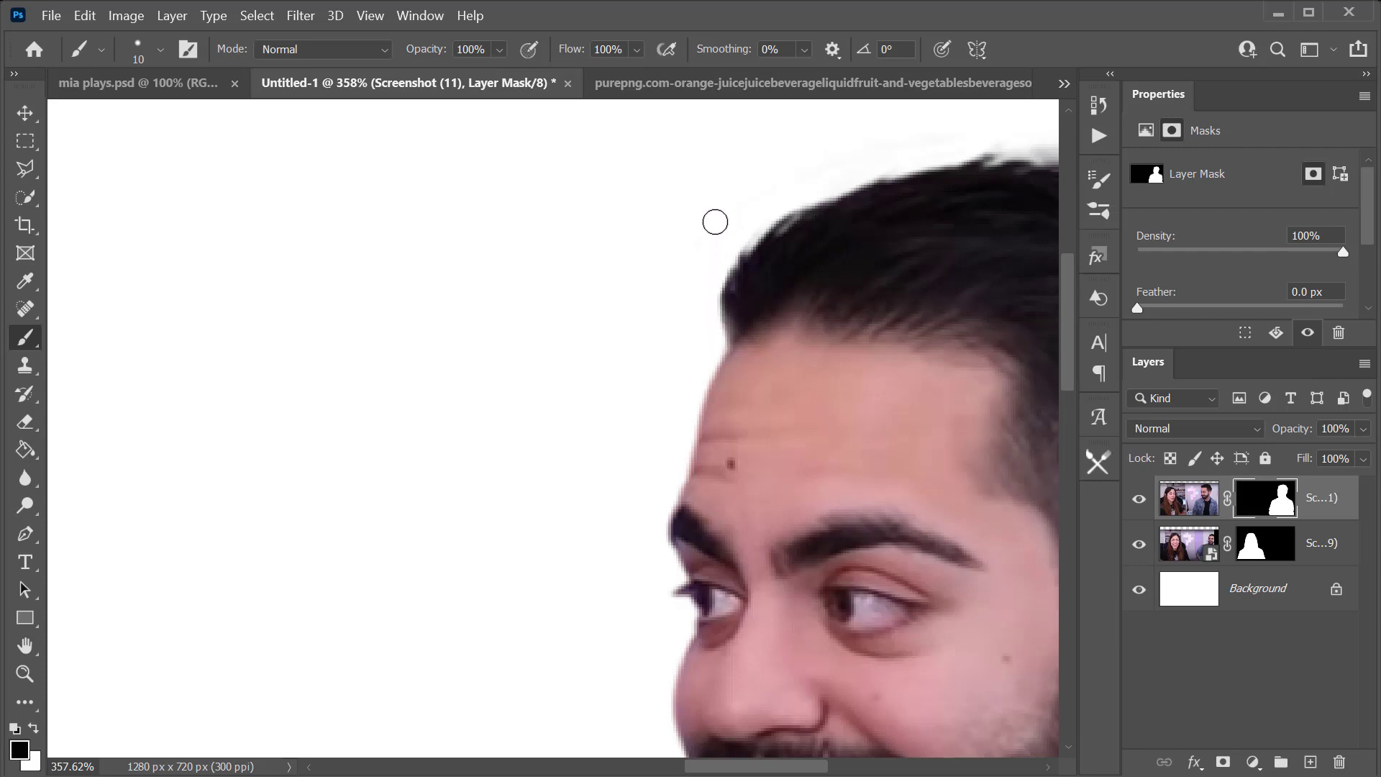
Mask out the remaining fringe along the crown and back of the man's hair.
left_click_drag(764, 259, 492, 370)
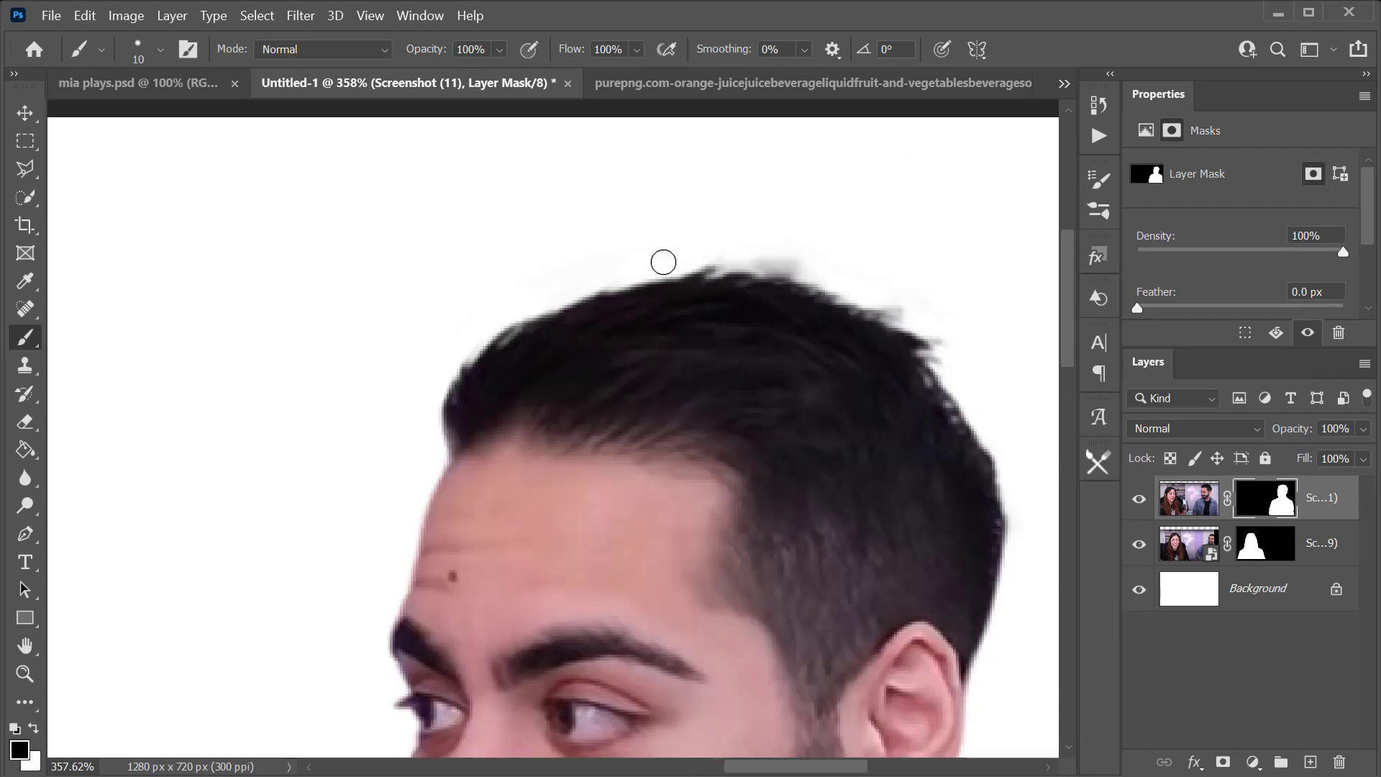
mouse_move(663, 262)
left_mouse_down()
mouse_move(787, 264)
mouse_move(925, 331)
mouse_move(996, 443)
mouse_move(1017, 558)
left_mouse_up()
mouse_move(951, 363)
left_mouse_down()
mouse_move(951, 328)
mouse_move(876, 271)
left_mouse_up()
left_click_drag(653, 409, 597, 287)
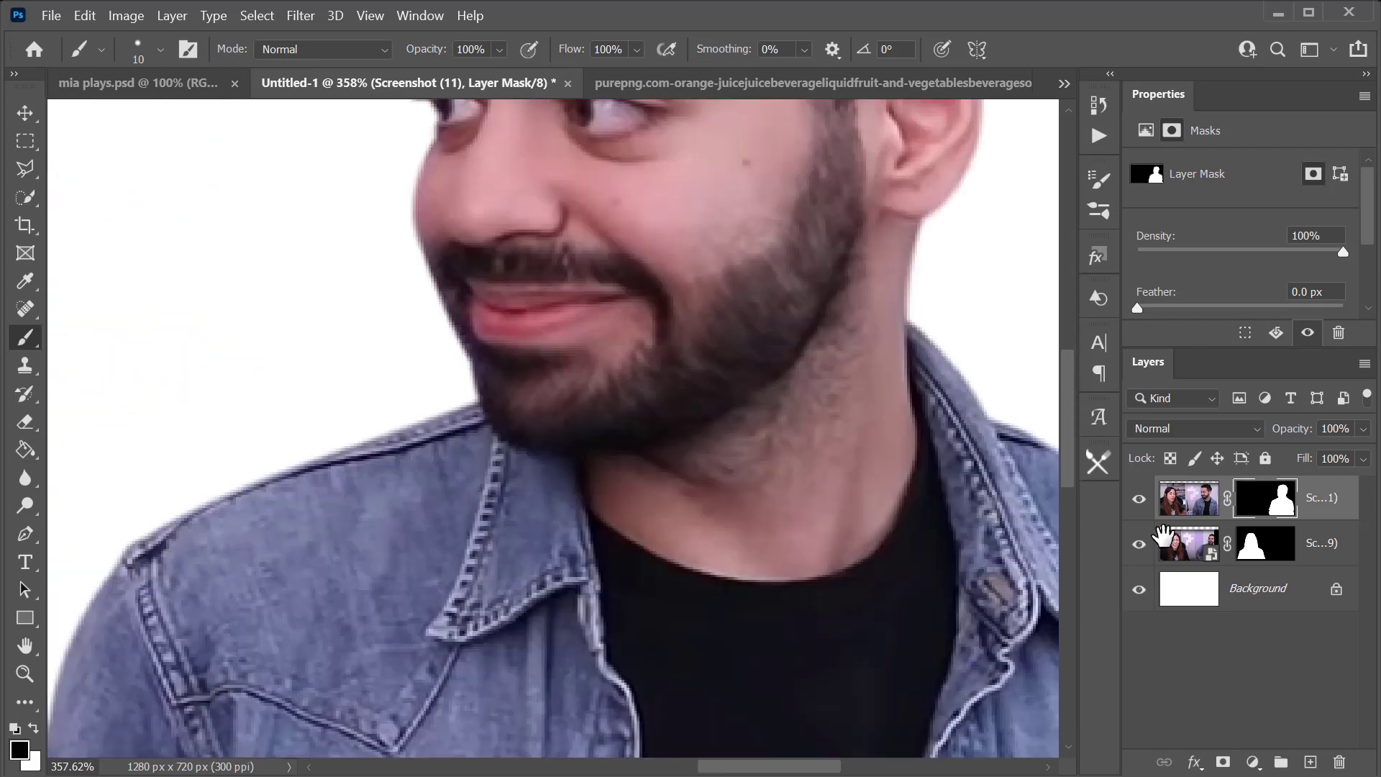
Clean the outline of the woman's hair by painting black on her layer mask around the crown.
left_click_drag(87, 389, 1079, 499)
left_click_drag(733, 240, 867, 348)
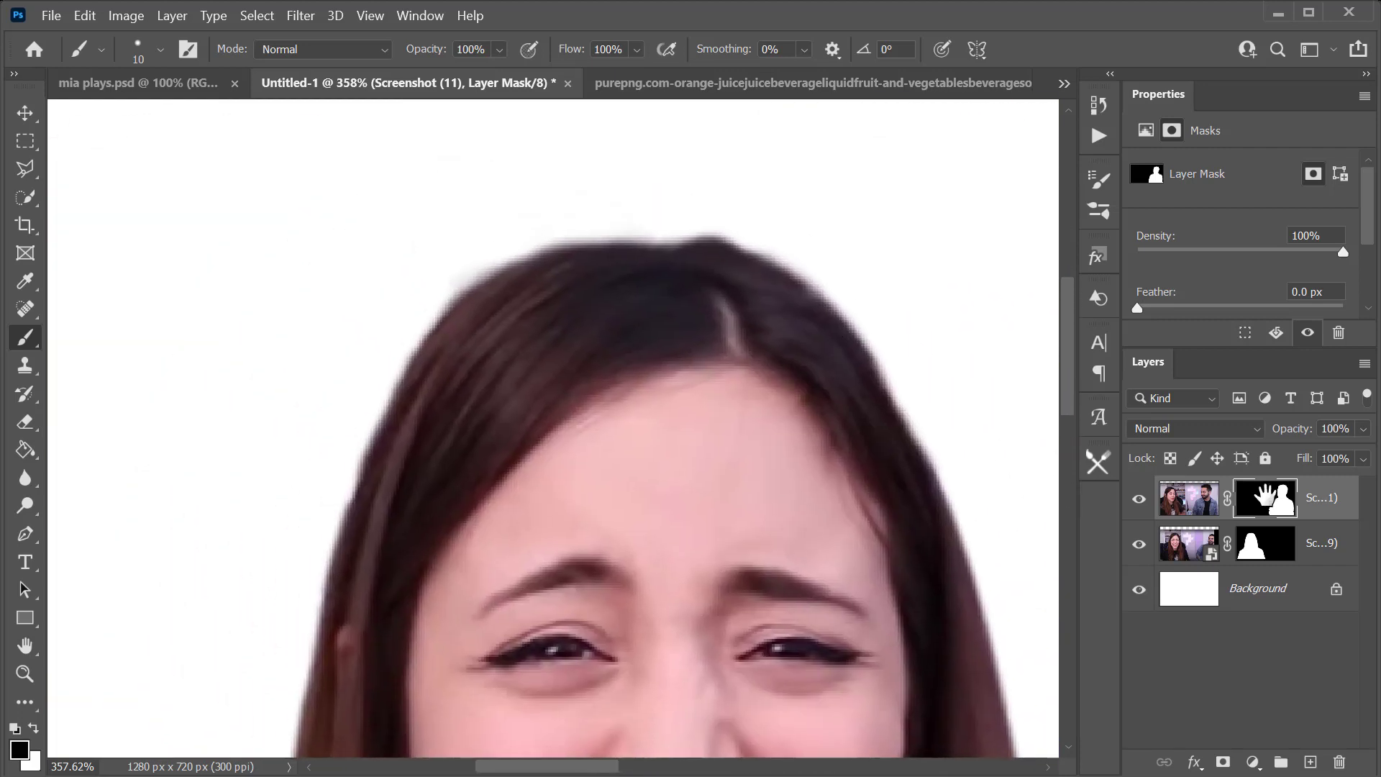
left_click(1264, 543)
mouse_move(624, 228)
left_mouse_down()
mouse_move(536, 248)
mouse_move(311, 417)
left_mouse_up()
key("z")
scroll(635, 515, "down", 8)
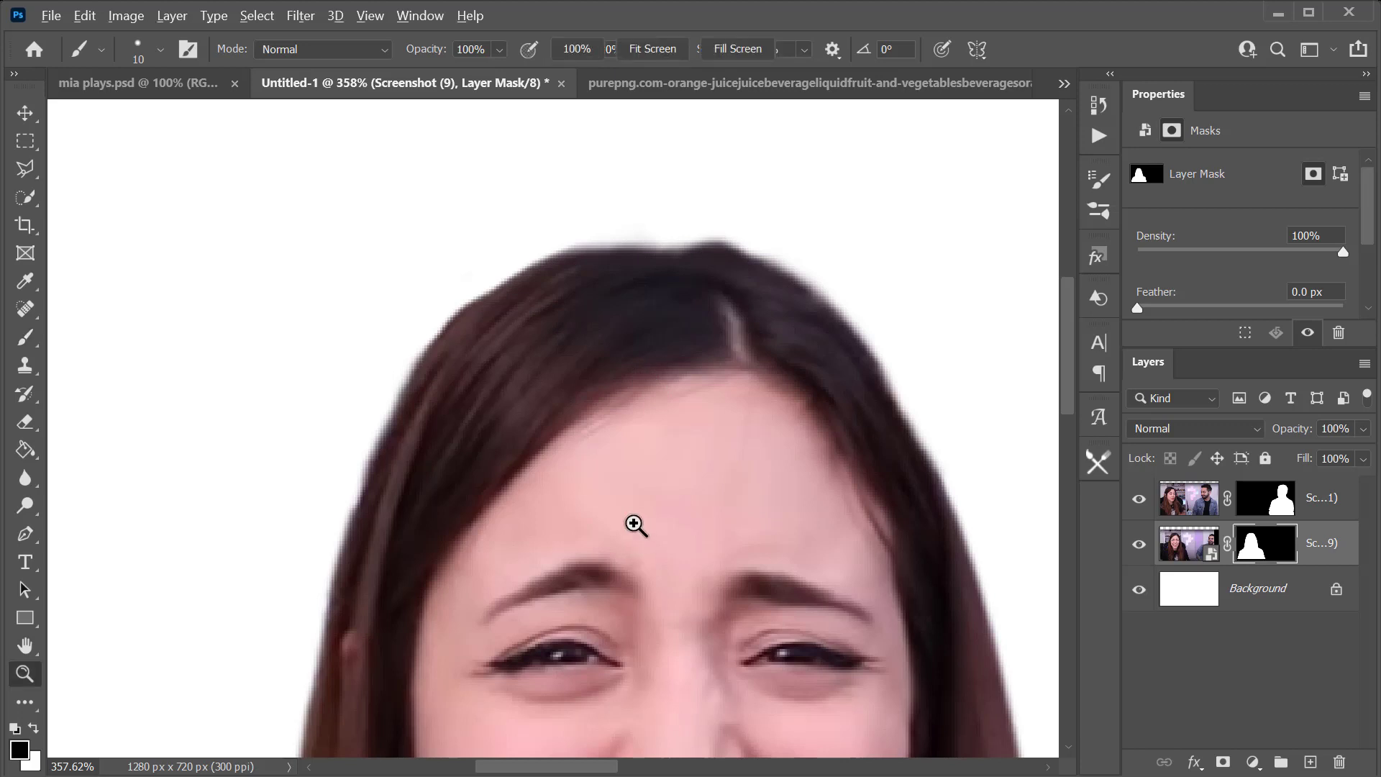
scroll(270, 225, "up", 4)
scroll(269, 225, "up", 4)
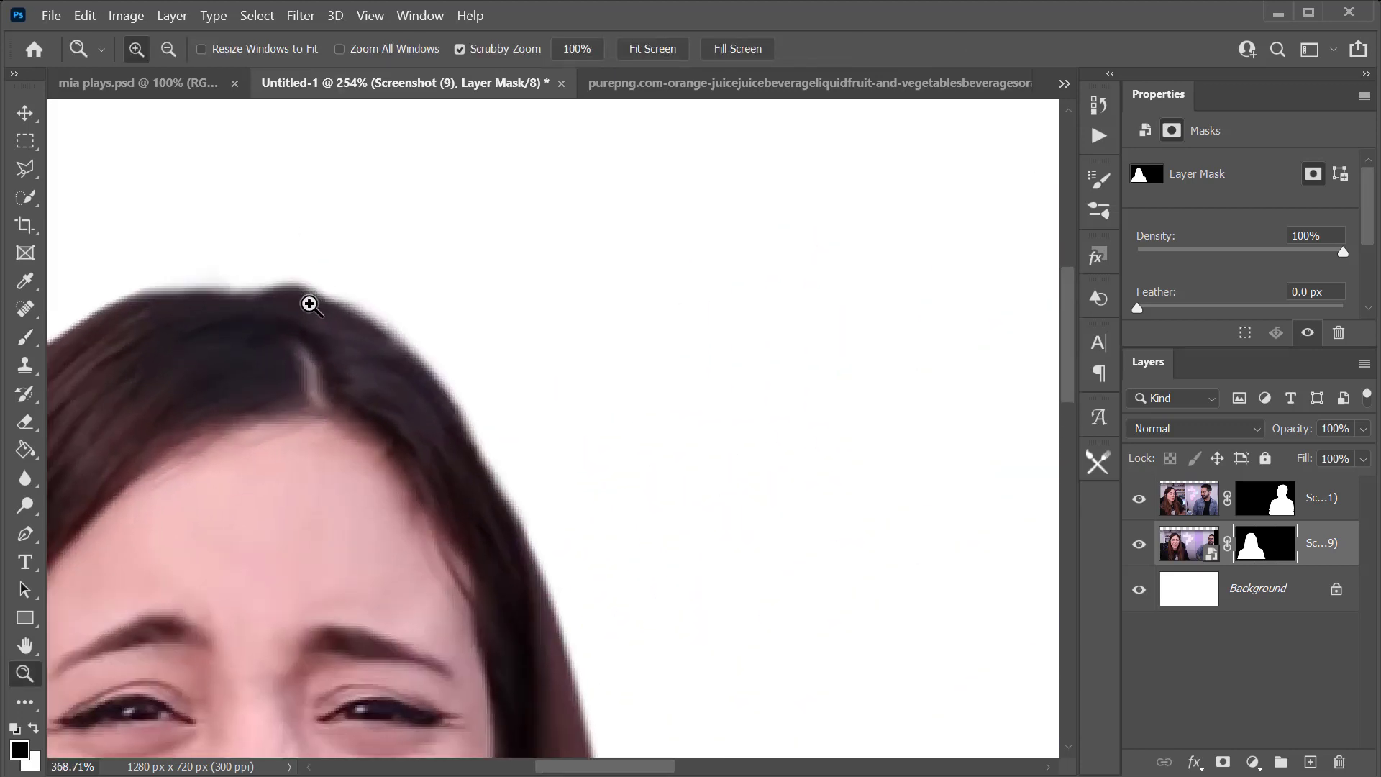
key("b")
left_click_drag(277, 274, 372, 294)
Open the woman's layer mask in Select and Mask and set its Contrast to 49%.
key("z")
scroll(592, 394, "down", 6)
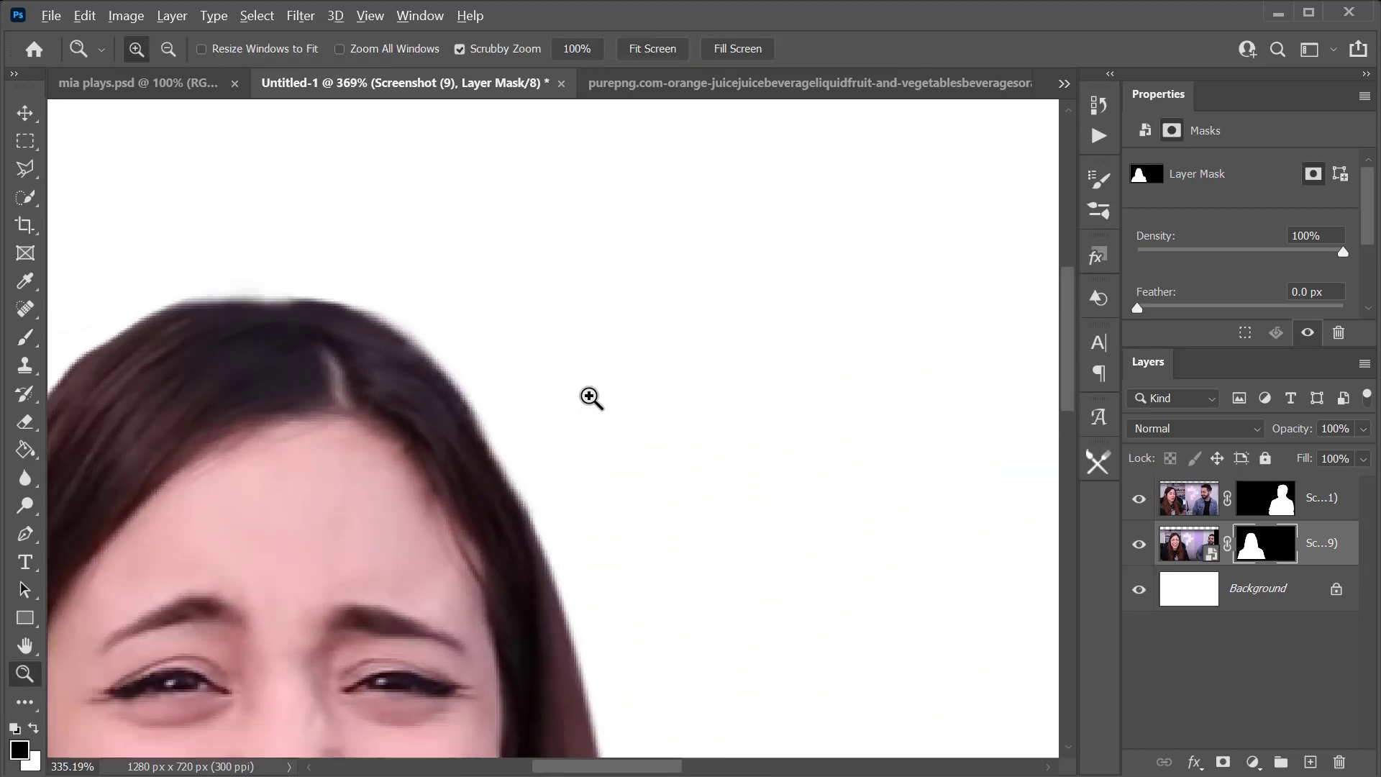
key("b")
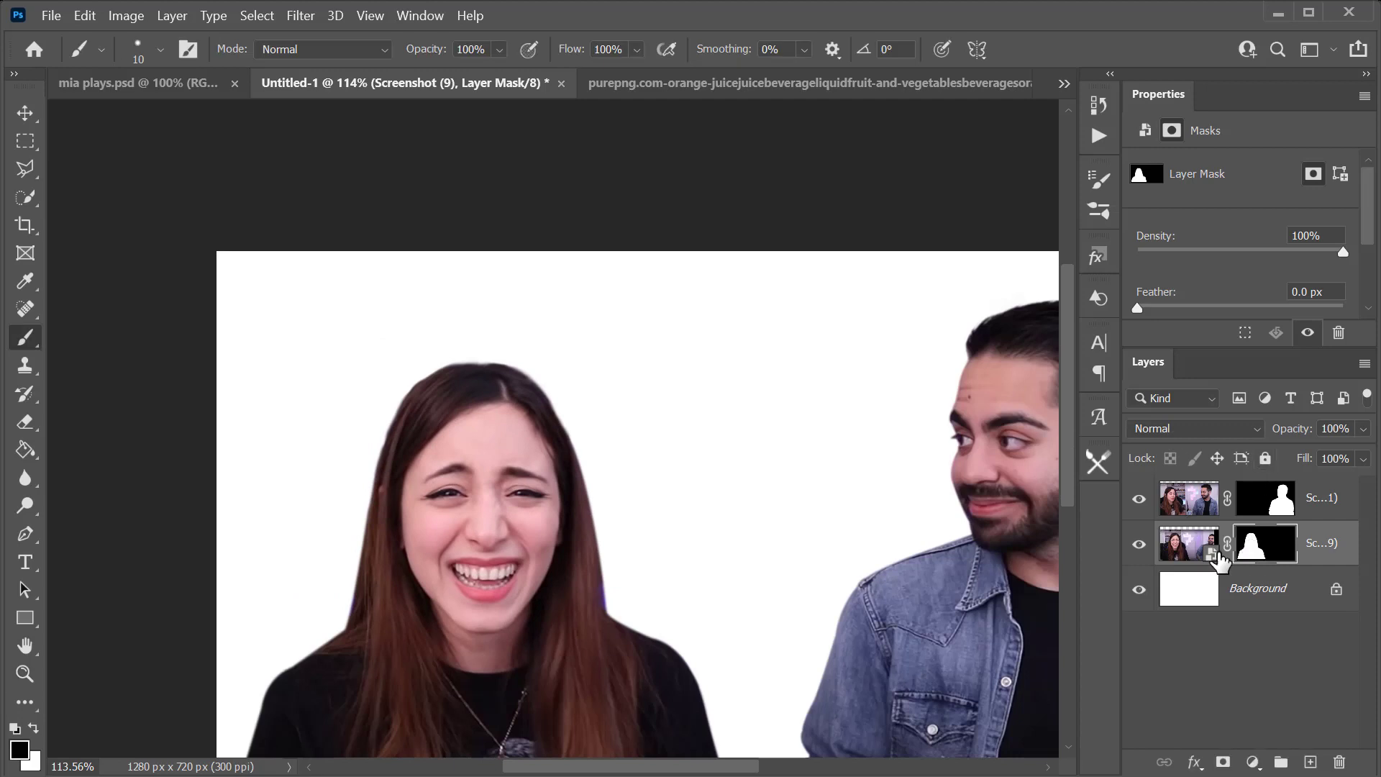
key("ctrl+alt+r")
scroll(1136, 627, "down", 2)
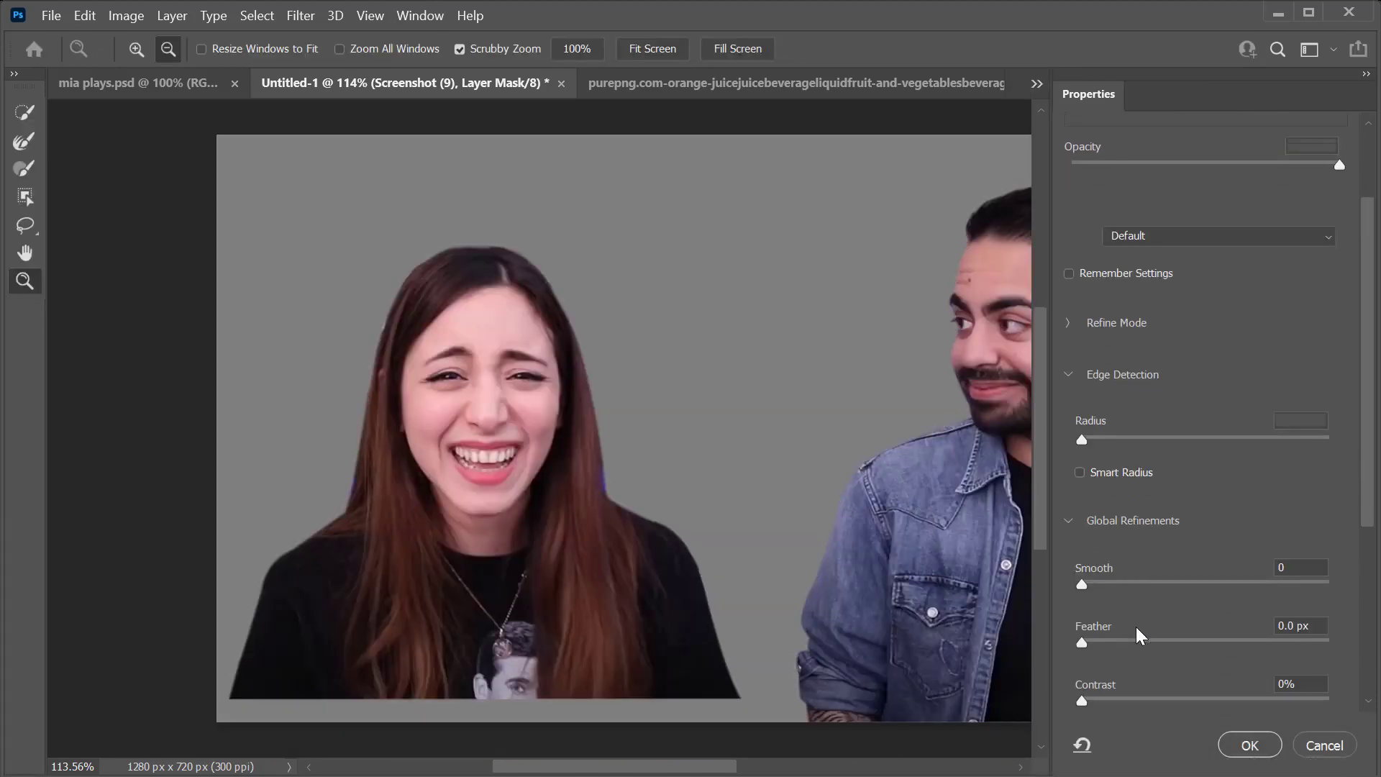
left_click_drag(1089, 679, 1202, 683)
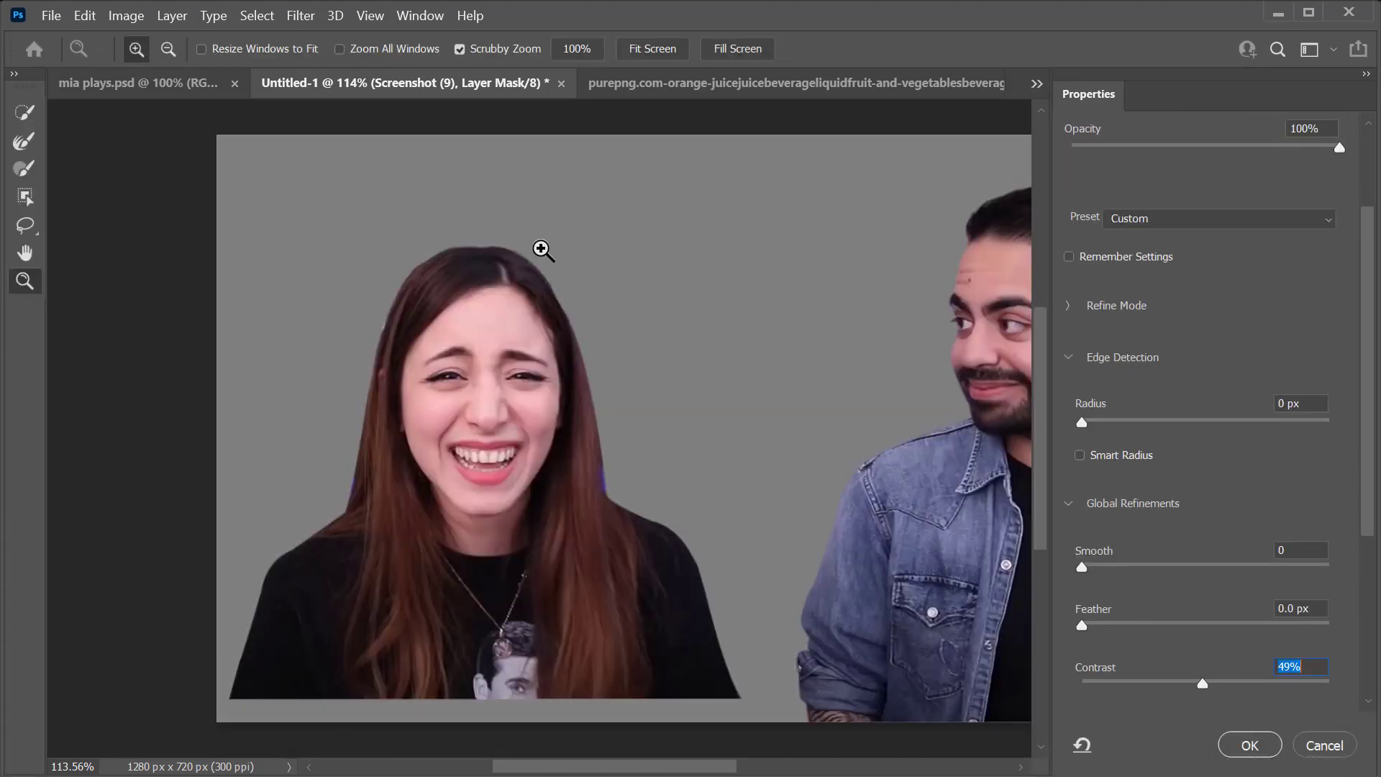
Set Shift Edge to -26% for the woman's mask, inspect the hair outline and apply the refinement.
left_click(401, 257)
left_click(368, 327)
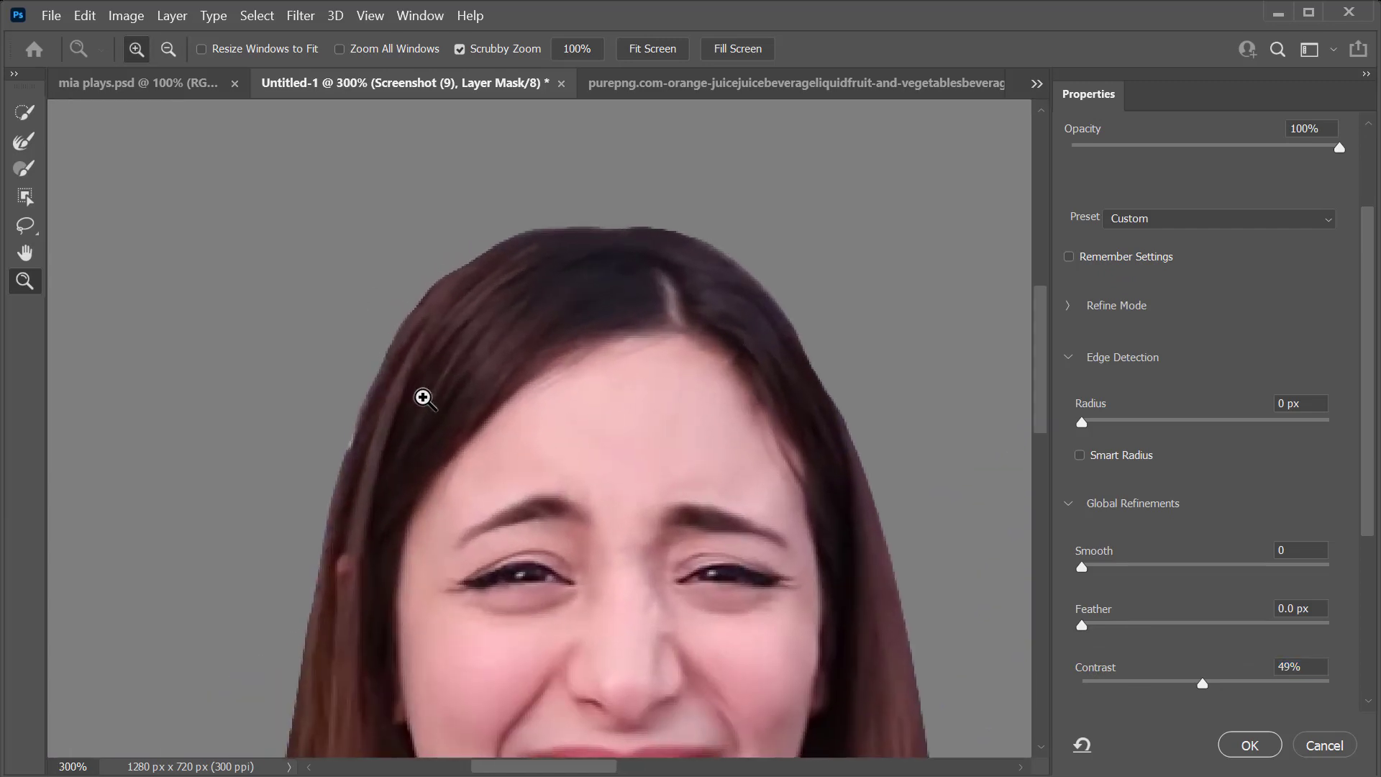
left_click(422, 394)
scroll(1210, 607, "down", 1)
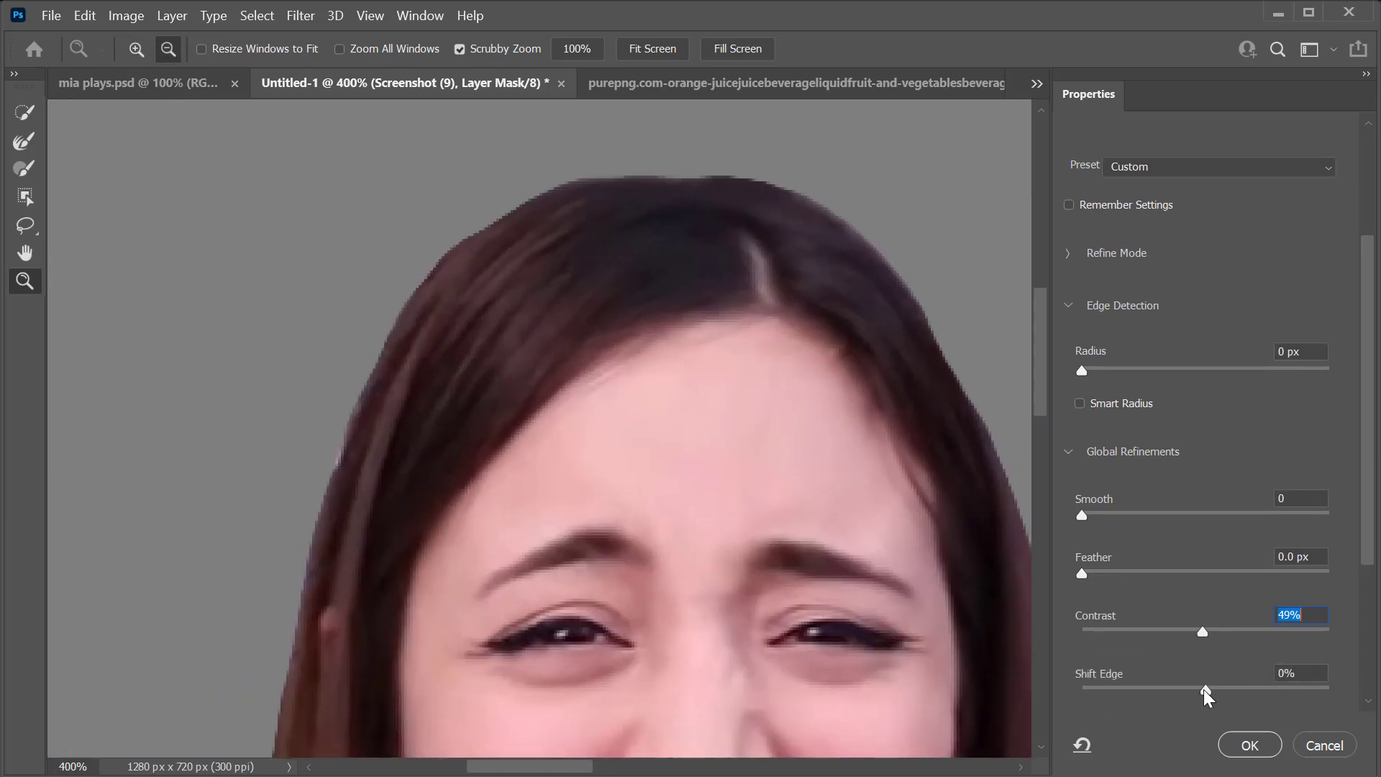
left_click_drag(1205, 689, 1172, 689)
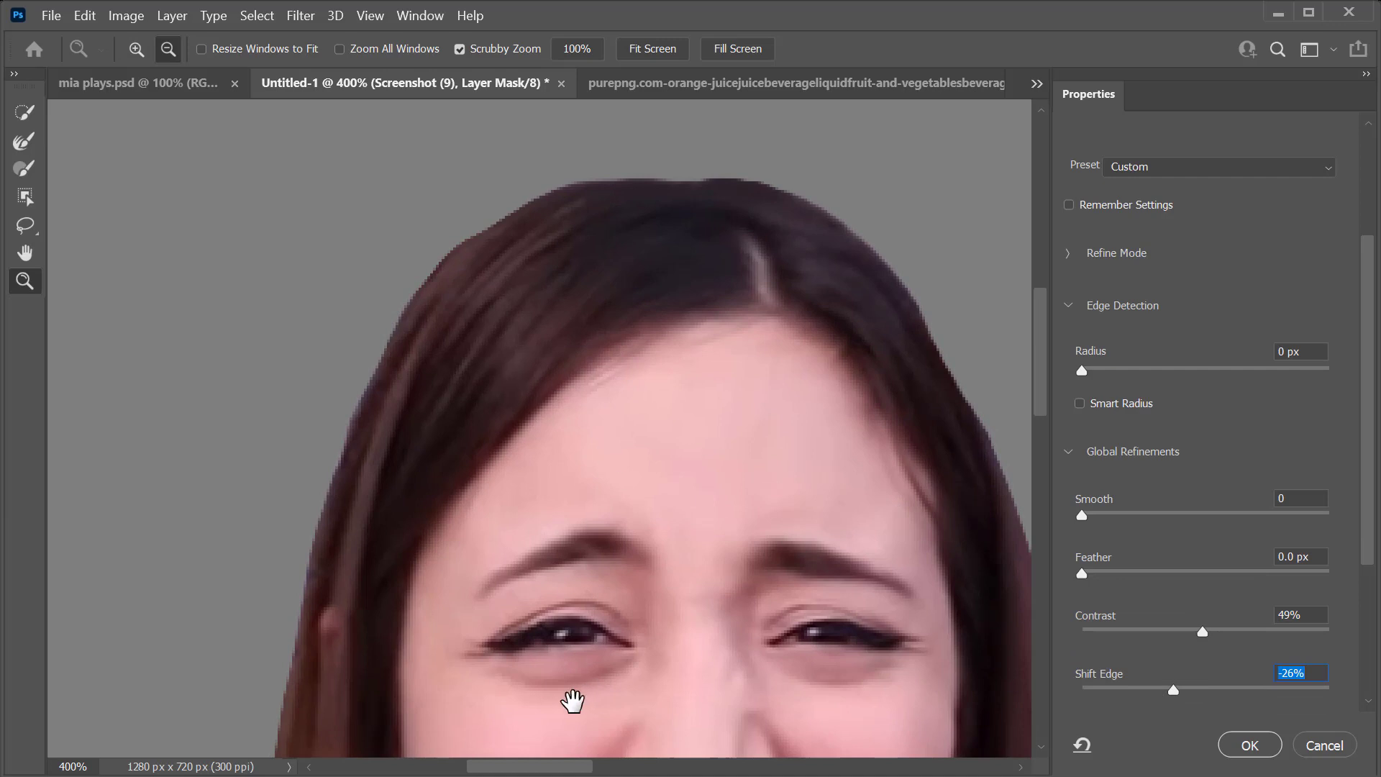
left_click_drag(573, 702, 792, 167)
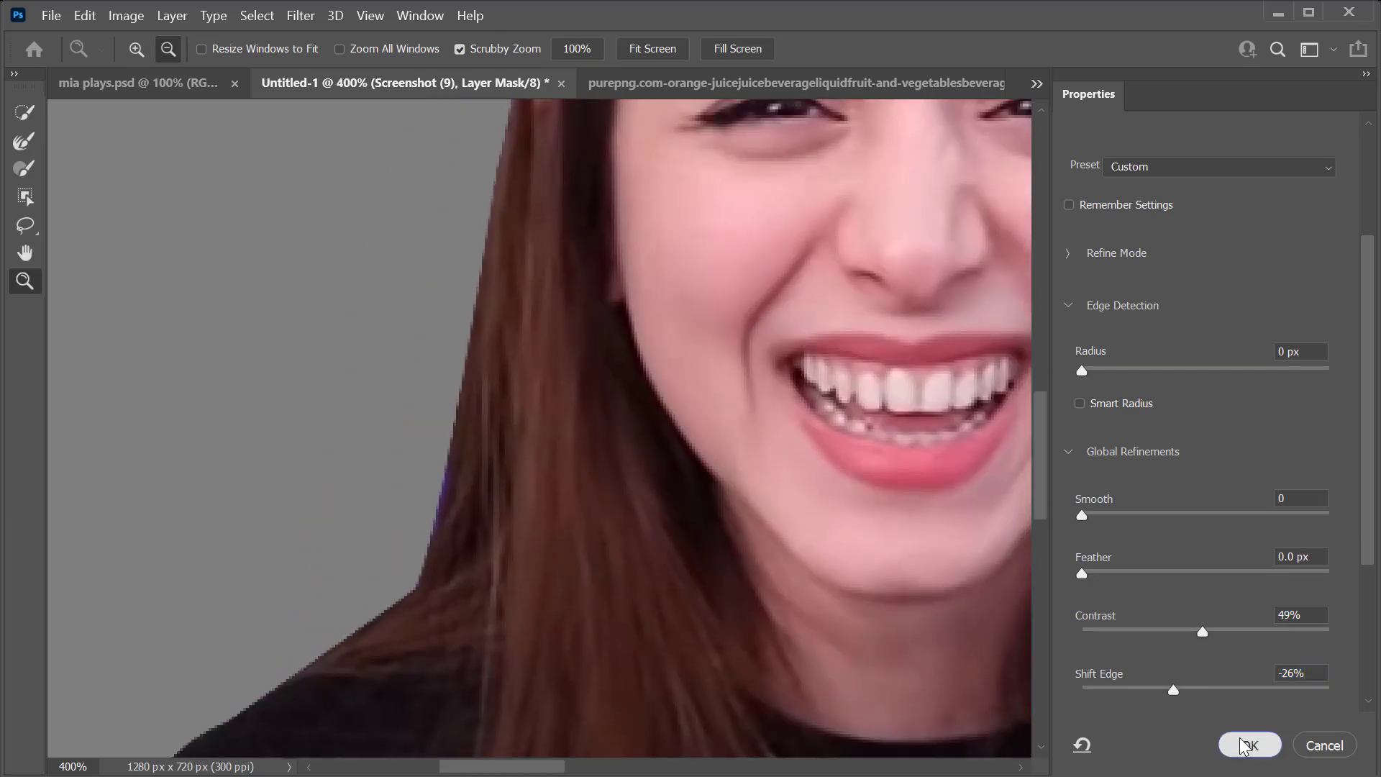
left_click(1249, 744)
Refine the man's layer mask in Select and Mask with Shift Edge -34% and Contrast 60%.
key("z")
left_click_drag(827, 370, 508, 410)
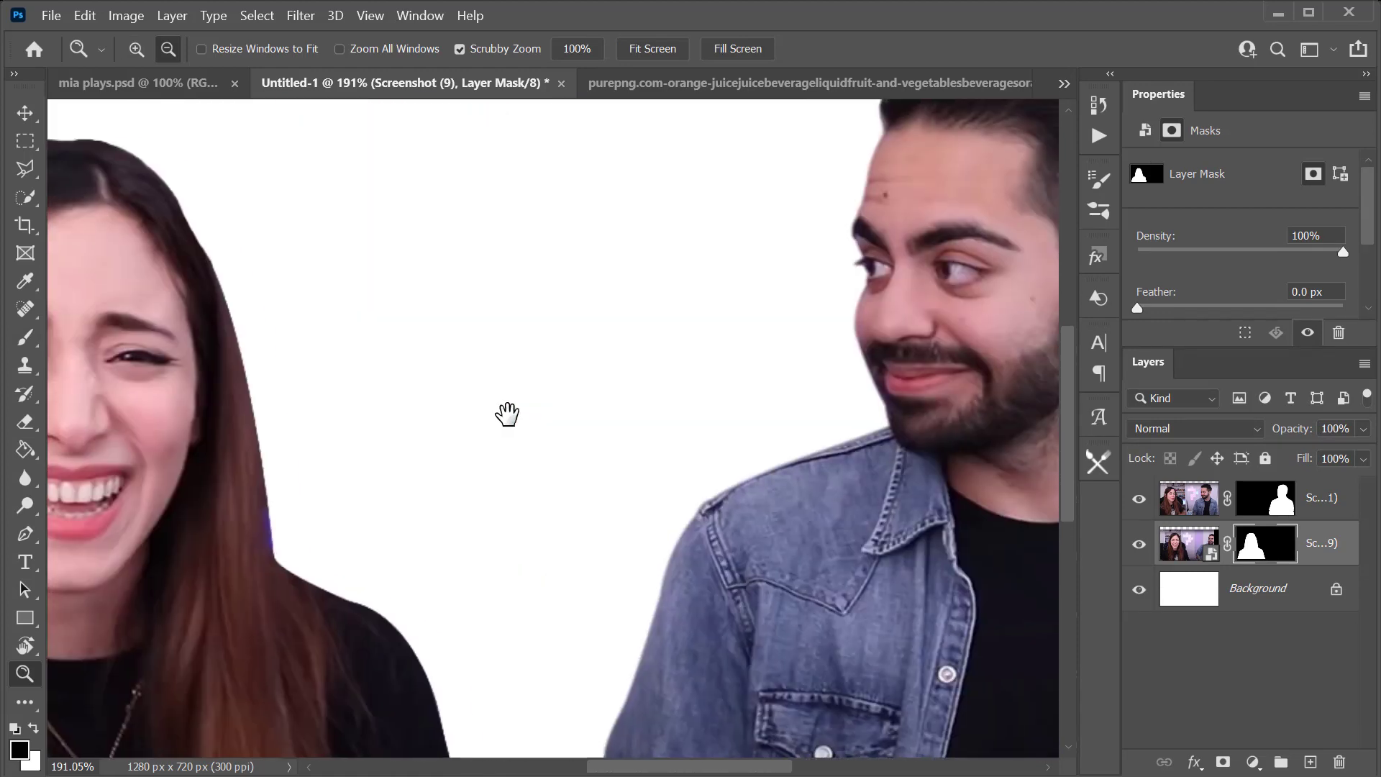
left_click_drag(817, 360, 539, 487)
key("v")
left_click(1223, 512)
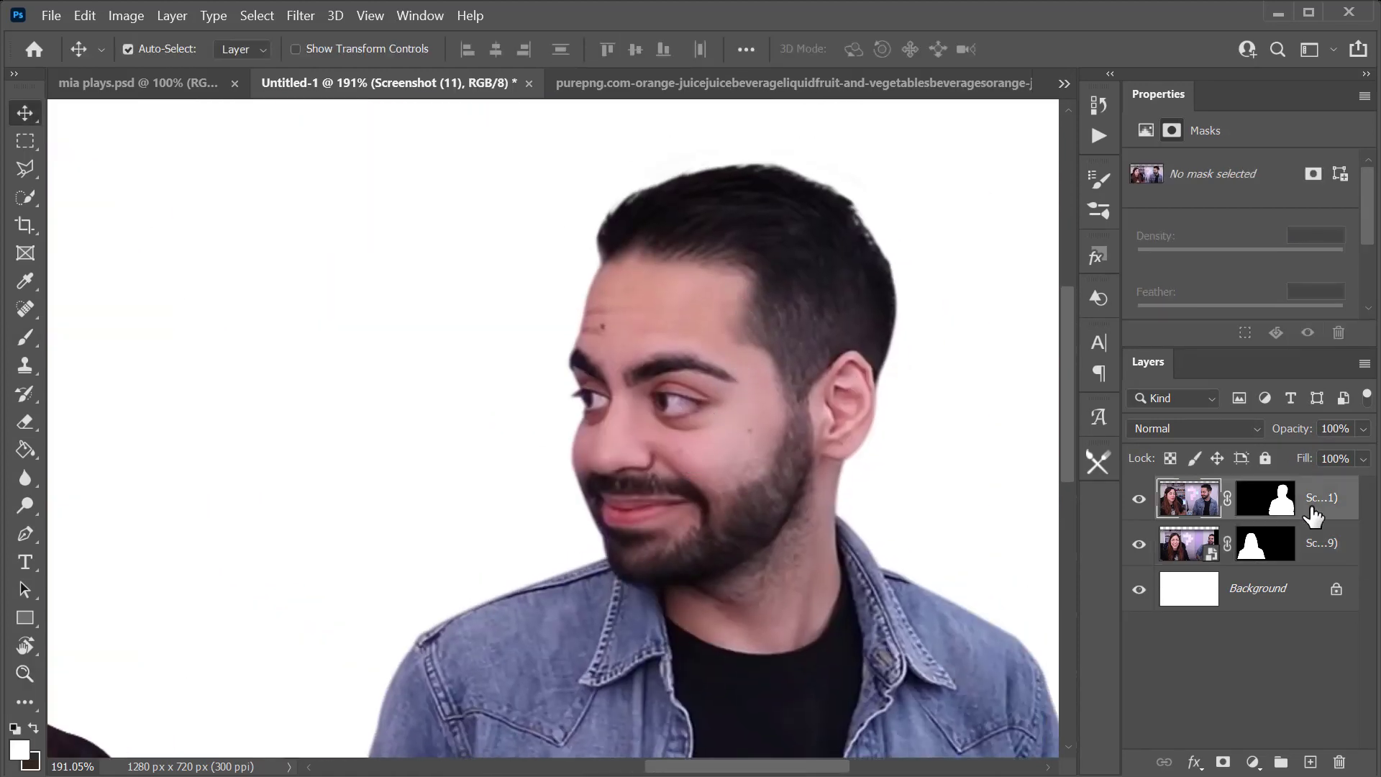
double_click(1265, 503)
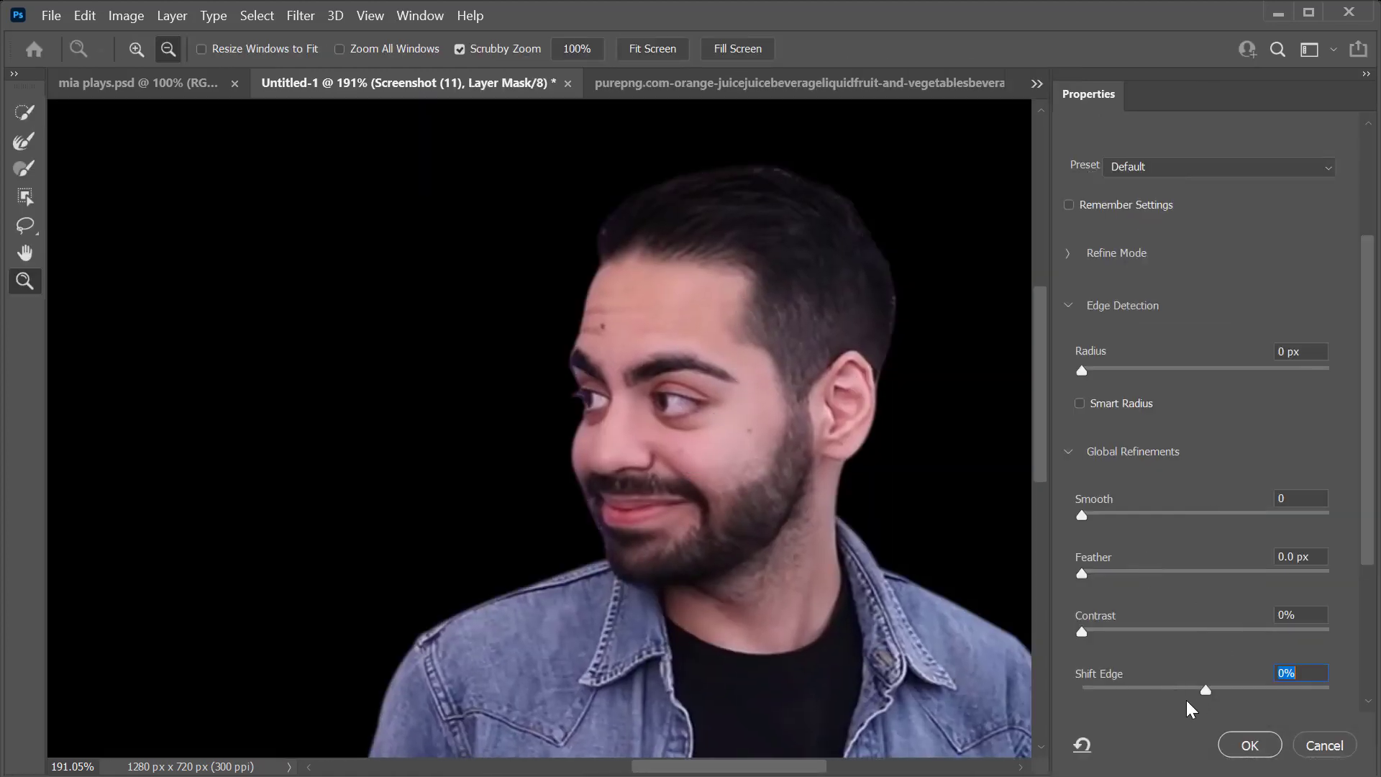
left_click_drag(1201, 687, 1162, 687)
left_click_drag(1163, 632, 1231, 629)
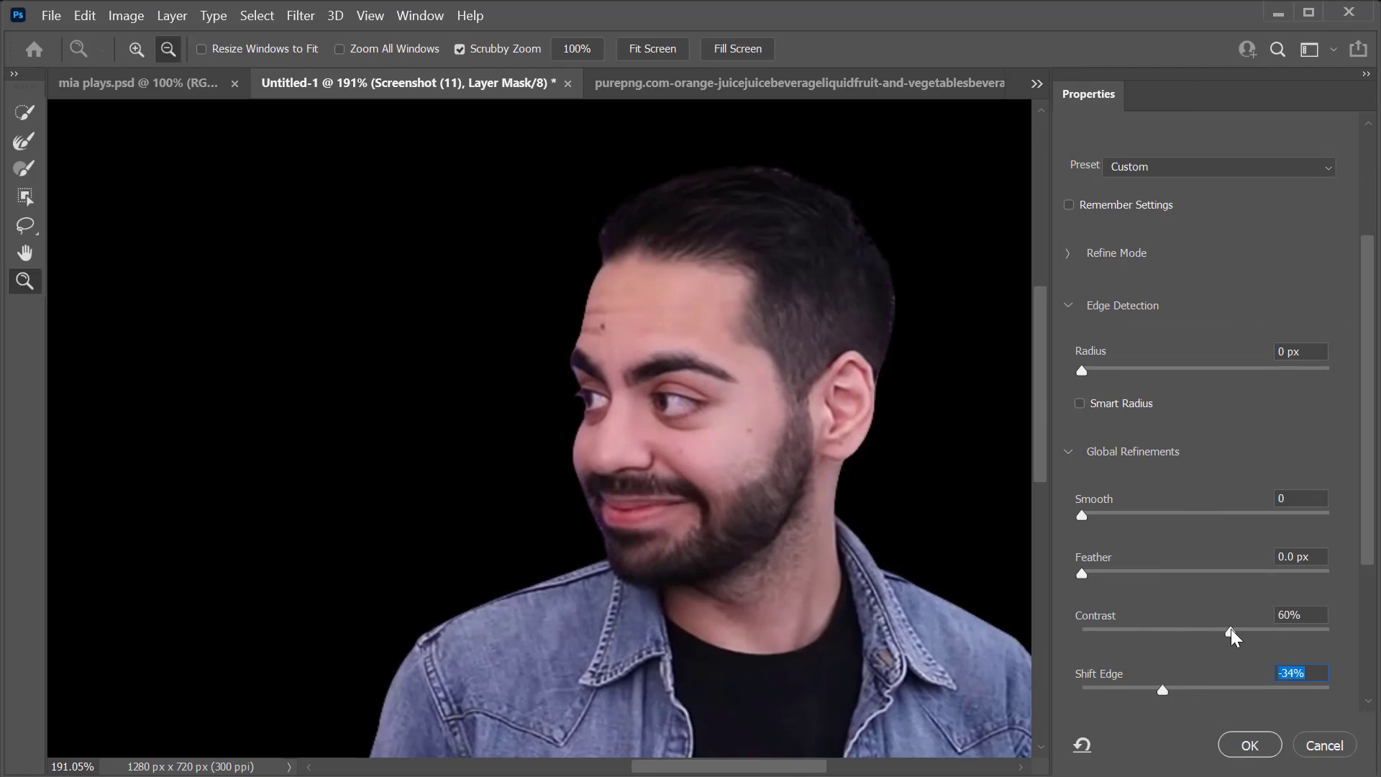
left_click(1249, 745)
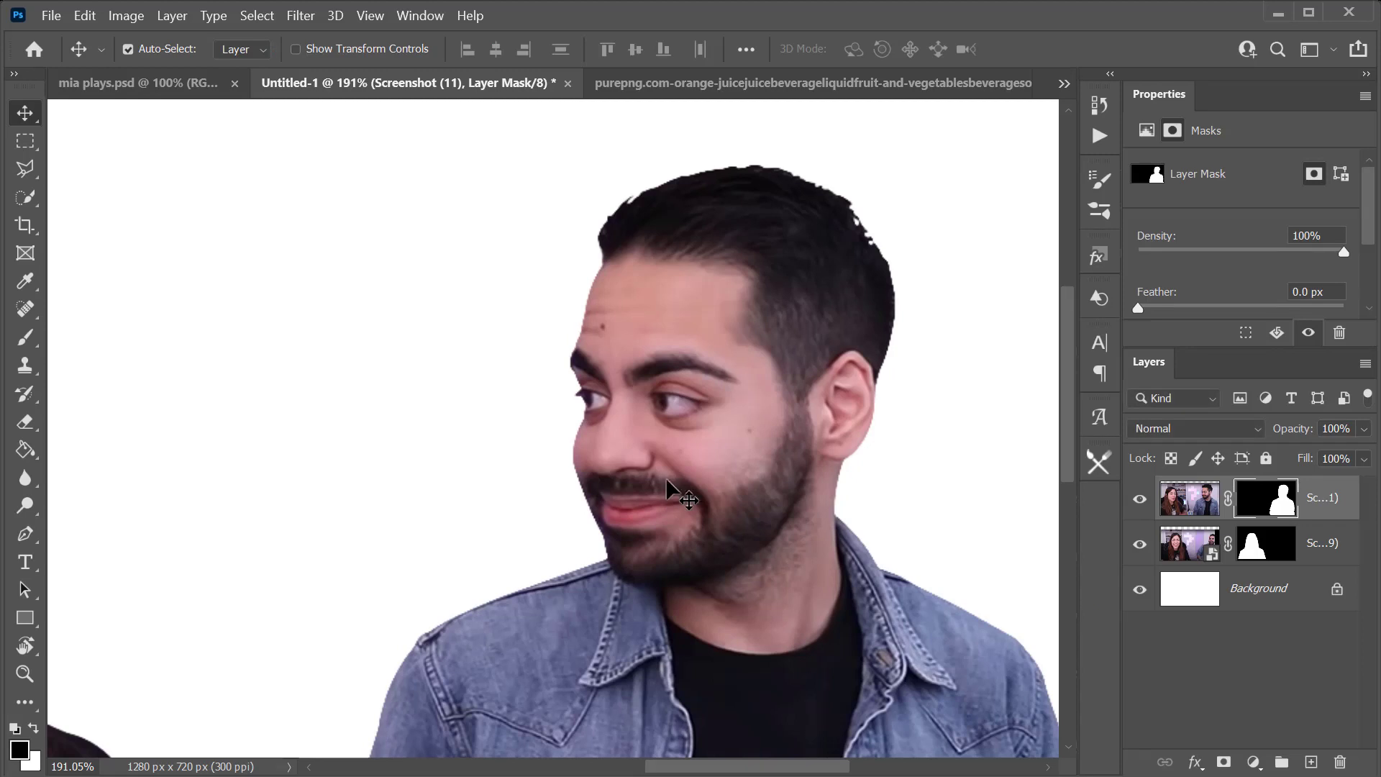
Move the woman's cutout down and slightly left to the canvas's lower edge, at about X -260 px, Y 96 px.
scroll(515, 392, "down", 4)
scroll(489, 403, "up", 1)
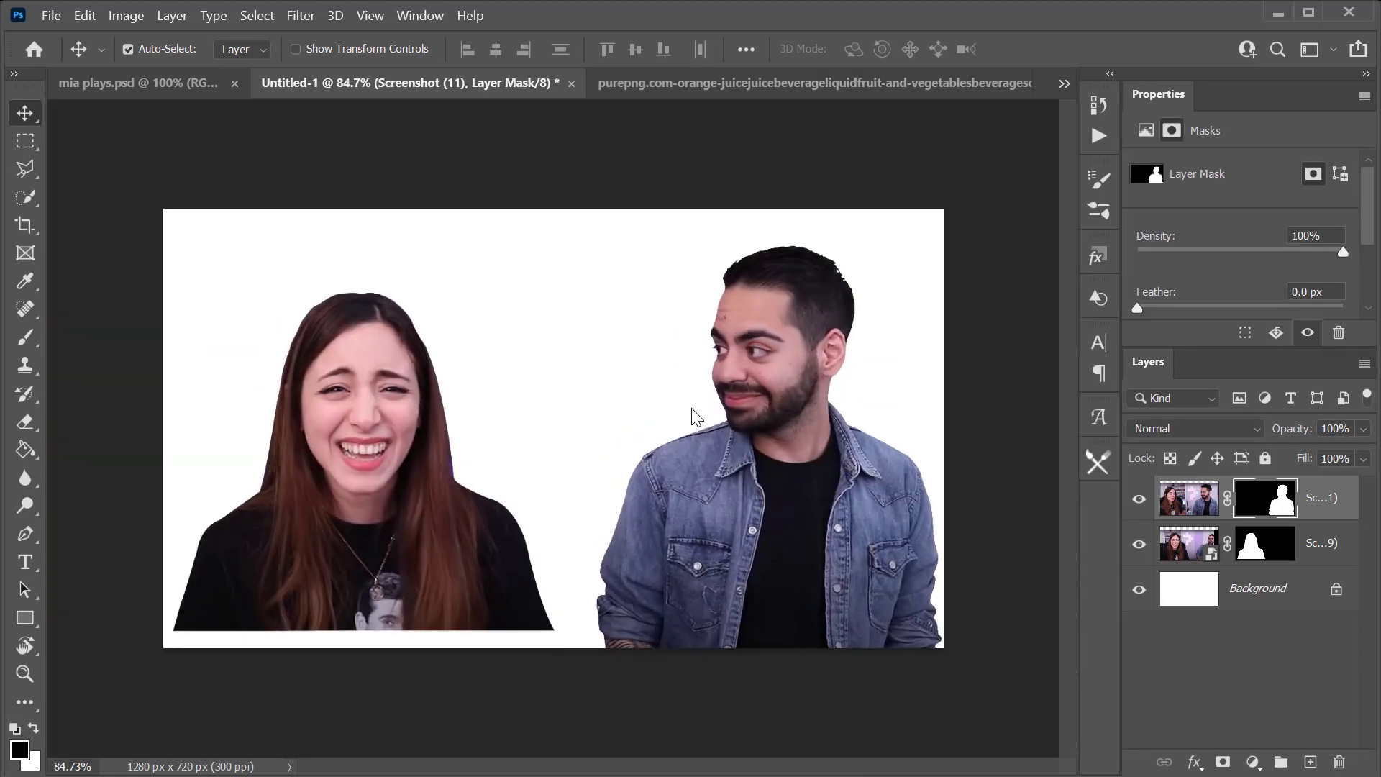
left_click(1200, 595)
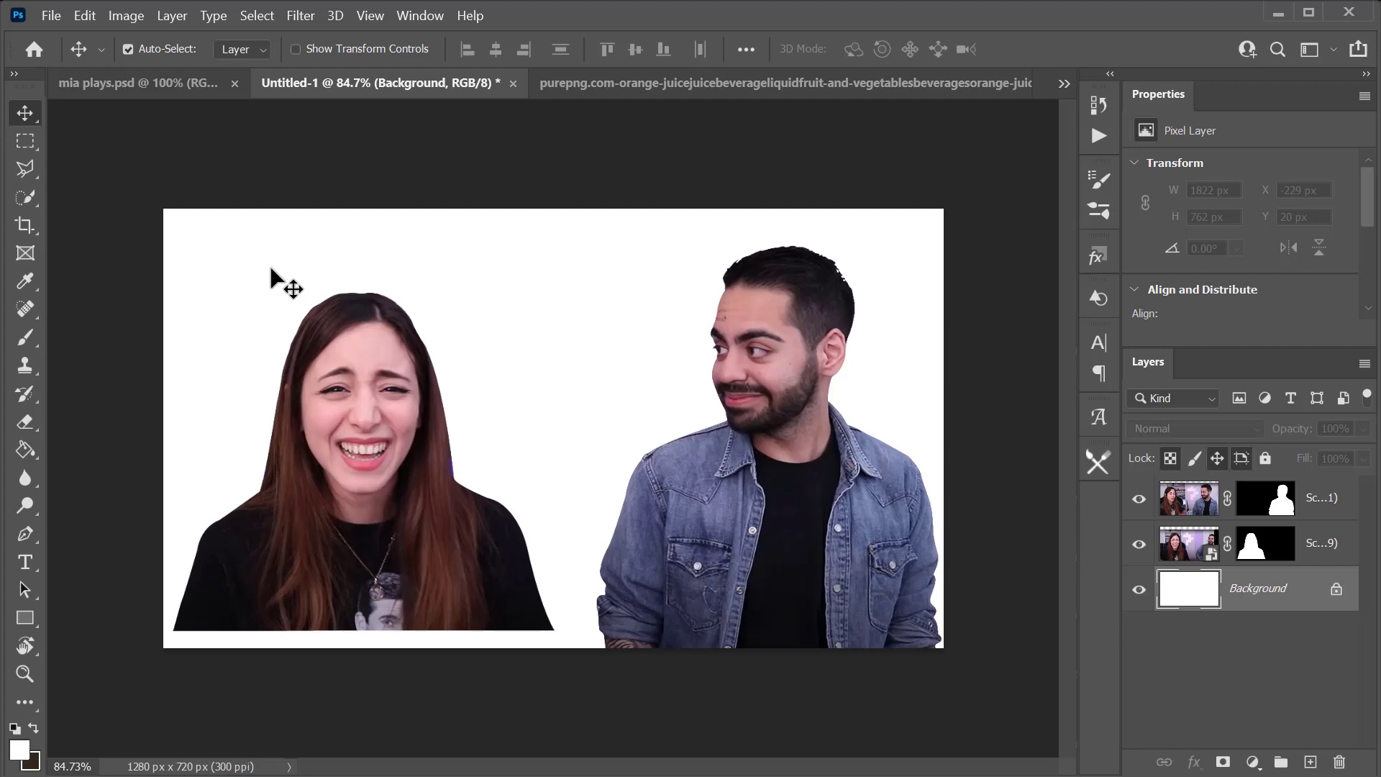
left_click_drag(394, 409, 384, 429)
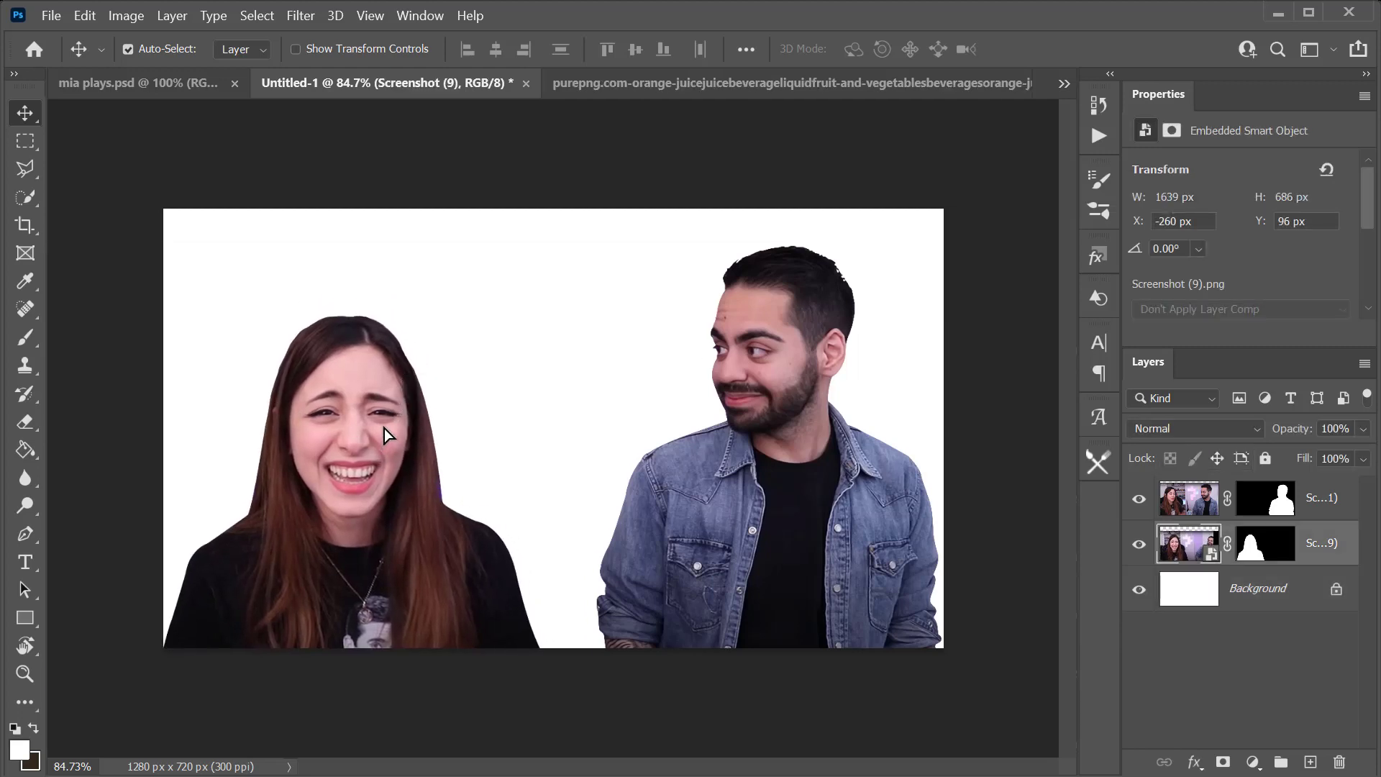
left_click(1292, 596)
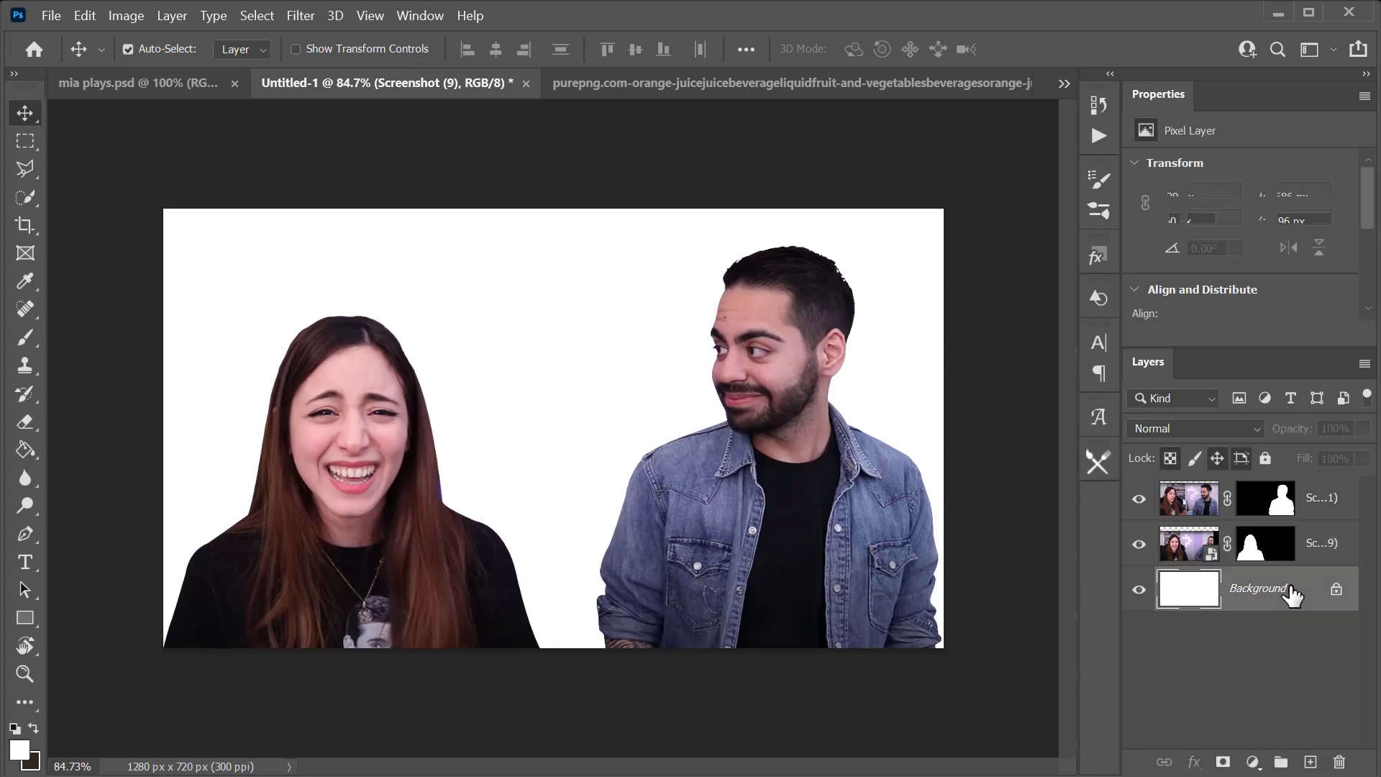
left_click(1252, 761)
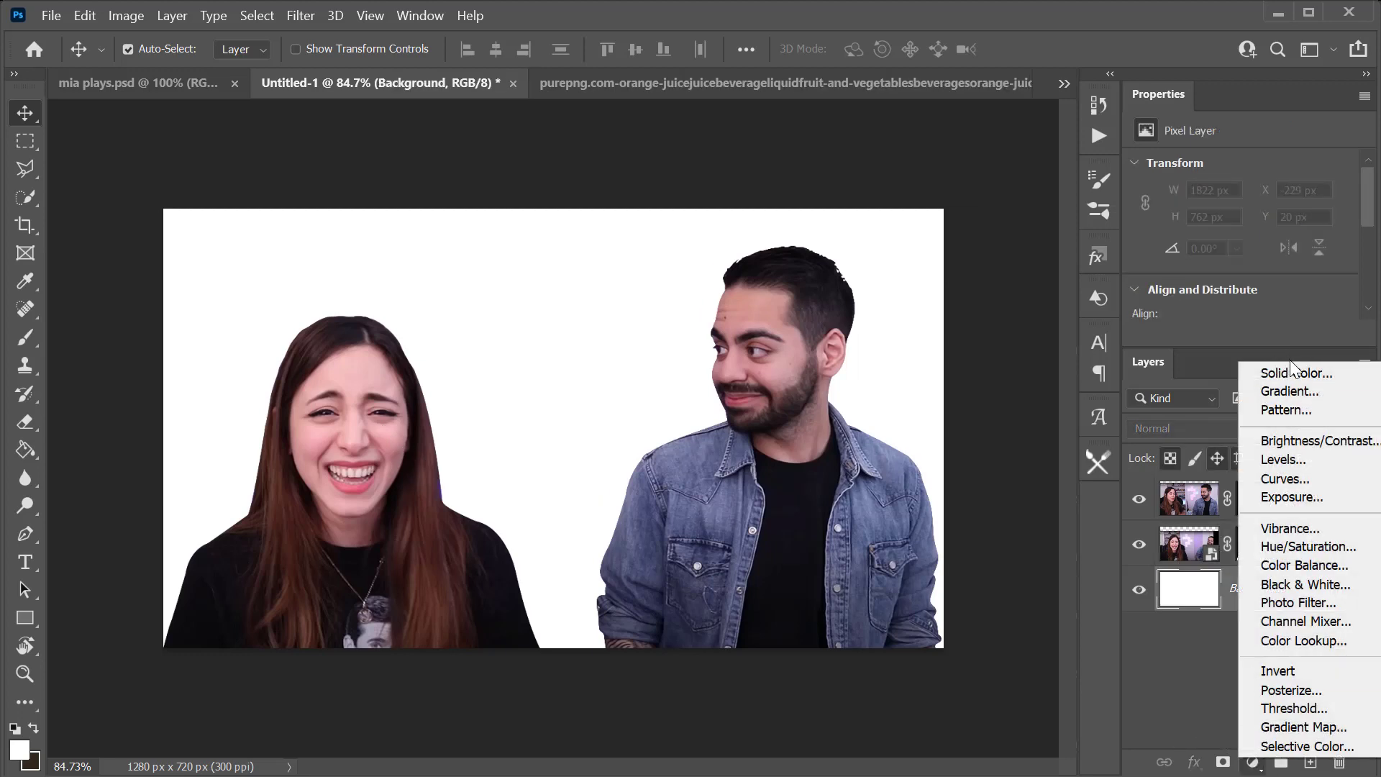
left_click(1277, 372)
type("ff0000")
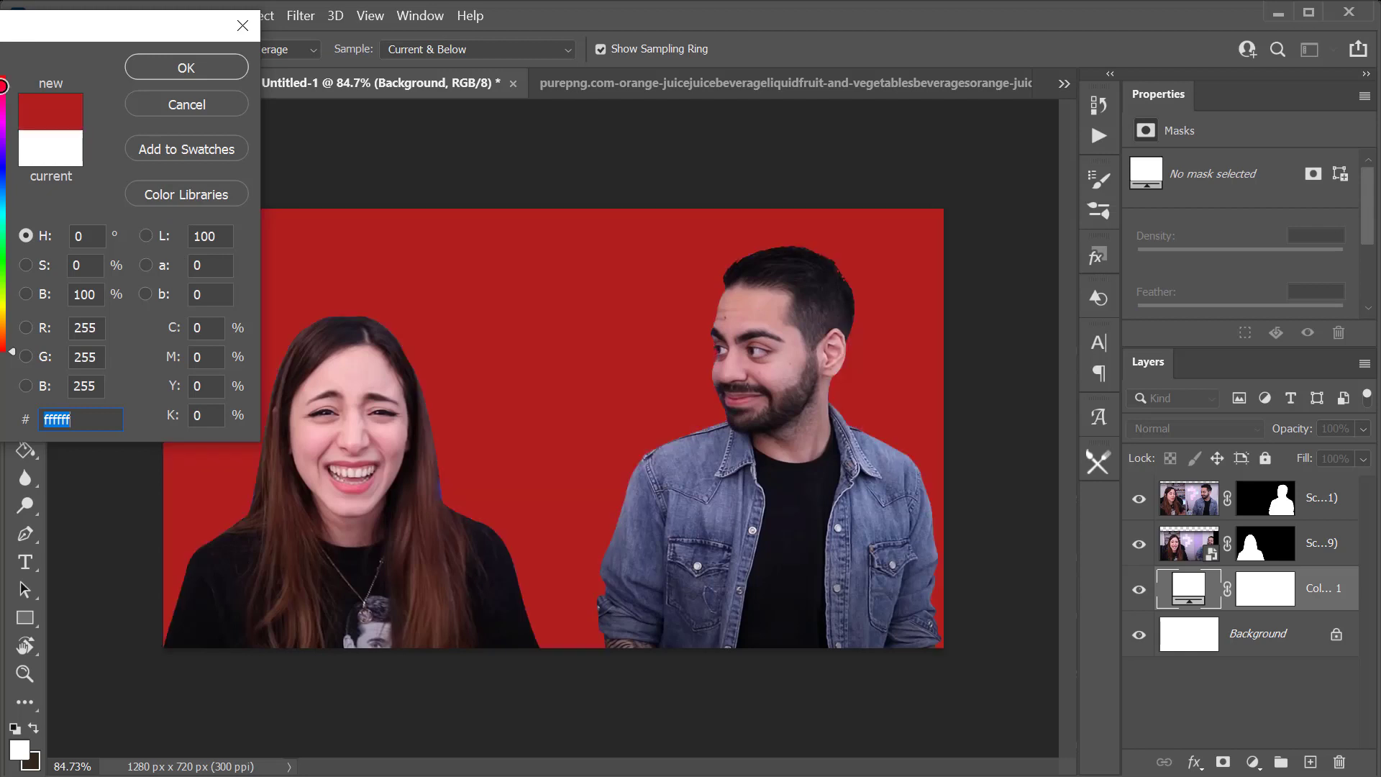
left_click(201, 101)
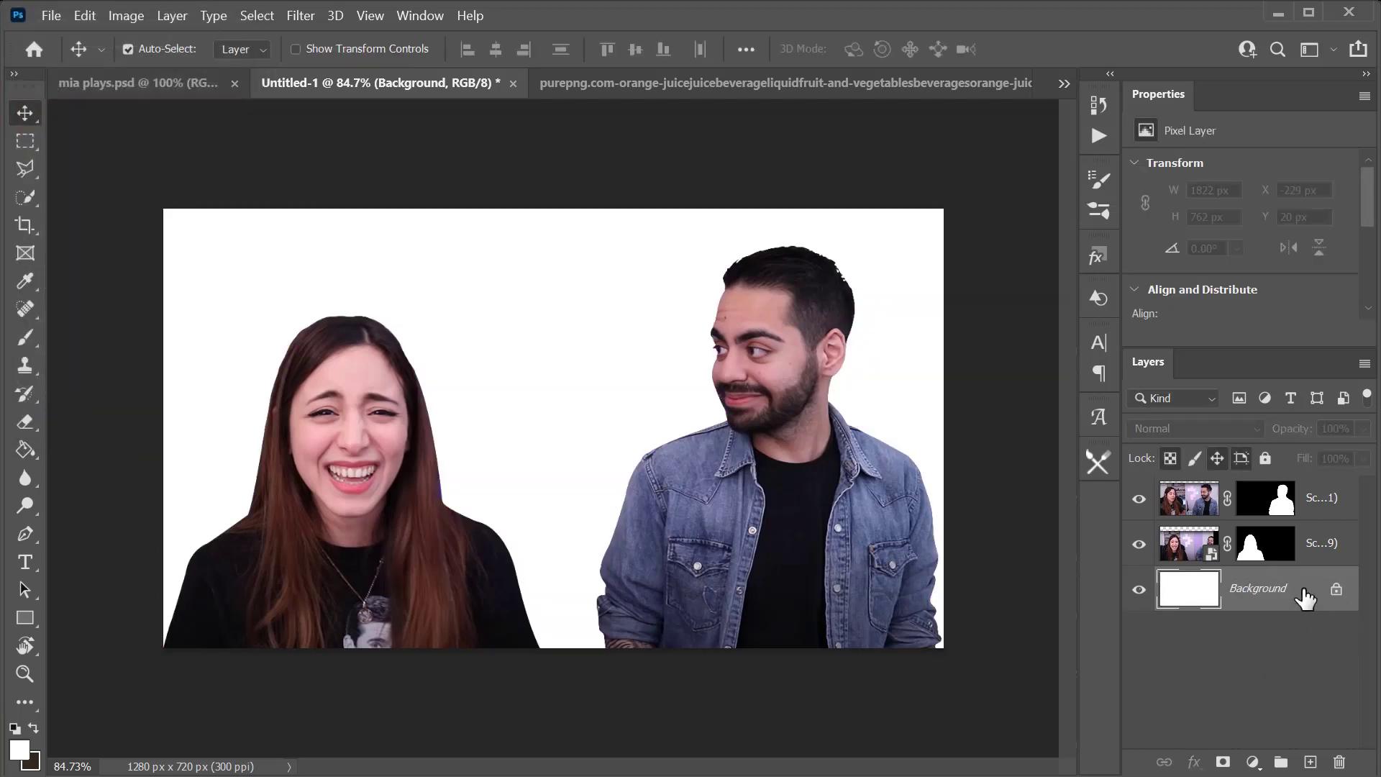
Draw a yellow rectangle about 772 x 837 px just above the Background layer, covering the woman's side of the canvas.
left_click(33, 622)
right_click(32, 623)
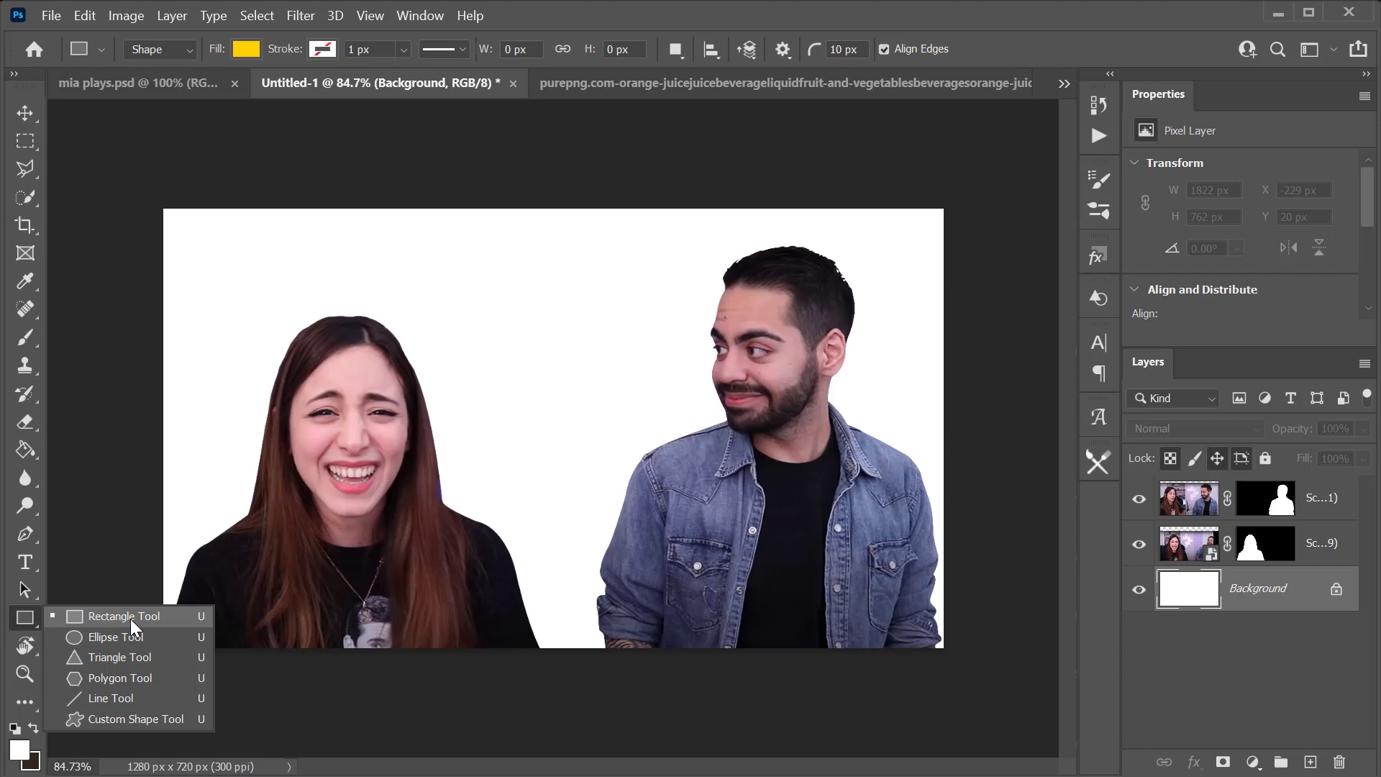
left_click(131, 618)
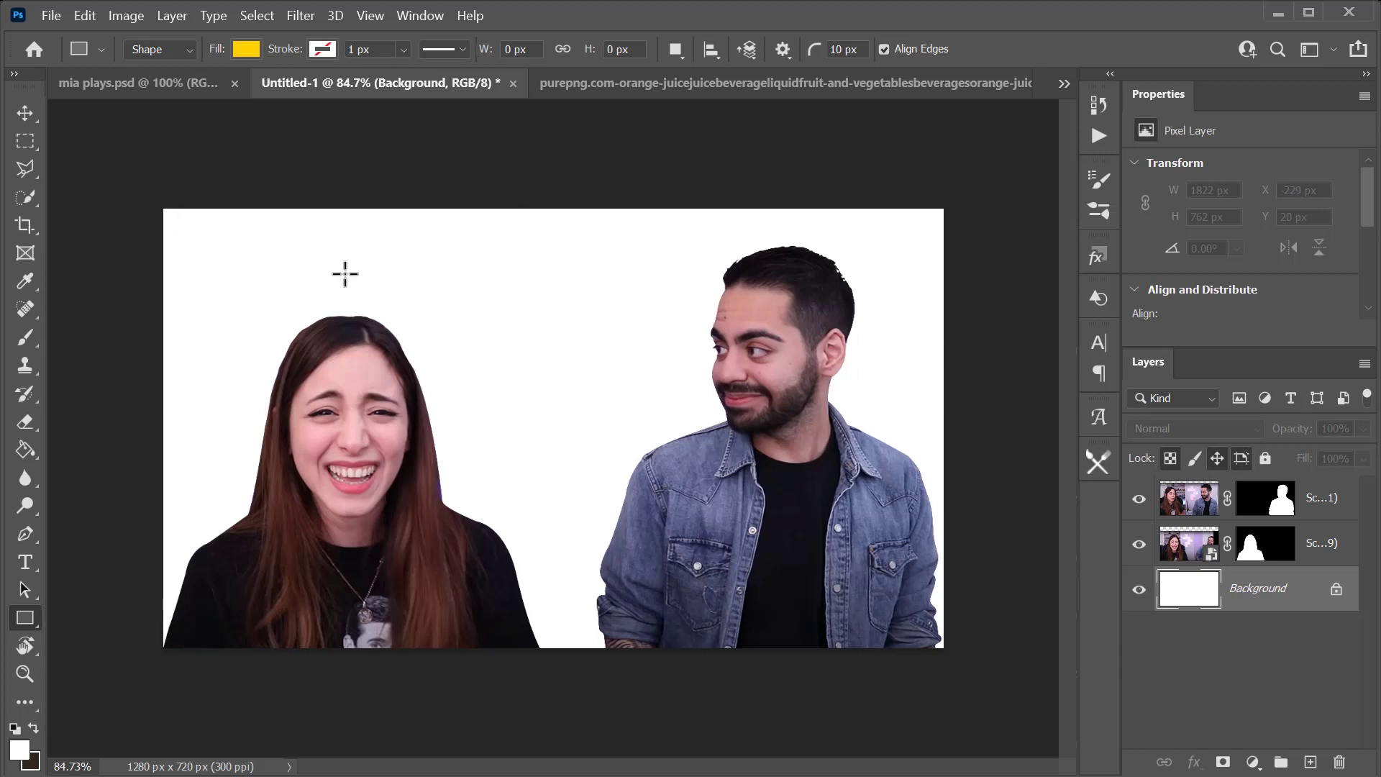
left_click_drag(152, 196, 618, 704)
key("Return")
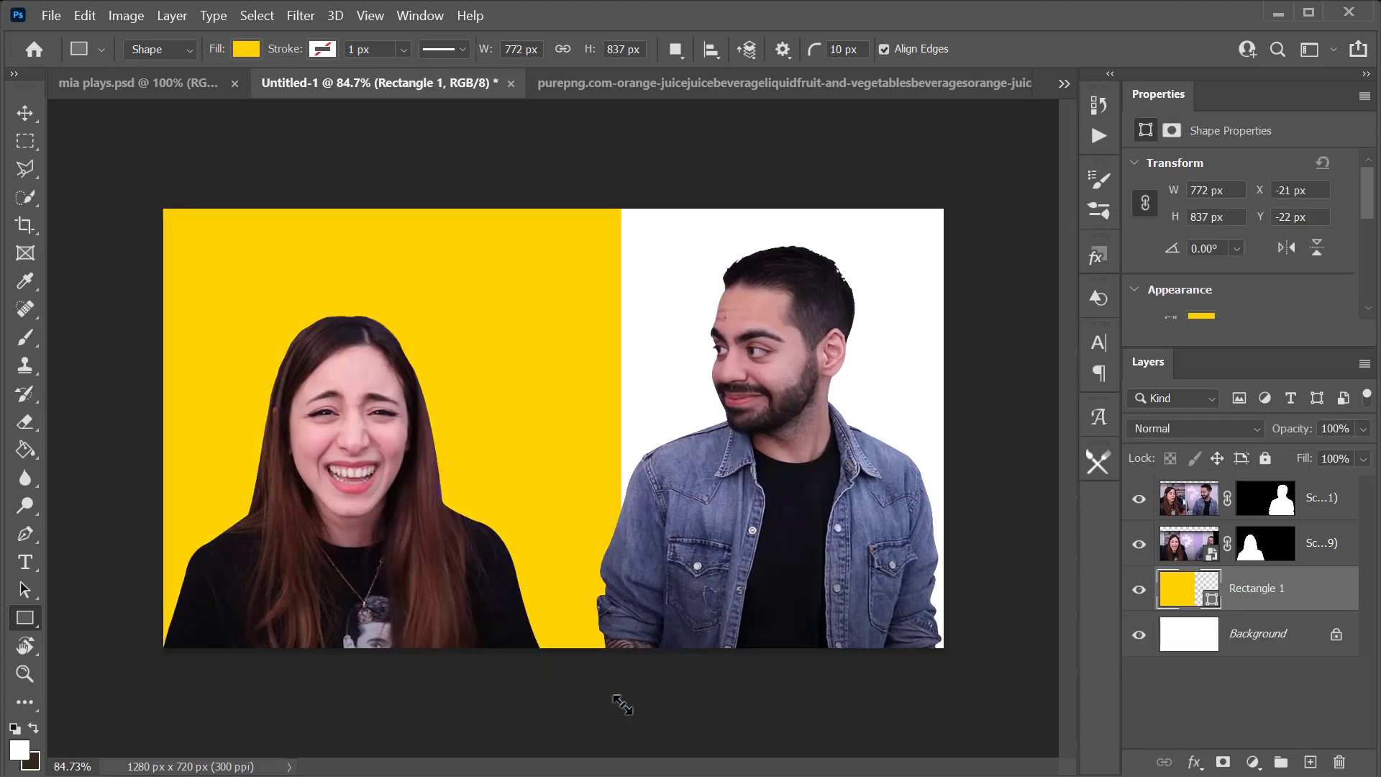
Enlarge the woman's cutout to about 109% and place it at about X -292 px, Y 33 px.
key("v")
left_click(400, 478, "ctrl")
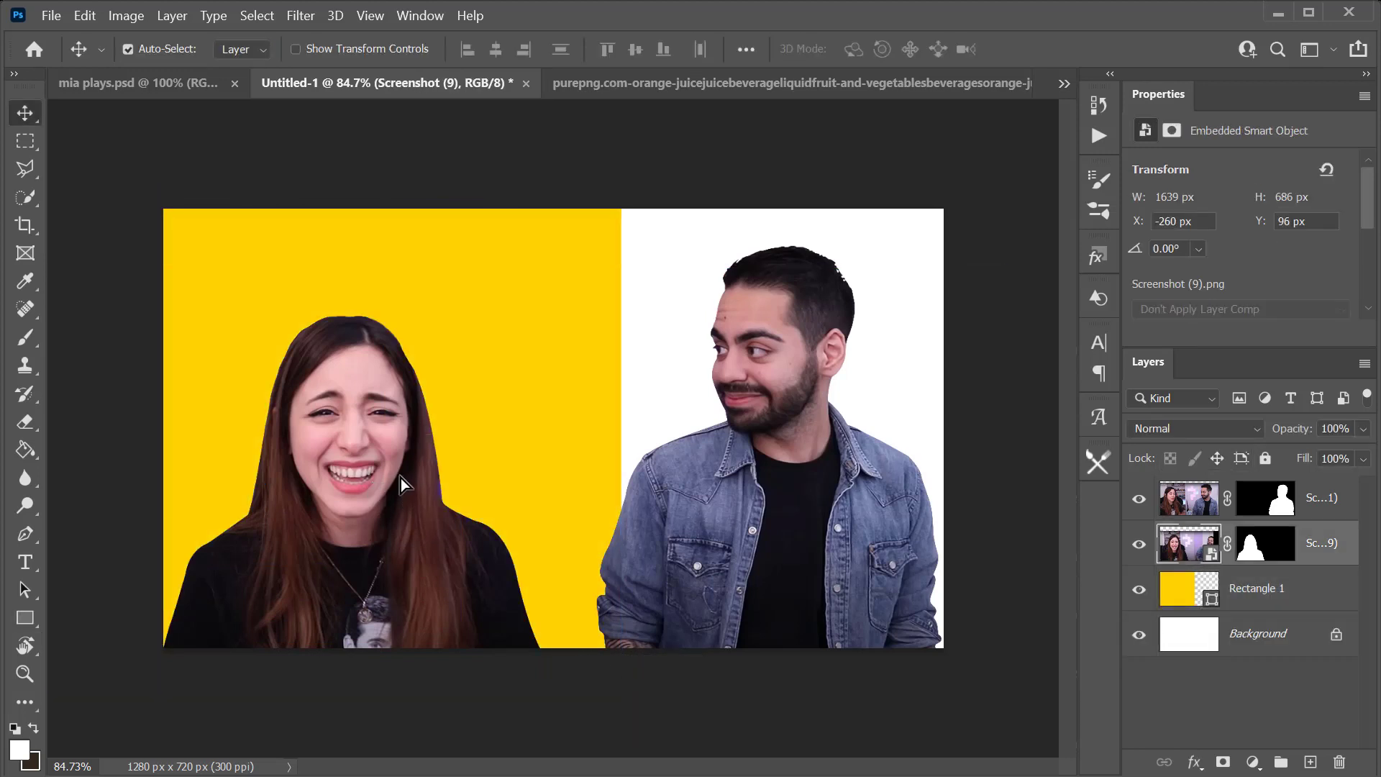
key("ctrl+t")
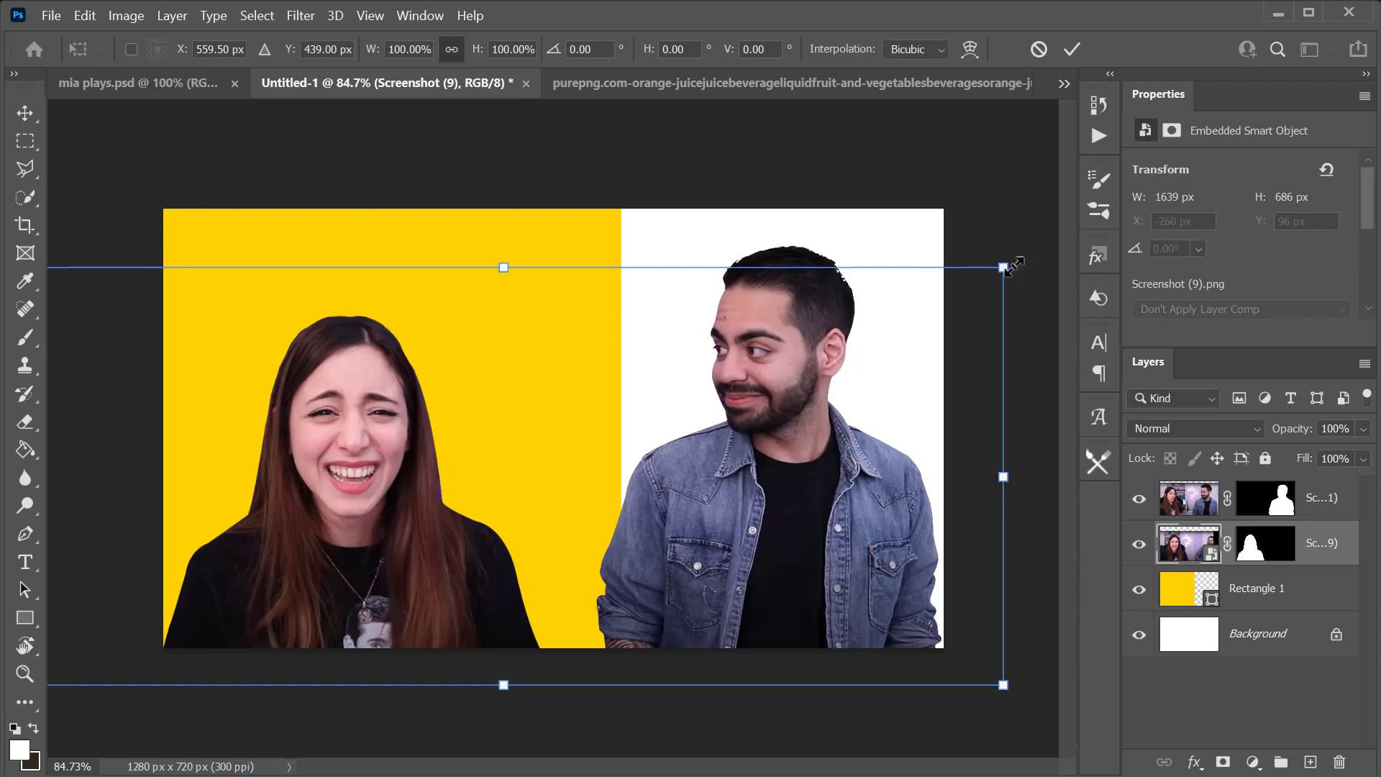
left_click_drag(1003, 267, 1096, 229)
left_click_drag(604, 398, 605, 410)
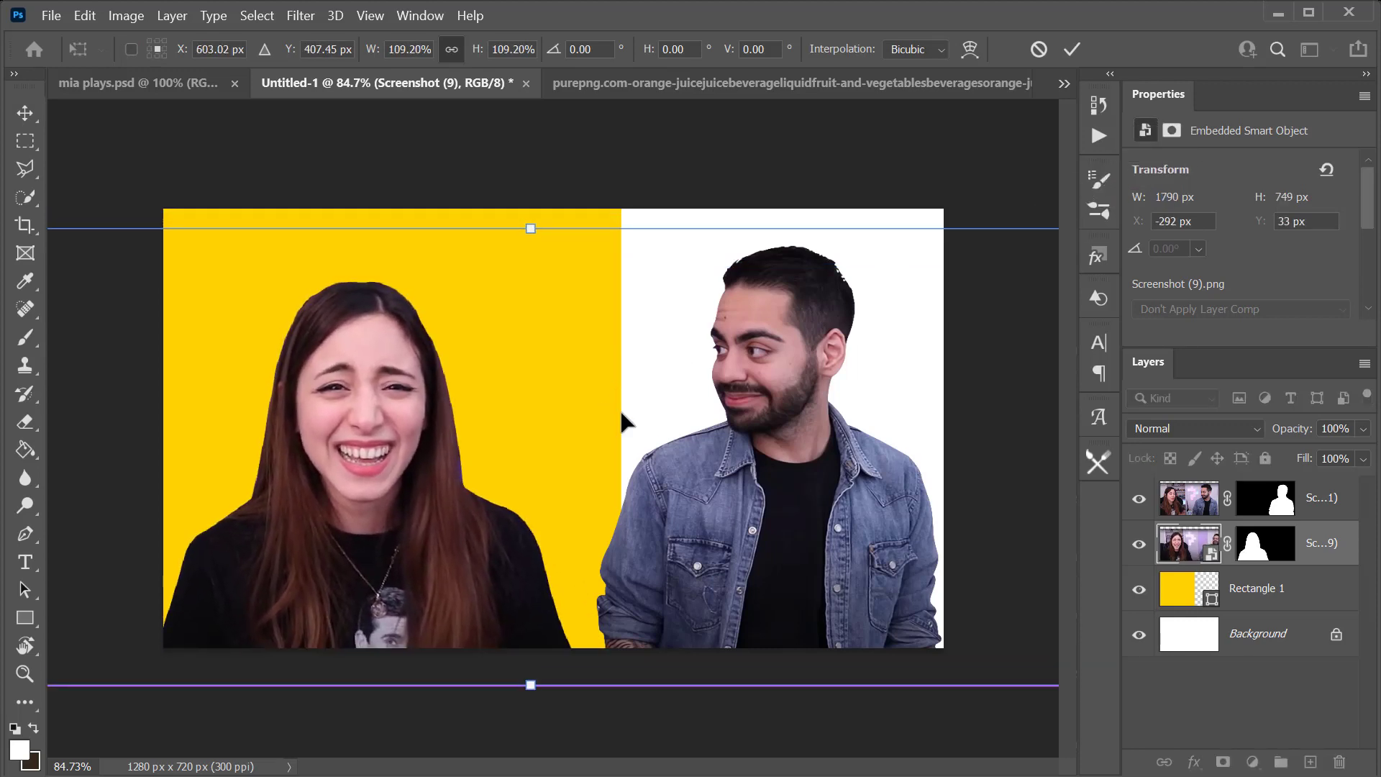
key("Return")
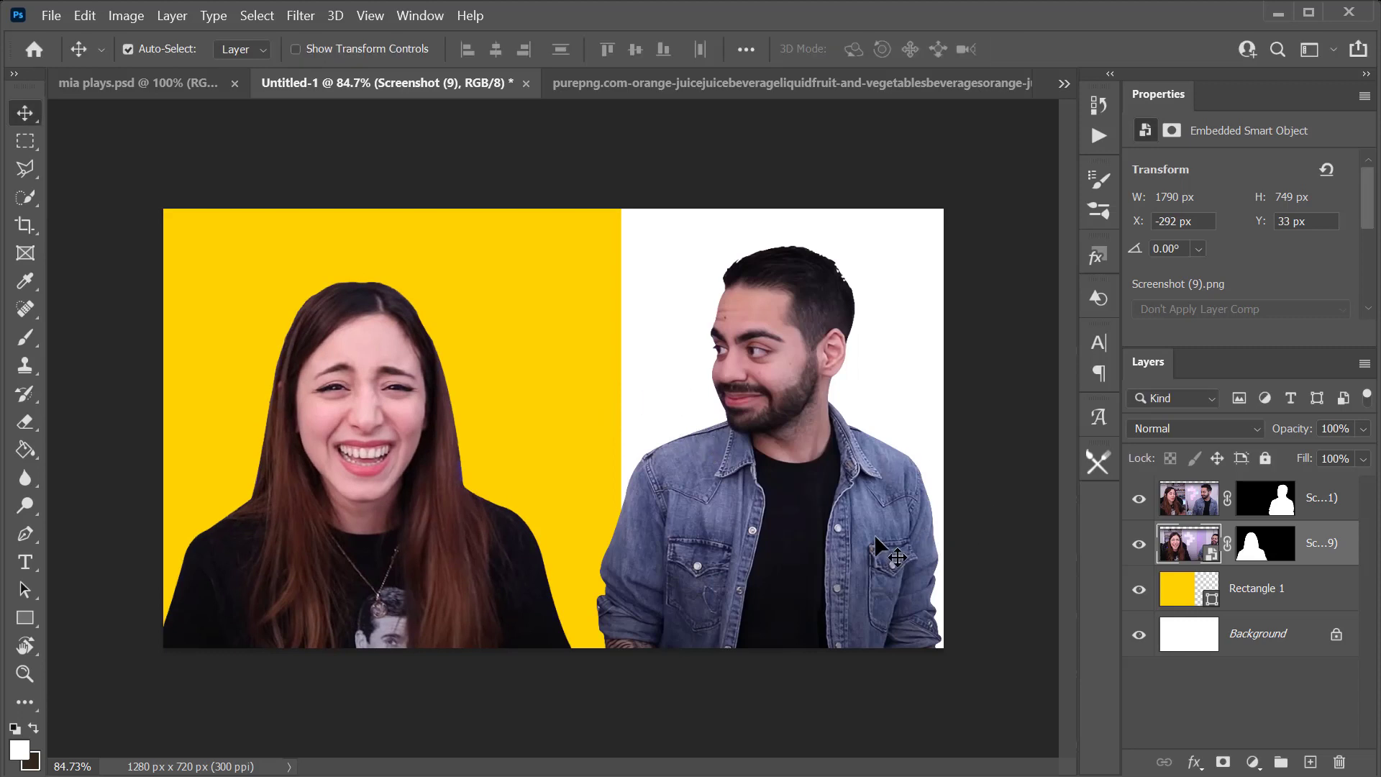
Draw a second rectangle about 705 x 818 px directly above the yellow one, covering the man's half of the canvas.
left_click(876, 539)
left_click(1193, 543)
left_click(1196, 593)
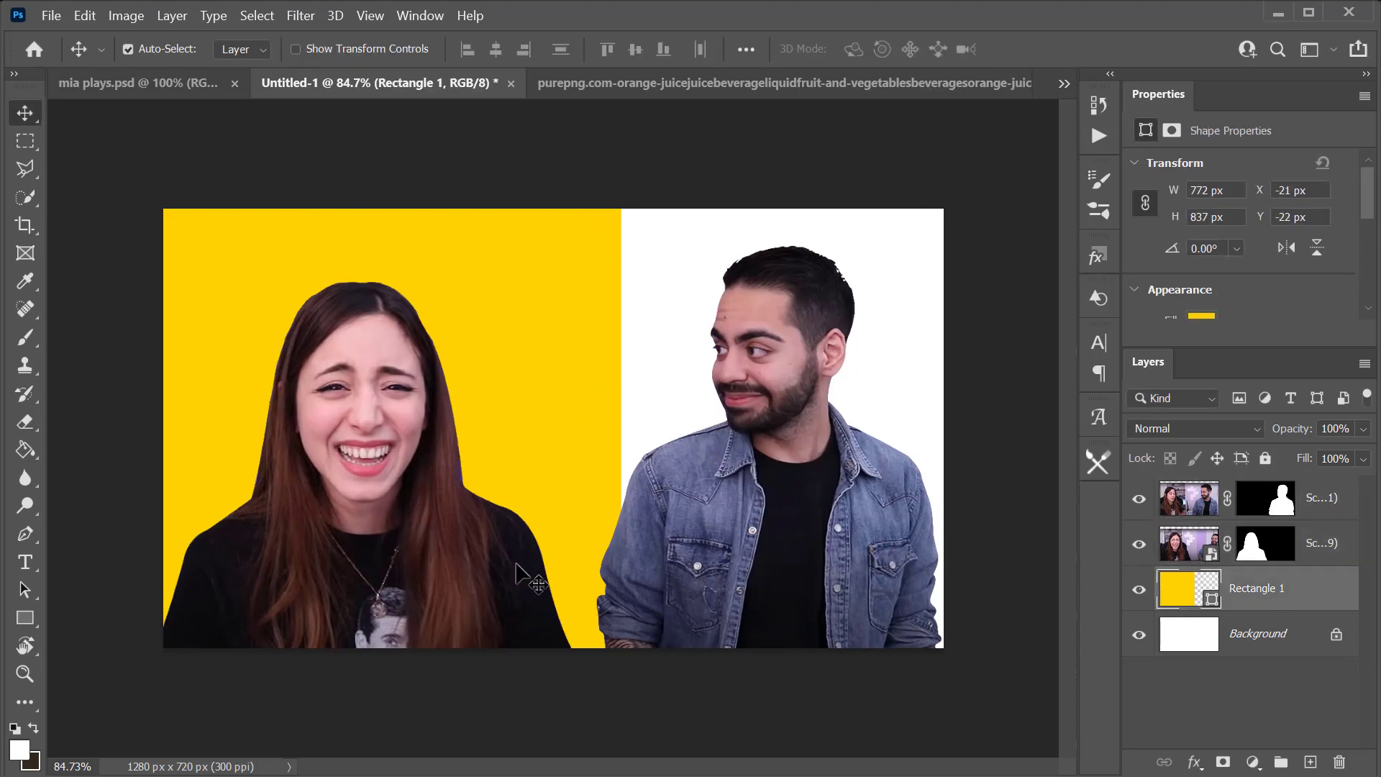
left_click(25, 618)
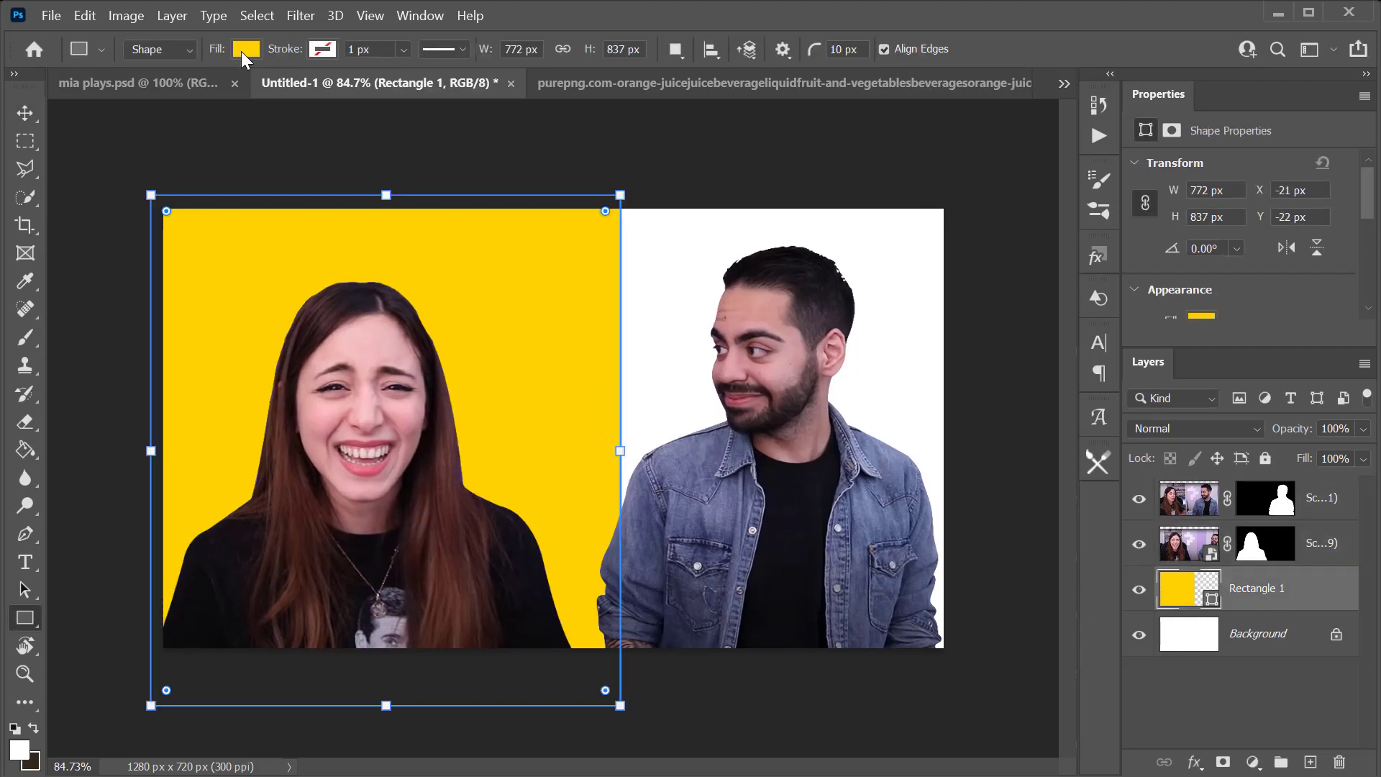
left_click(244, 49)
left_click_drag(982, 193, 552, 691)
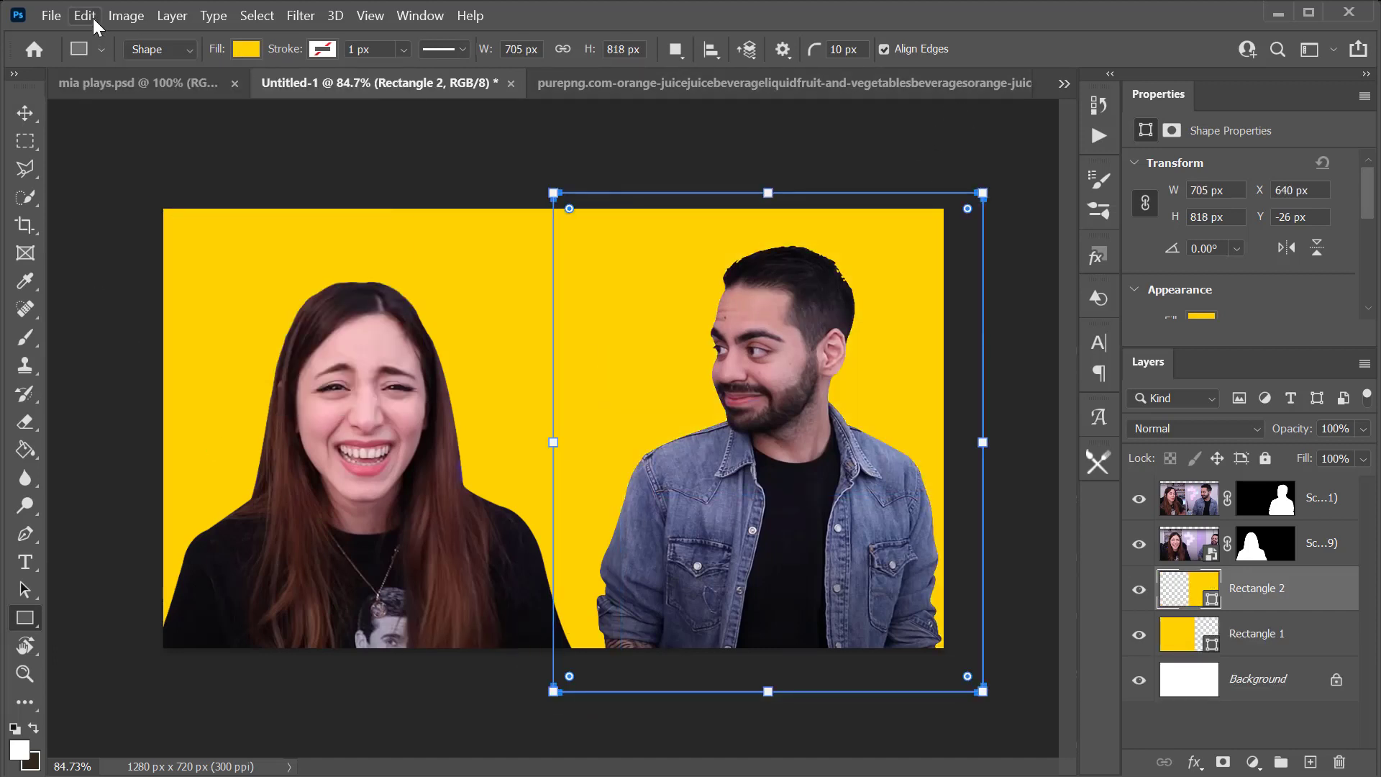
Fill the rectangle behind the man with purple #a300d8 and move it to about X 658 px, Y -22 px.
left_click(245, 49)
left_click(187, 164)
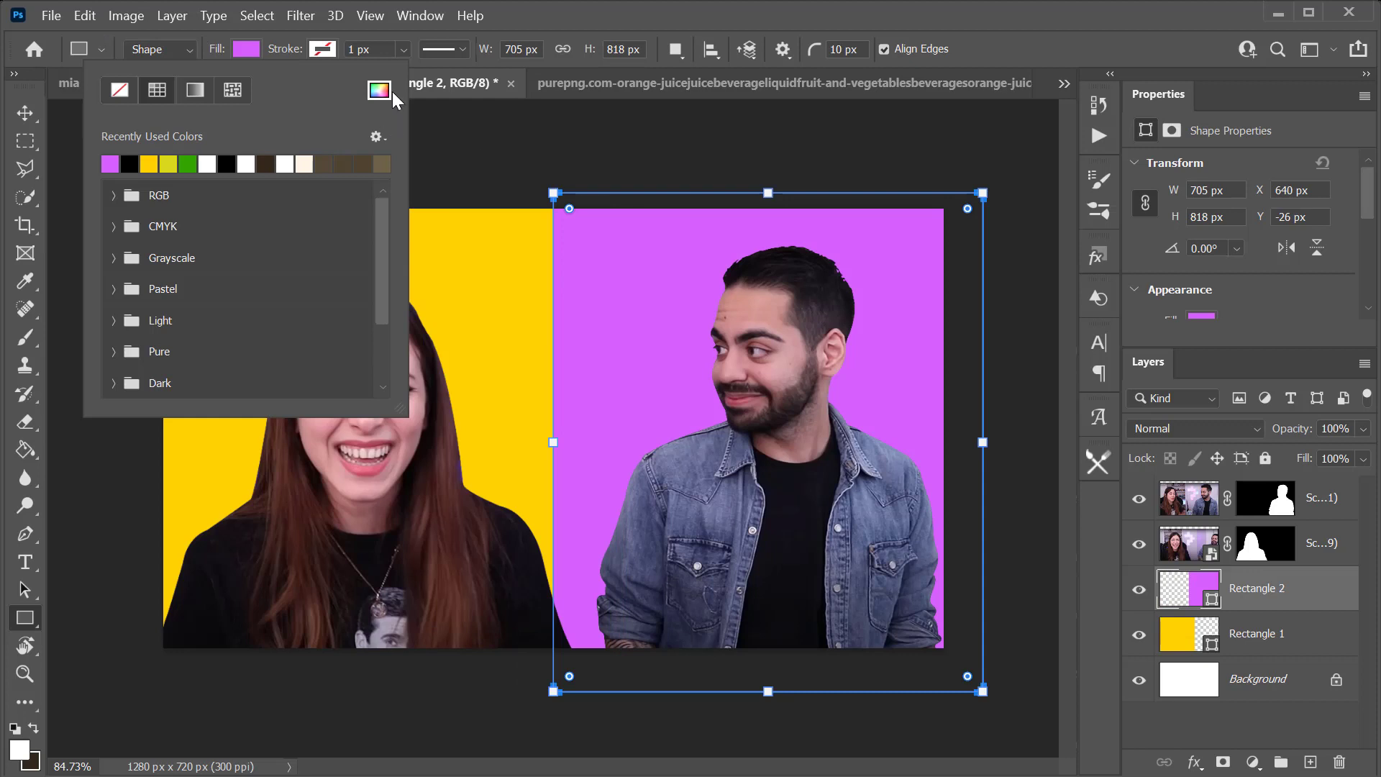
left_click(379, 90)
type("7c00a5")
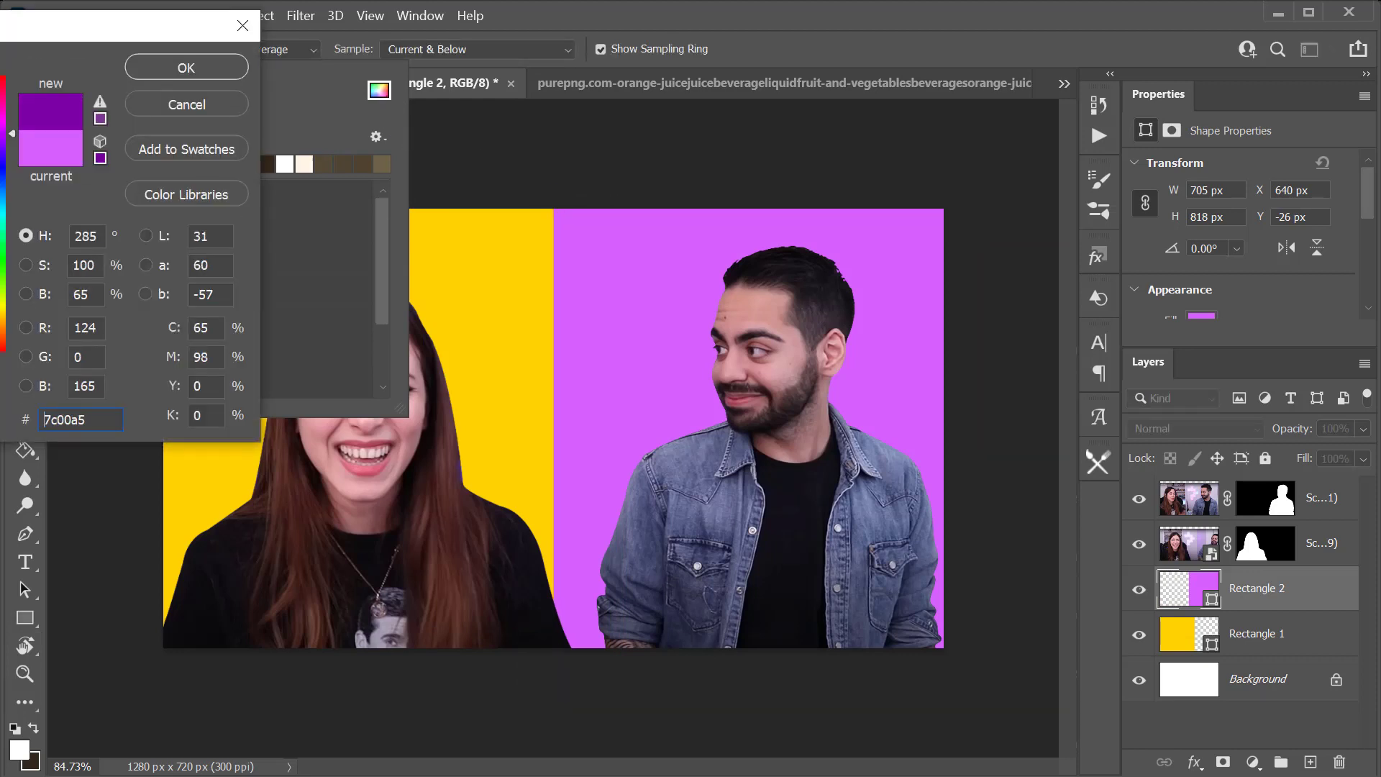
type("a200d8")
left_click(186, 67)
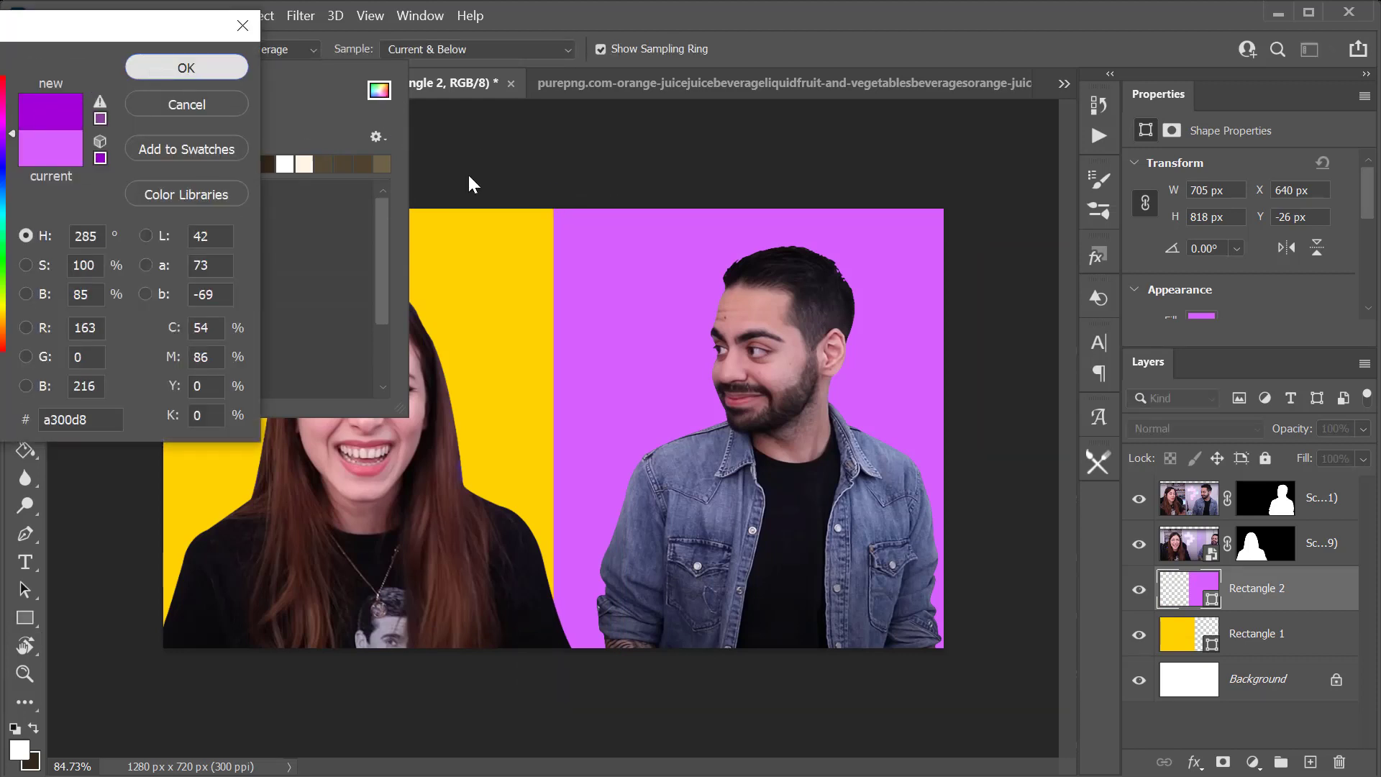
left_click(570, 323)
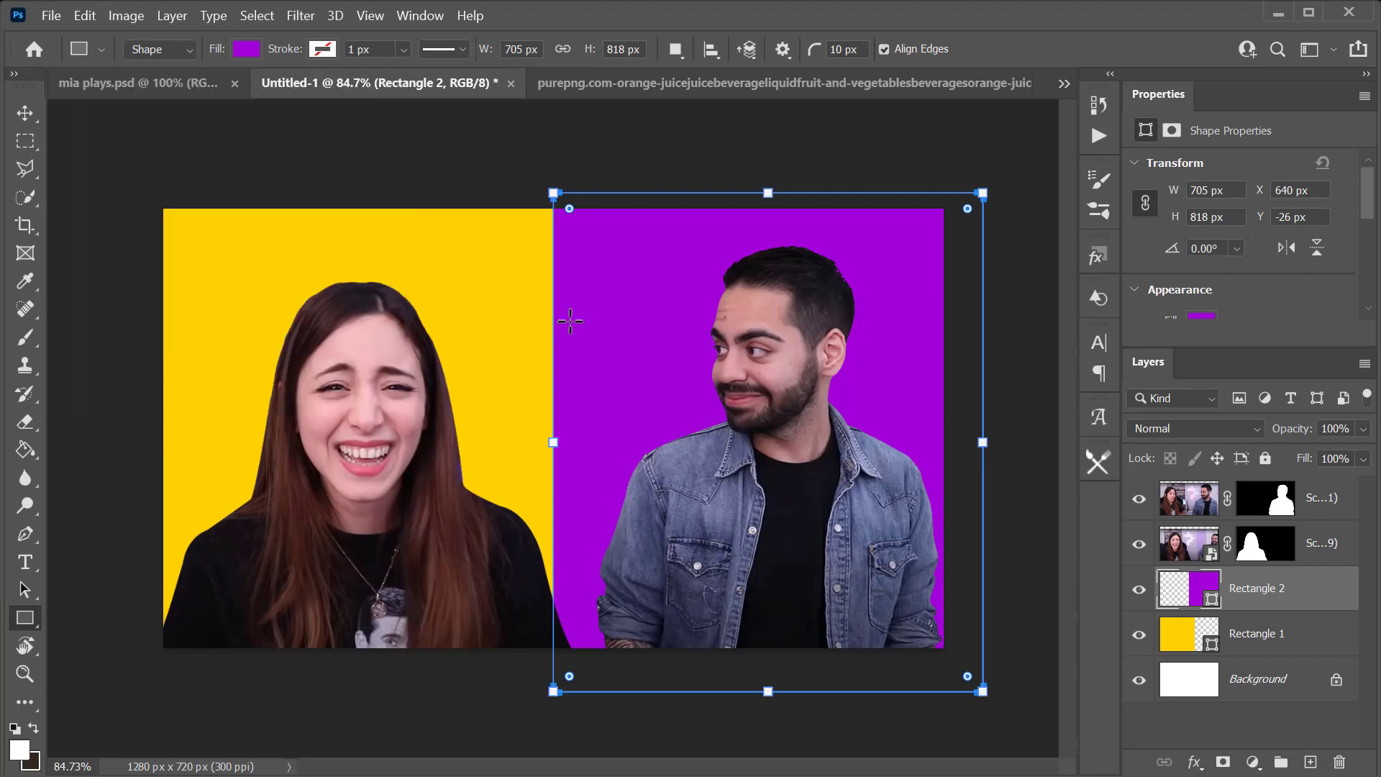
key("v")
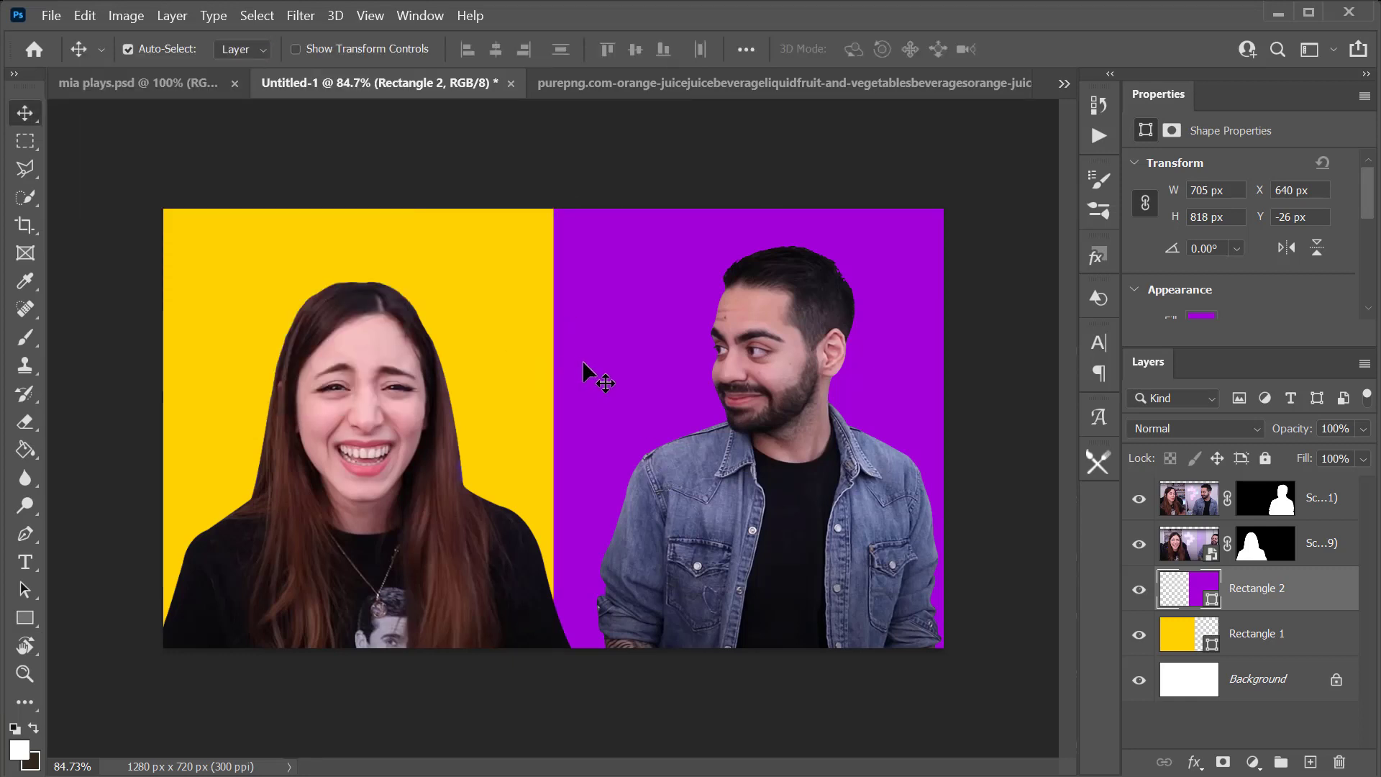
left_click_drag(581, 359, 595, 363)
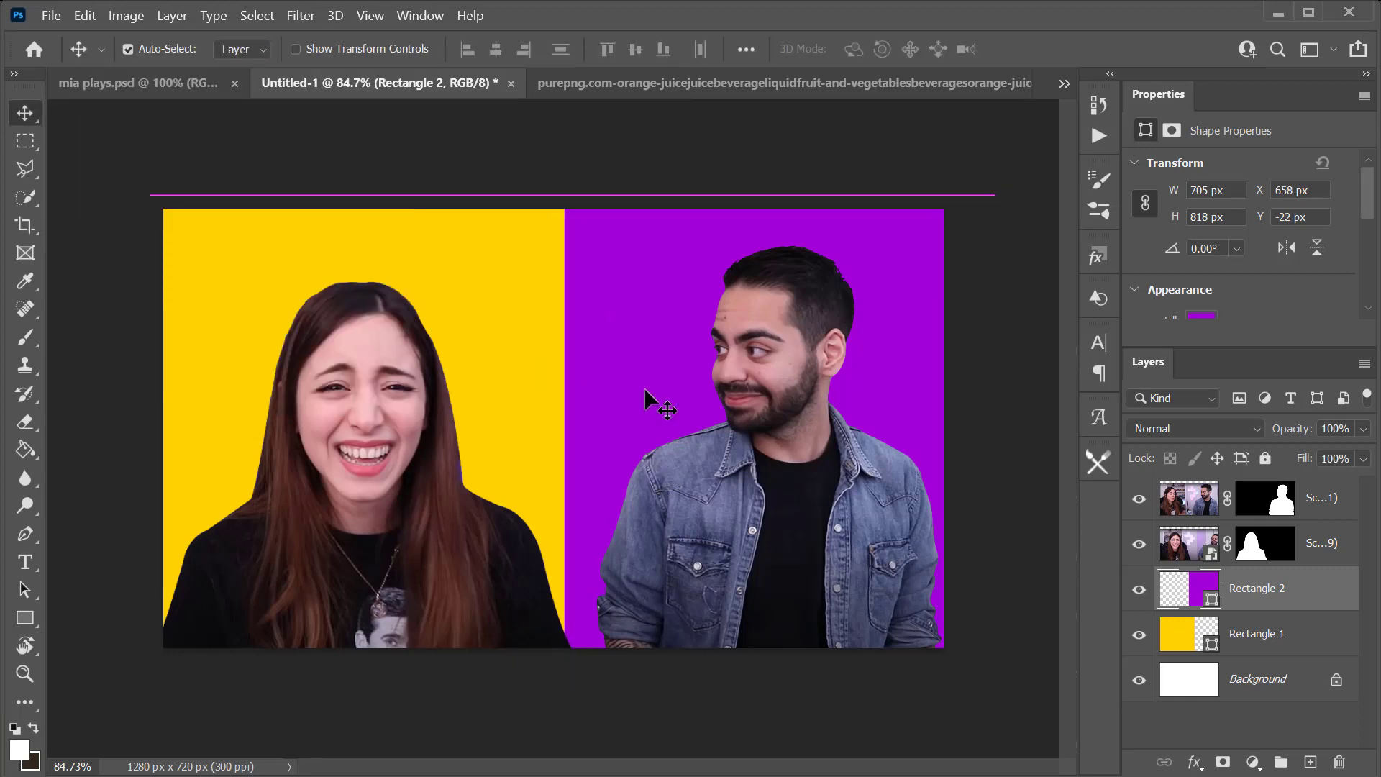
Enlarge the man's layer proportionally to about 2184 x 914 px so his cutout fills the purple side.
left_click(722, 473)
key("ctrl+t")
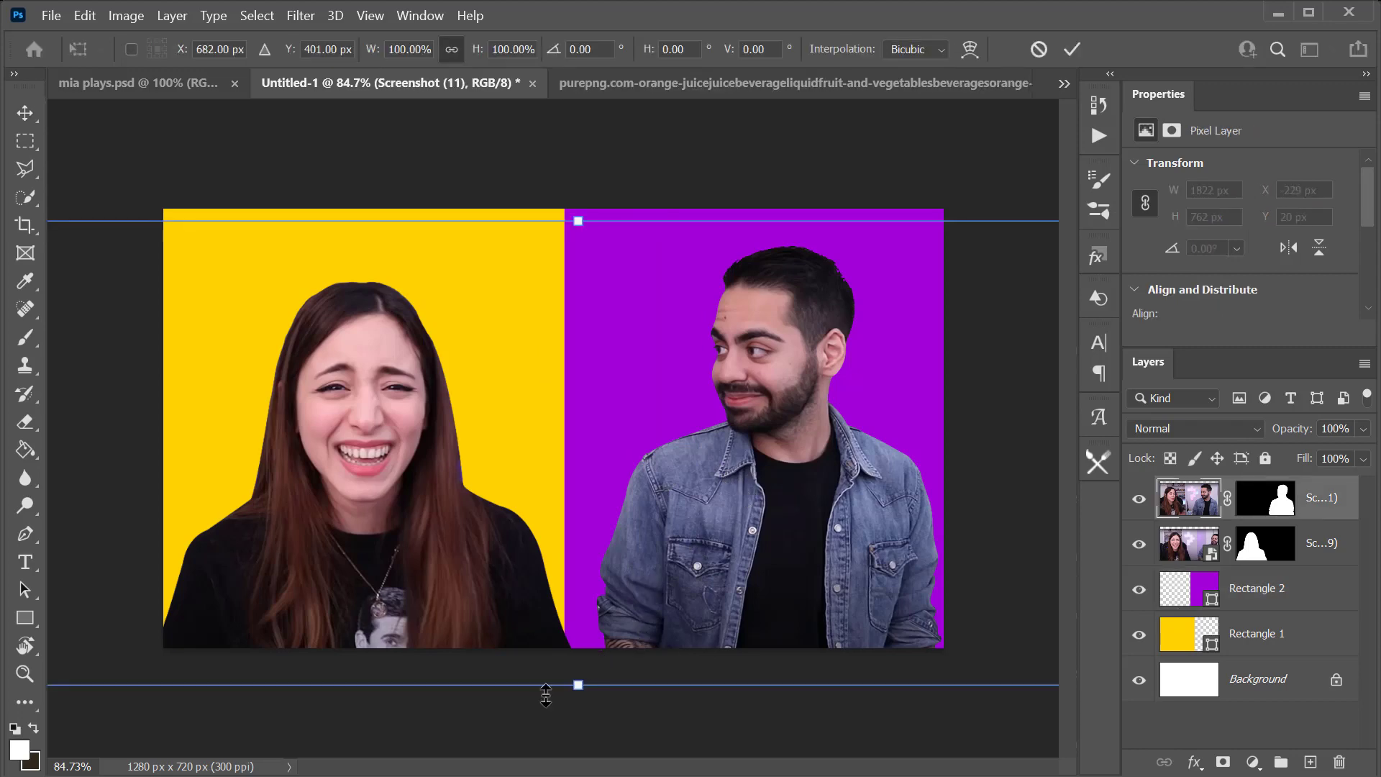
scroll(641, 589, "down", 4)
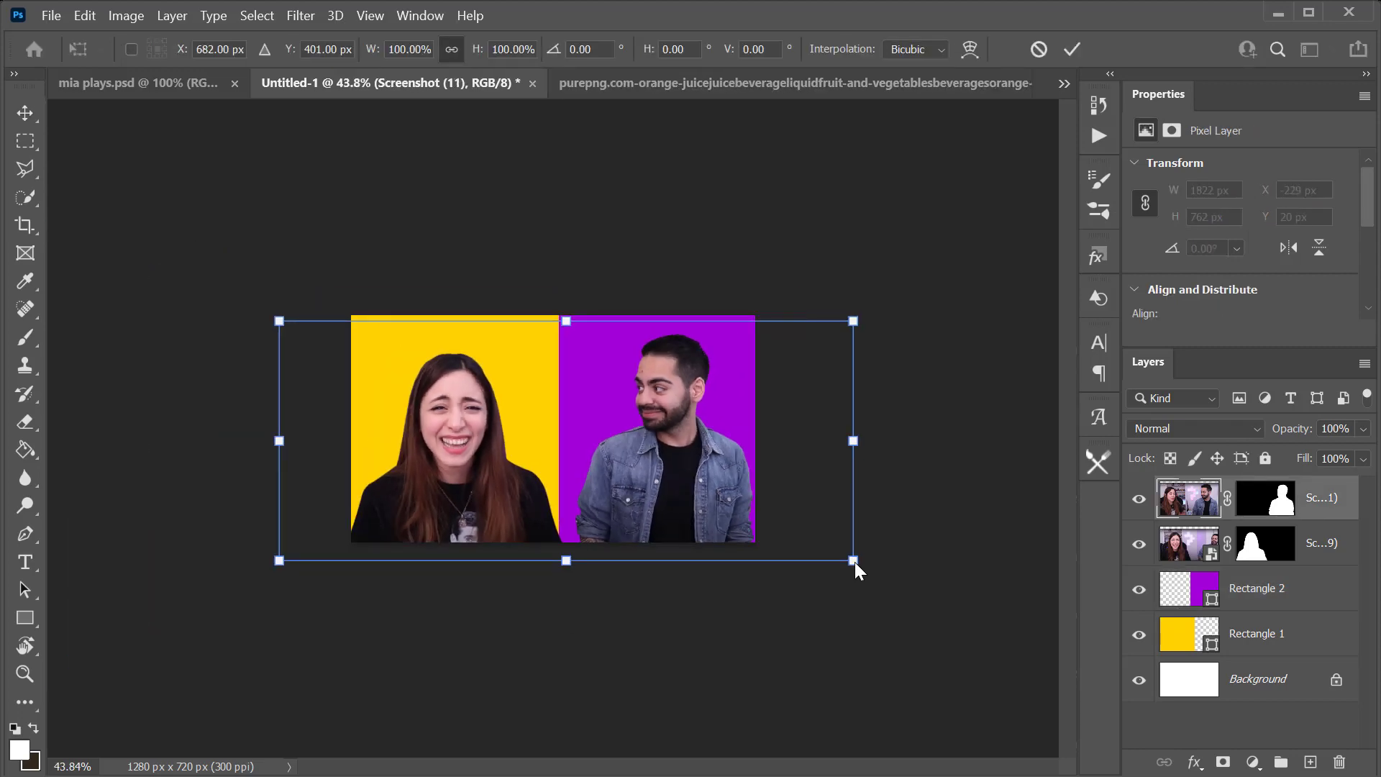
left_click_drag(856, 566, 886, 596)
key("Return")
key("ctrl+0")
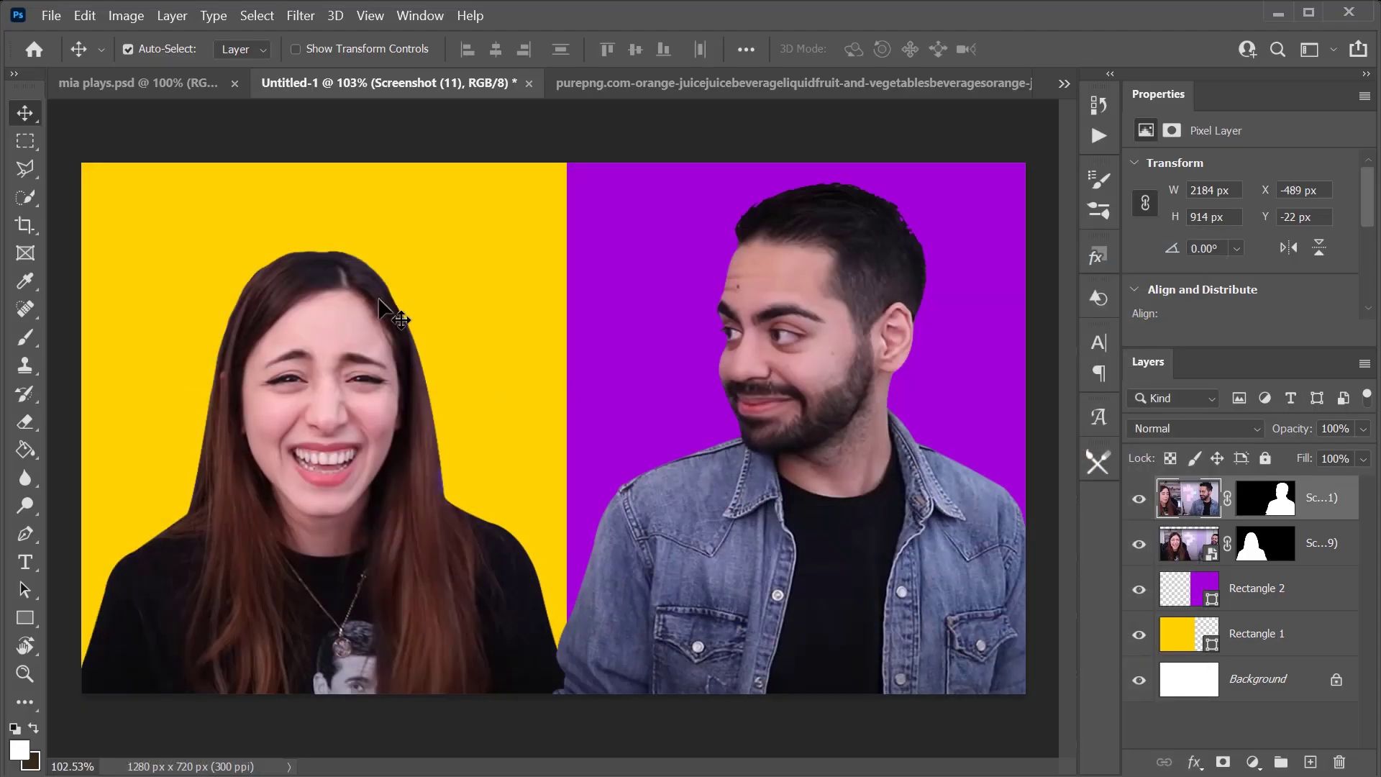
Apply the layer masks of both cutouts permanently, rasterizing the woman's smart object layer first.
right_click(1279, 503)
left_click(1305, 560)
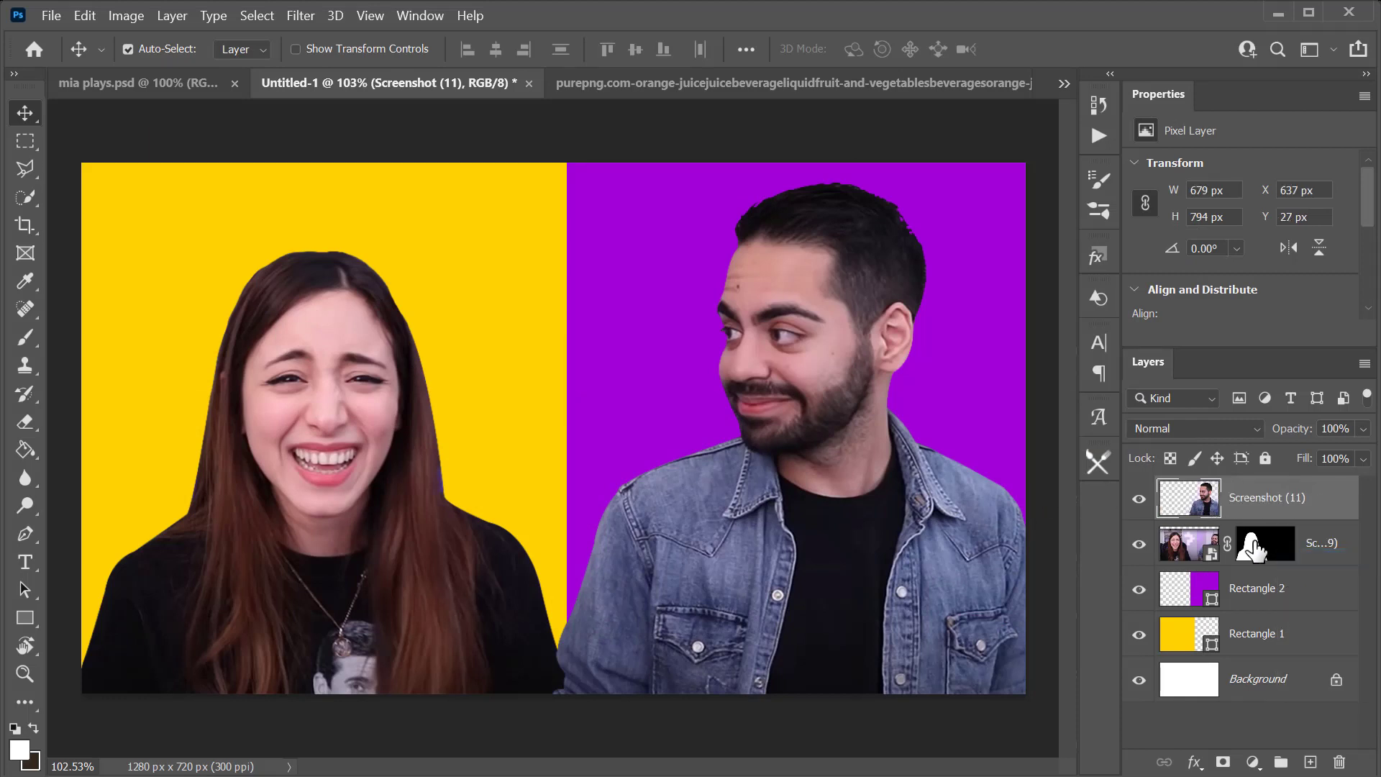
right_click(1277, 544)
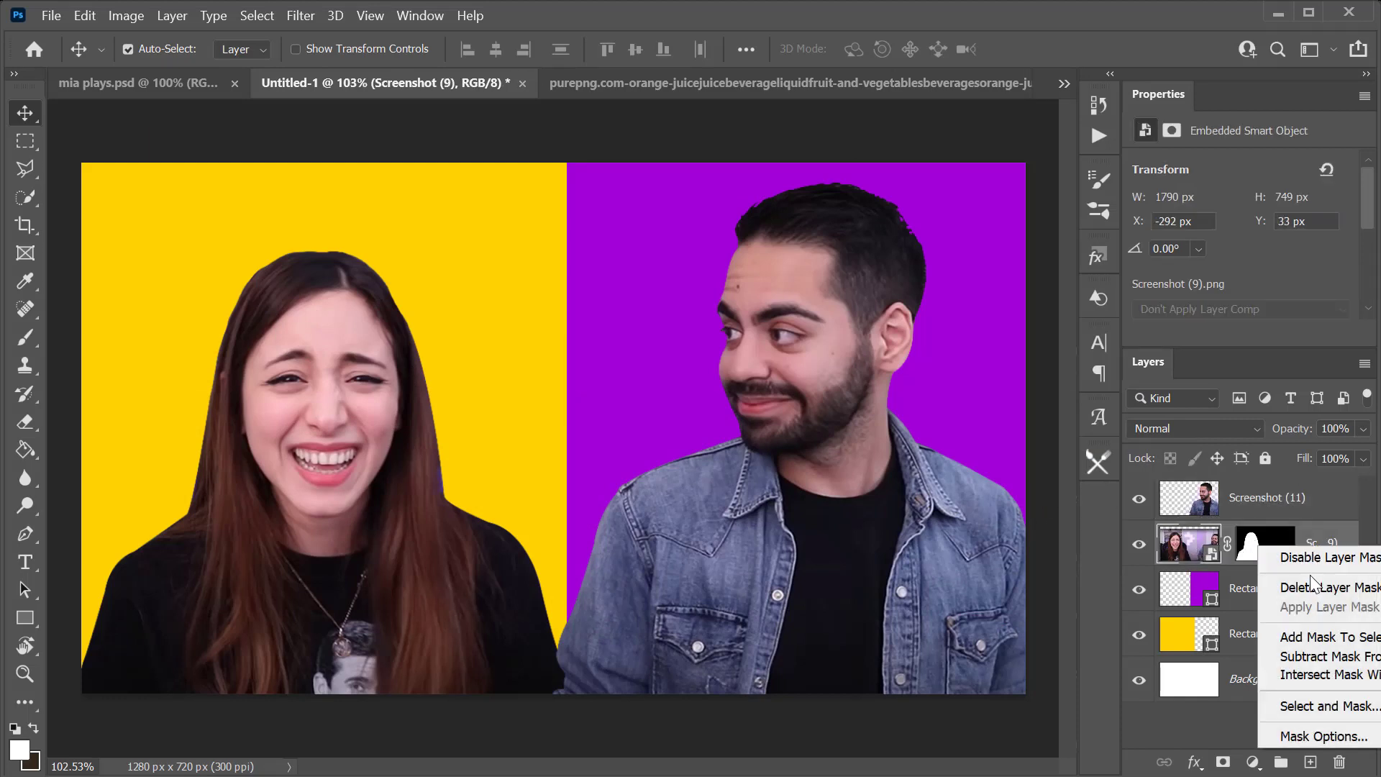
right_click(1312, 537)
left_click(1356, 344)
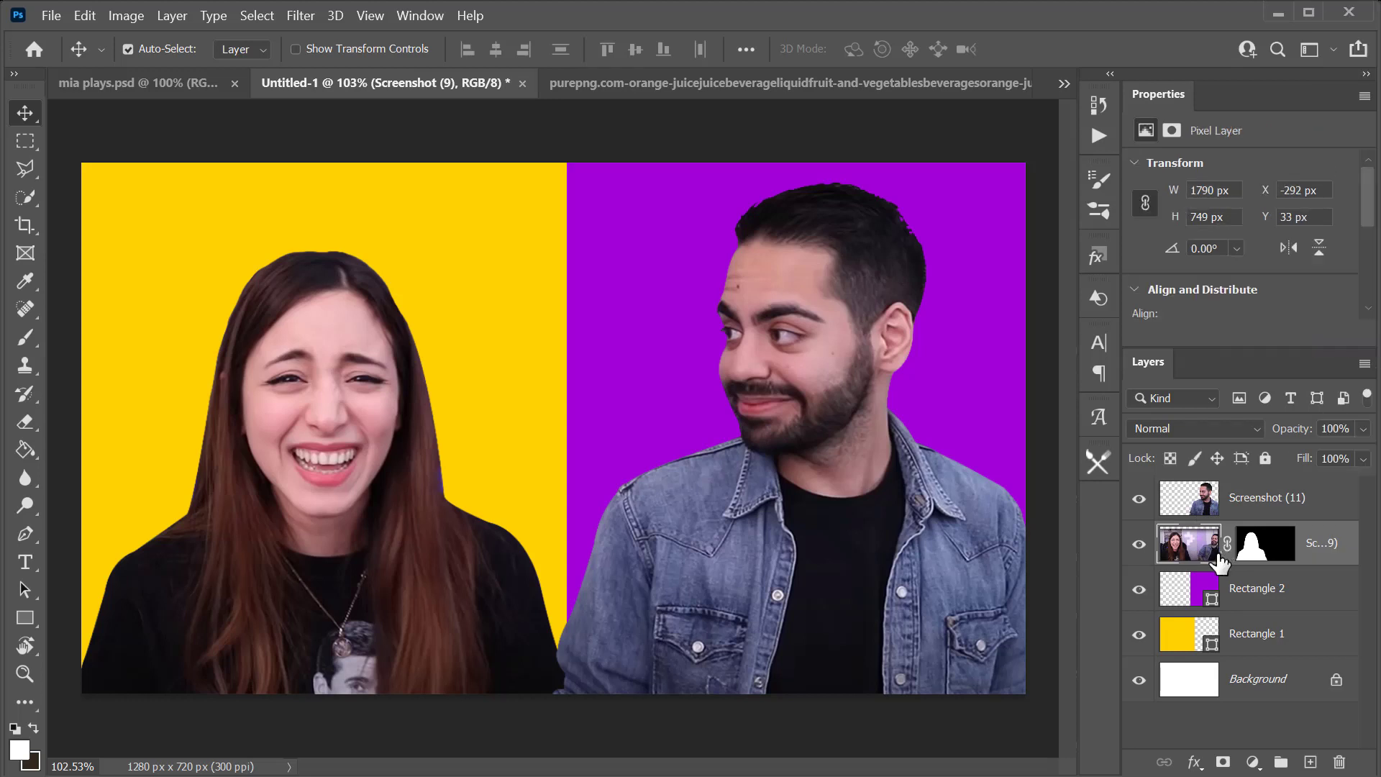
right_click(1259, 548)
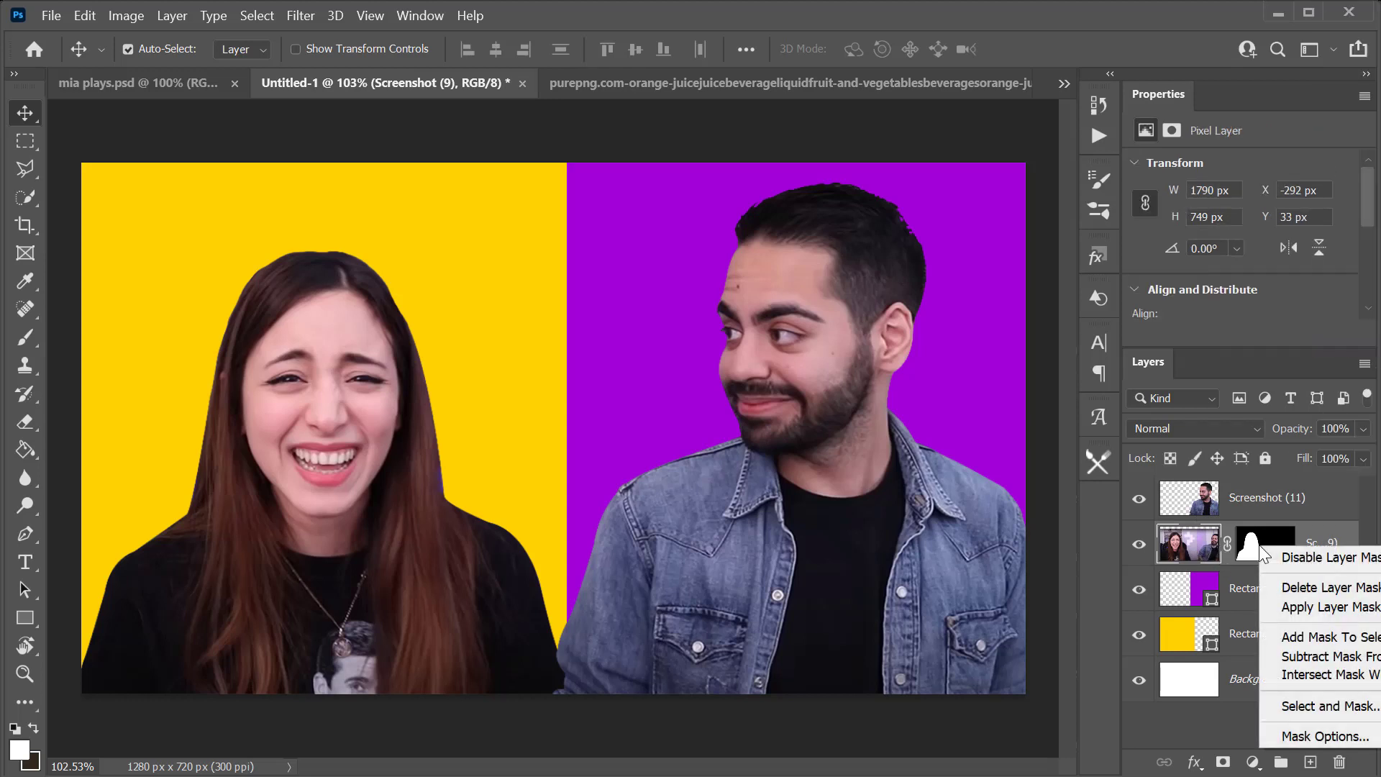
left_click(1291, 606)
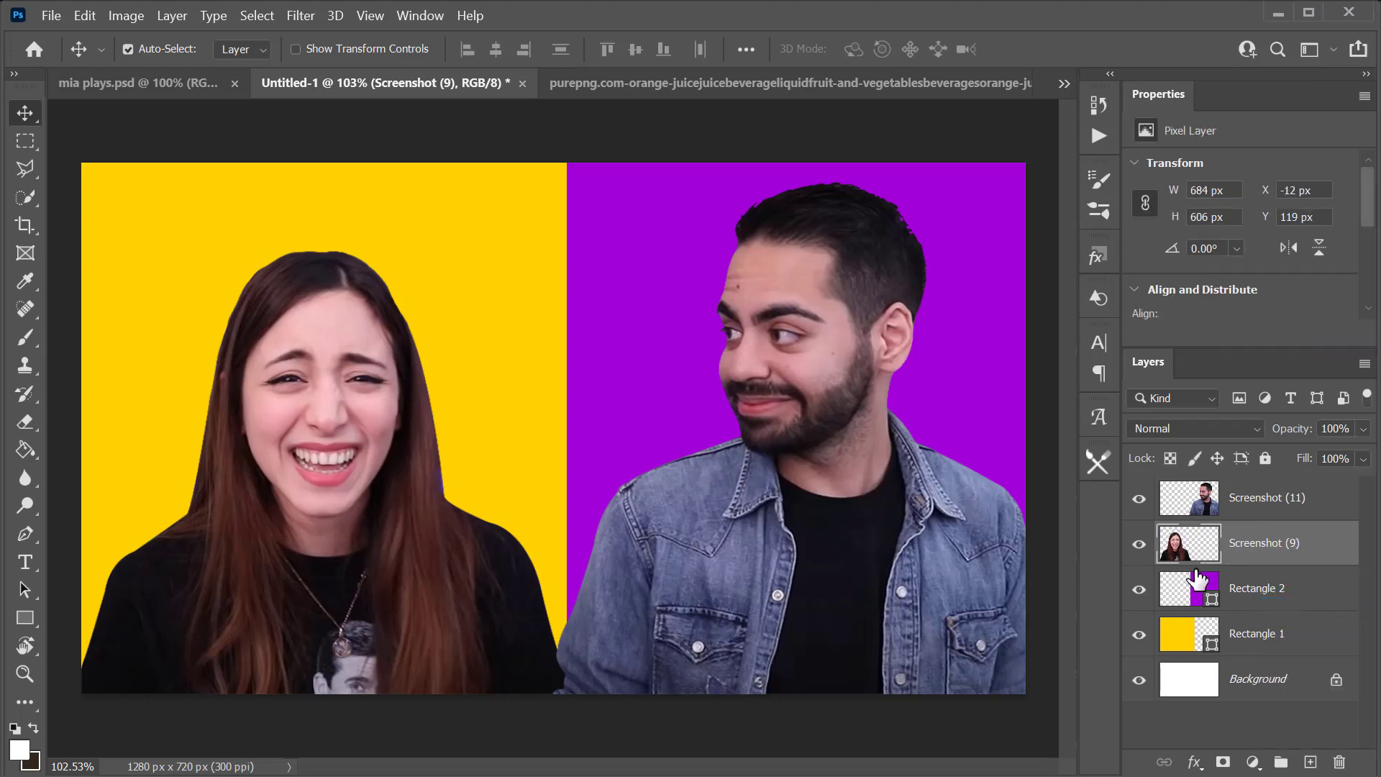
Open the layer style settings for the woman's cutout and add a Stroke effect.
right_click(1319, 547)
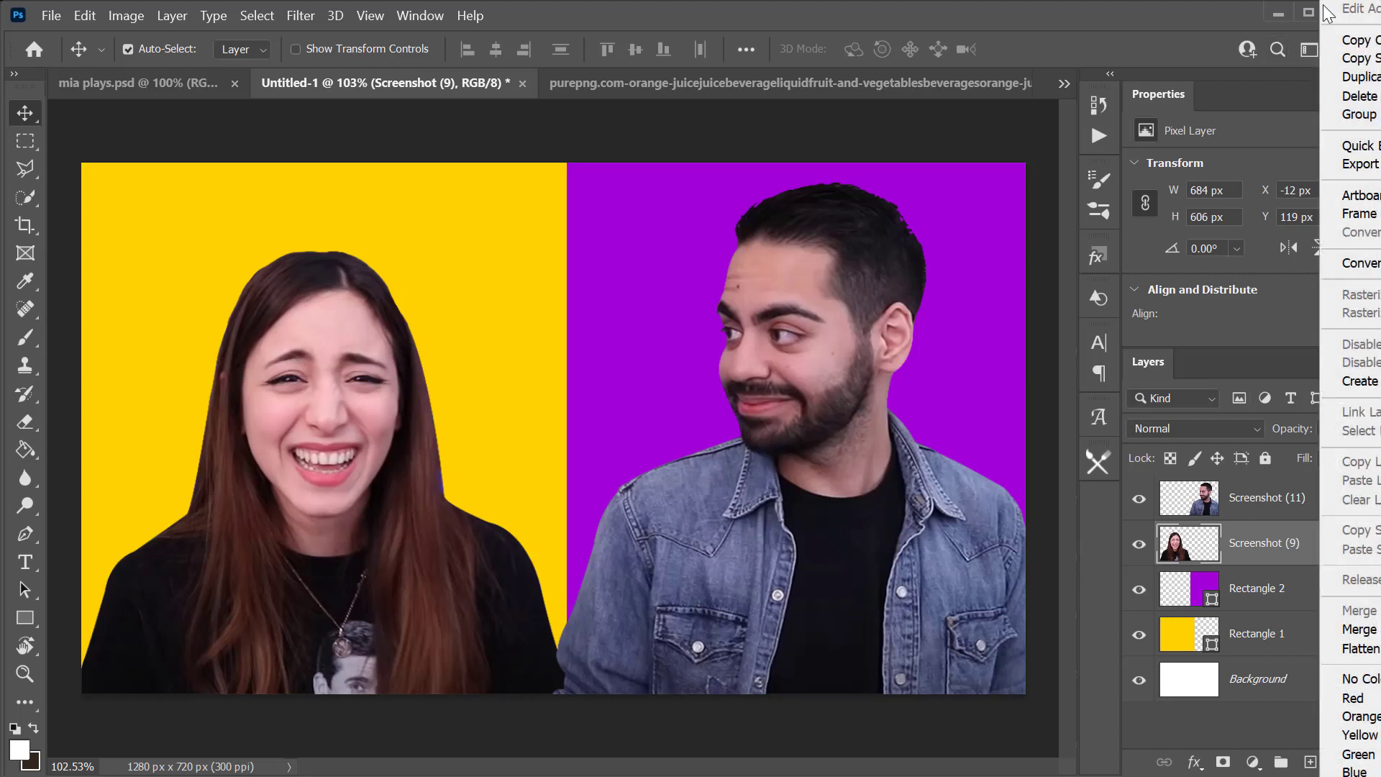
left_click(1306, 544)
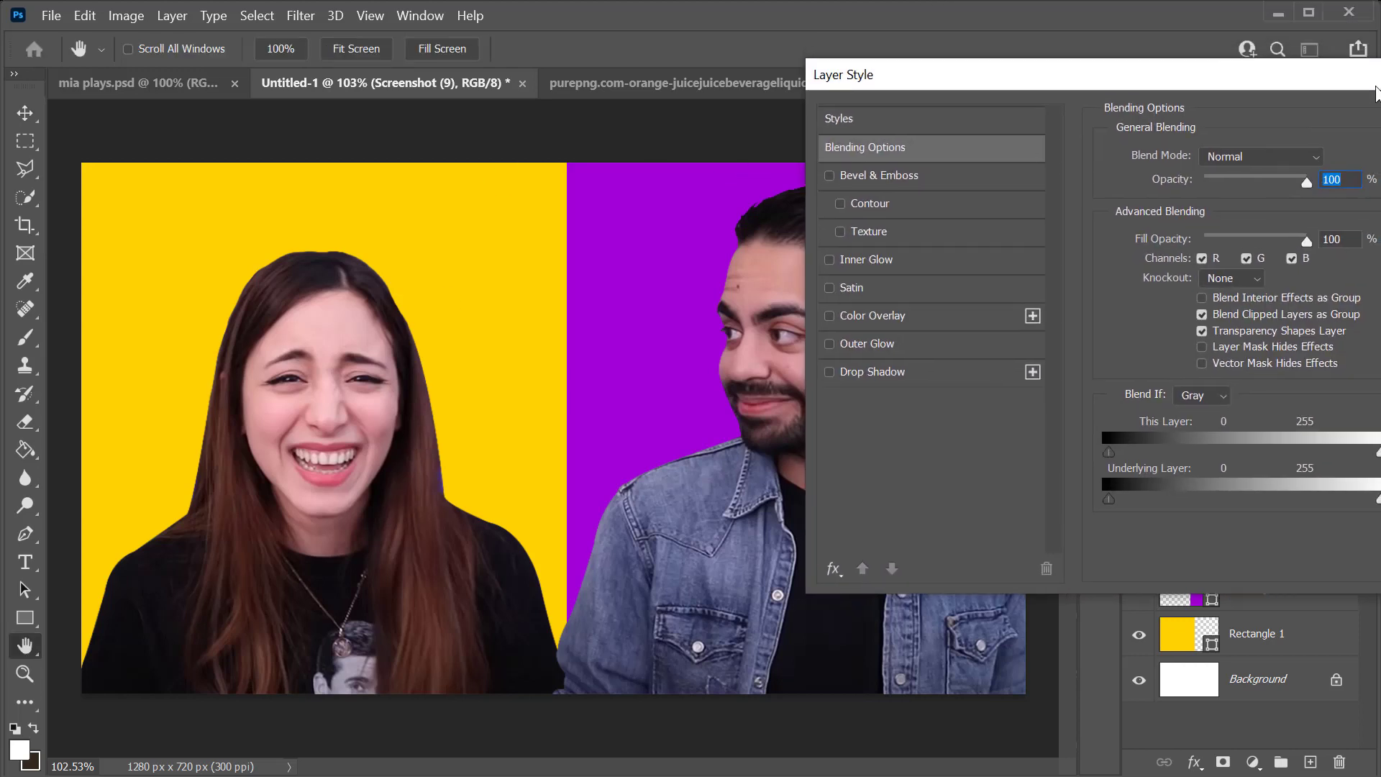
left_click(832, 584)
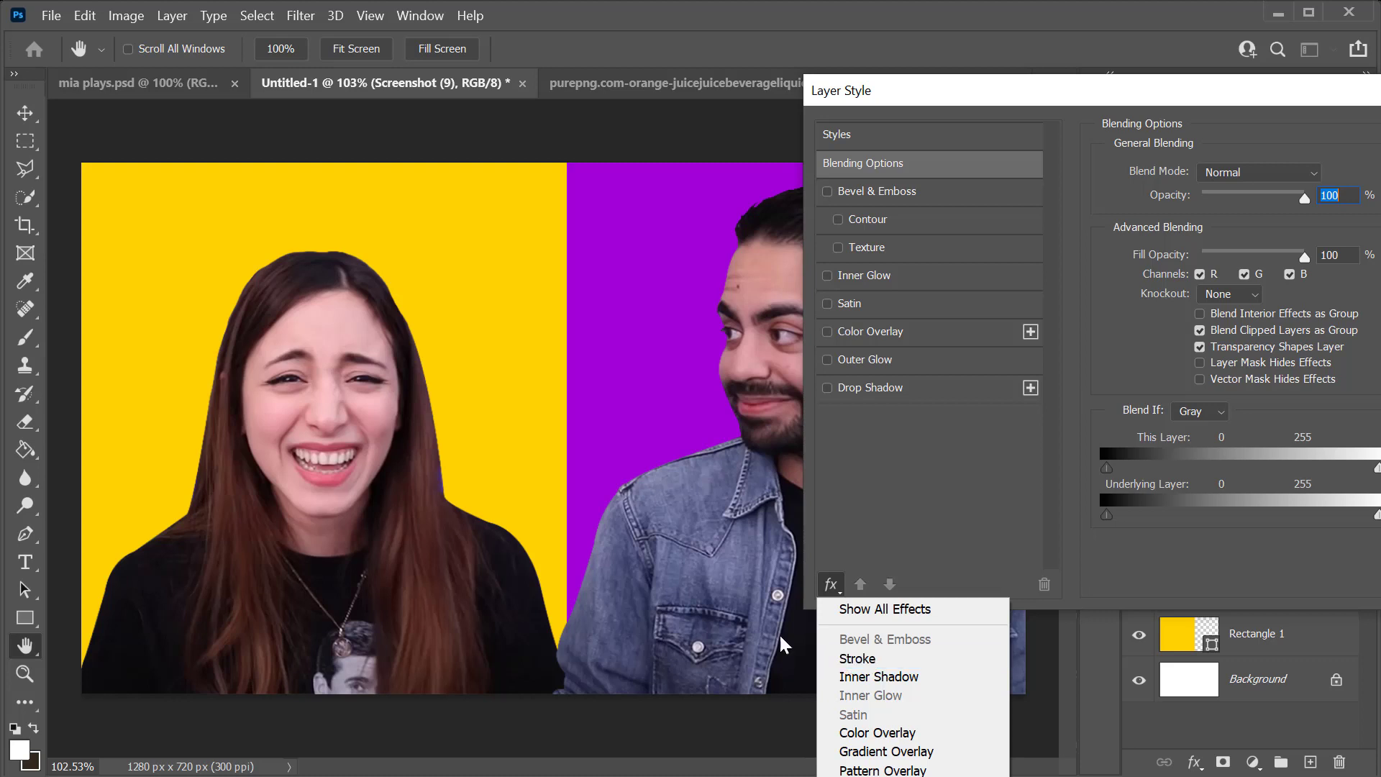
left_click(831, 584)
left_click(831, 584)
left_click(849, 659)
Set the stroke color of the woman's cutout to white, #ffffff.
mouse_move(1091, 97)
left_mouse_down()
mouse_move(993, 170)
mouse_move(900, 193)
left_mouse_up()
left_click(959, 427)
left_click(176, 472)
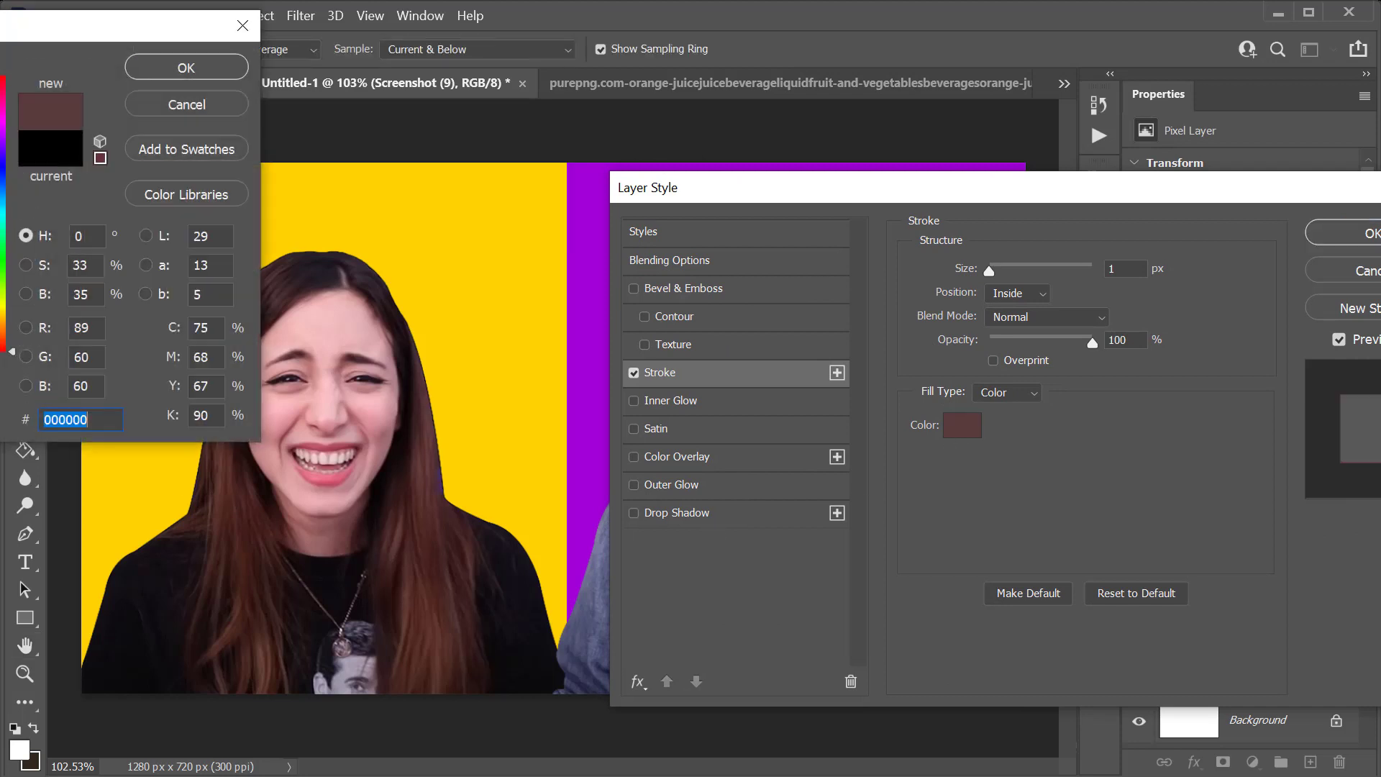
type("ffffff")
left_click(155, 68)
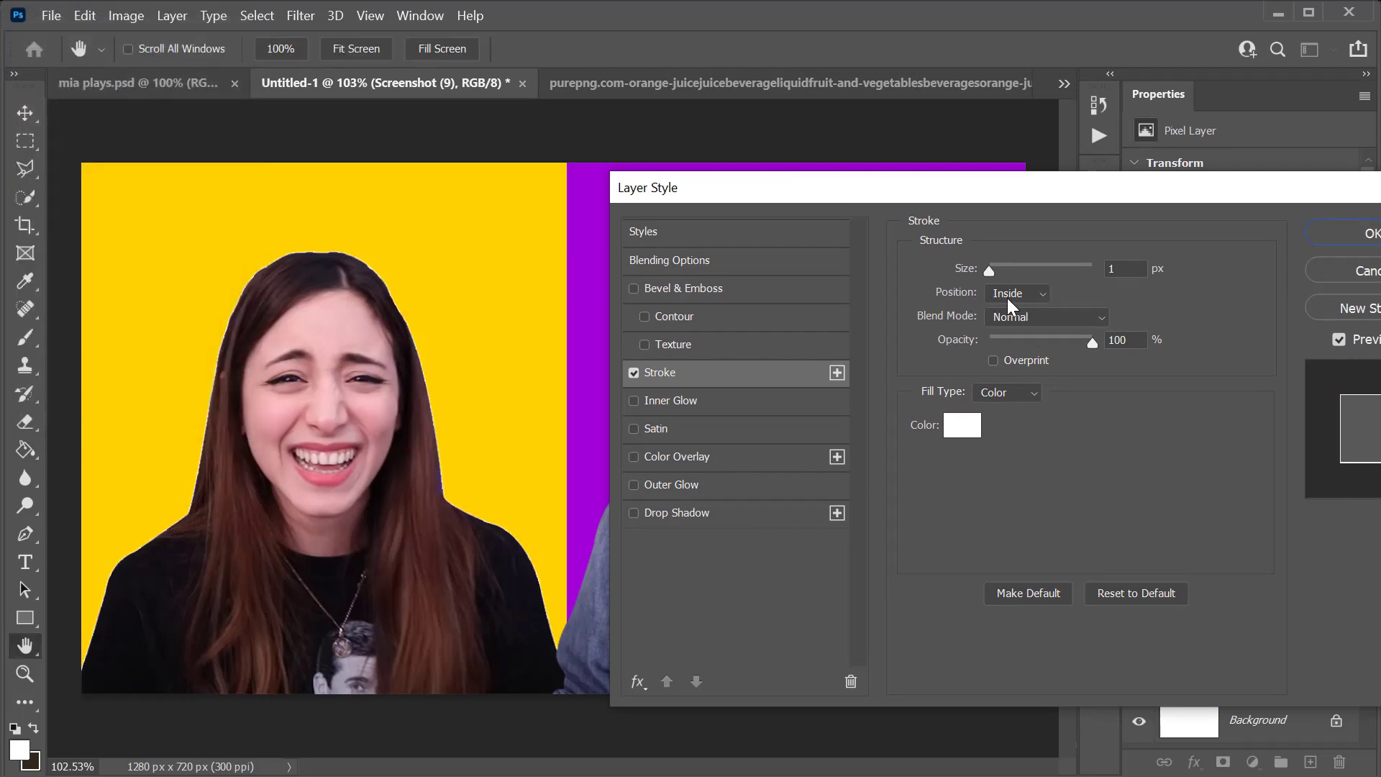
Set the woman's stroke position to Outside and its size to 8 px, and apply the layer style.
left_click(1007, 295)
left_click(1003, 317)
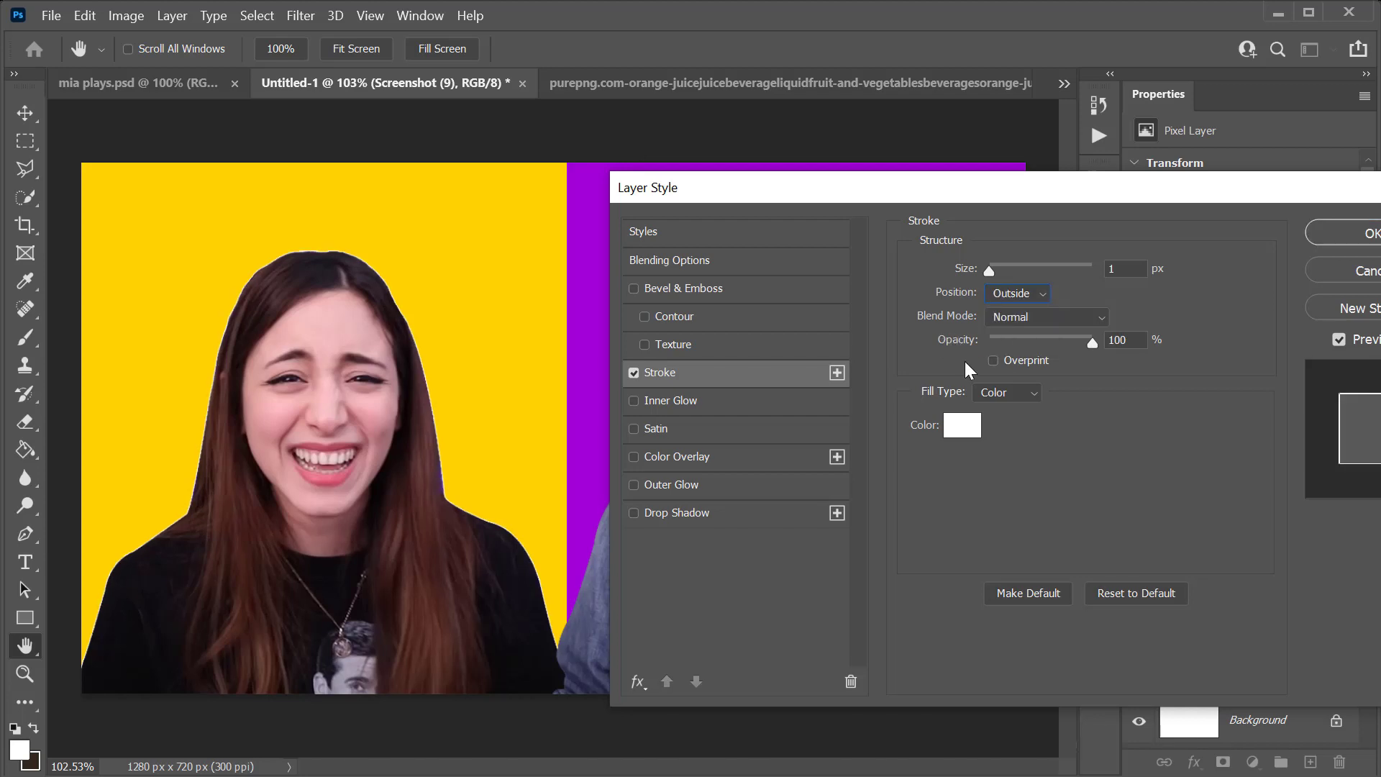
left_click_drag(986, 270, 999, 271)
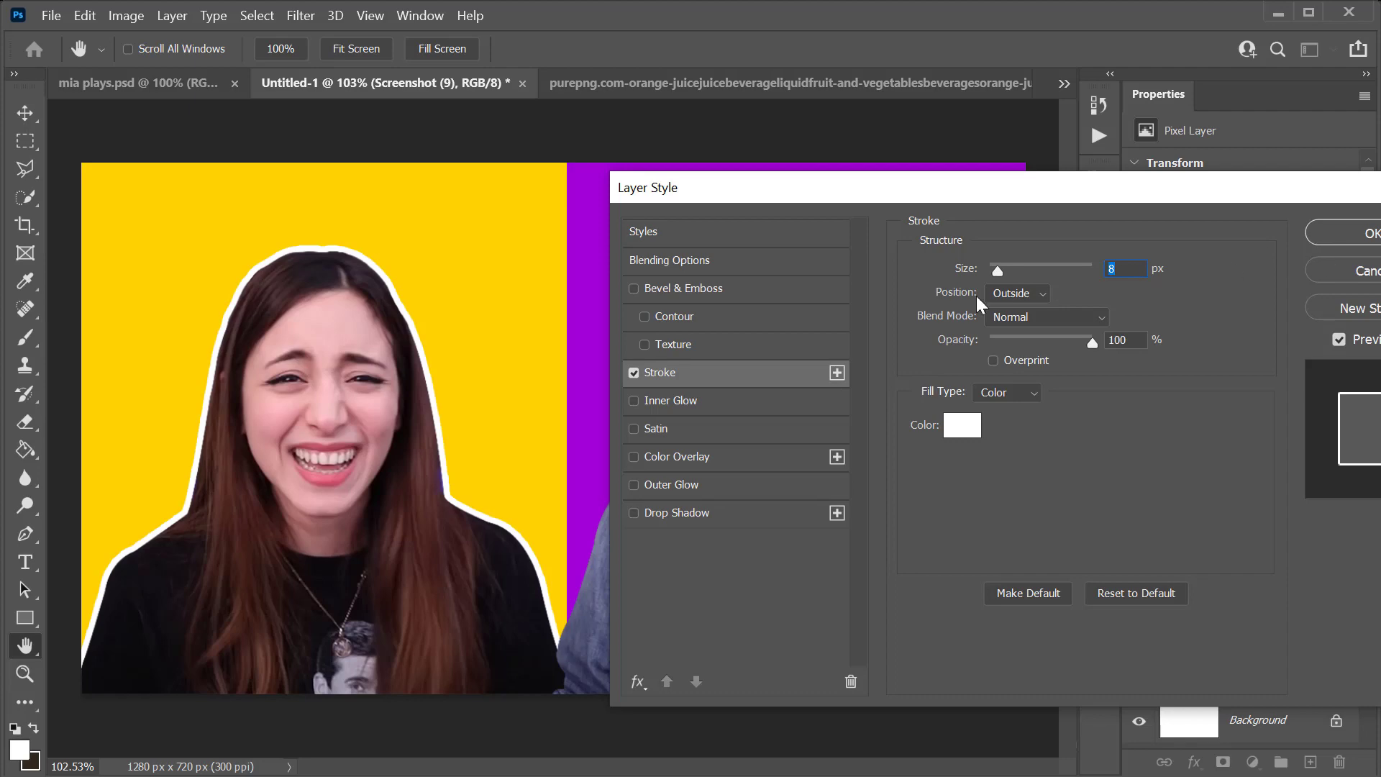
left_click(1331, 241)
Examine the white outline along the woman's hair and shoulders on both sides up close.
key("z")
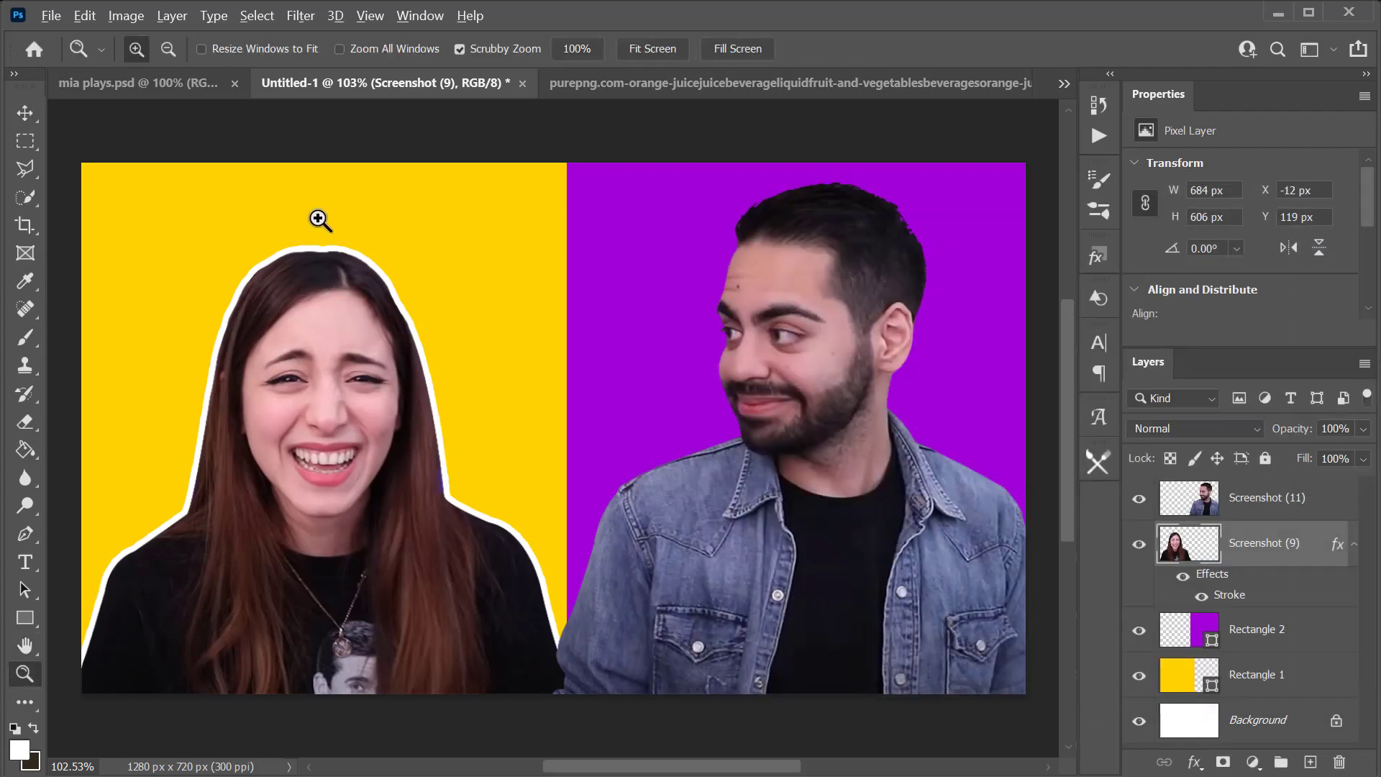
left_click_drag(317, 216, 503, 348)
left_click_drag(632, 524, 499, 240)
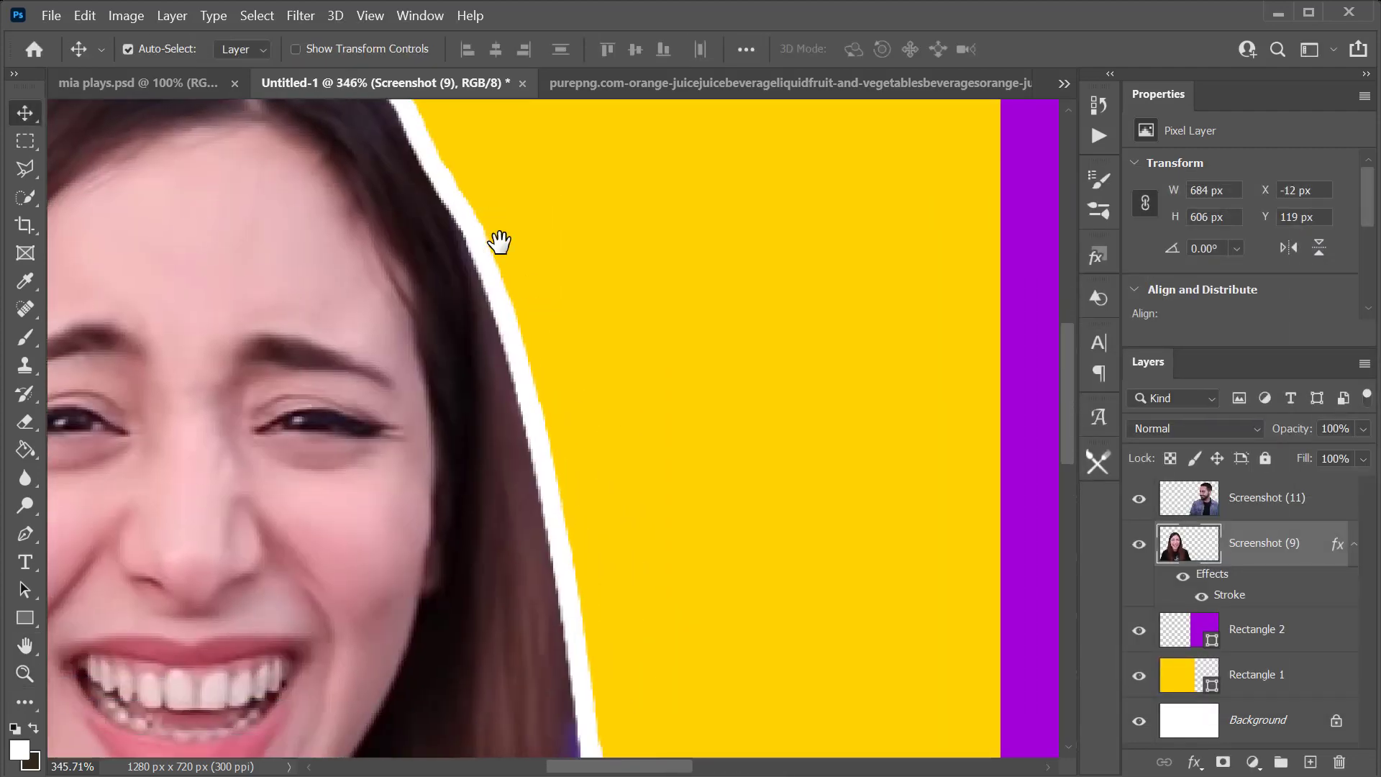
scroll(583, 570, "down", 3)
left_click_drag(613, 607, 644, 364)
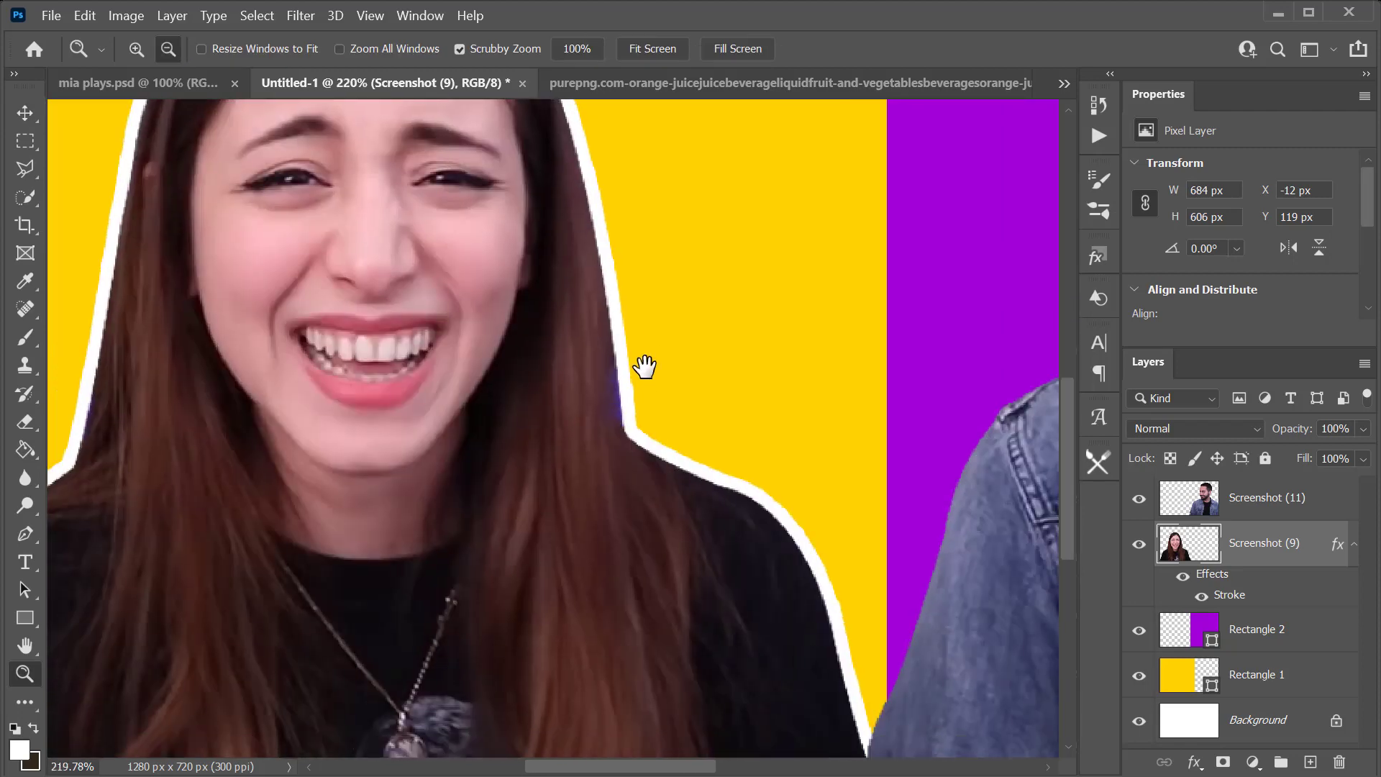
key("v")
left_click_drag(431, 499, 887, 404)
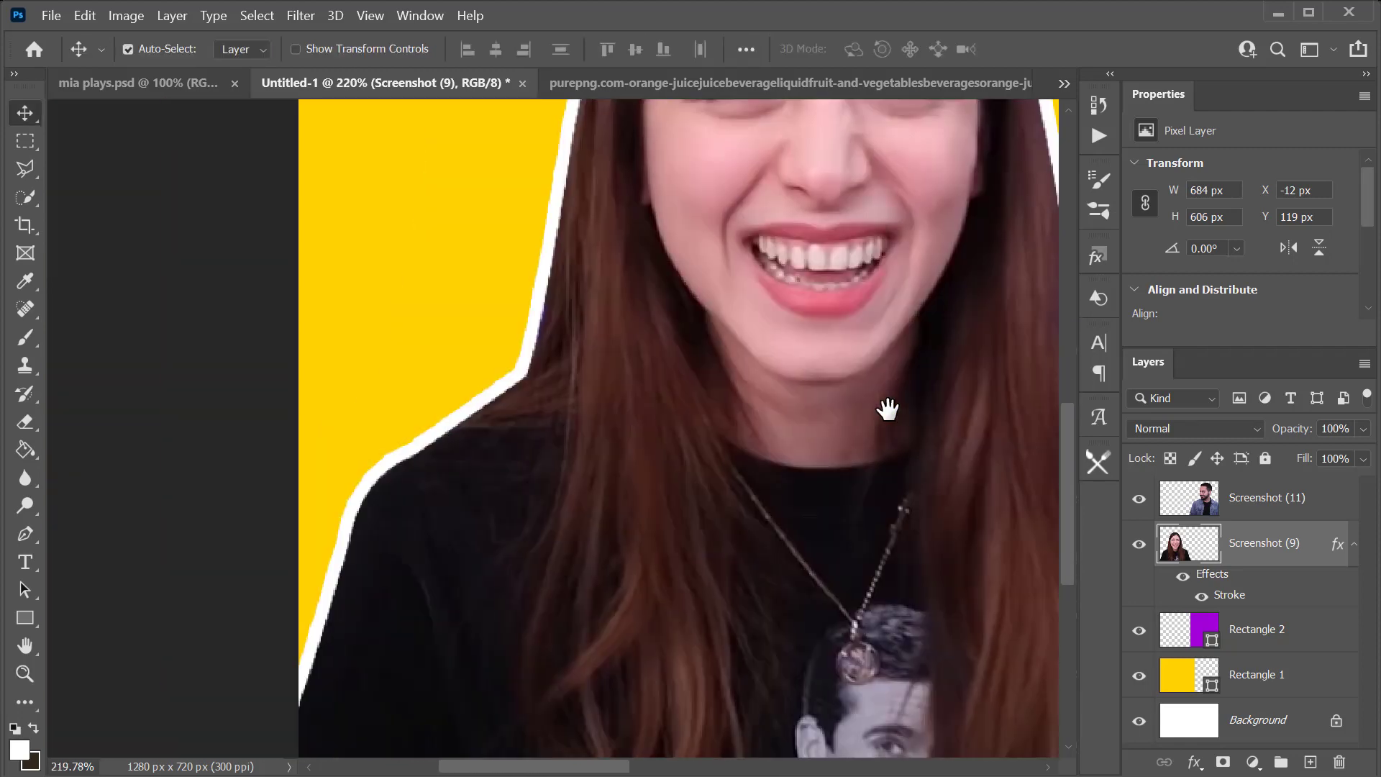
Add a white Stroke effect to the man's cutout and apply the layer style.
left_click_drag(867, 248, 342, 573)
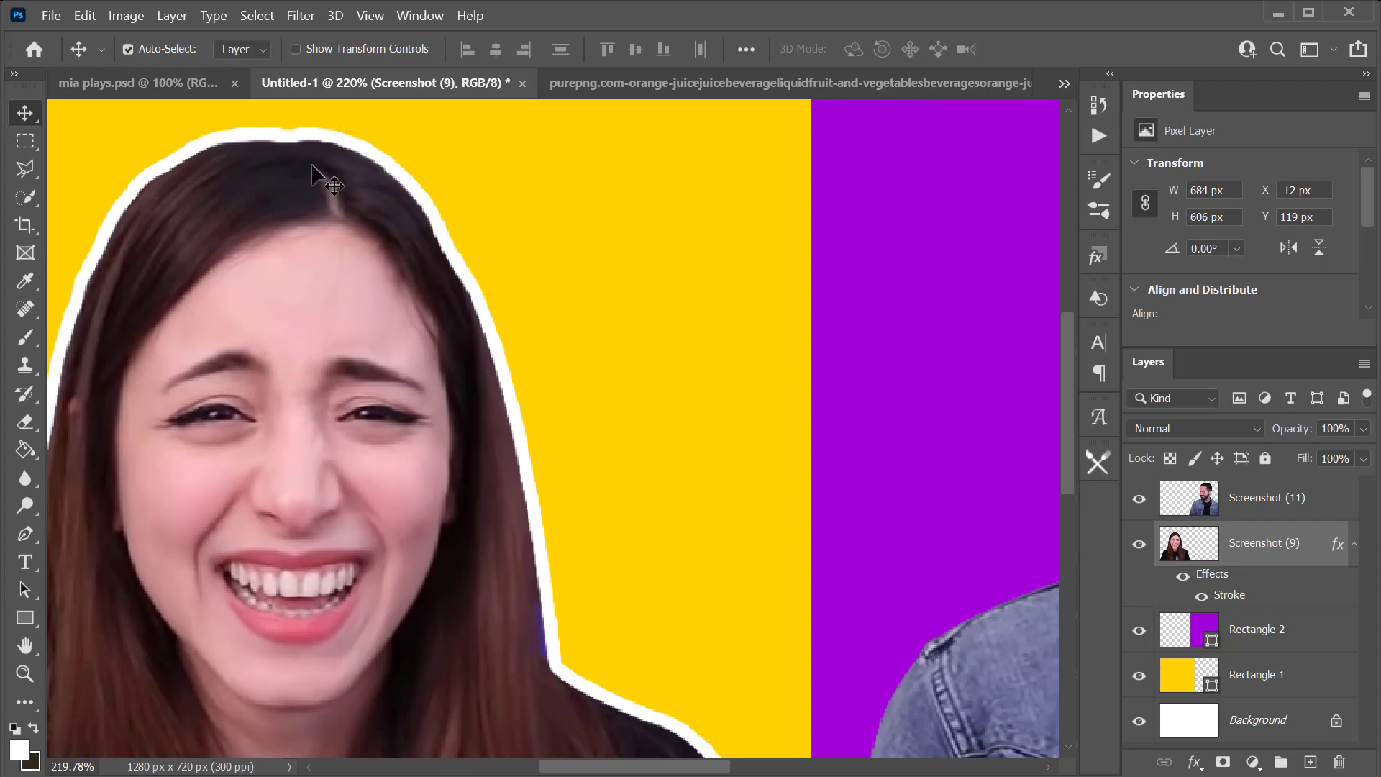
scroll(386, 339, "down", 6)
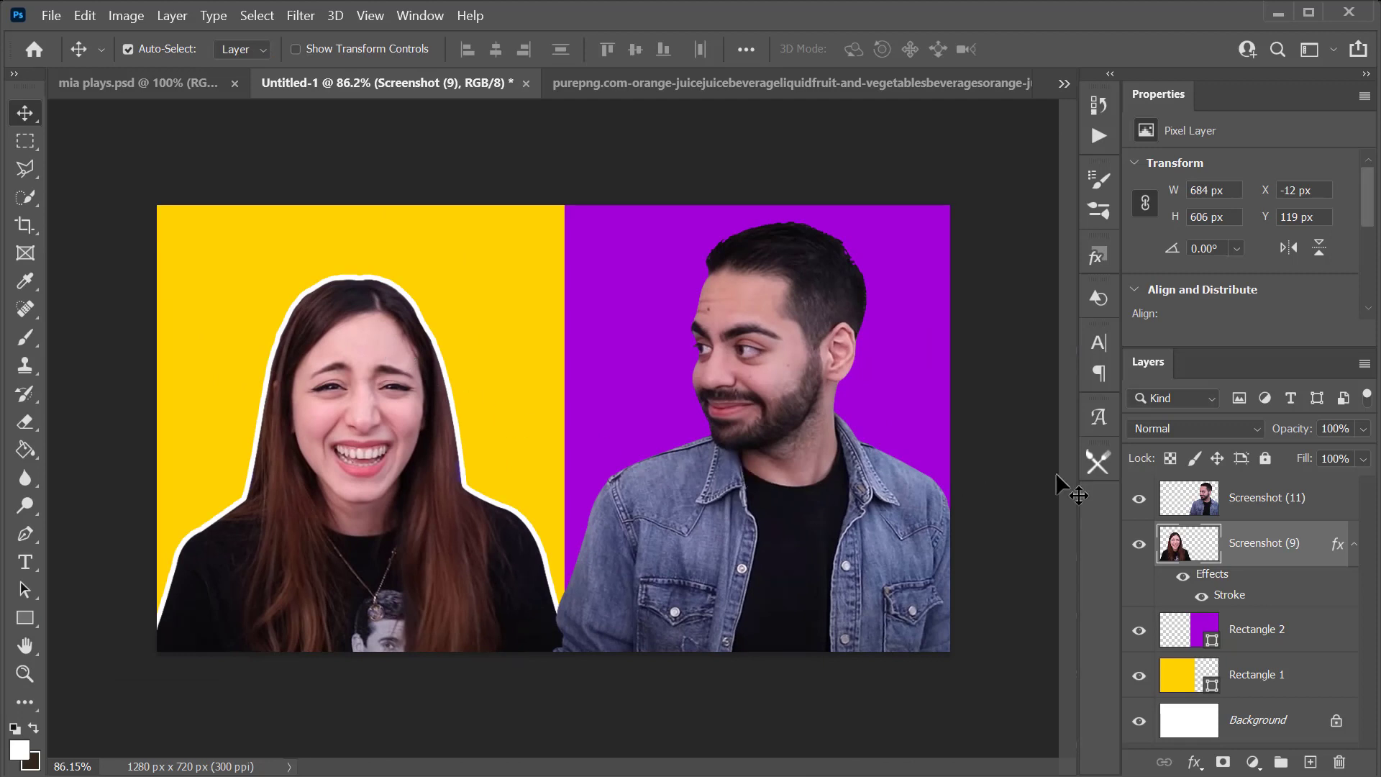
left_click(1323, 512)
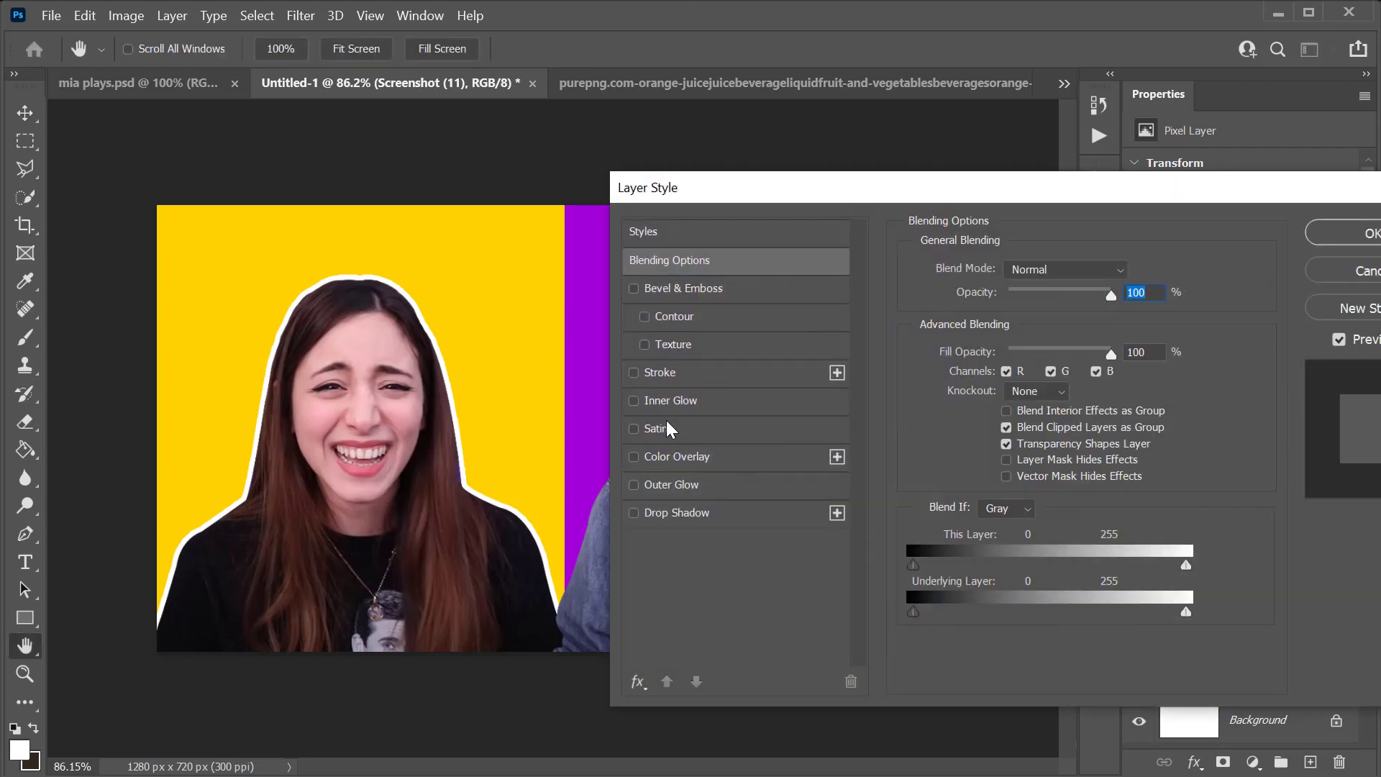
left_click(649, 373)
mouse_move(827, 188)
left_mouse_down()
mouse_move(949, 210)
mouse_move(1203, 172)
left_mouse_up()
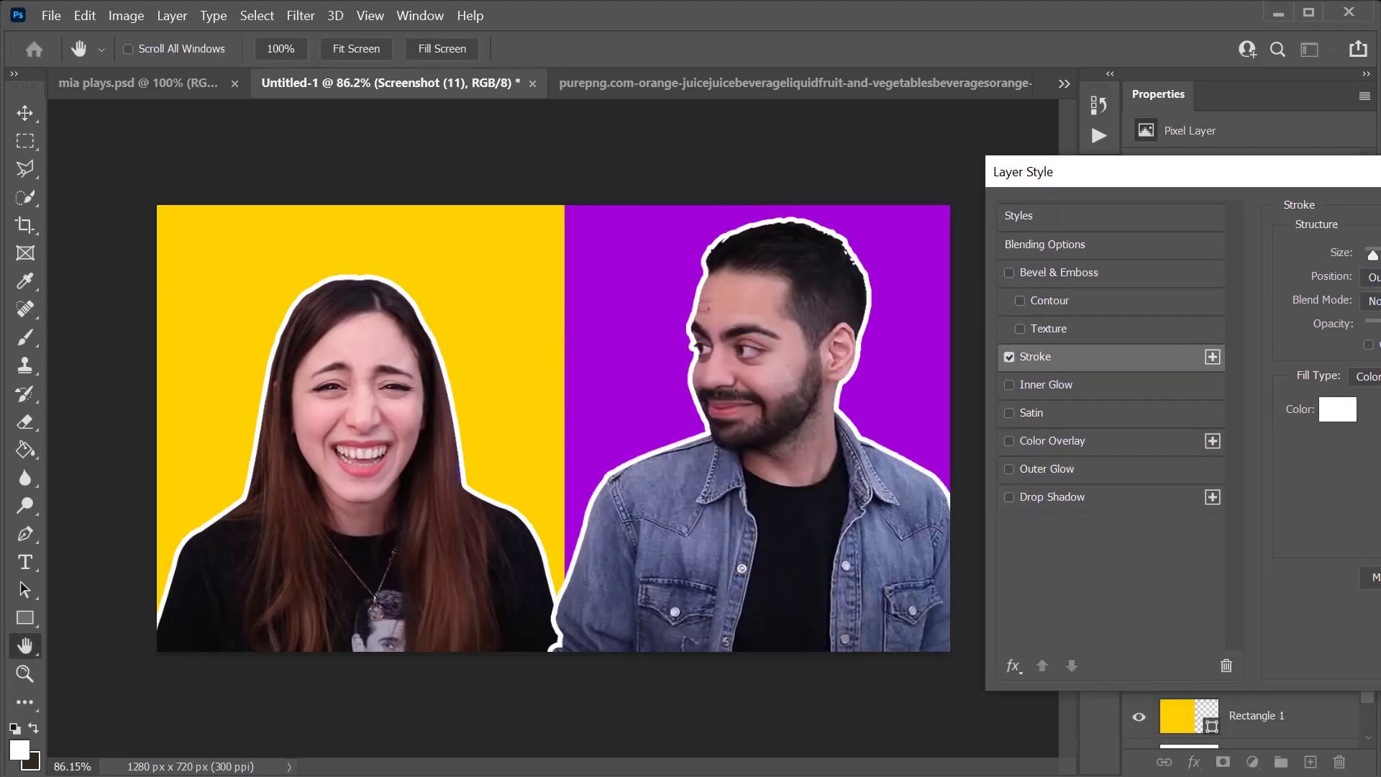
key("Return")
Examine the white outline around the man's hair, face and shoulders up close.
key("z")
left_click_drag(835, 225, 964, 282)
key("v")
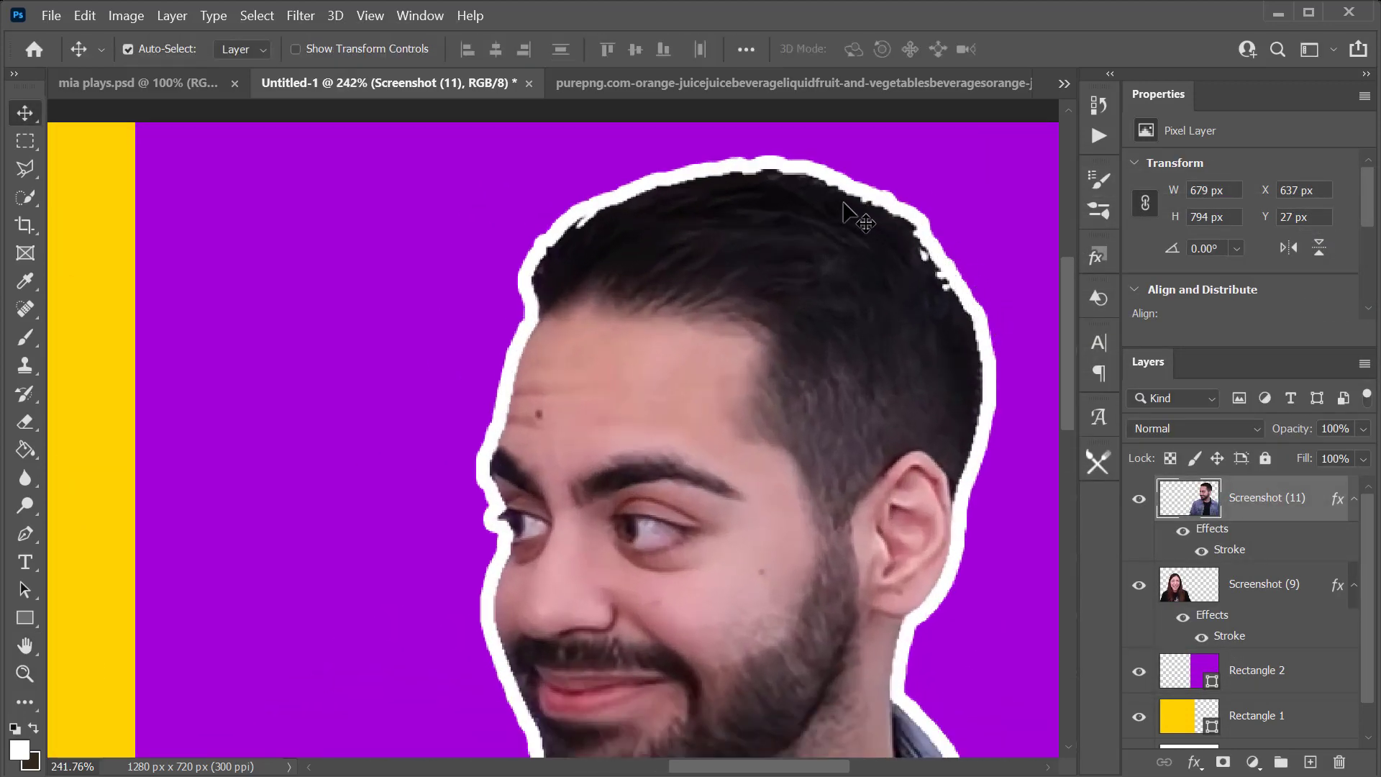
key("z")
left_click(703, 456, "alt")
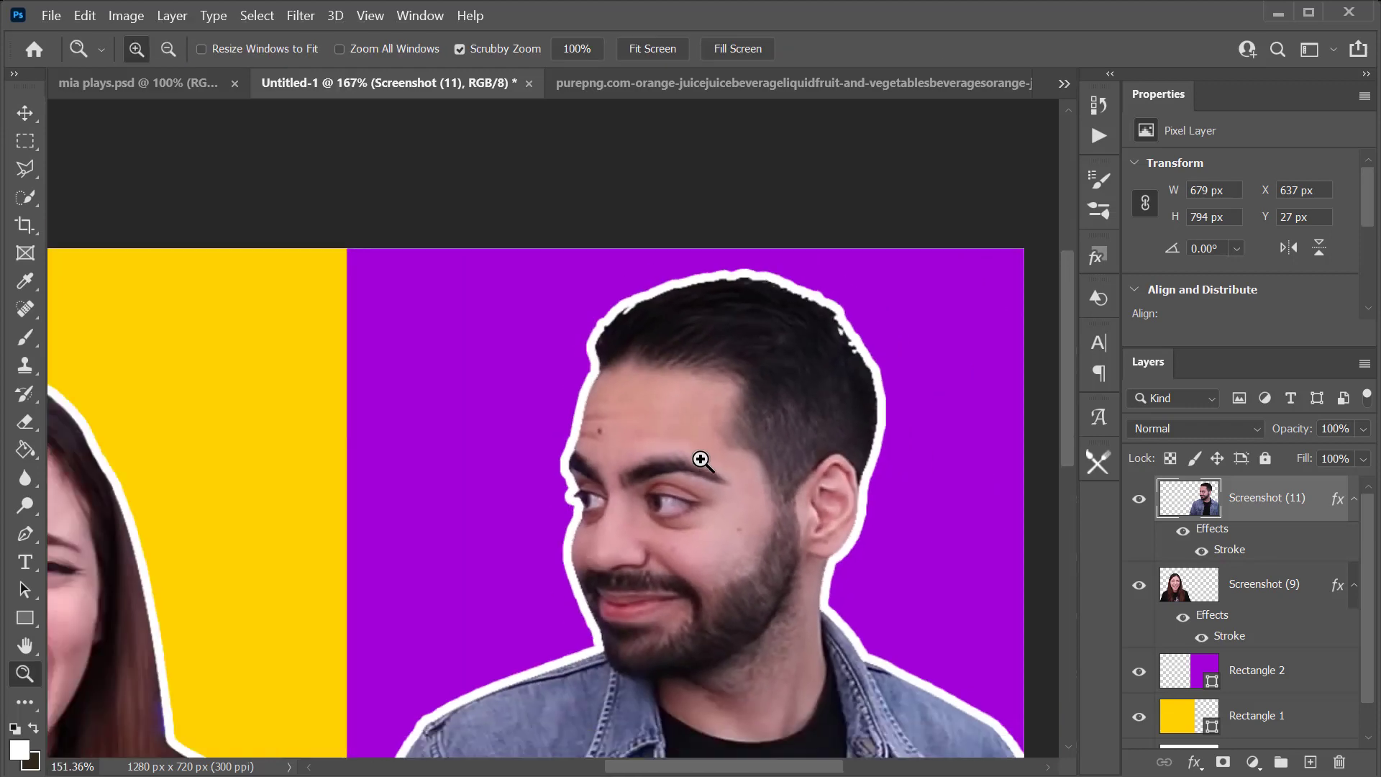
left_click_drag(597, 431, 600, 435)
key("v")
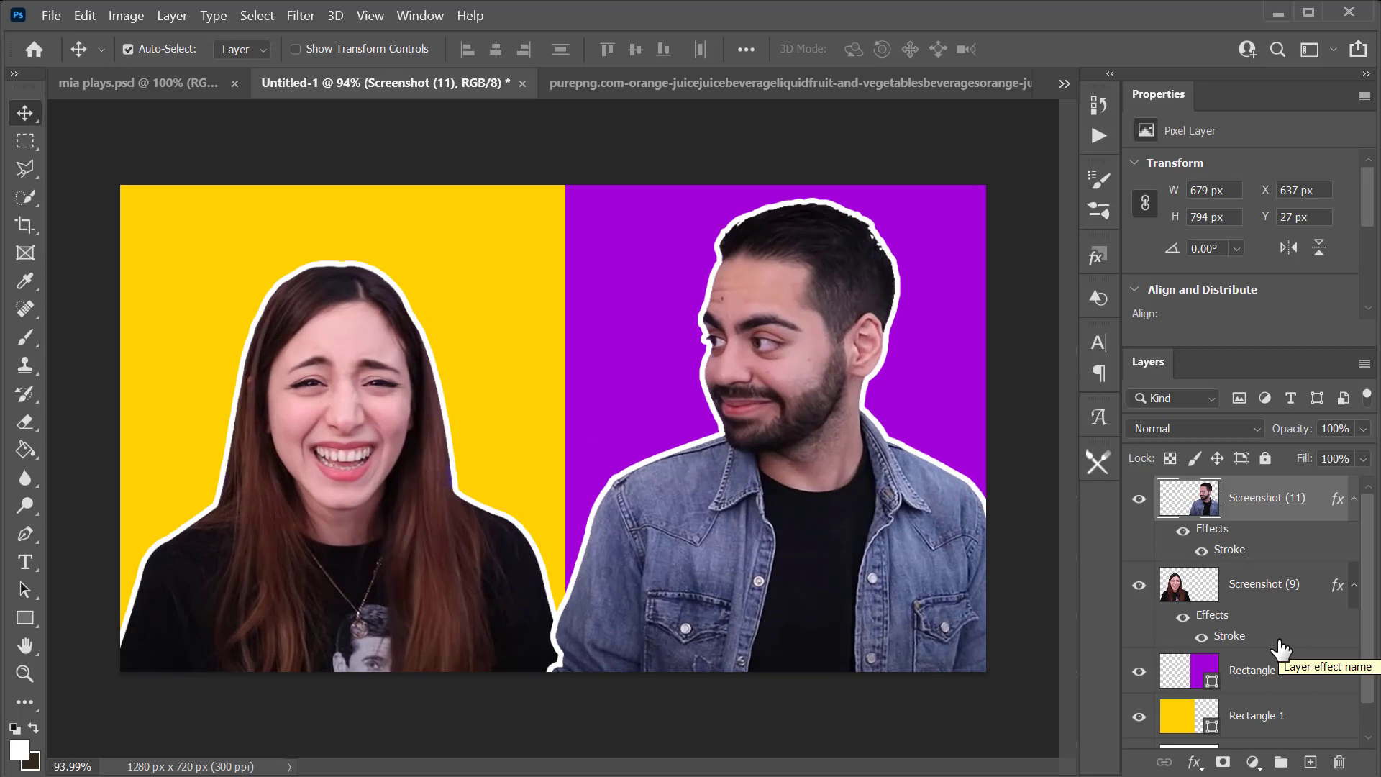
Create a new layer directly above the purple rectangle and set its blend mode to Overlay.
left_click(1280, 684)
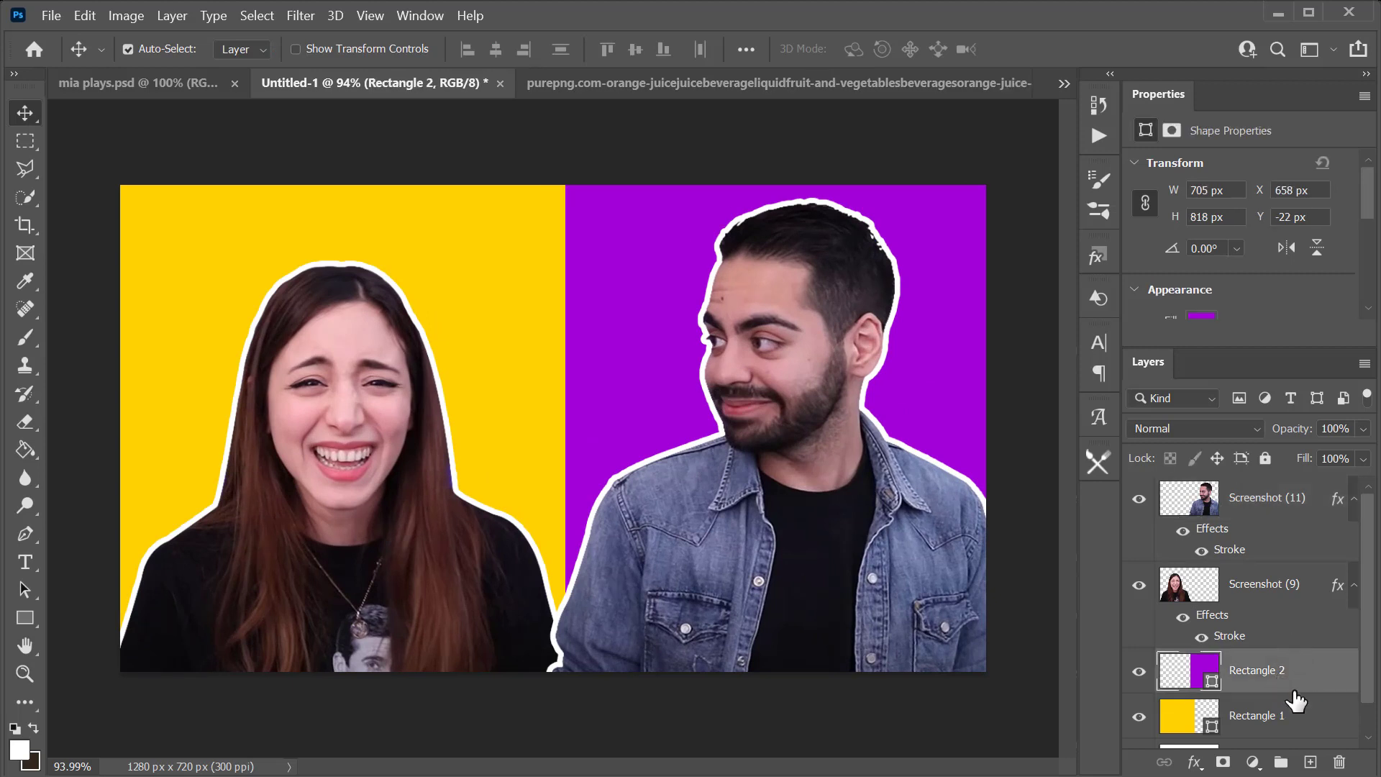
left_click(1310, 762)
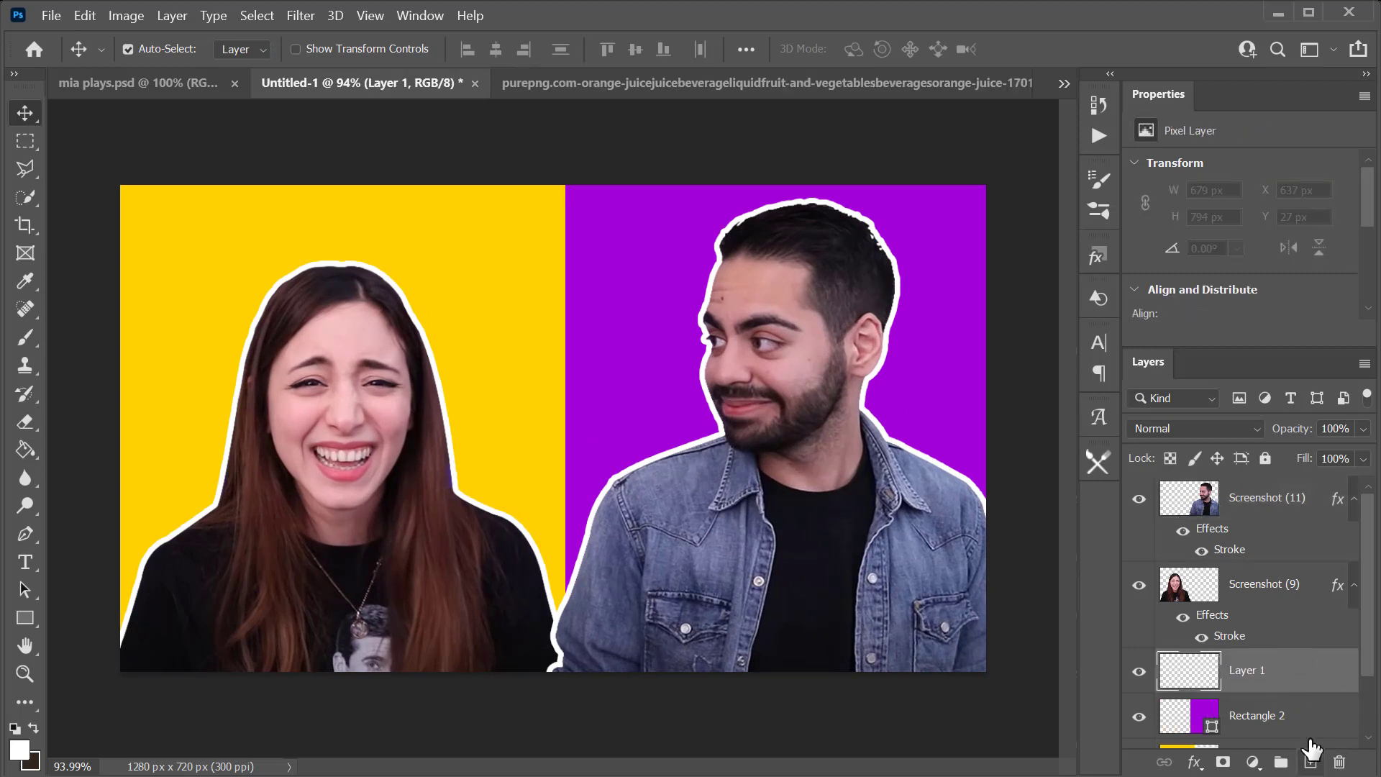
left_click(1197, 429)
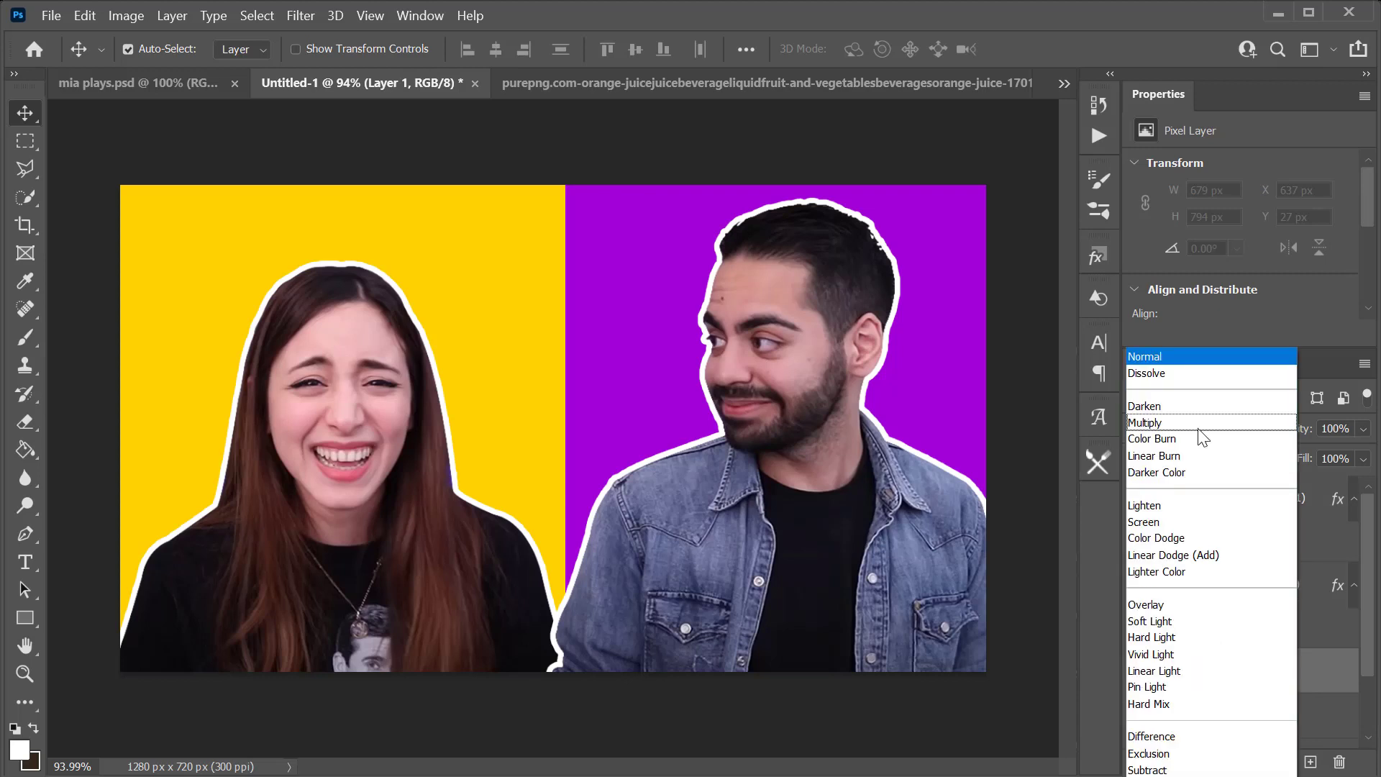
left_click(1166, 604)
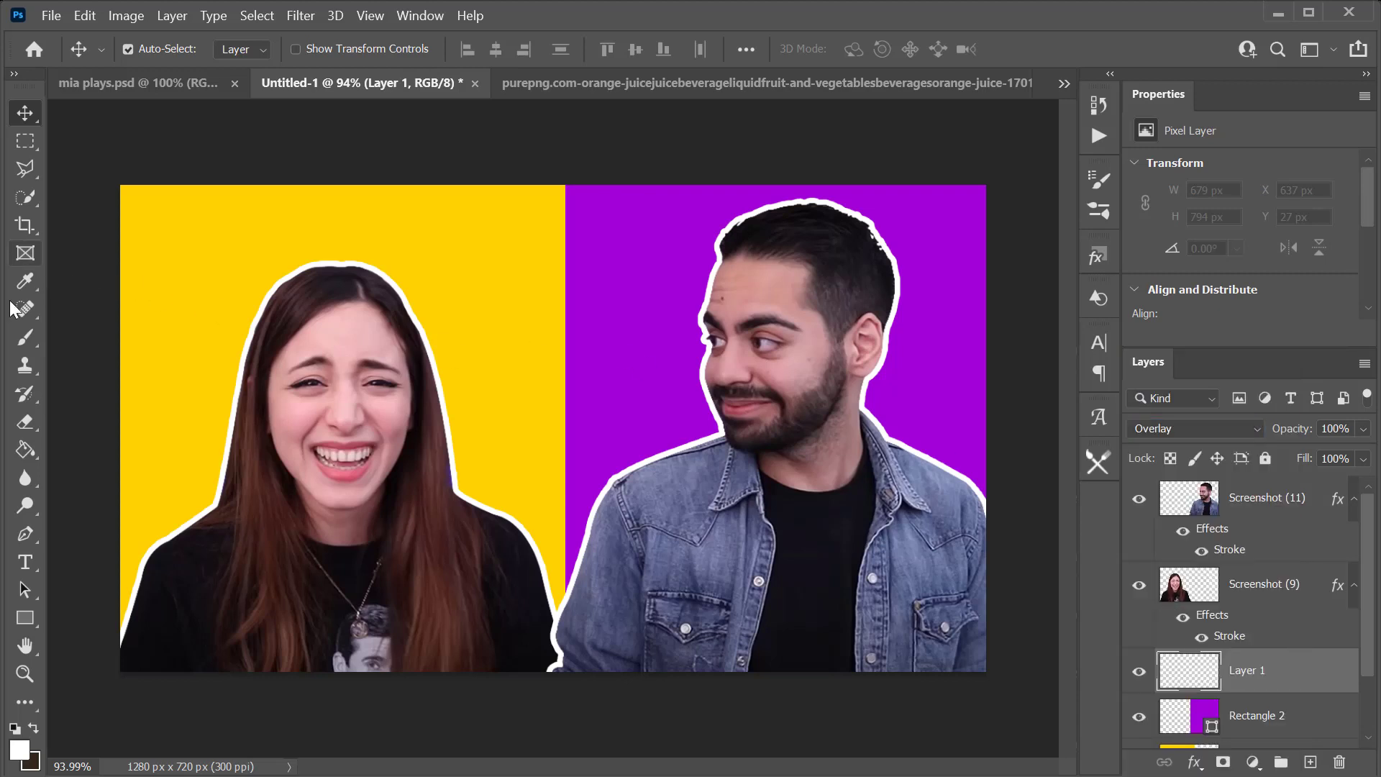
Paint a soft white glow behind the woman on the overlay layer with a Soft Round brush enlarged to 800 px.
left_click(25, 337)
right_click(718, 339)
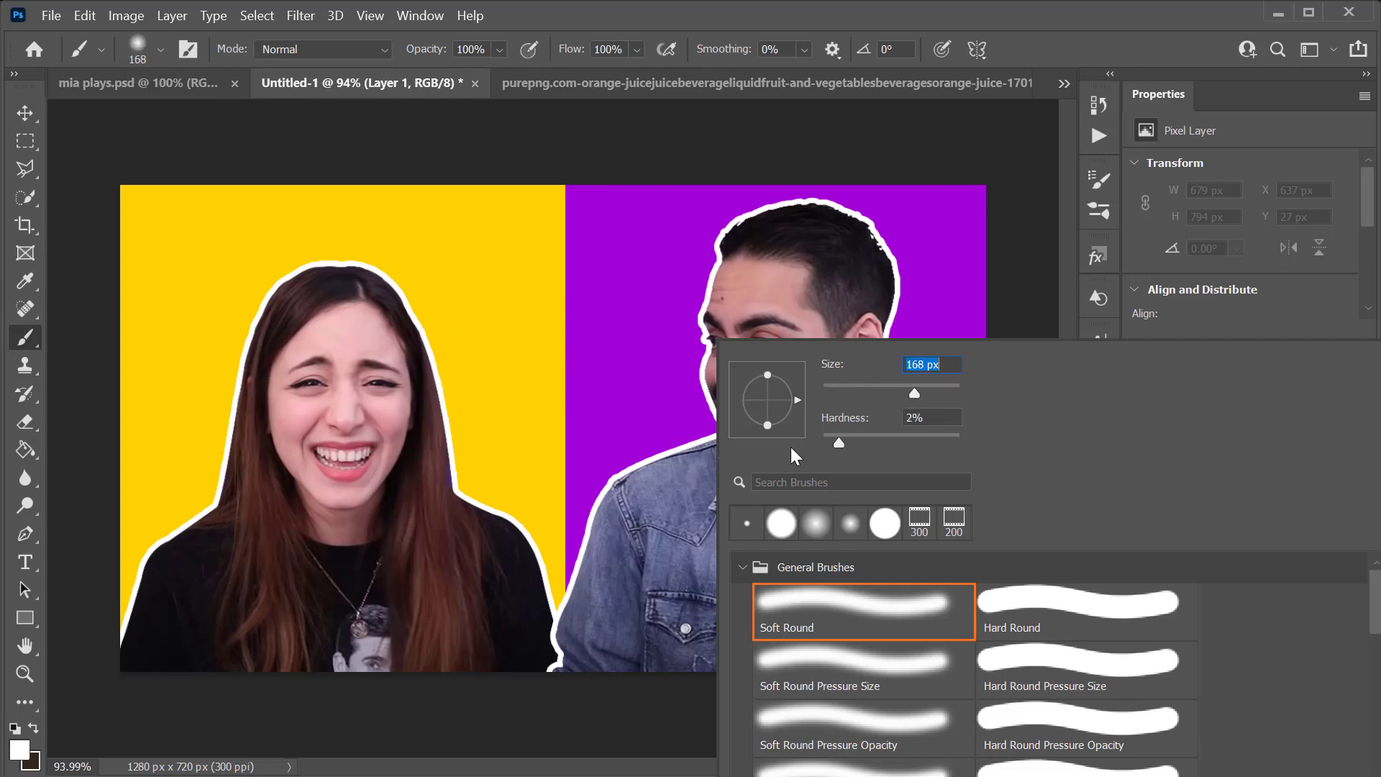
left_click(1016, 36)
left_click_drag(443, 394, 648, 373)
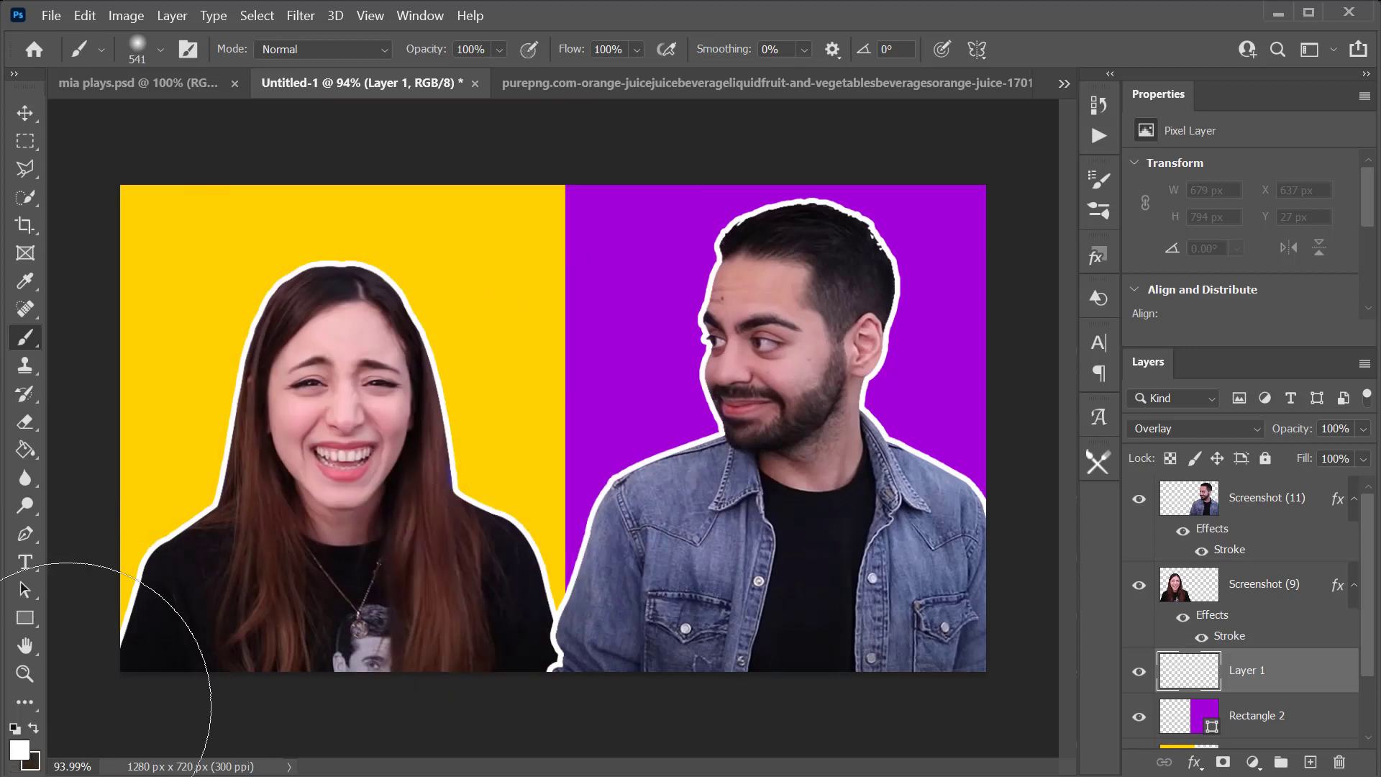
mouse_move(351, 486)
left_mouse_down()
mouse_move(355, 469)
mouse_move(394, 467)
left_mouse_up()
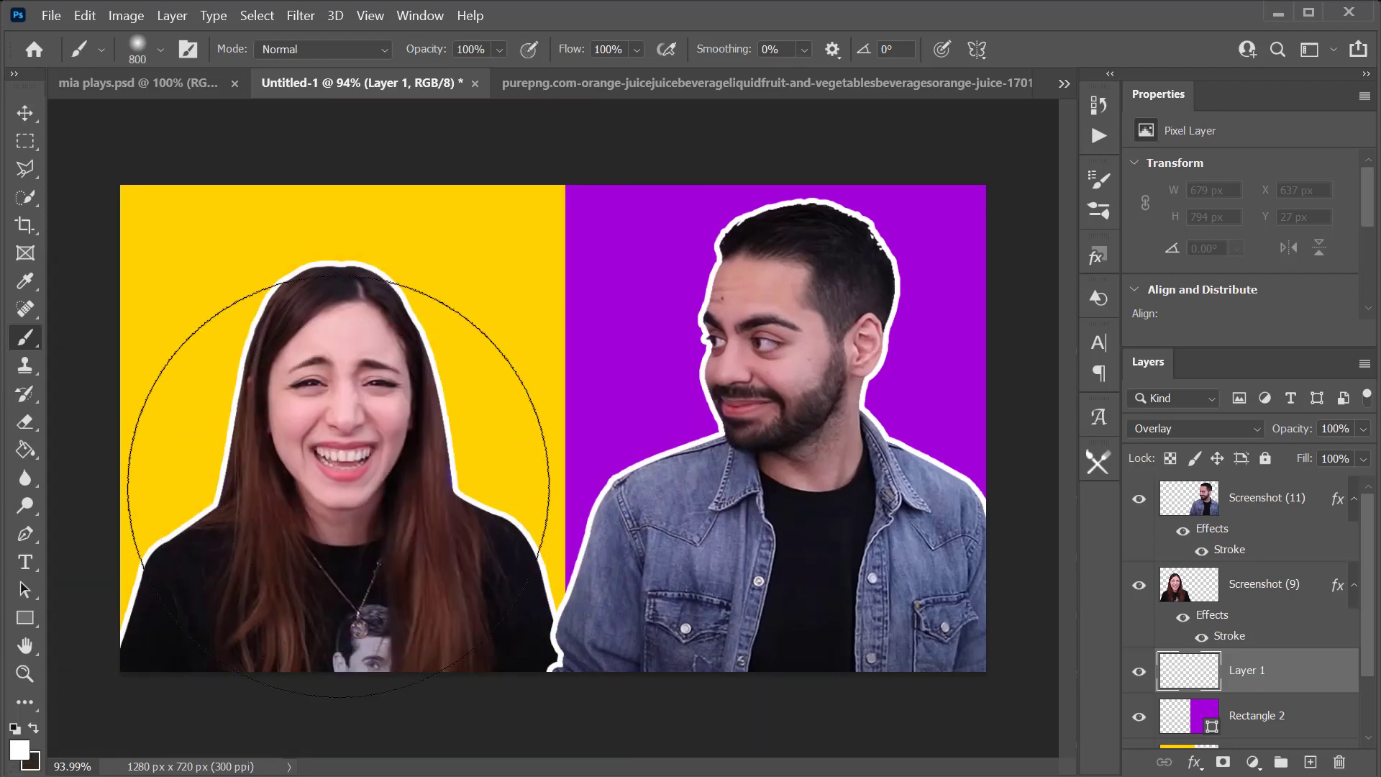
left_click(337, 482)
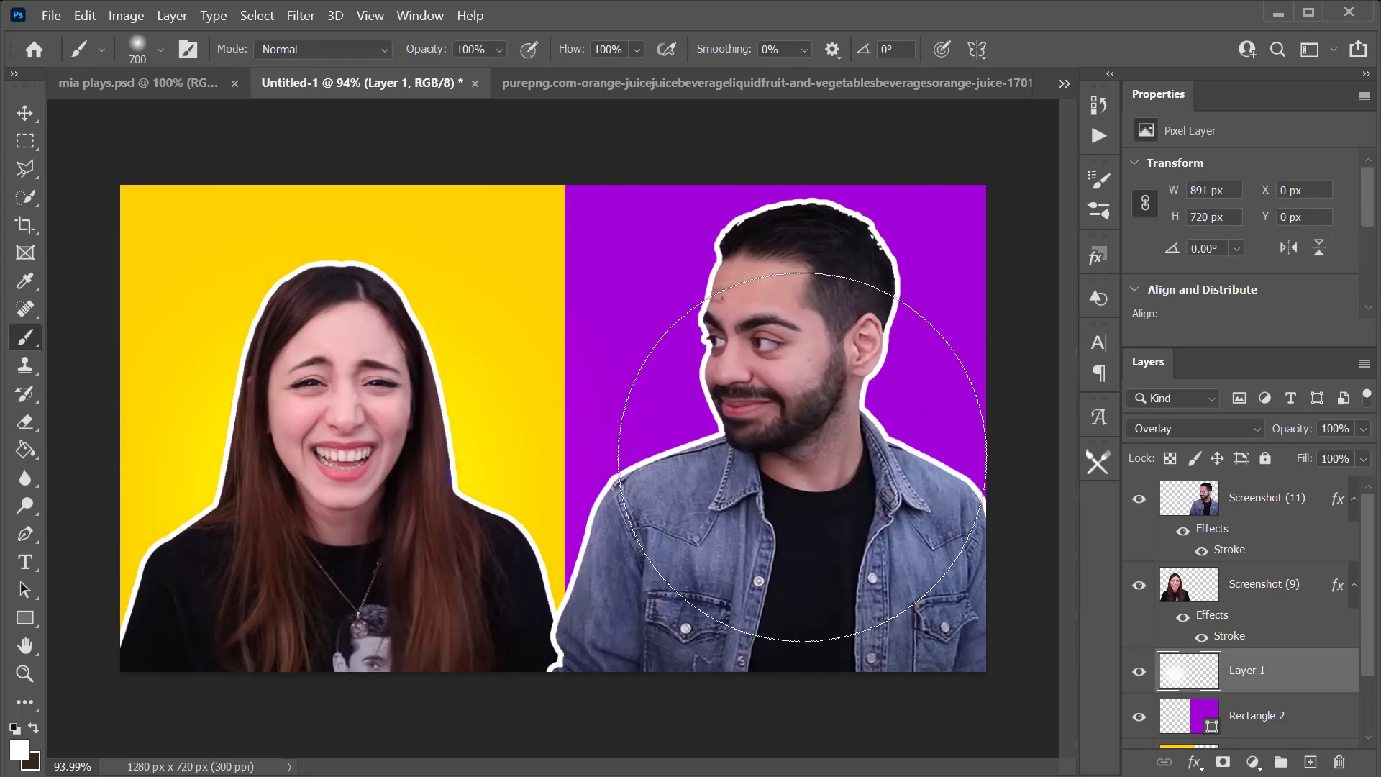
Paint a soft white glow behind the man on the overlay layer with a 700 px brush, redoing the first dab.
left_click(768, 439)
key("ctrl+z")
left_click(768, 440)
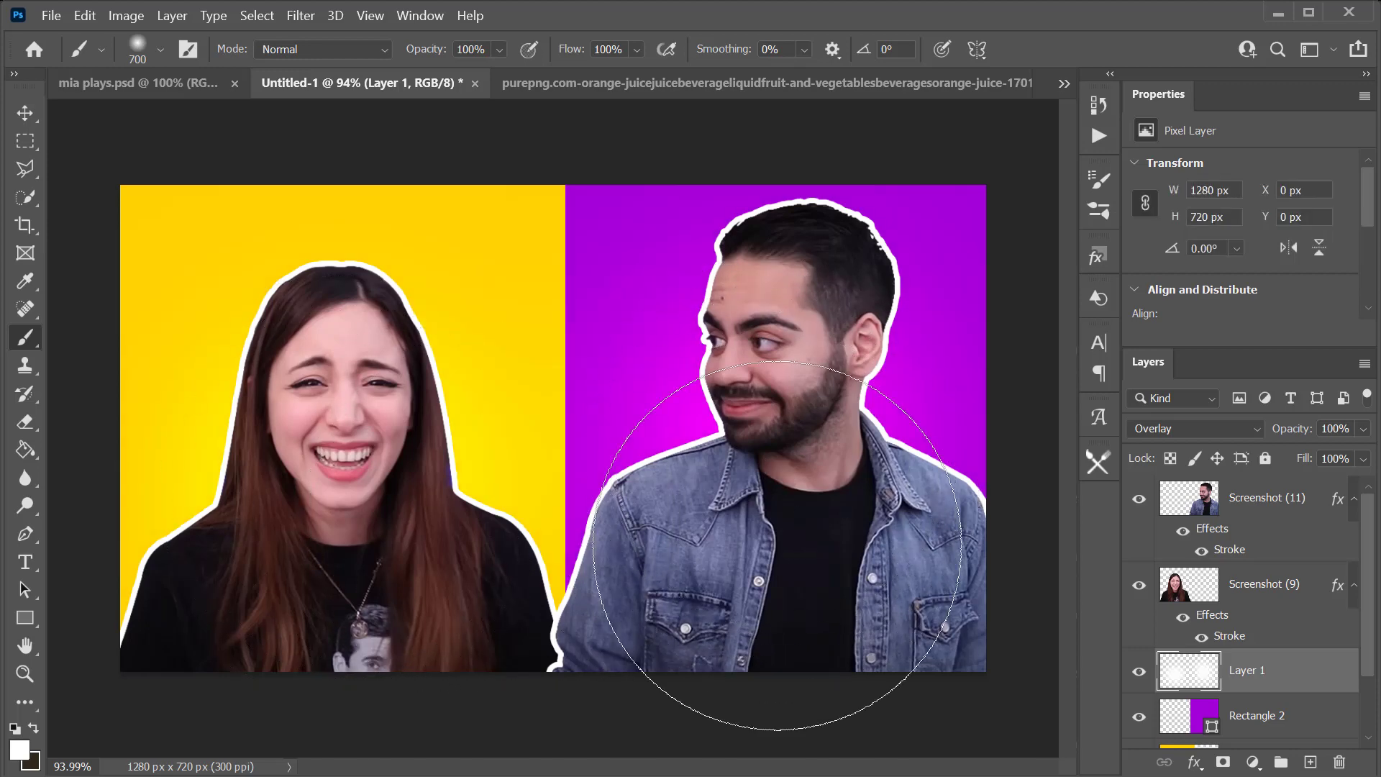
Build up the soft glow behind both people while varying the brush size, finishing with a 500 px brush.
key("bracketleft")
key("bracketleft")
key("bracketleft")
key("bracketleft")
key("bracketleft")
key("bracketleft")
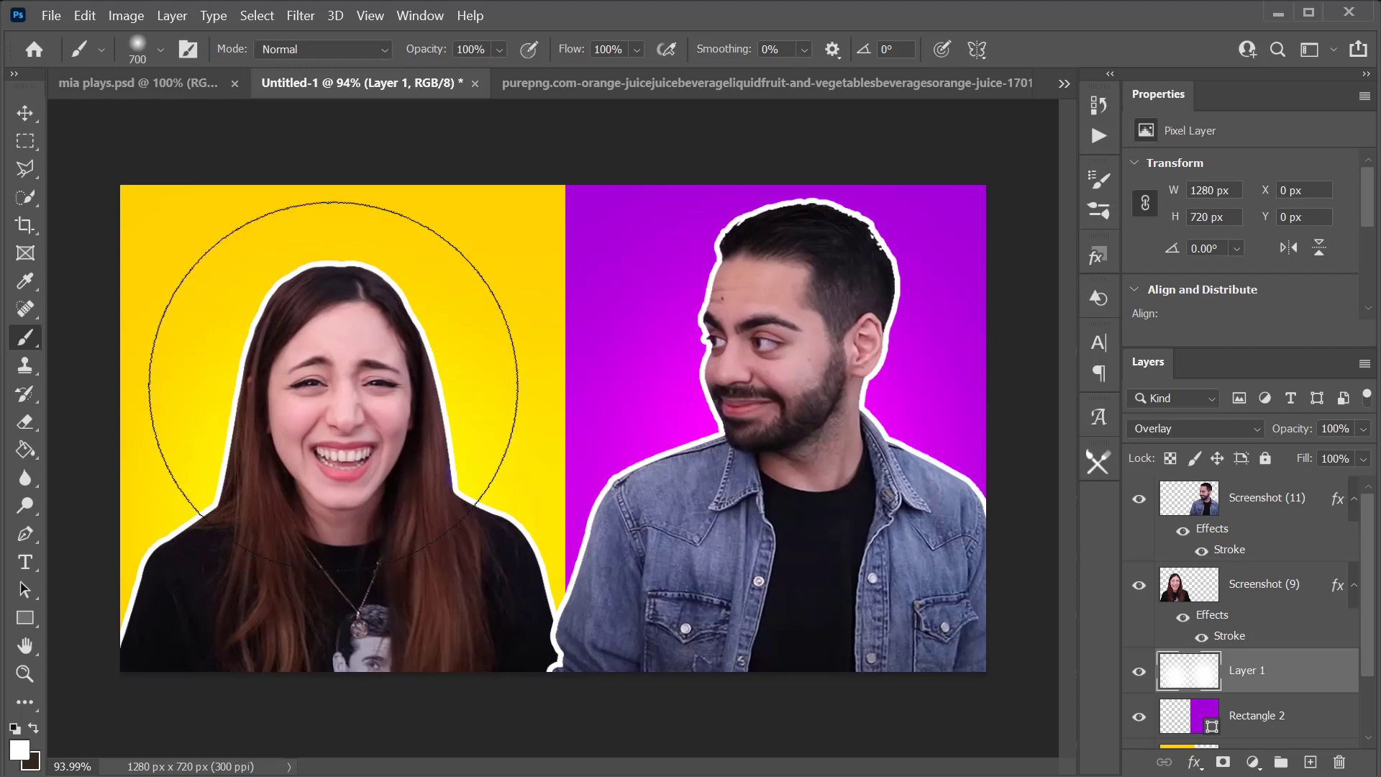
key("bracketright")
key("bracketright")
key("bracketright")
key("bracketright")
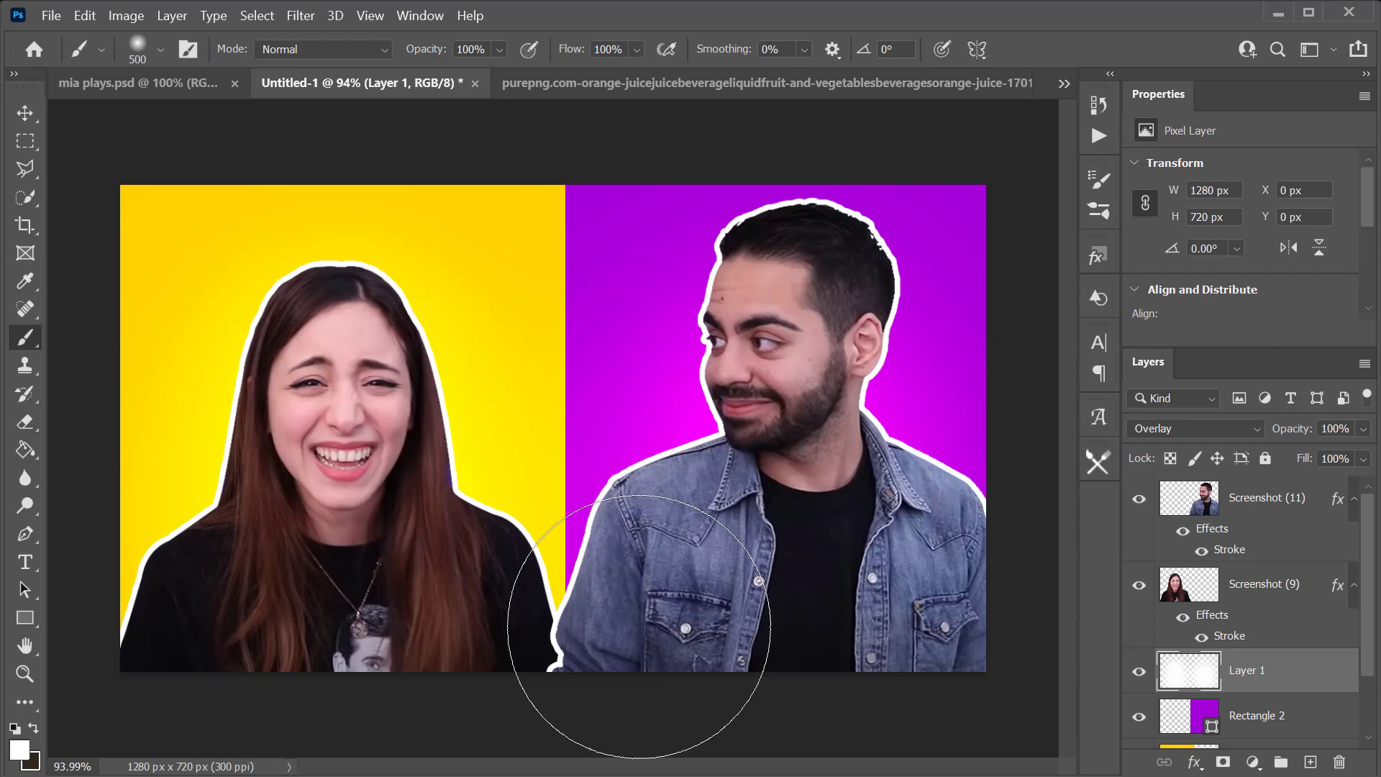
Copy the orange juice image into the thumbnail document and place its layer above both people.
left_click(717, 84)
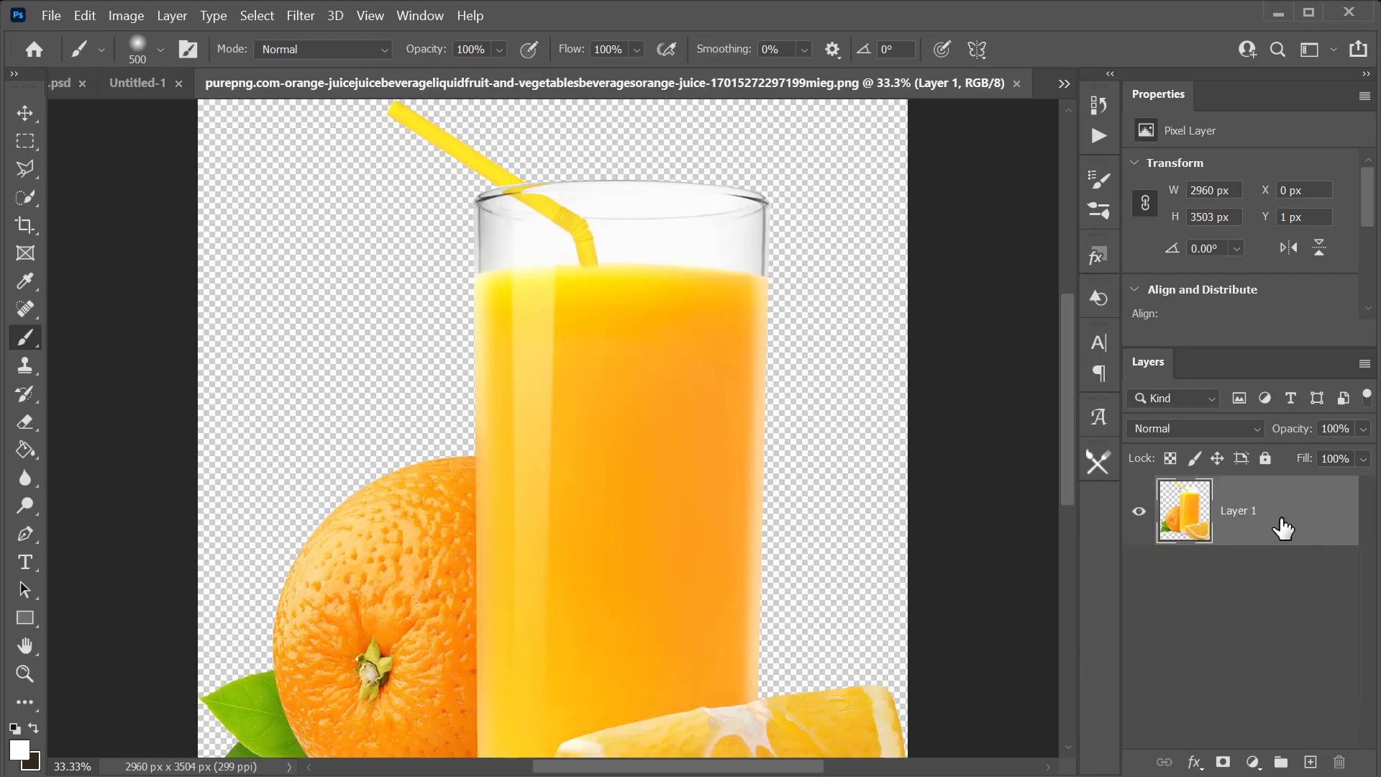
left_click_drag(1284, 528, 618, 576)
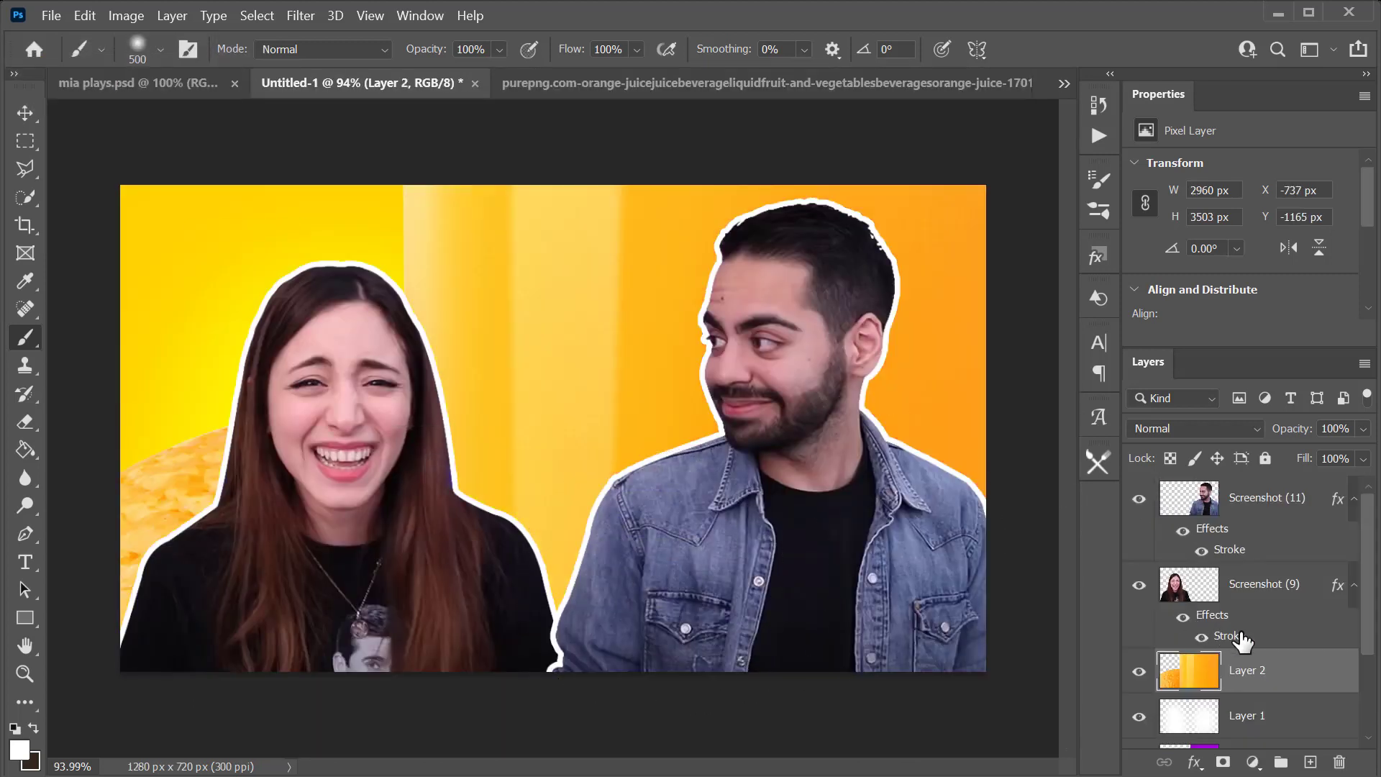
mouse_move(1262, 472)
left_mouse_down()
mouse_move(1263, 490)
mouse_move(1263, 454)
left_mouse_up()
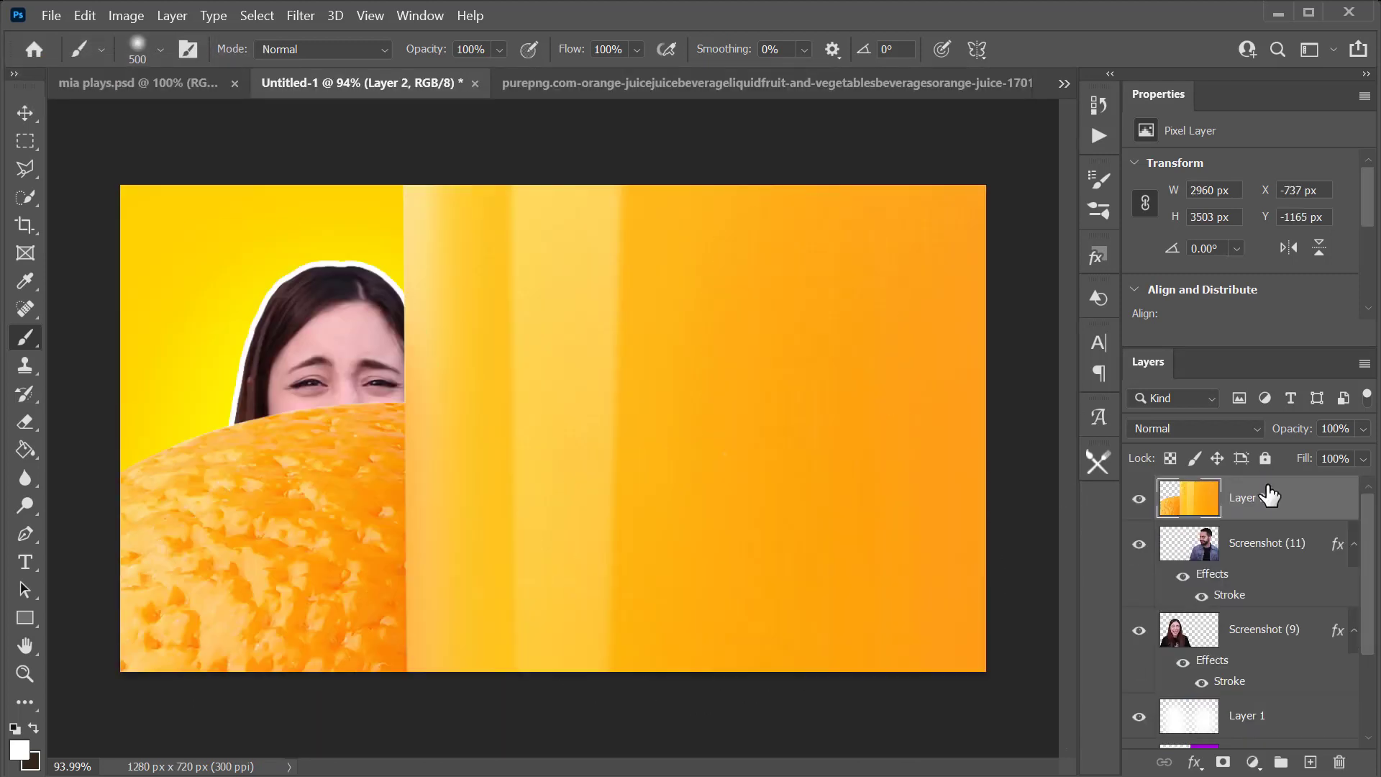
Scale the orange juice to 8.50%, rotate it about 6.17° and place it in front of the man's chest.
key("ctrl+t")
scroll(833, 460, "down", 8)
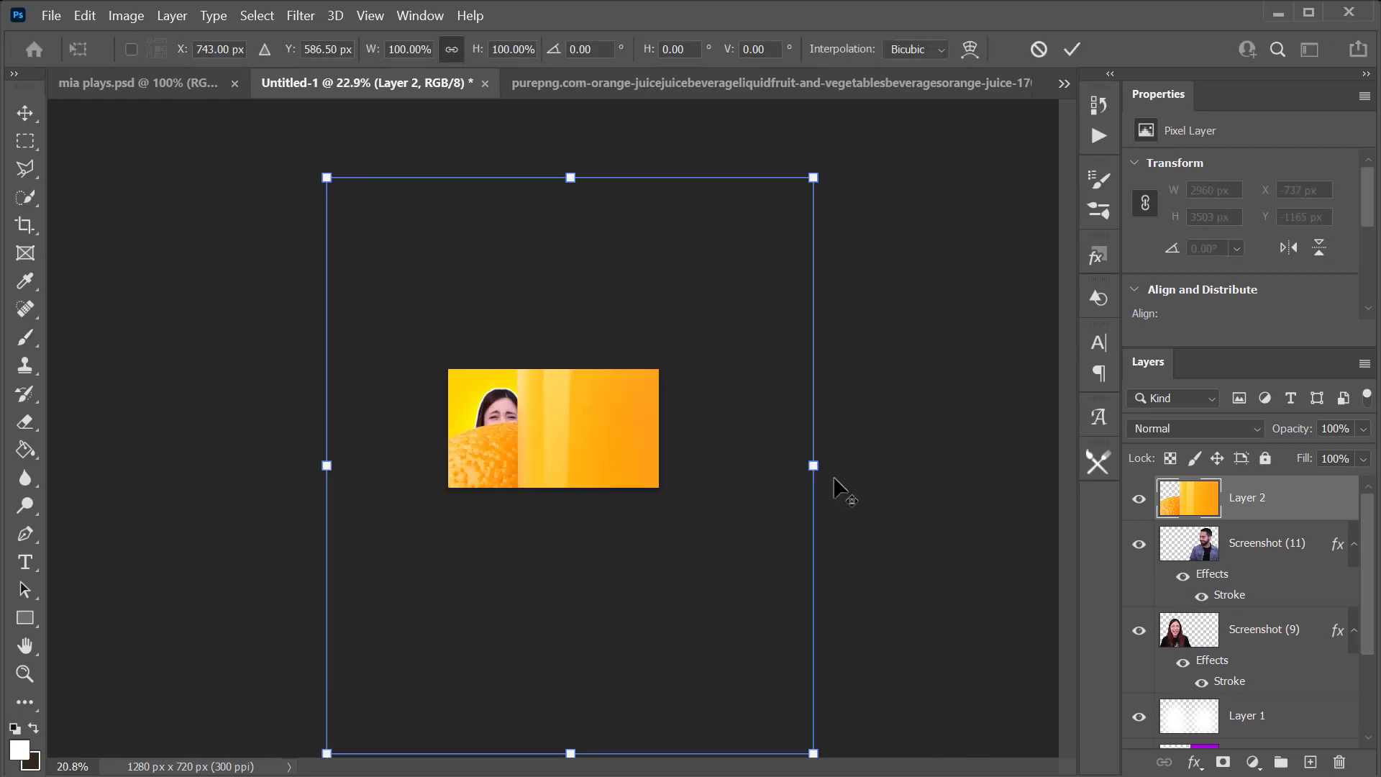
left_click_drag(730, 649, 586, 477)
scroll(597, 468, "up", 4)
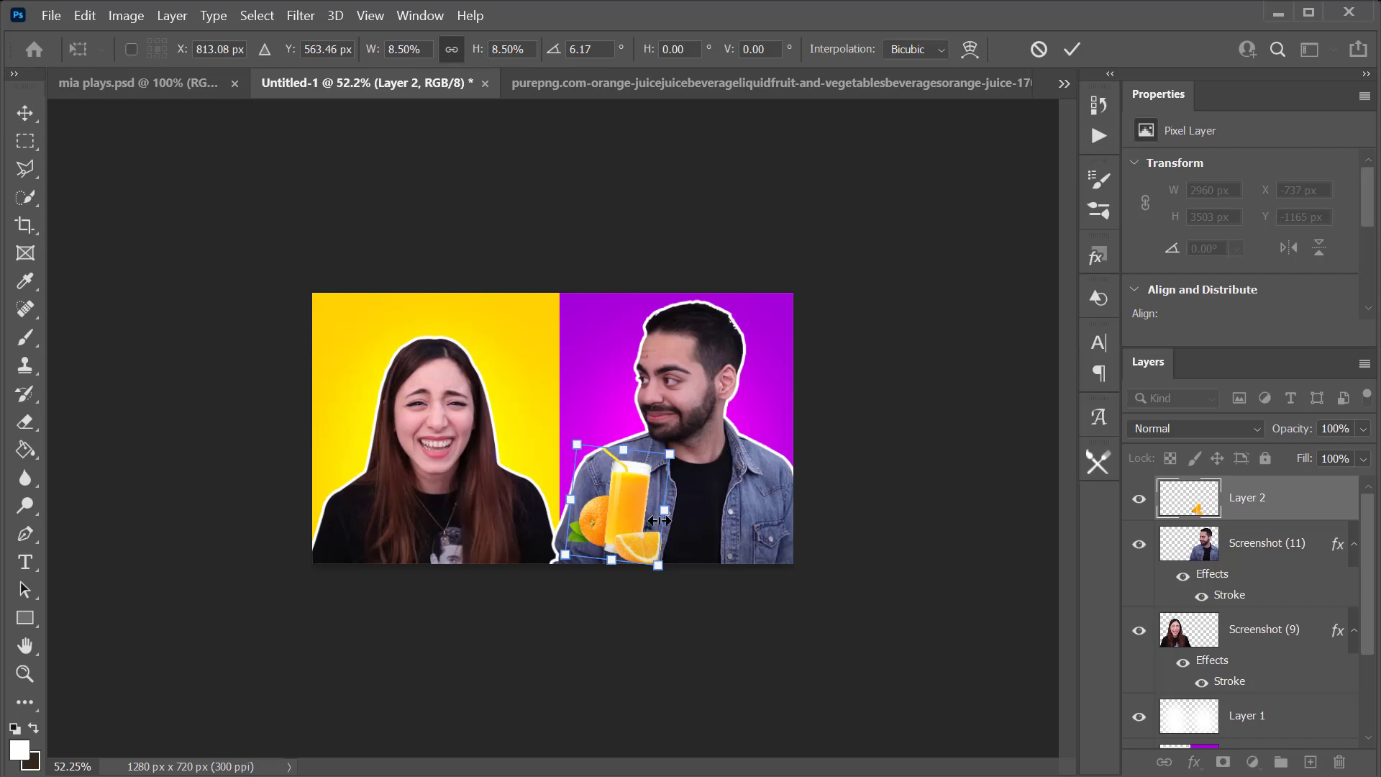
key("Return")
key("b")
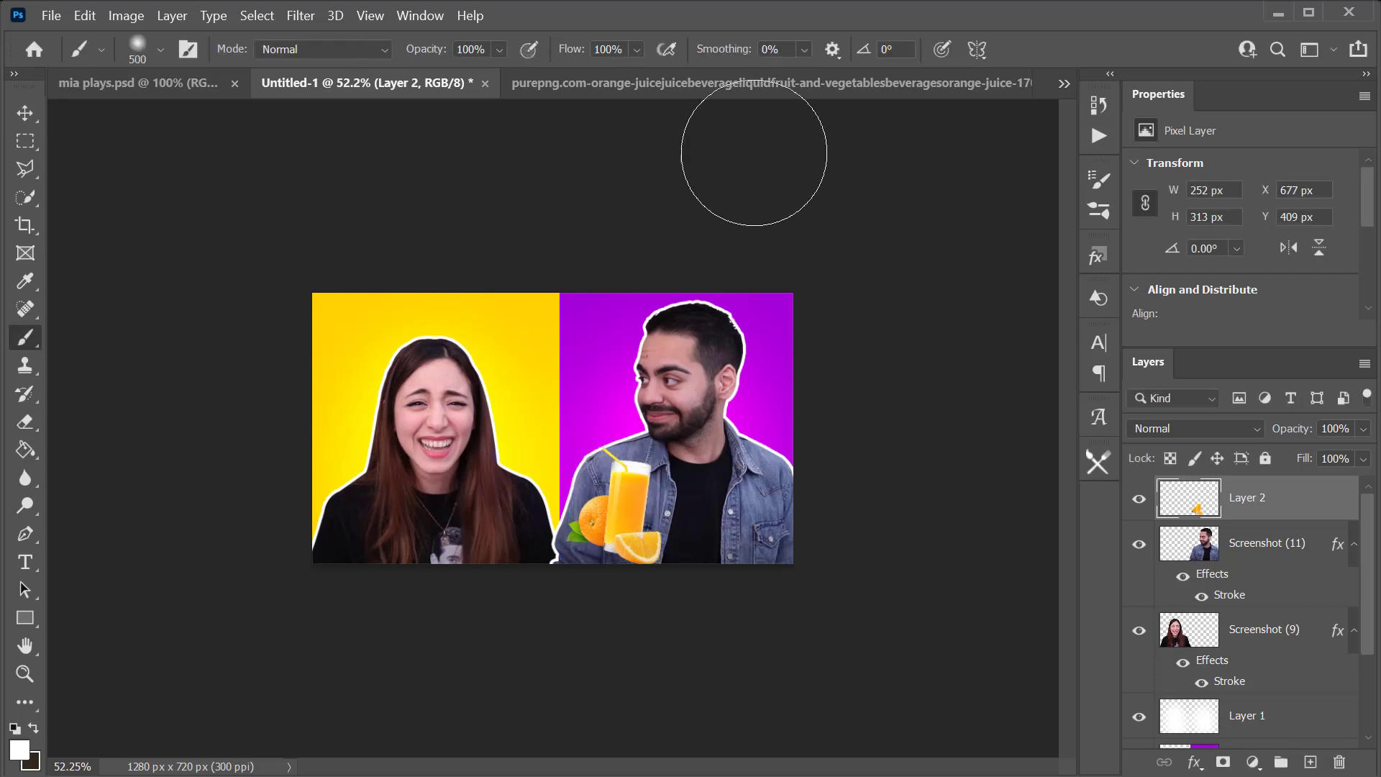
left_click(1064, 83)
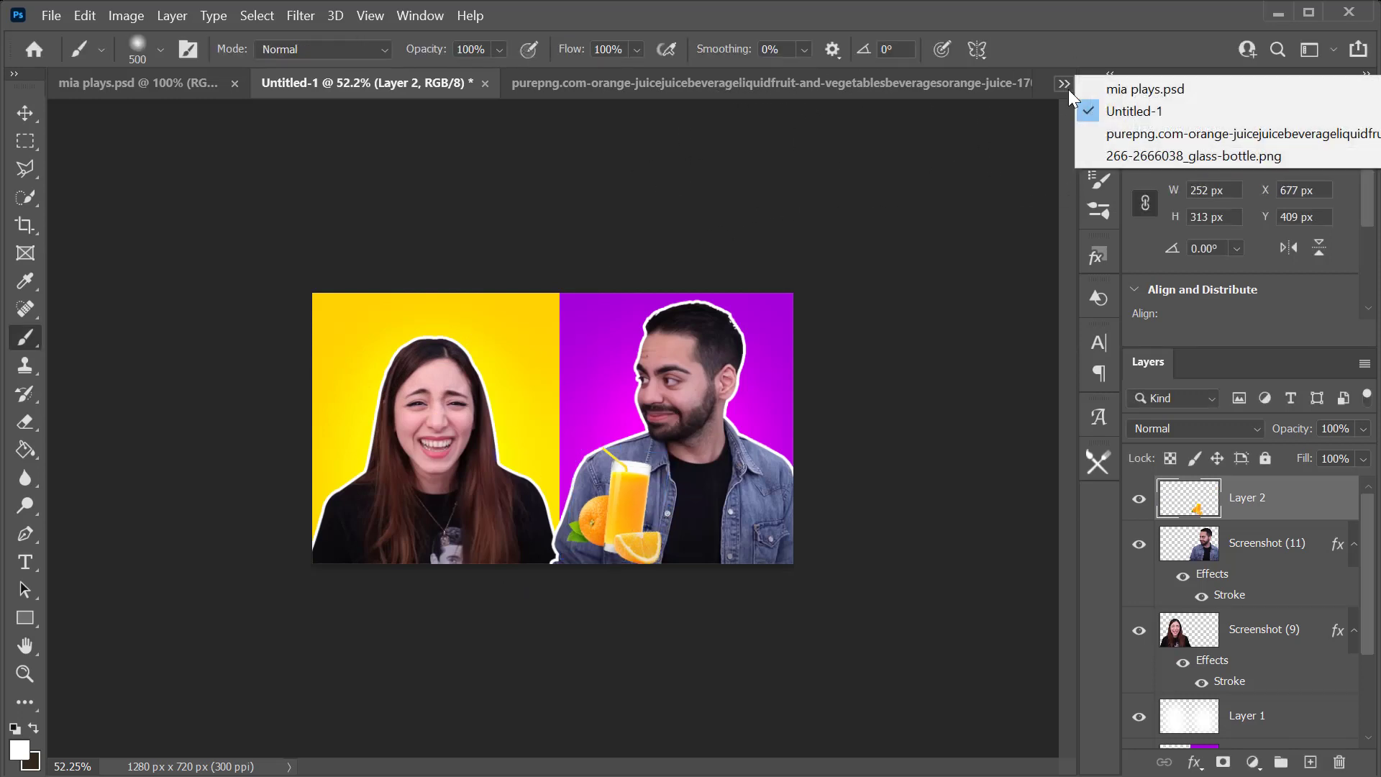
left_click(1141, 156)
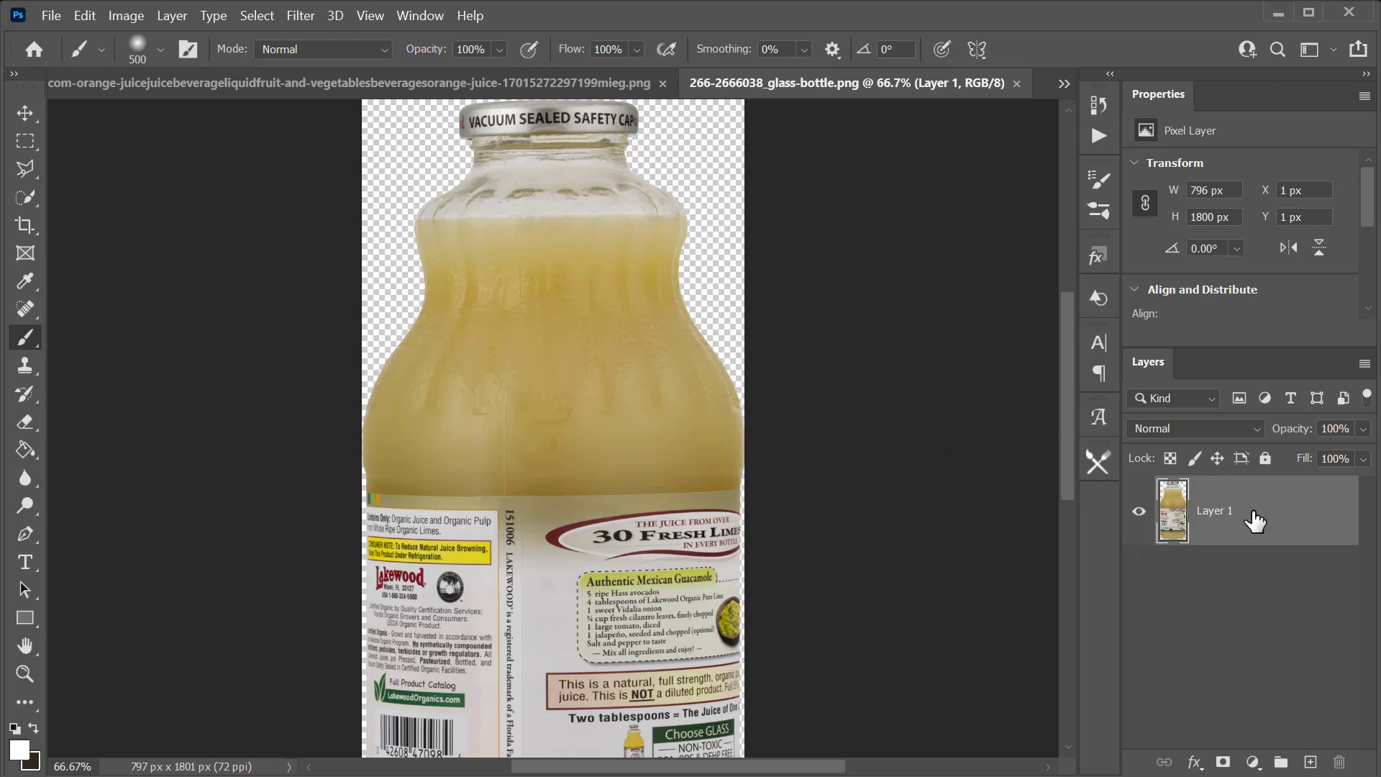
left_click_drag(1255, 520, 935, 83)
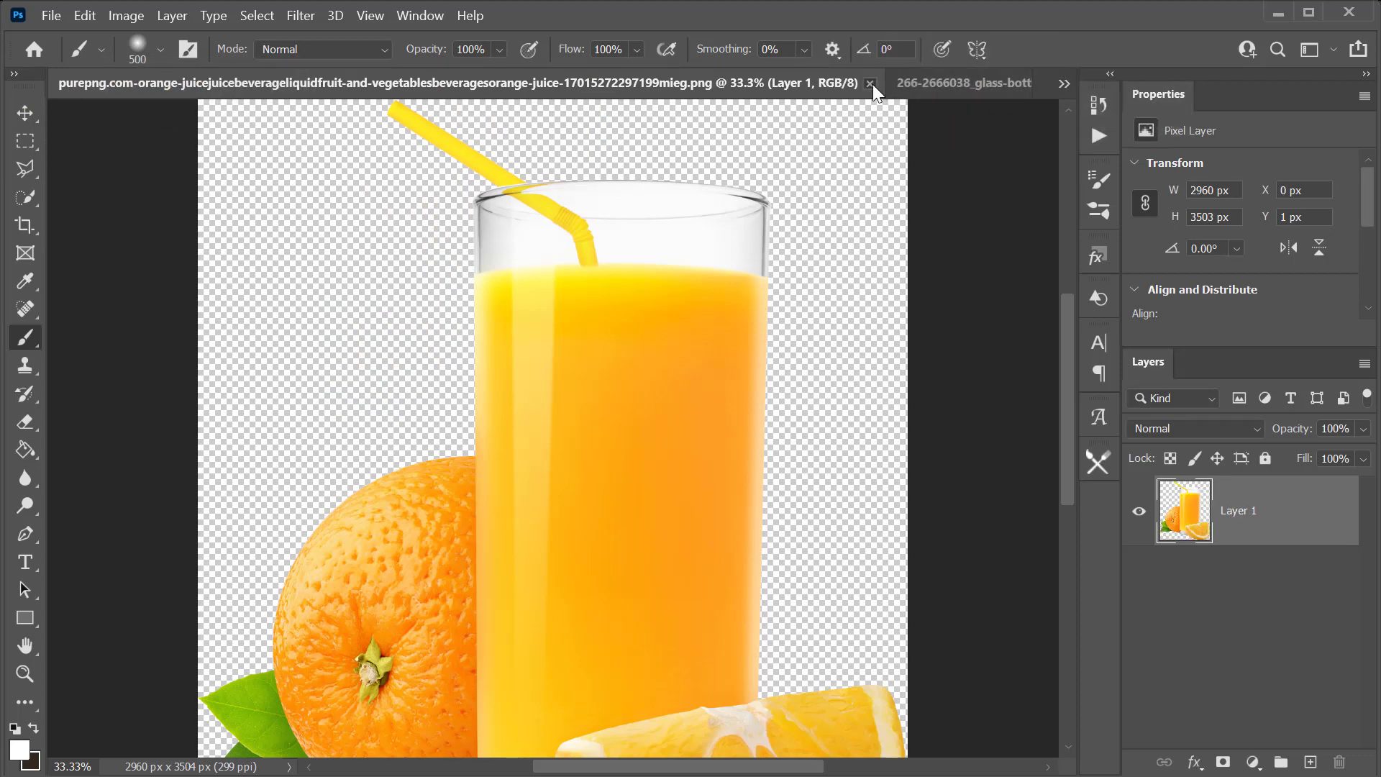
left_click(870, 83)
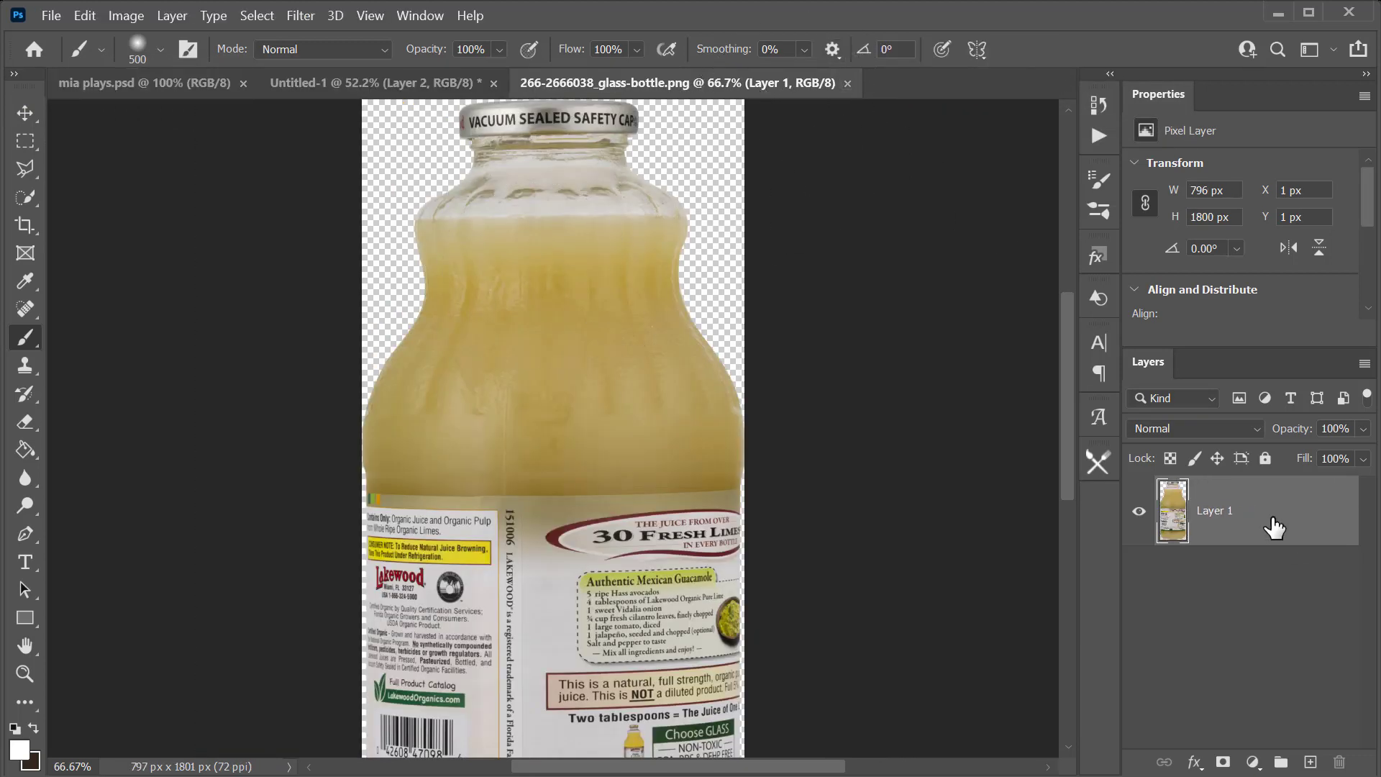
left_click_drag(1273, 528, 515, 525)
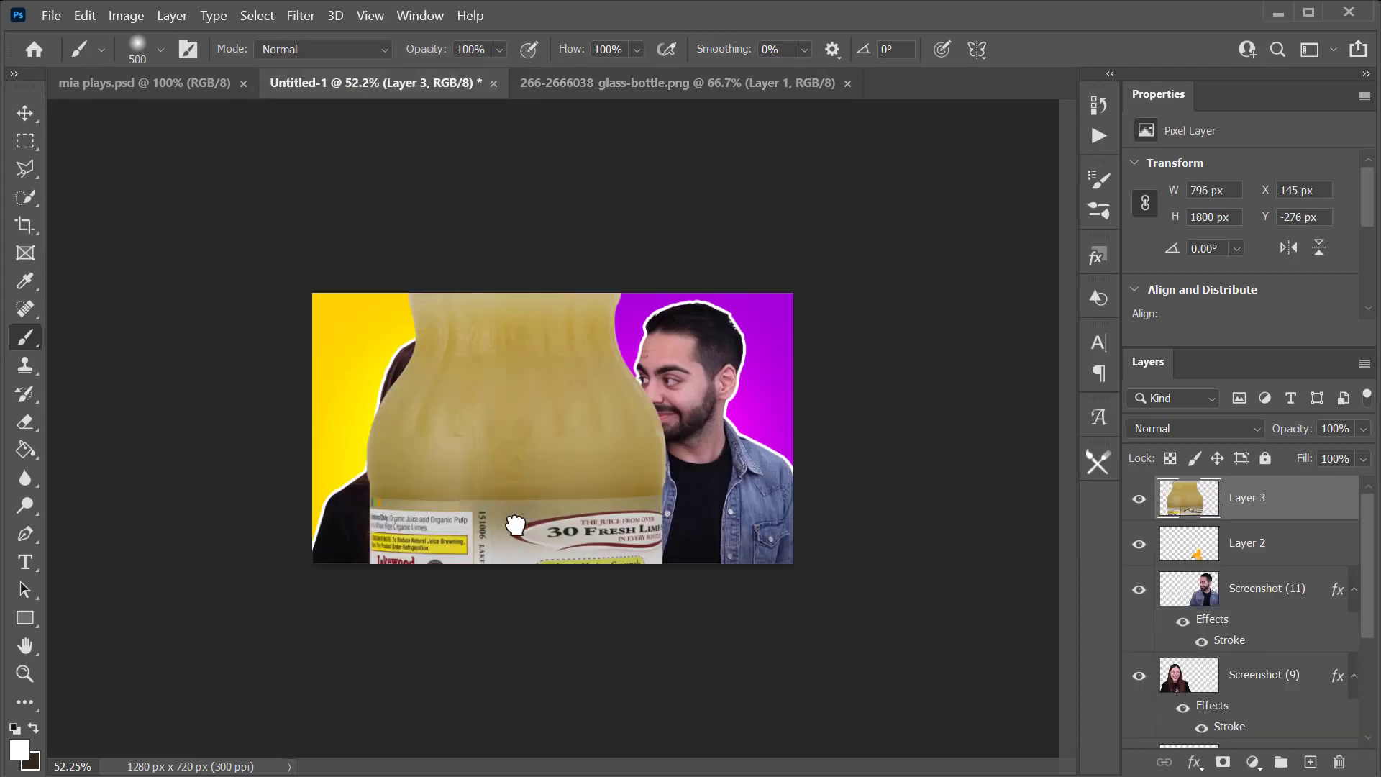
Shrink the glass bottle, tilt it slightly and place it in front of the woman's shoulder near the canvas's lower edge.
key("ctrl+t")
left_click_drag(664, 187, 734, 538)
key("Return")
key("b")
Move the orange juice toward the canvas's lower edge and the color split, to X 640 px, Y 444 px.
key("v")
key("z")
left_click(621, 504)
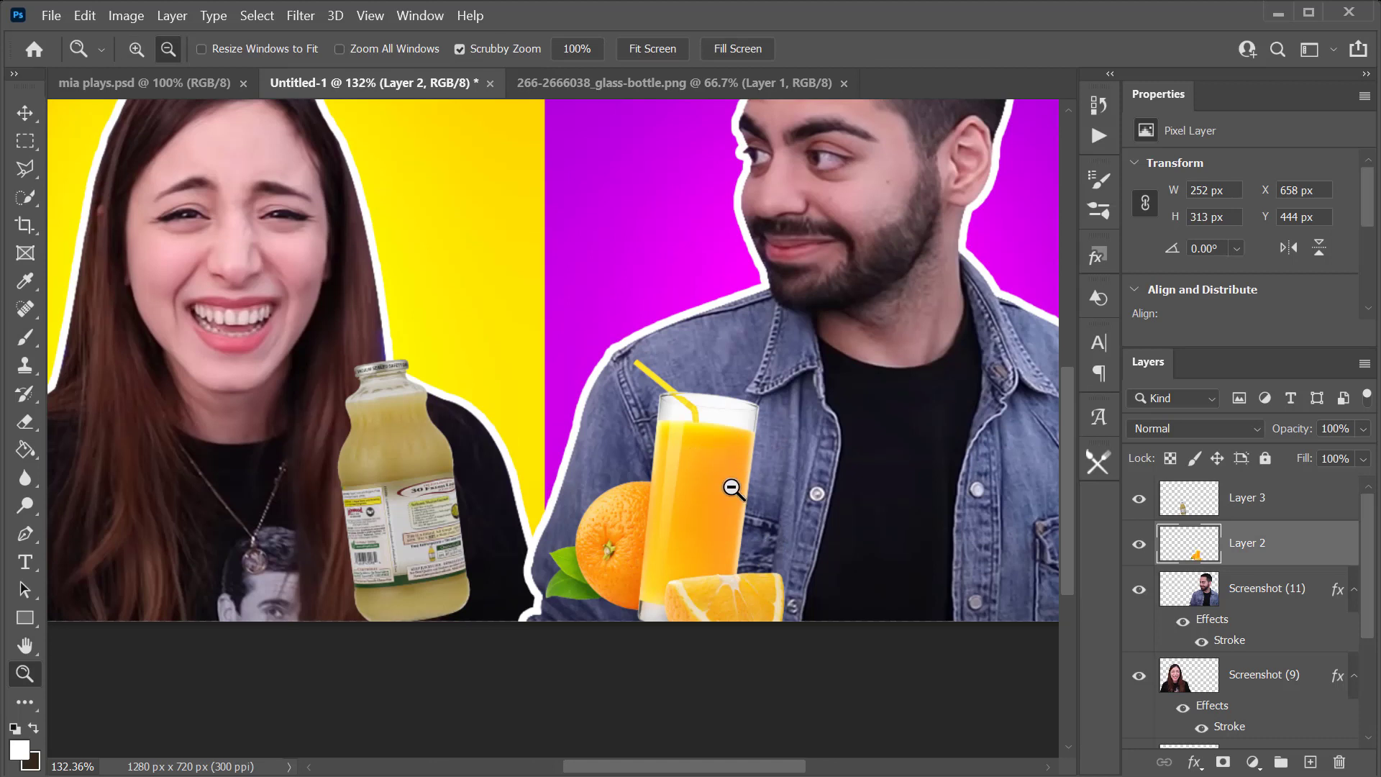
key("v")
left_click_drag(711, 493, 696, 490)
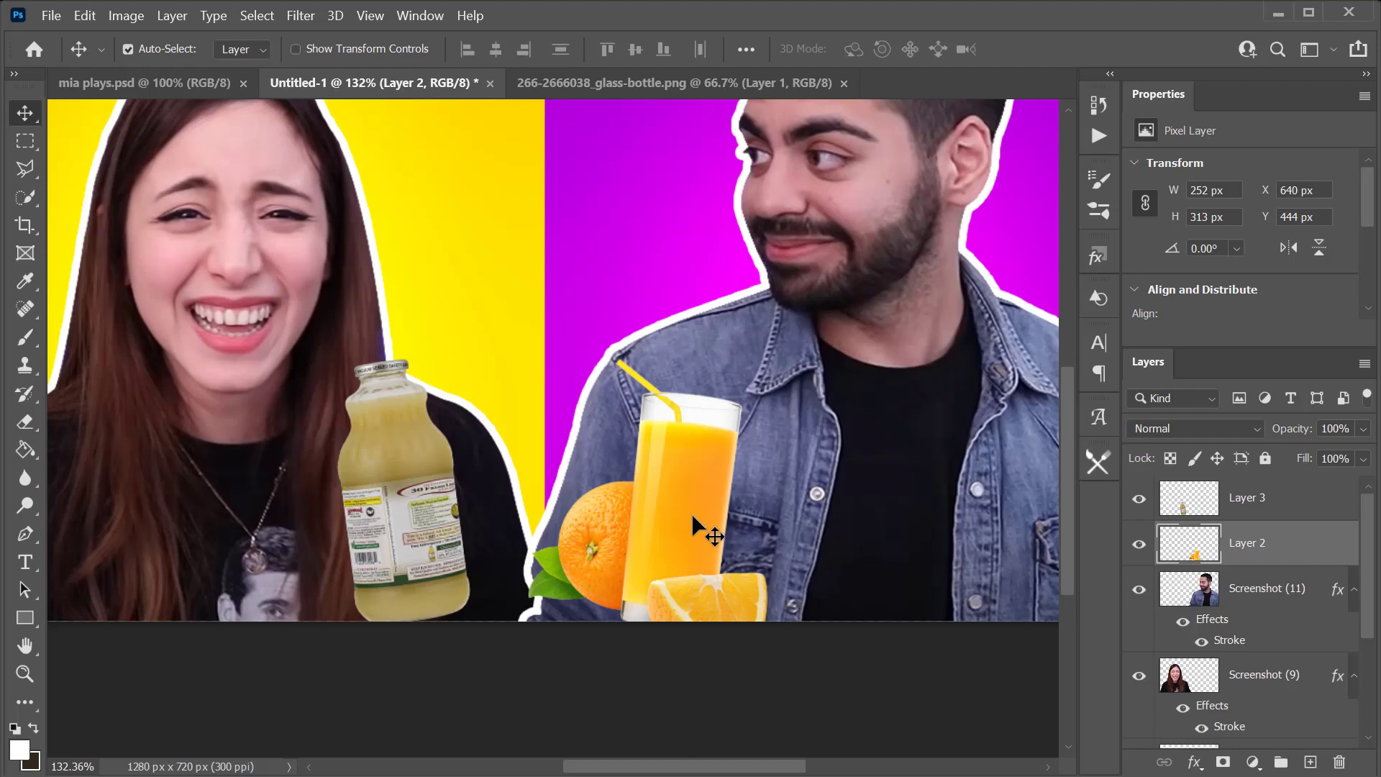
key("z")
left_click_drag(644, 489, 668, 509)
key("v")
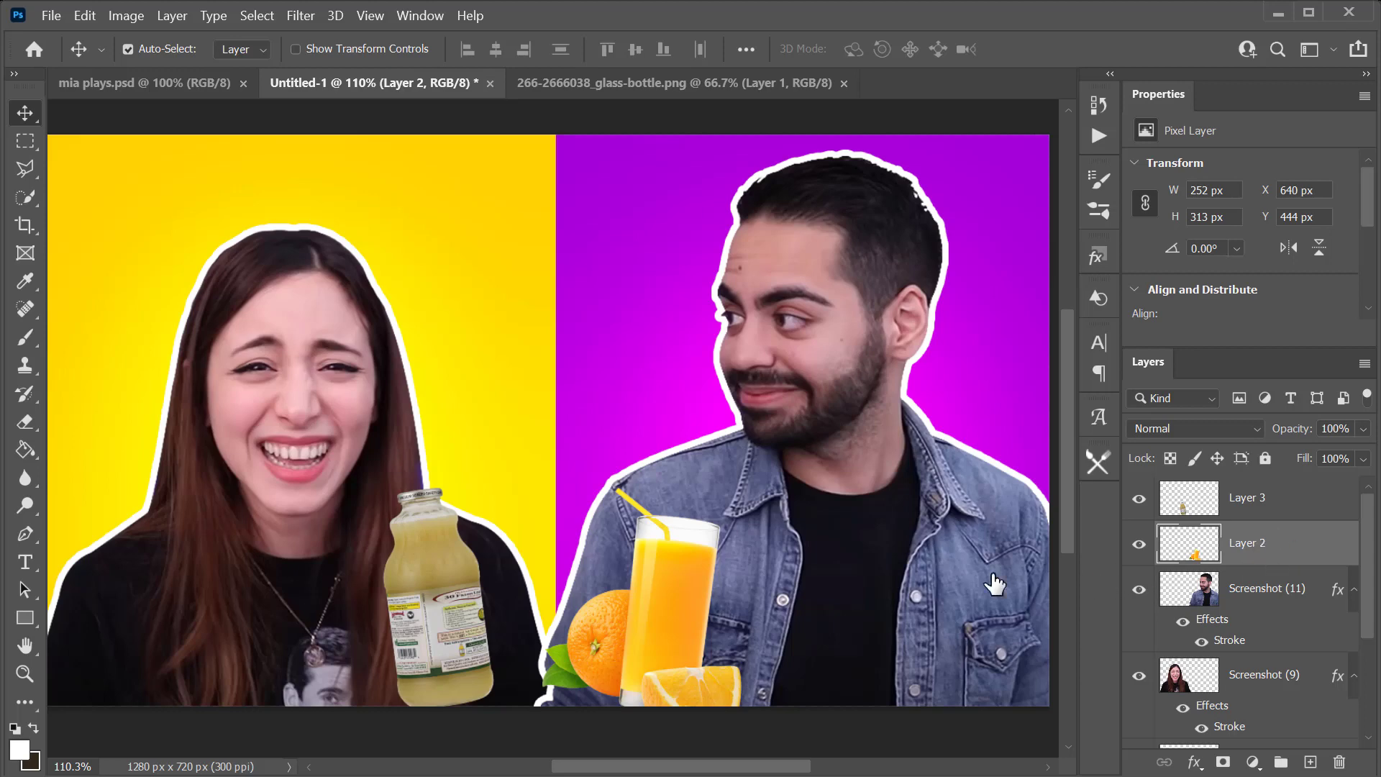
double_click(1294, 543)
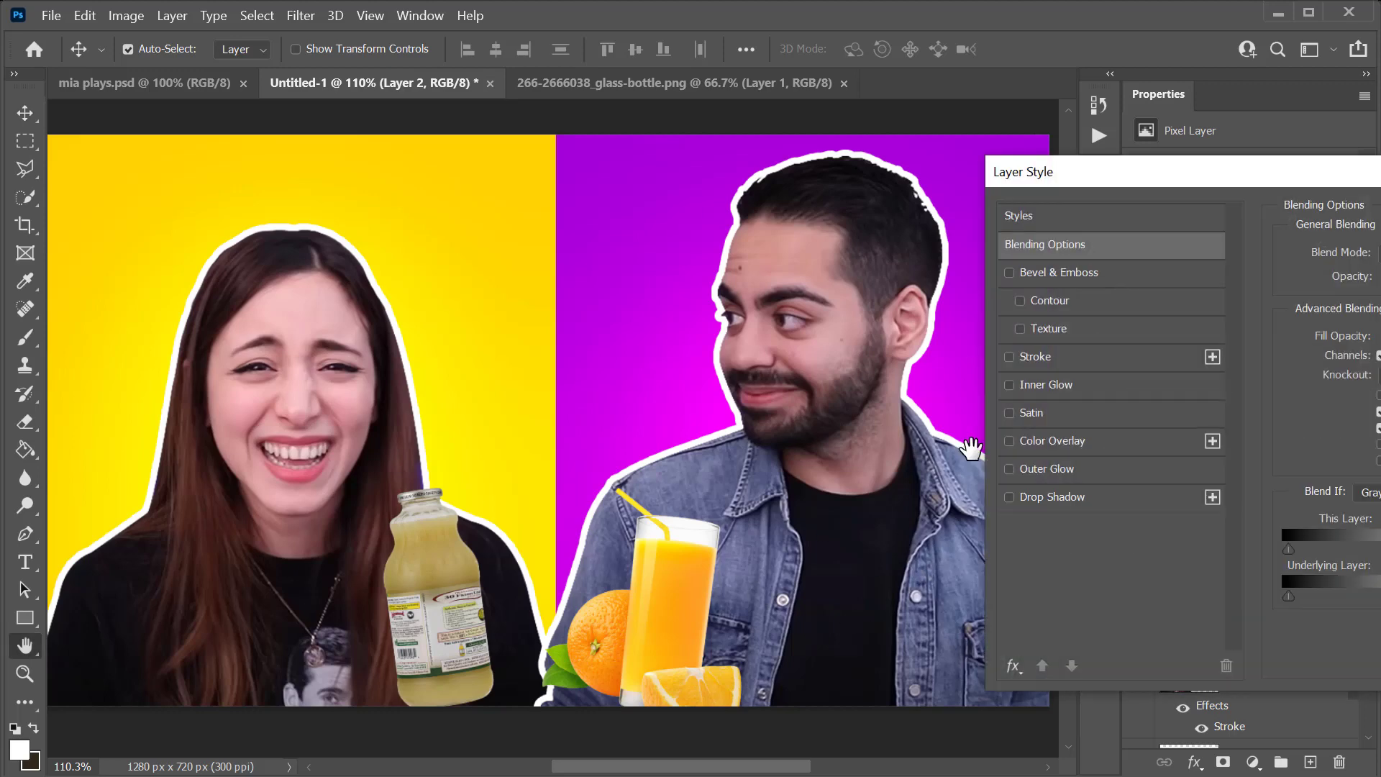
left_click(1050, 350)
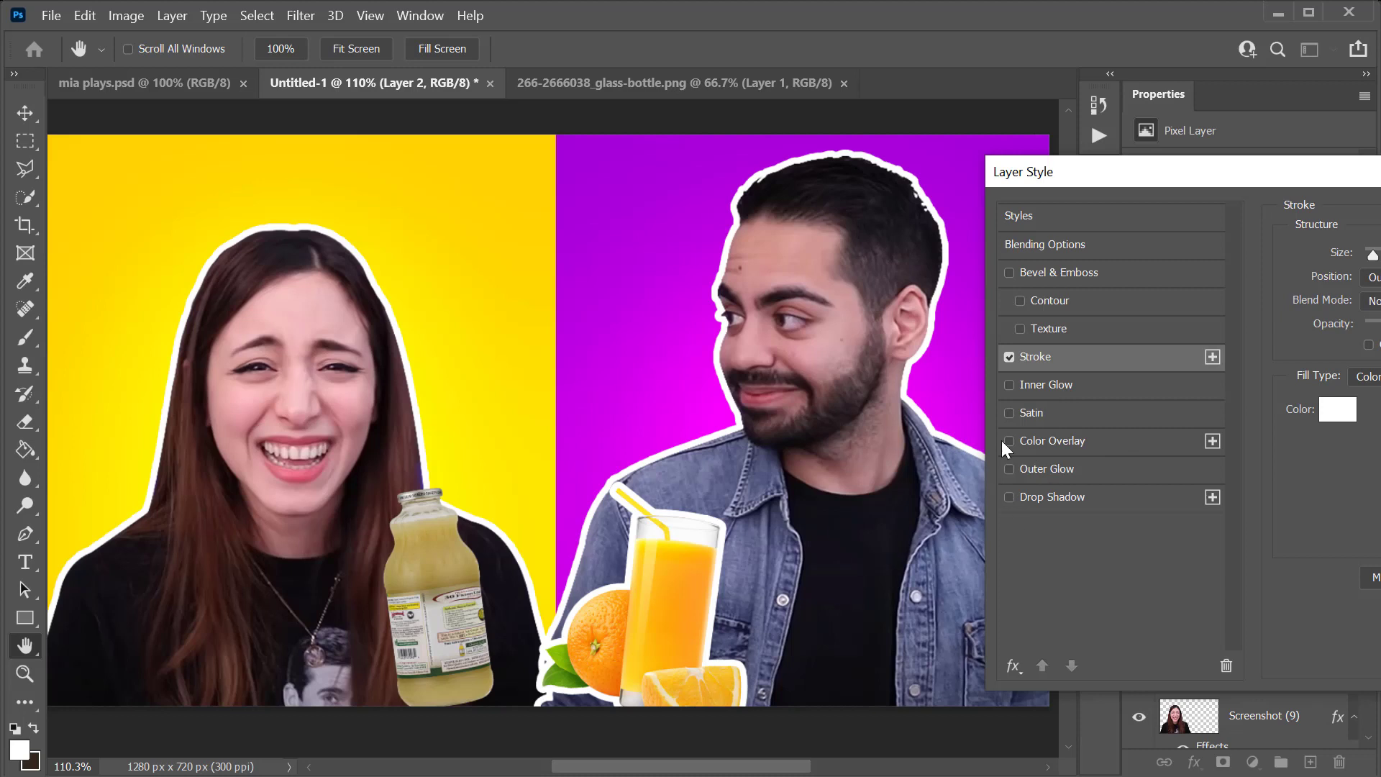
left_click(1335, 411)
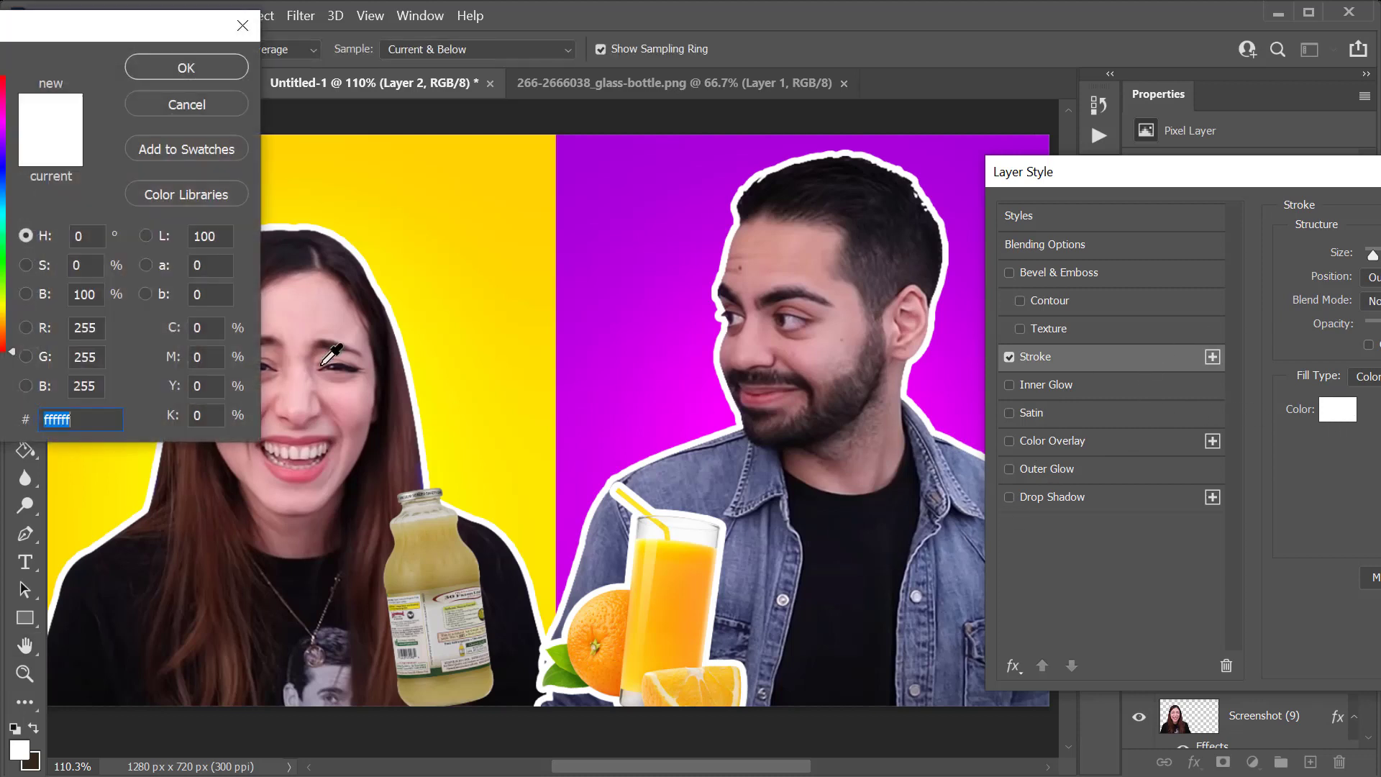
left_click(343, 181)
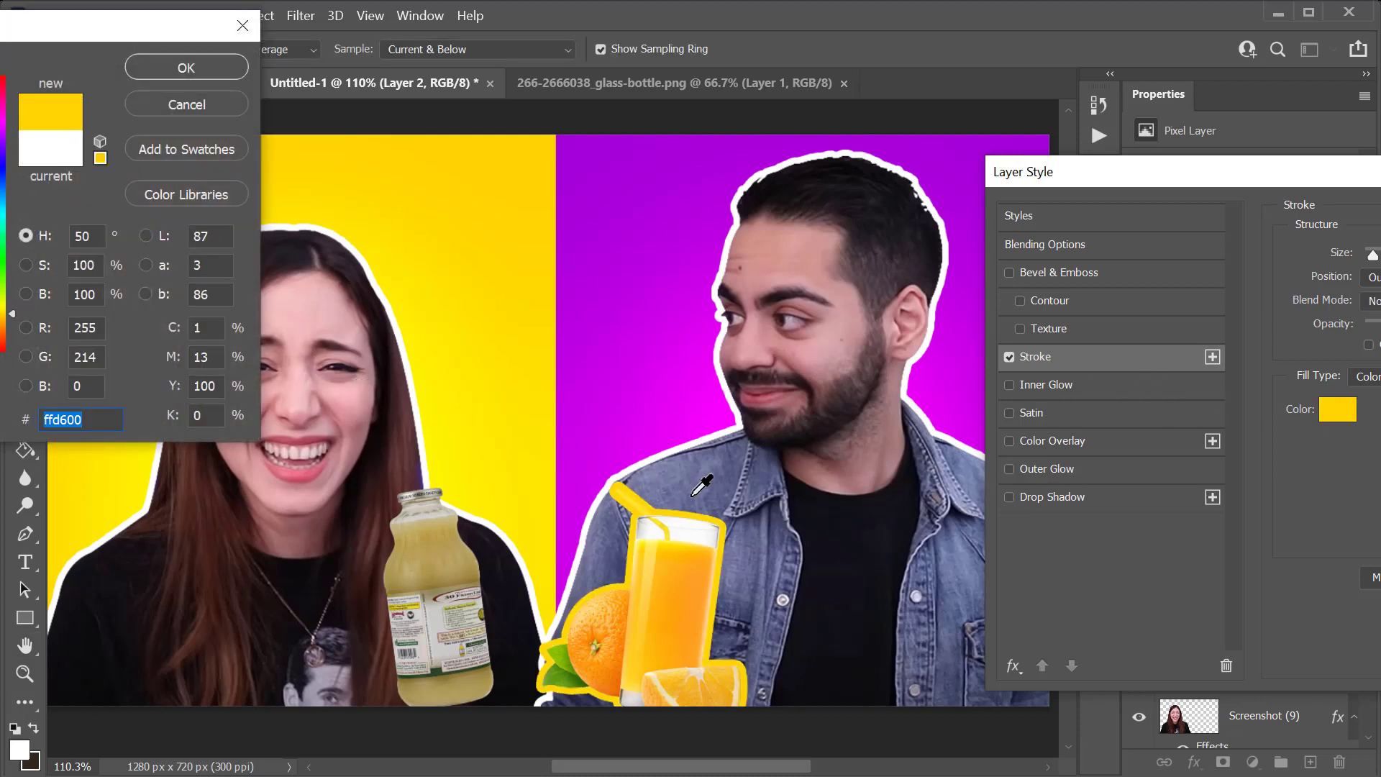
left_click(627, 324)
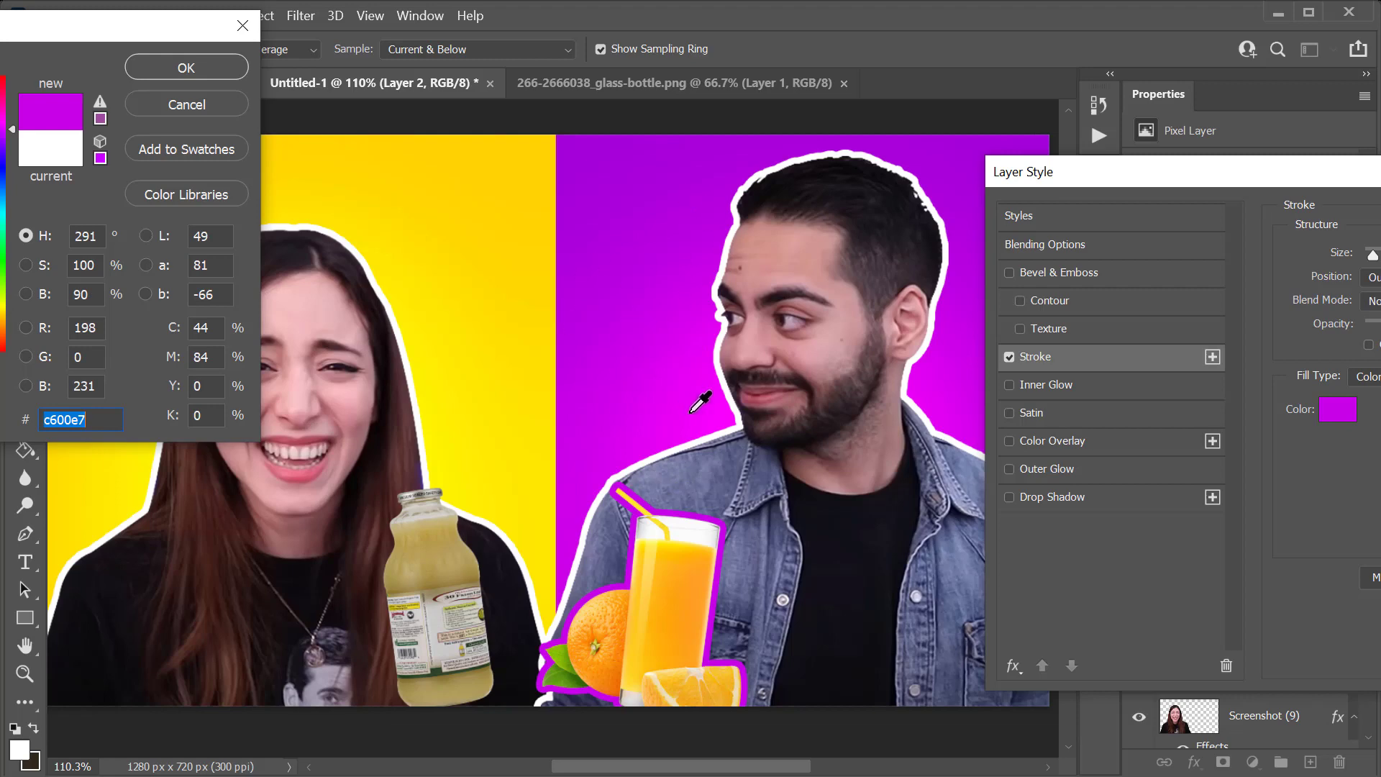
left_click(690, 413)
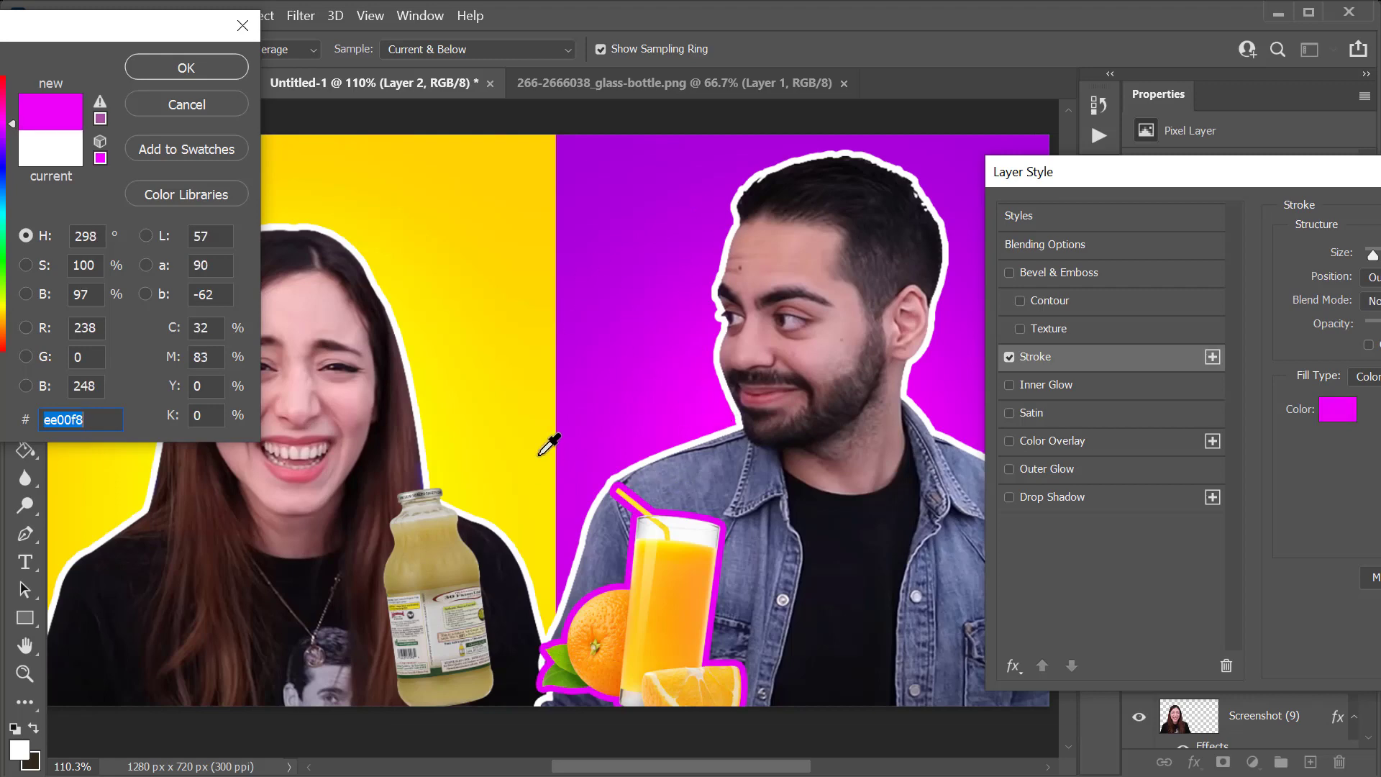
left_click(217, 102)
key("Return")
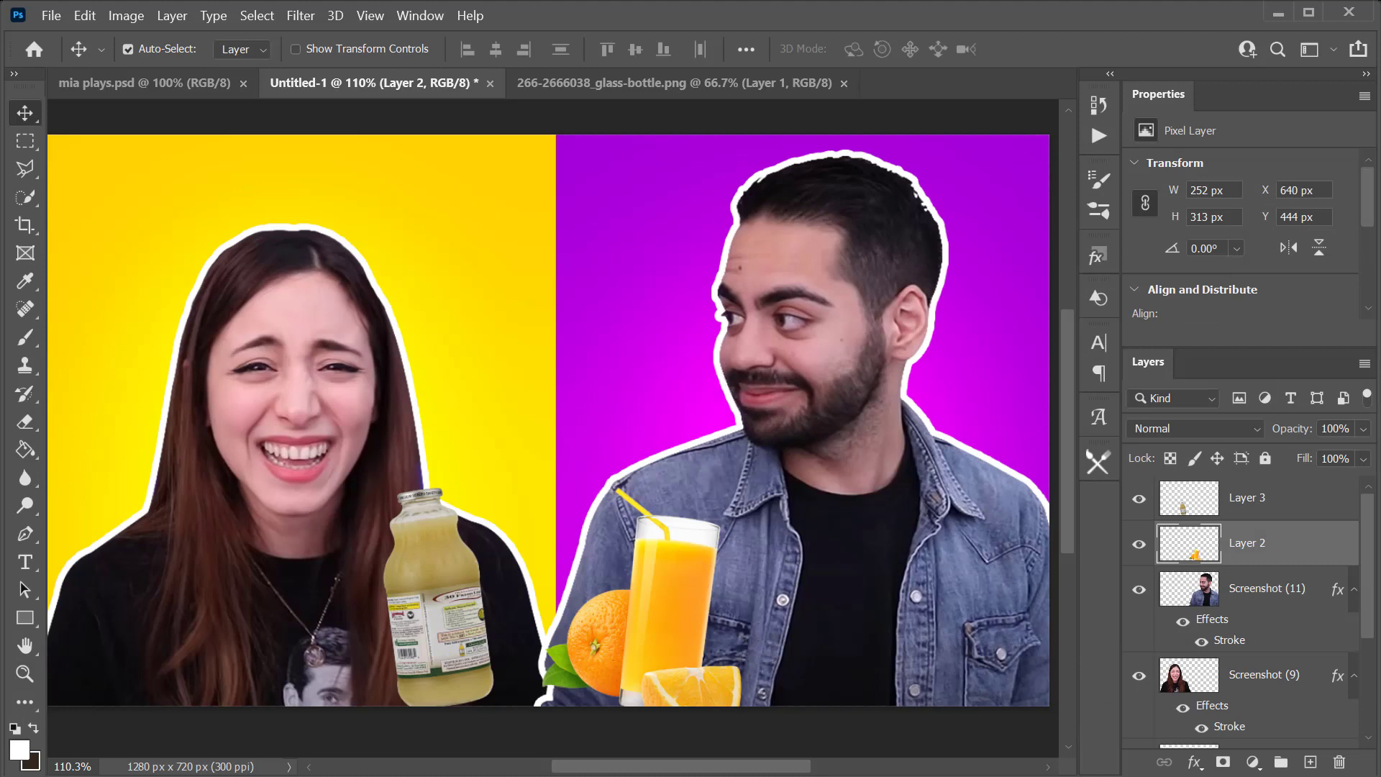
Activate the Custom Shape tool and expand the Legacy Shapes and More collection.
left_click(19, 619)
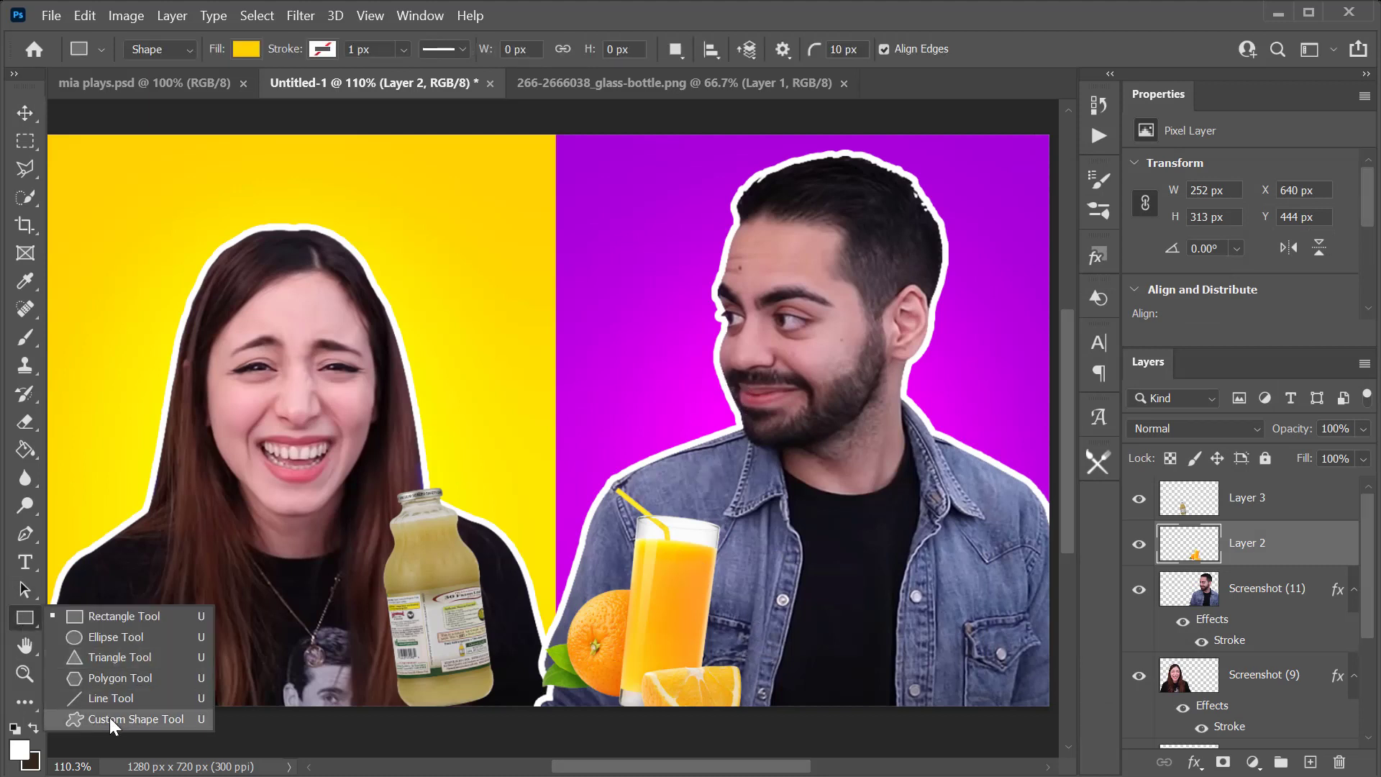
key("shift+u")
left_click(876, 47)
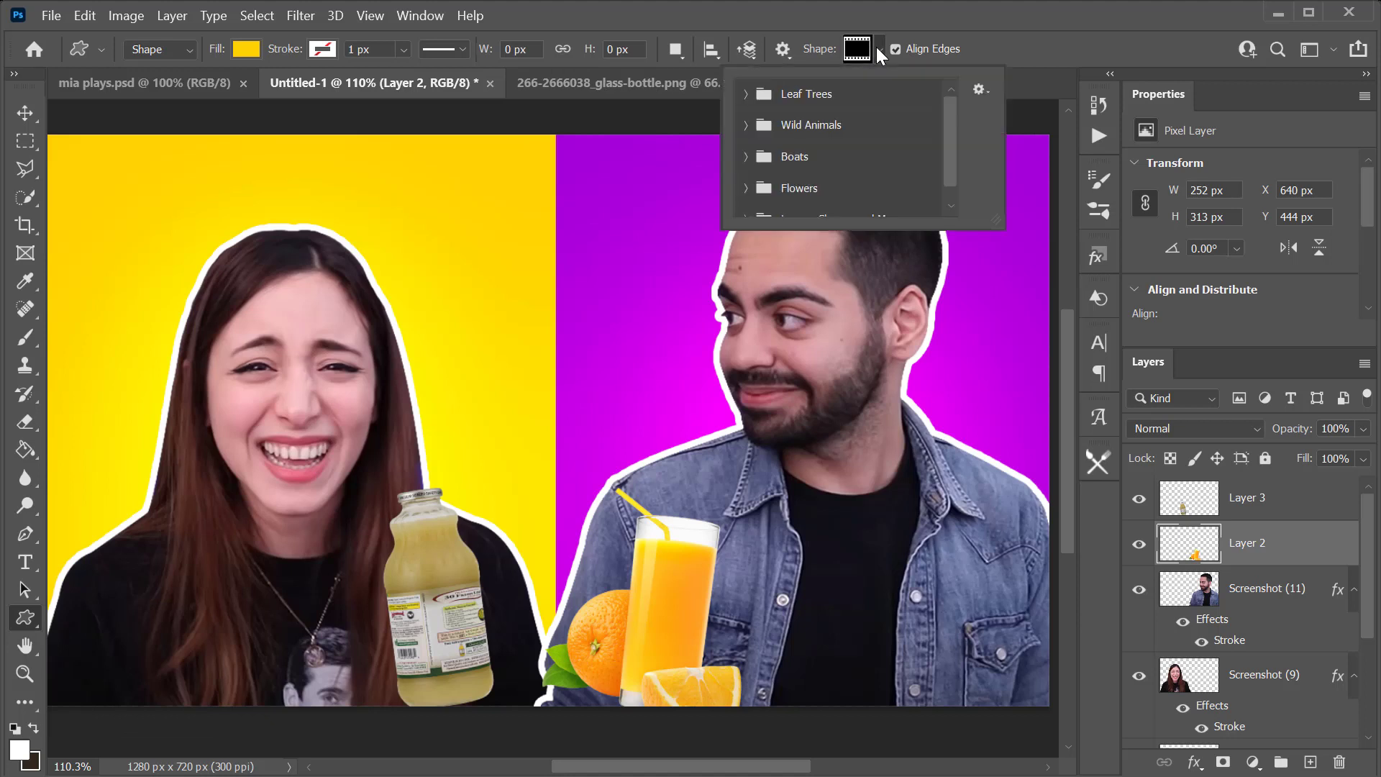
scroll(946, 144, "down", 1)
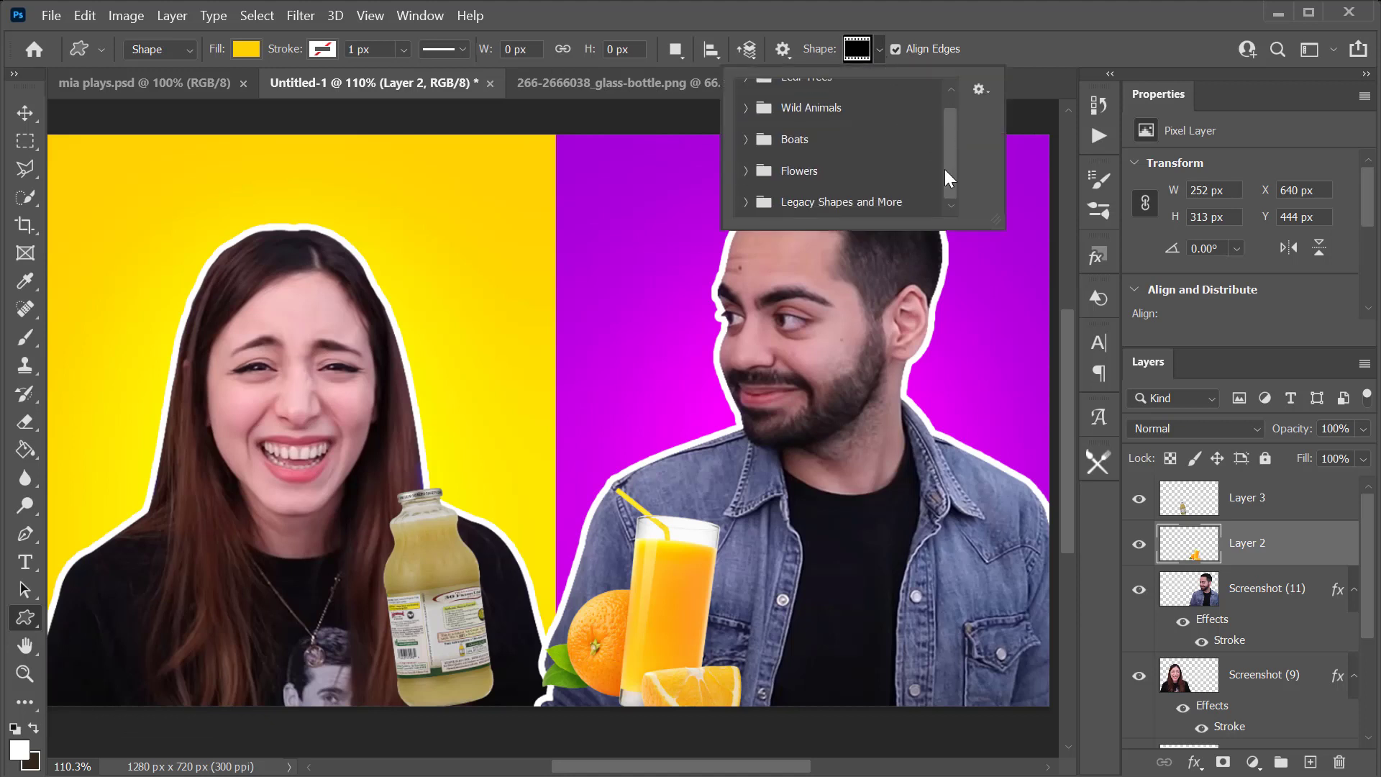
left_click(746, 203)
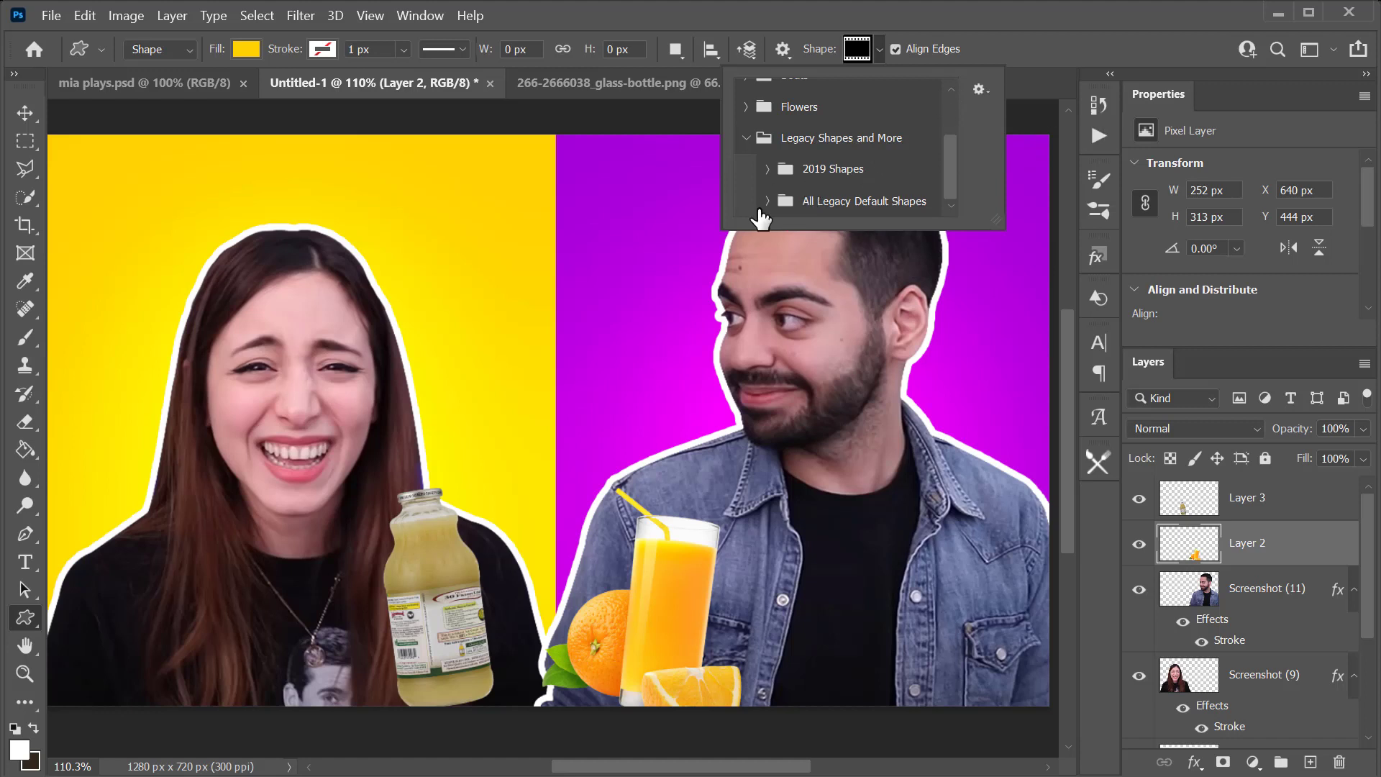
Look through the 2019 Shapes folders, enlarging the shape list, for a suitable checkmark shape.
left_click(767, 169)
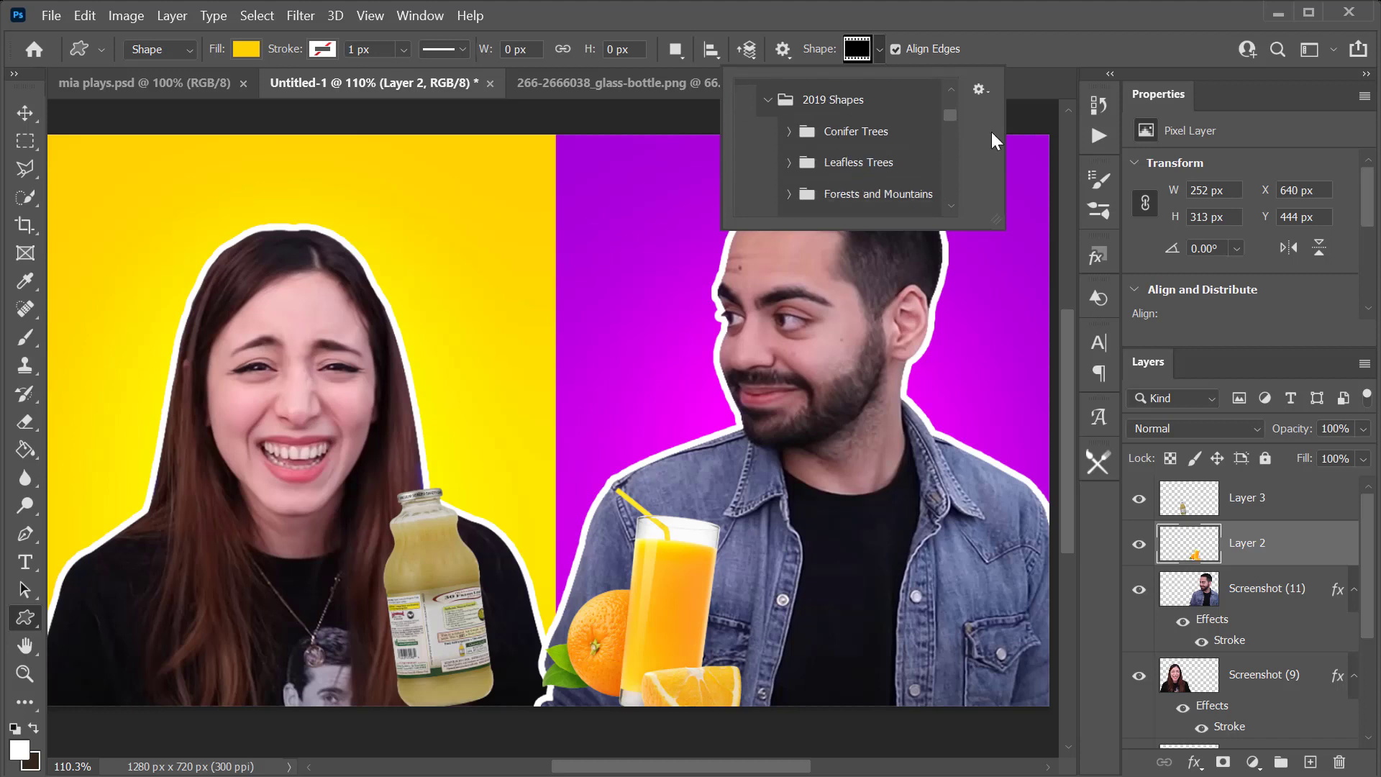
scroll(991, 136, "down", 2)
scroll(868, 152, "down", 5)
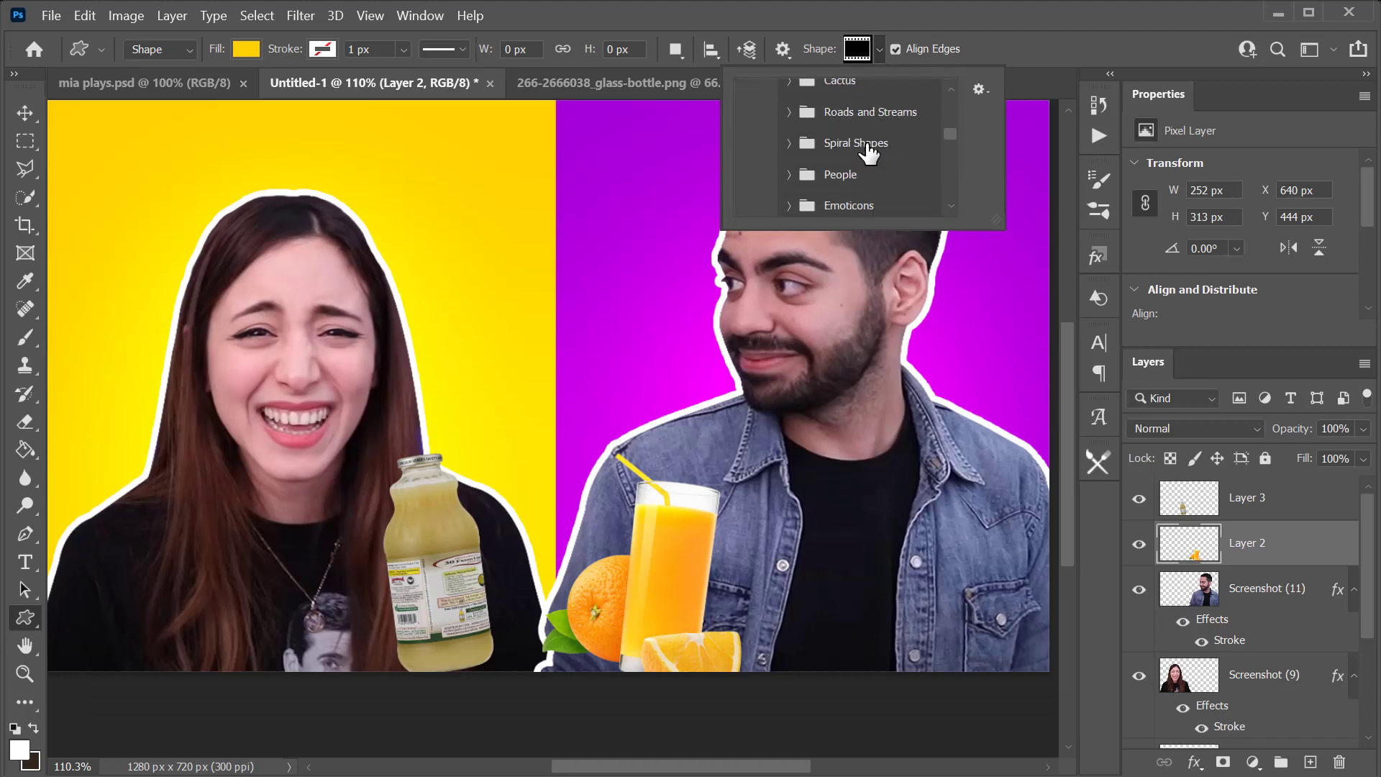
scroll(827, 169, "down", 2)
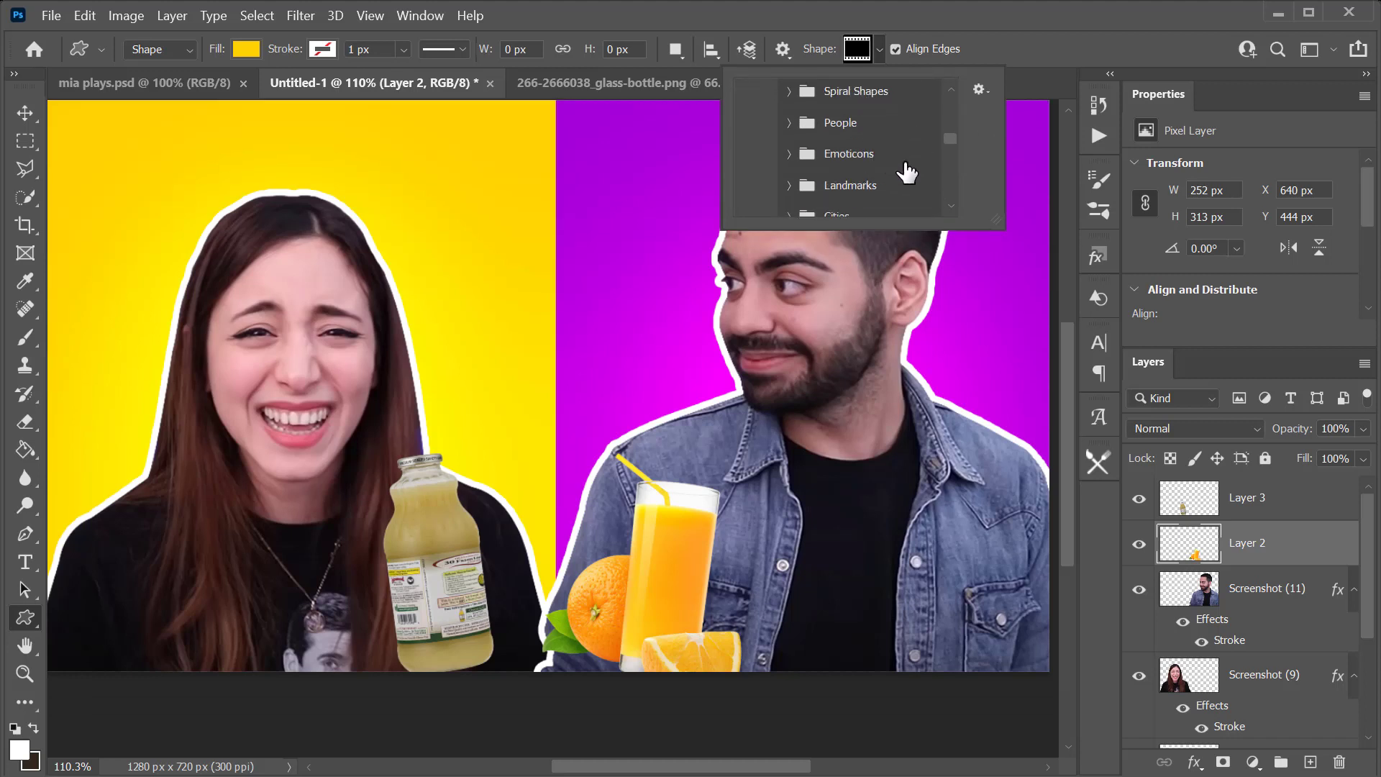
scroll(905, 172, "down", 1)
left_click(790, 184)
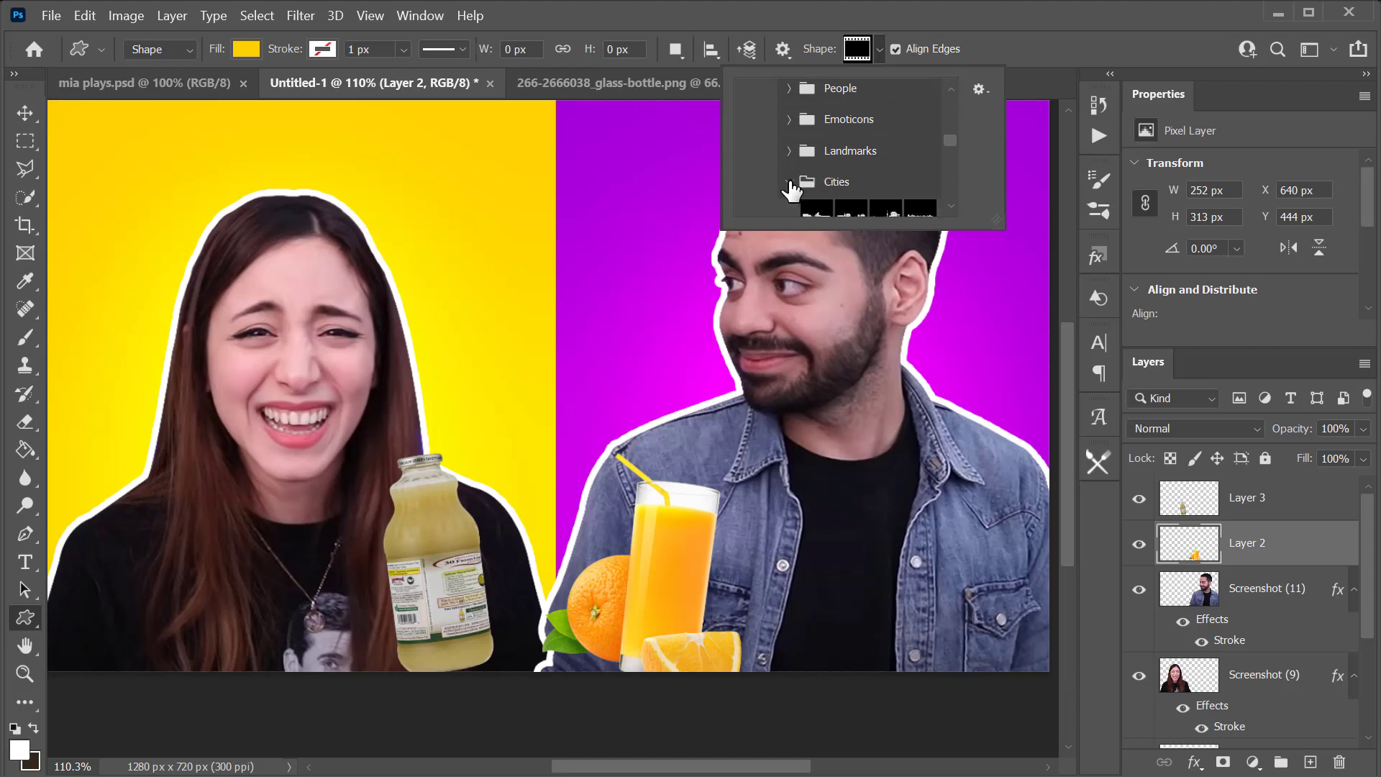
left_click(790, 185)
scroll(848, 160, "down", 3)
scroll(887, 178, "down", 4)
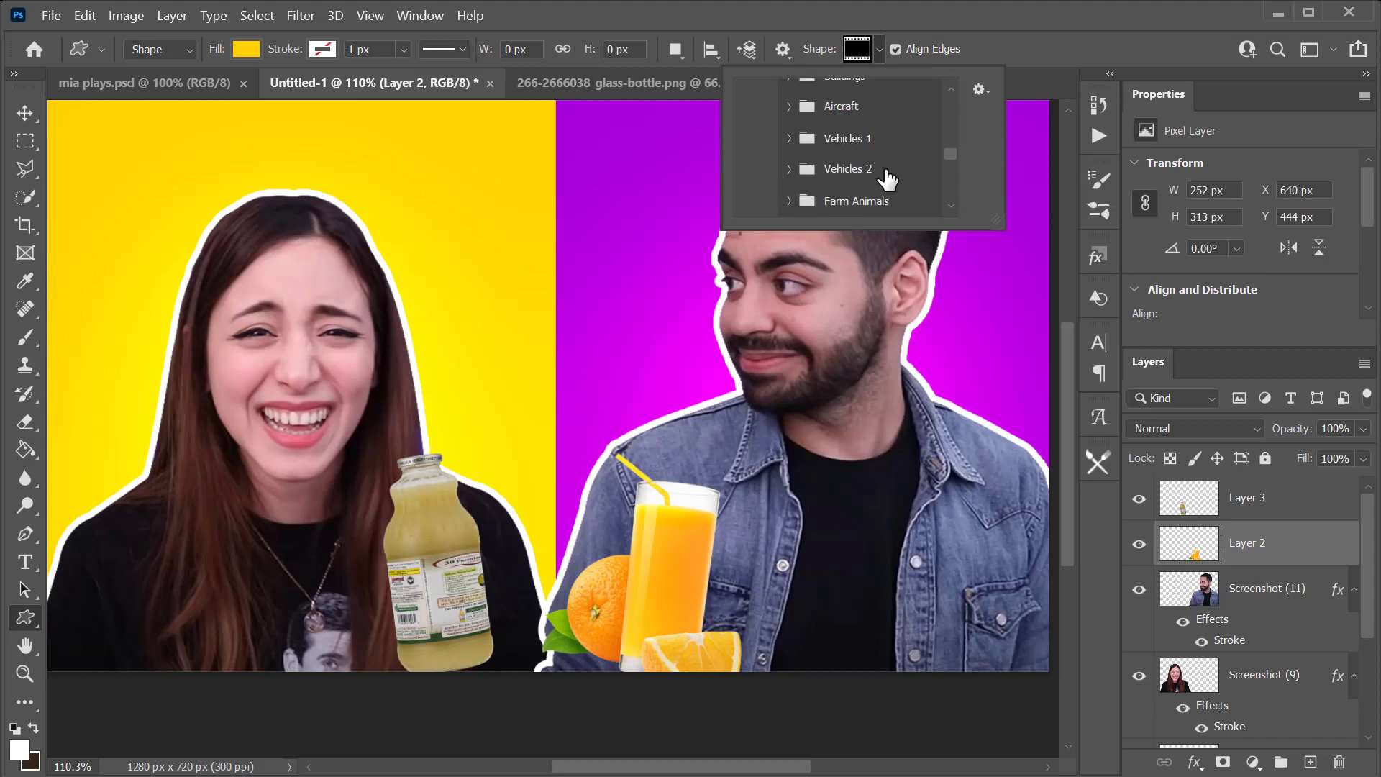
scroll(886, 179, "down", 3)
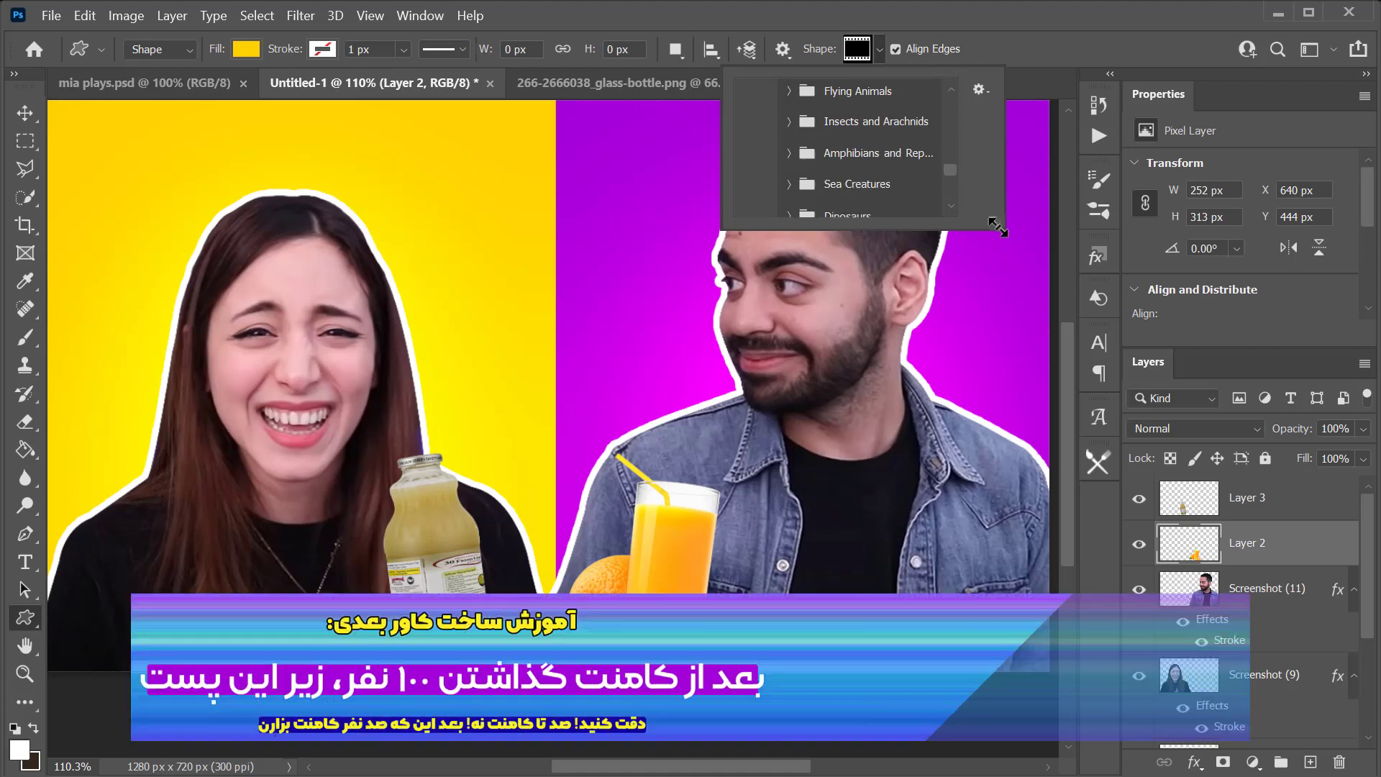
left_click_drag(996, 220, 996, 591)
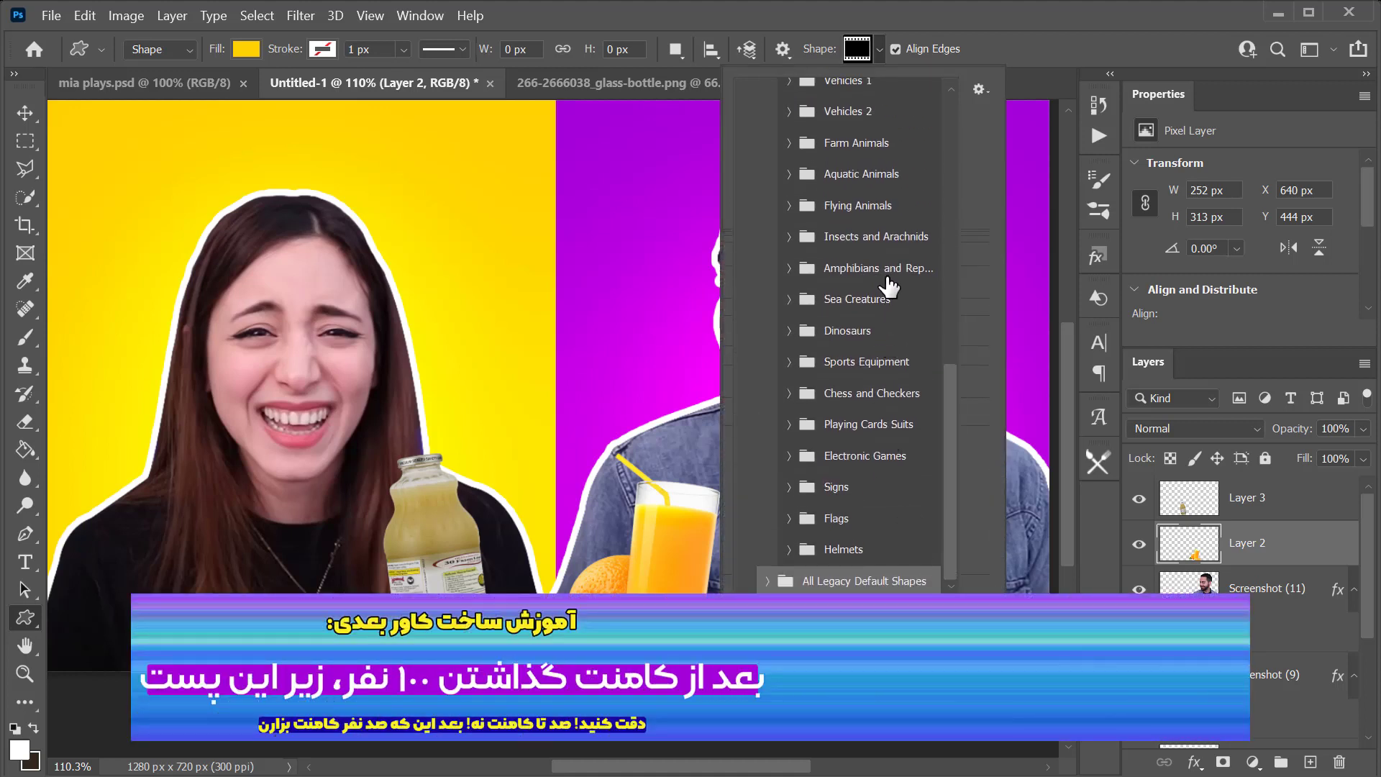
Draw the checkmark from Legacy Default Shapes in front of the orange juice, about 168 px wide and 164 px high.
left_click(768, 580)
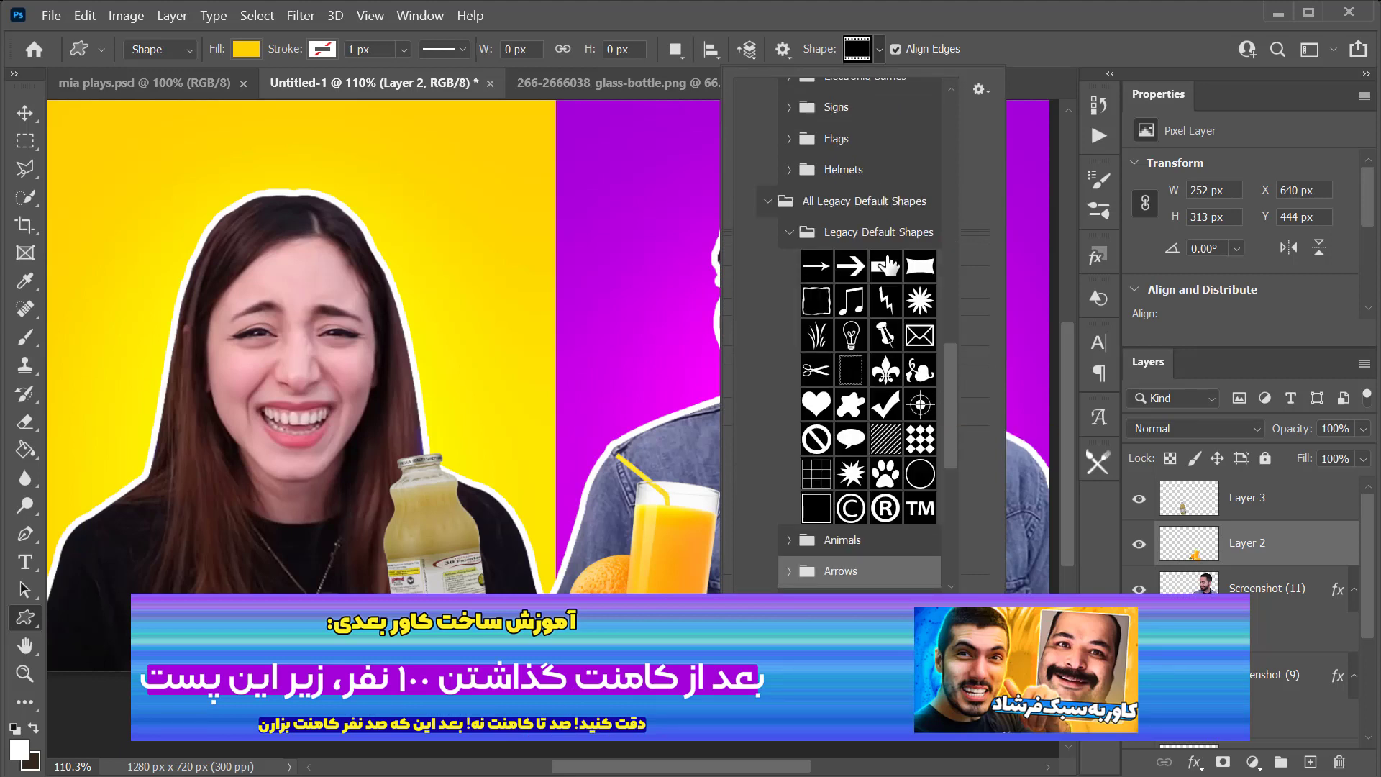
left_click(890, 411)
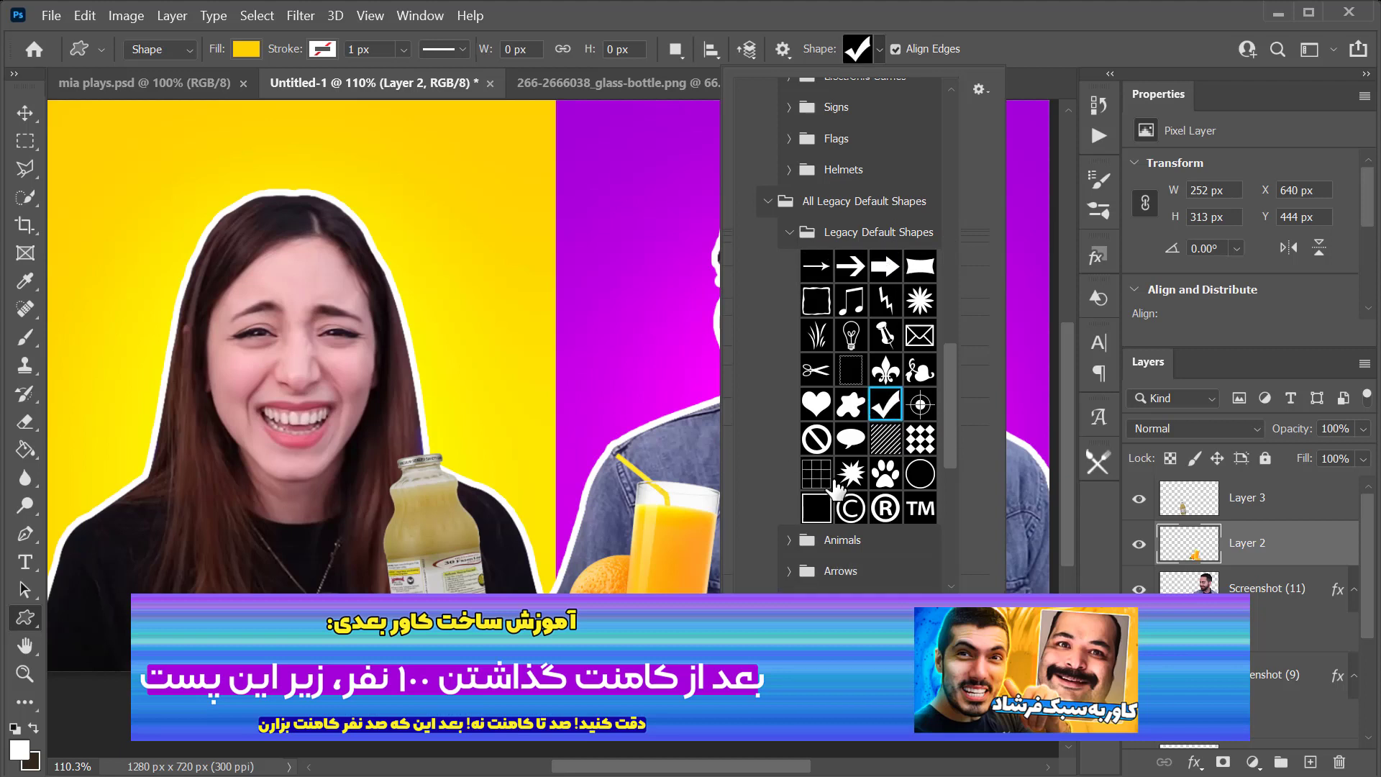
left_click(653, 540)
left_click_drag(640, 539, 773, 668)
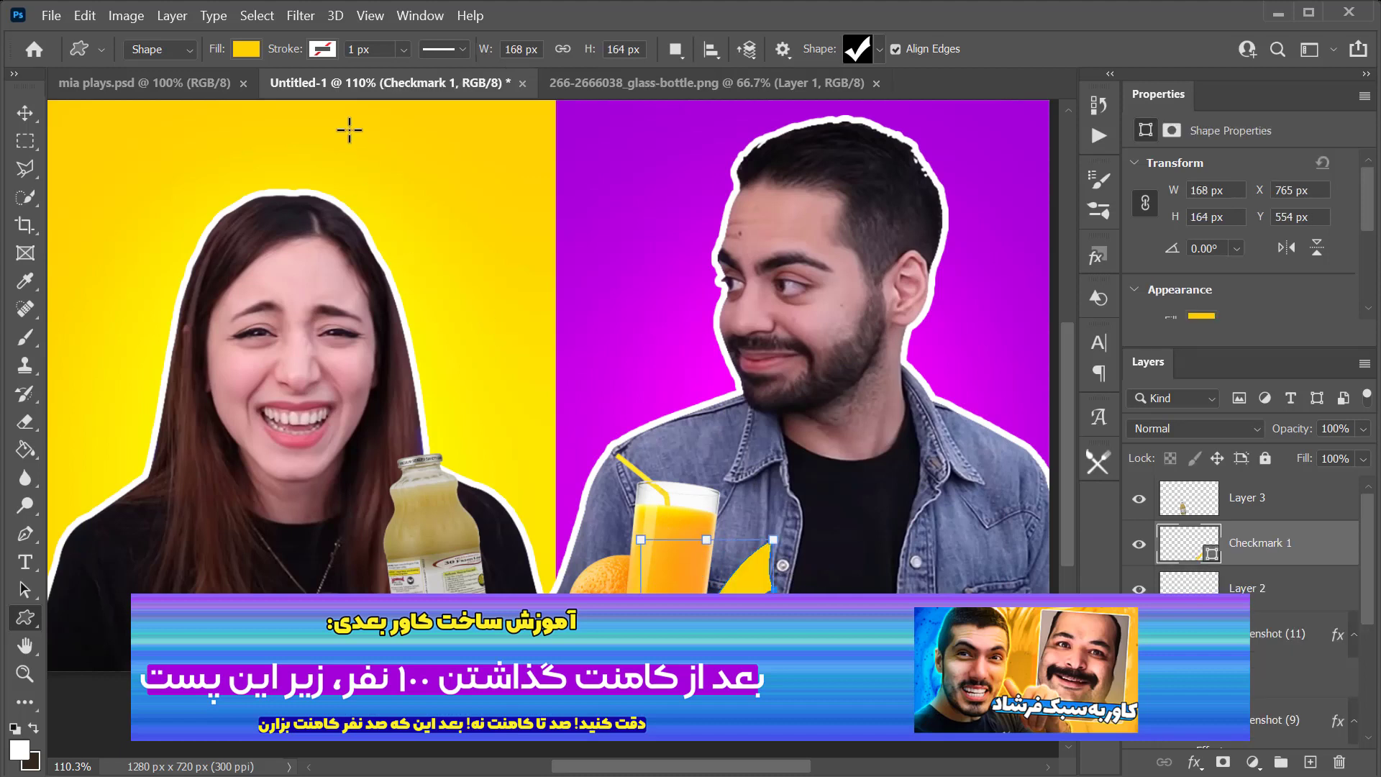
Fill the checkmark with a light yellow-green color.
left_click(252, 49)
left_click(231, 147)
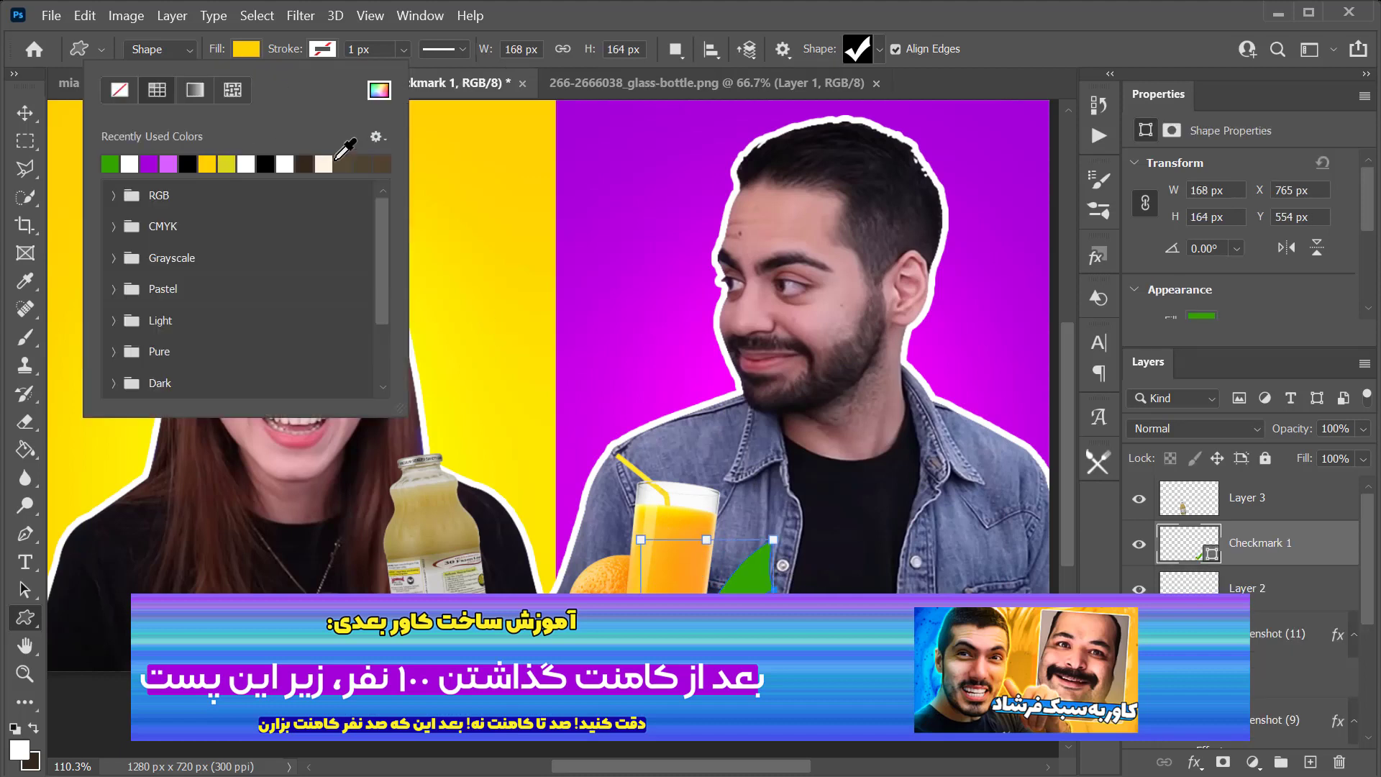
left_click(379, 90)
type("9aff48")
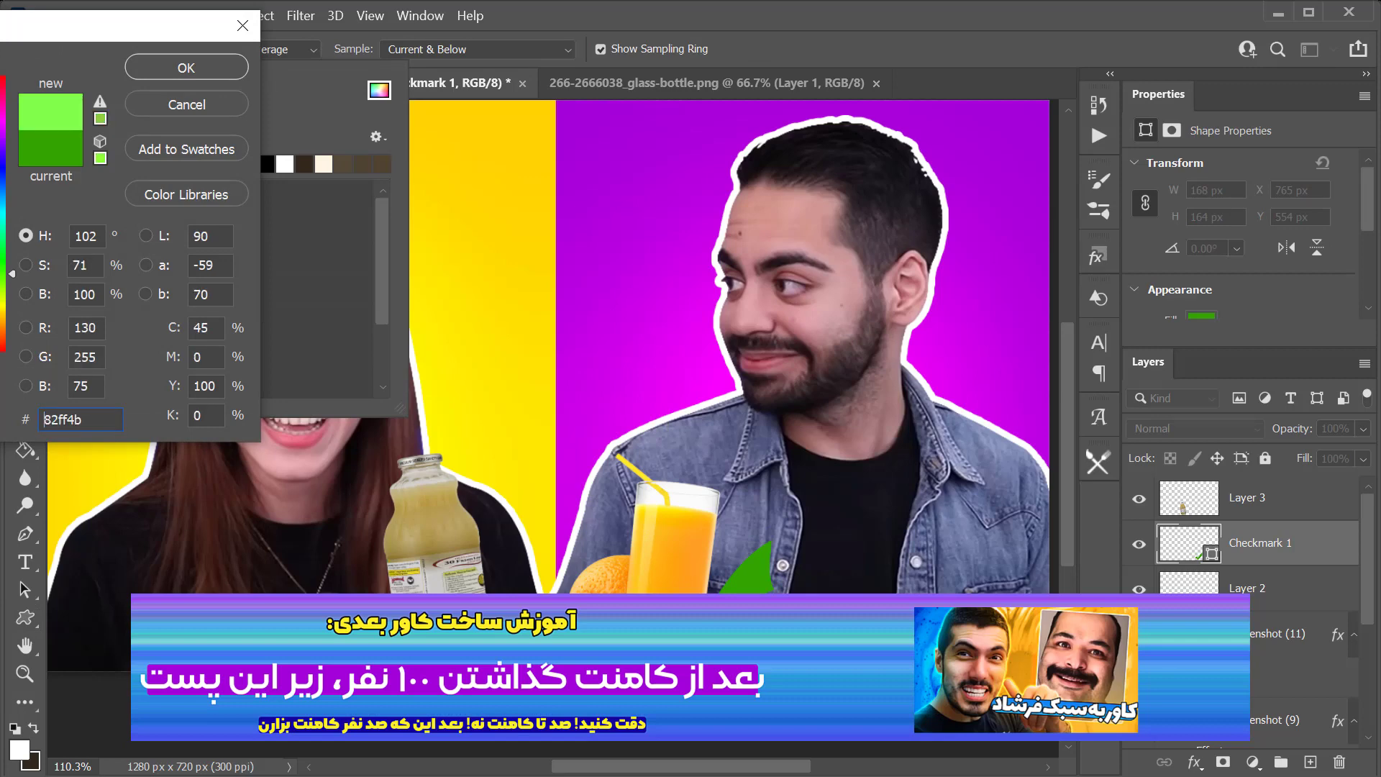
type("a8ff37")
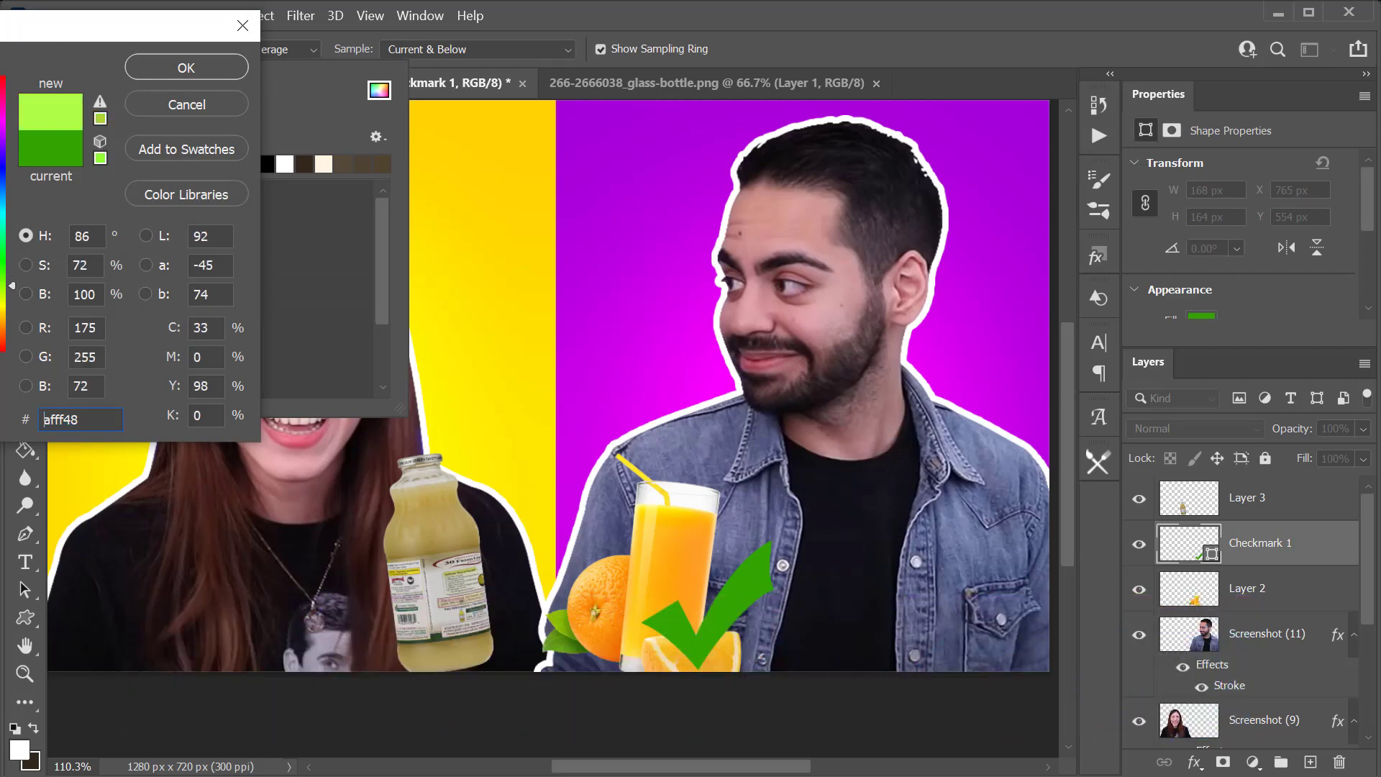
left_click(186, 69)
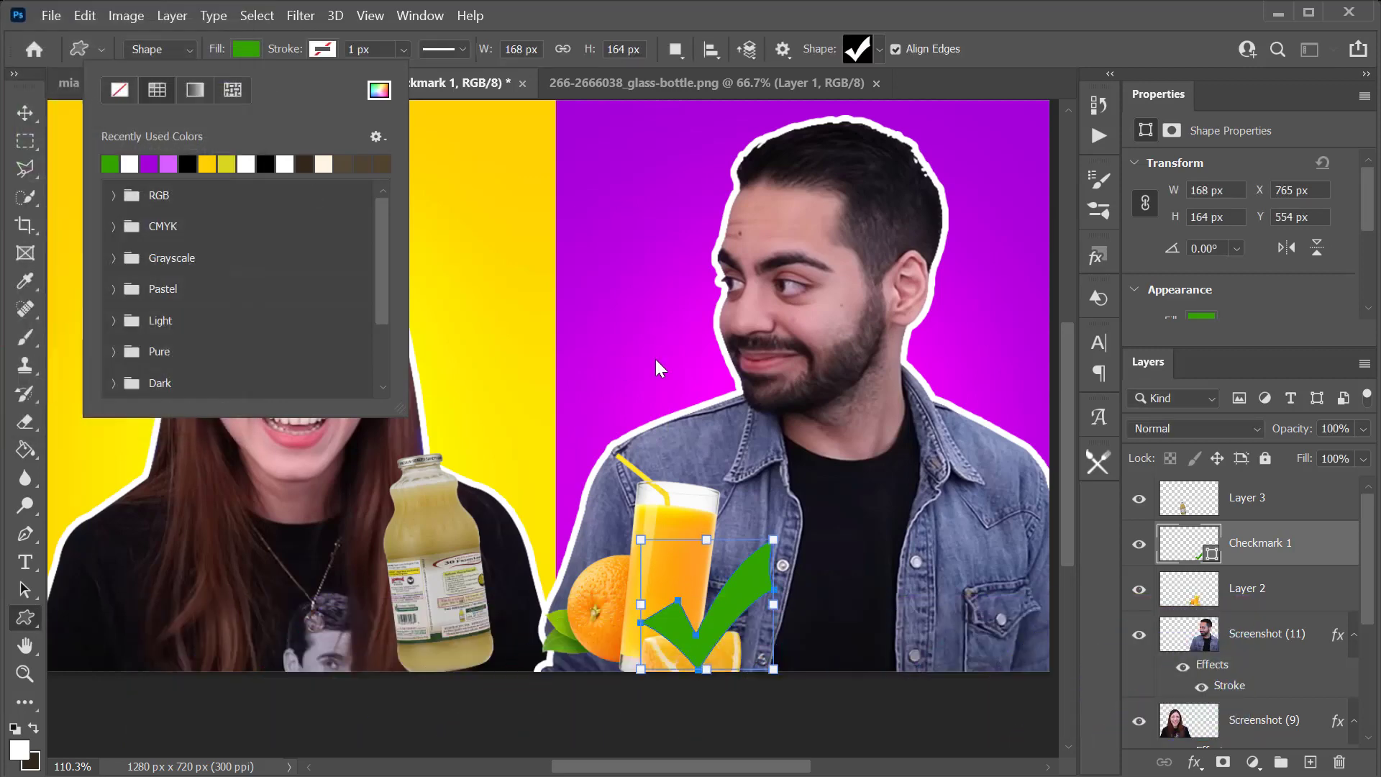
Give the checkmark a white stroke 6 px wide.
left_click(320, 49)
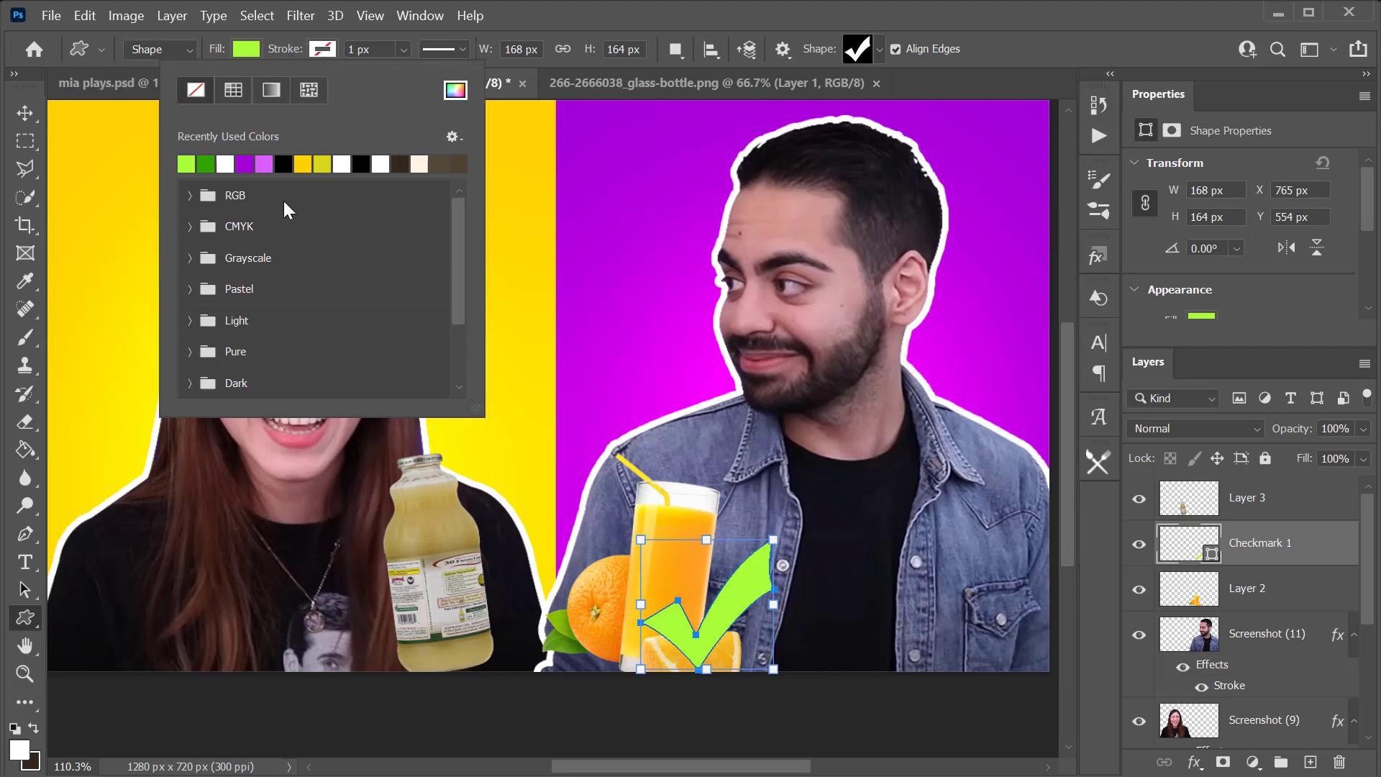
left_click(382, 162)
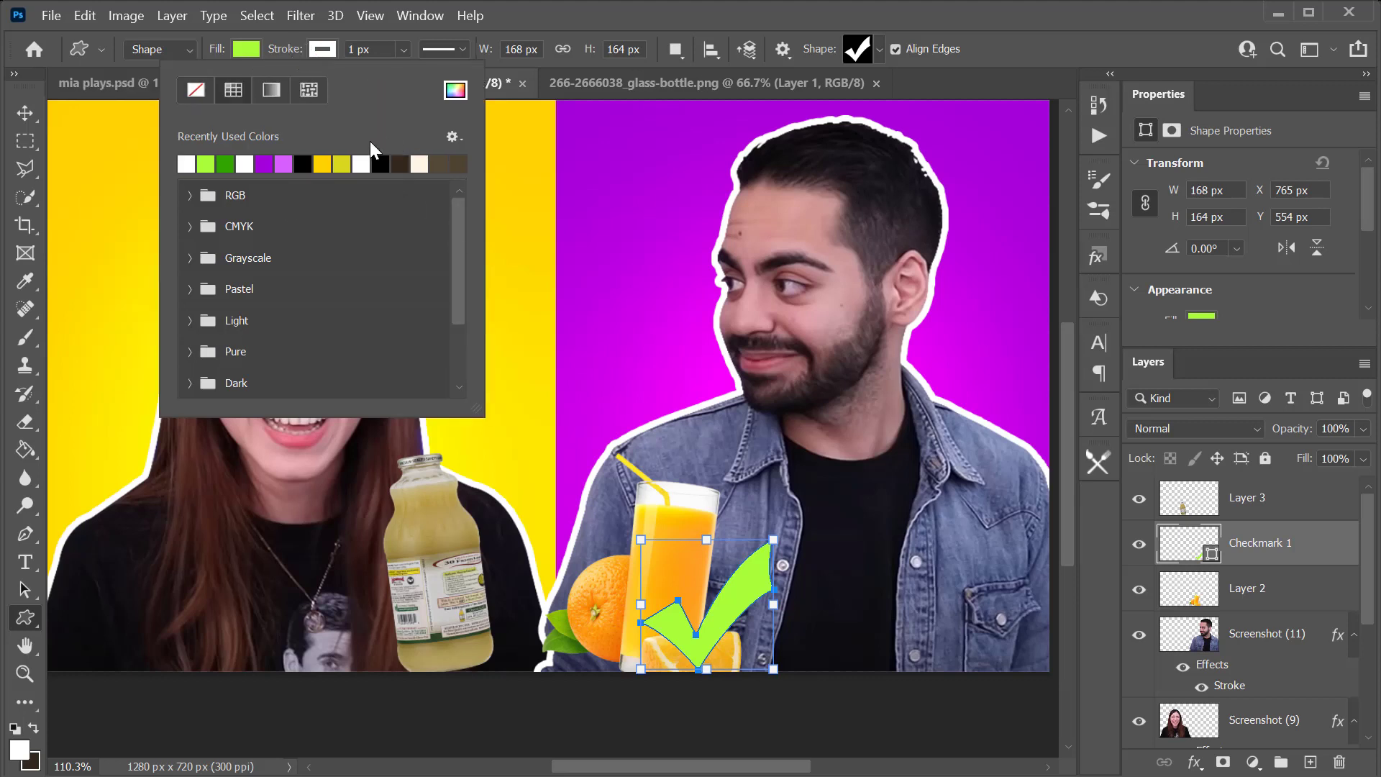
mouse_move(300, 61)
left_mouse_down()
mouse_move(313, 66)
mouse_move(301, 68)
left_mouse_up()
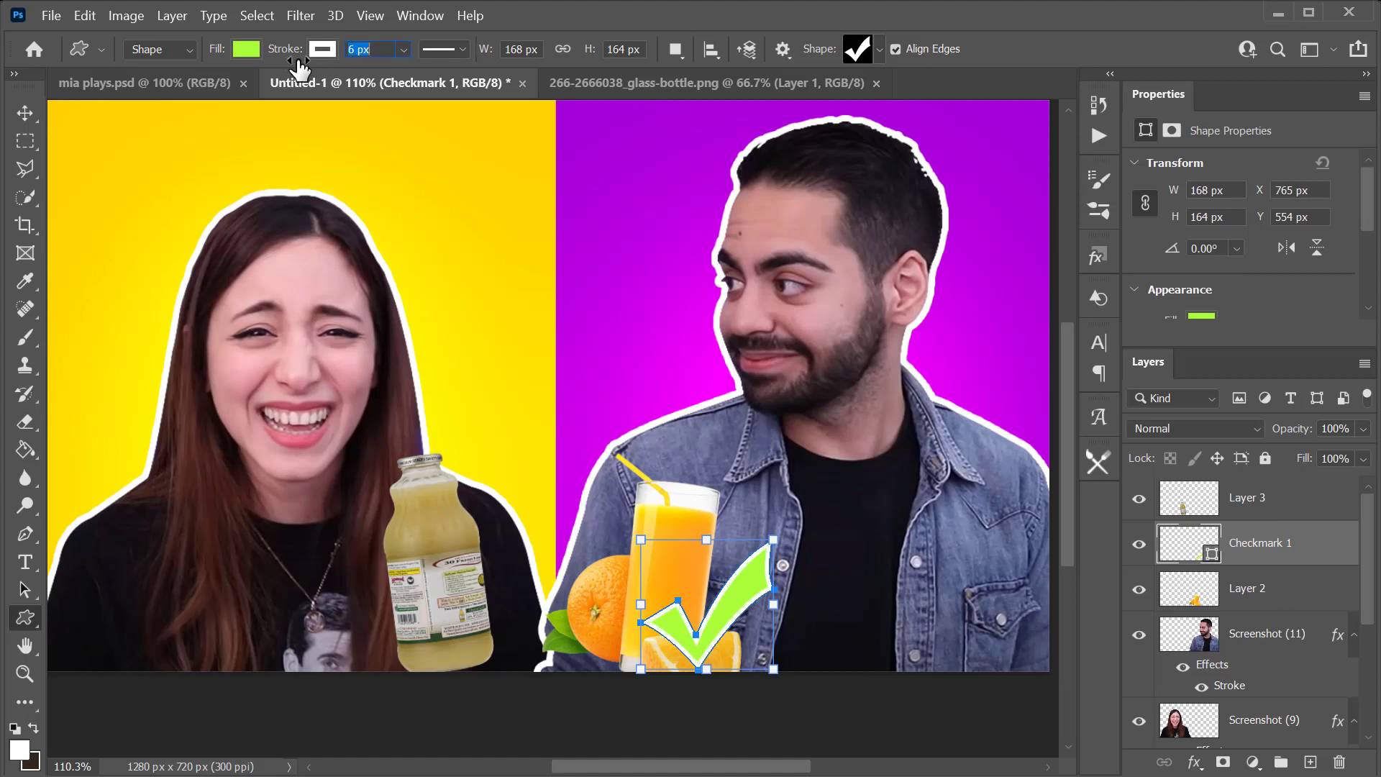
Change the checkmark's fill to the vivid green 3fd300.
left_click(322, 49)
left_click(149, 164)
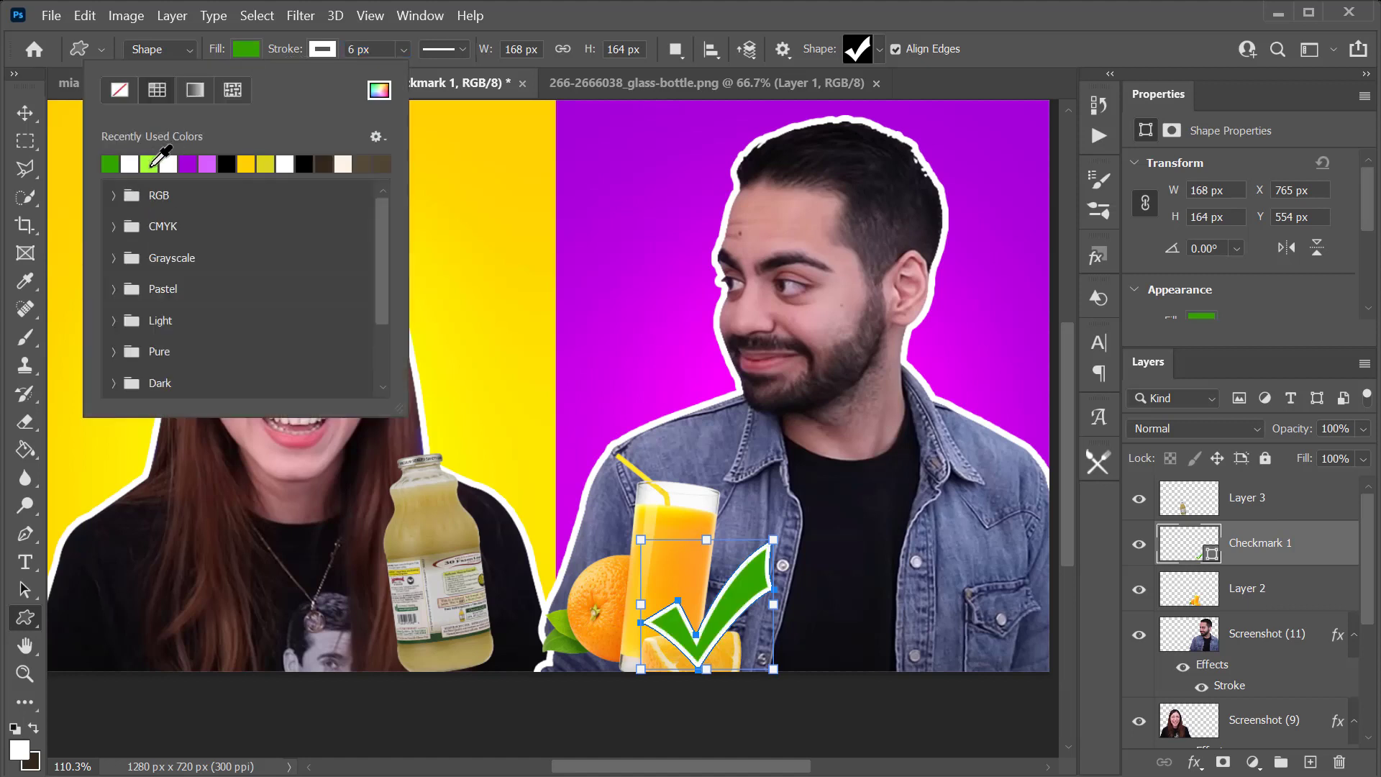
left_click(255, 50)
left_click(379, 89)
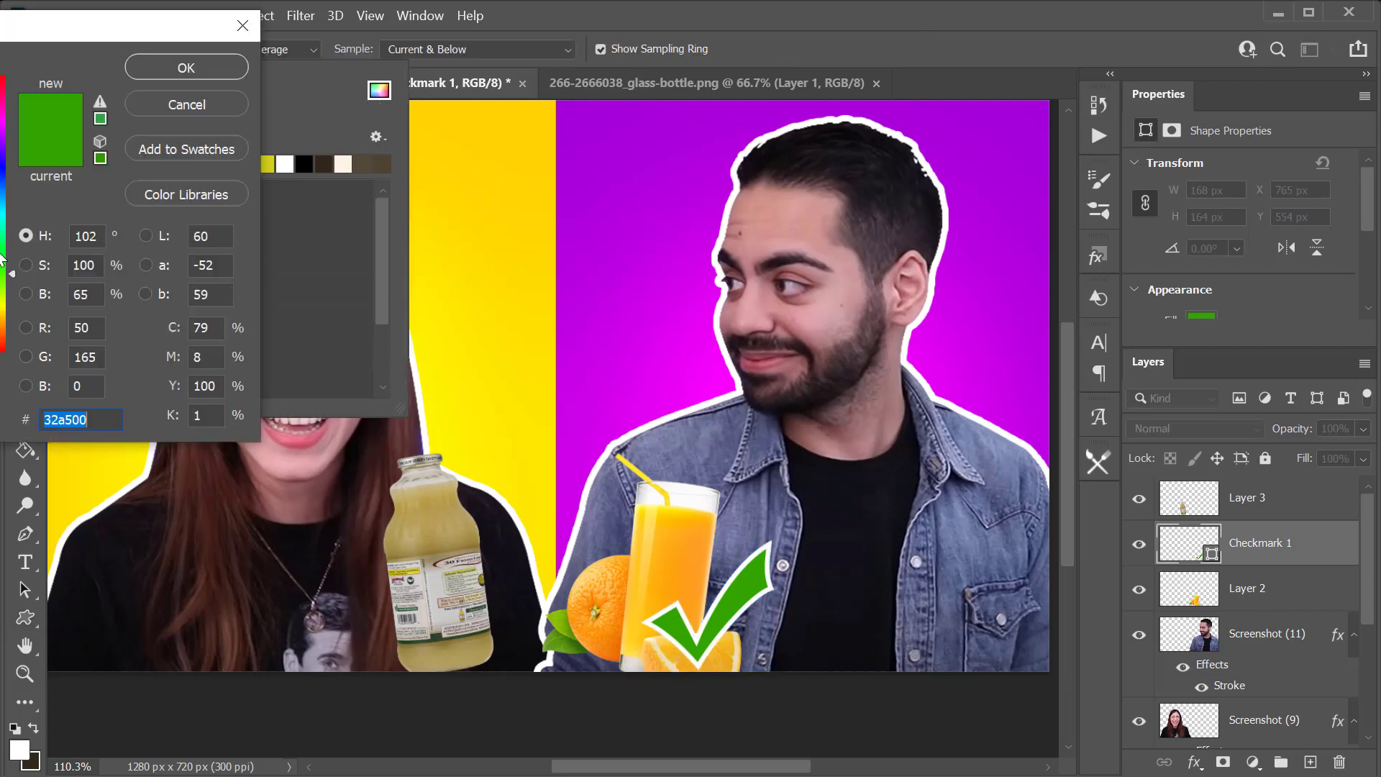
type("3fd300")
left_click(186, 67)
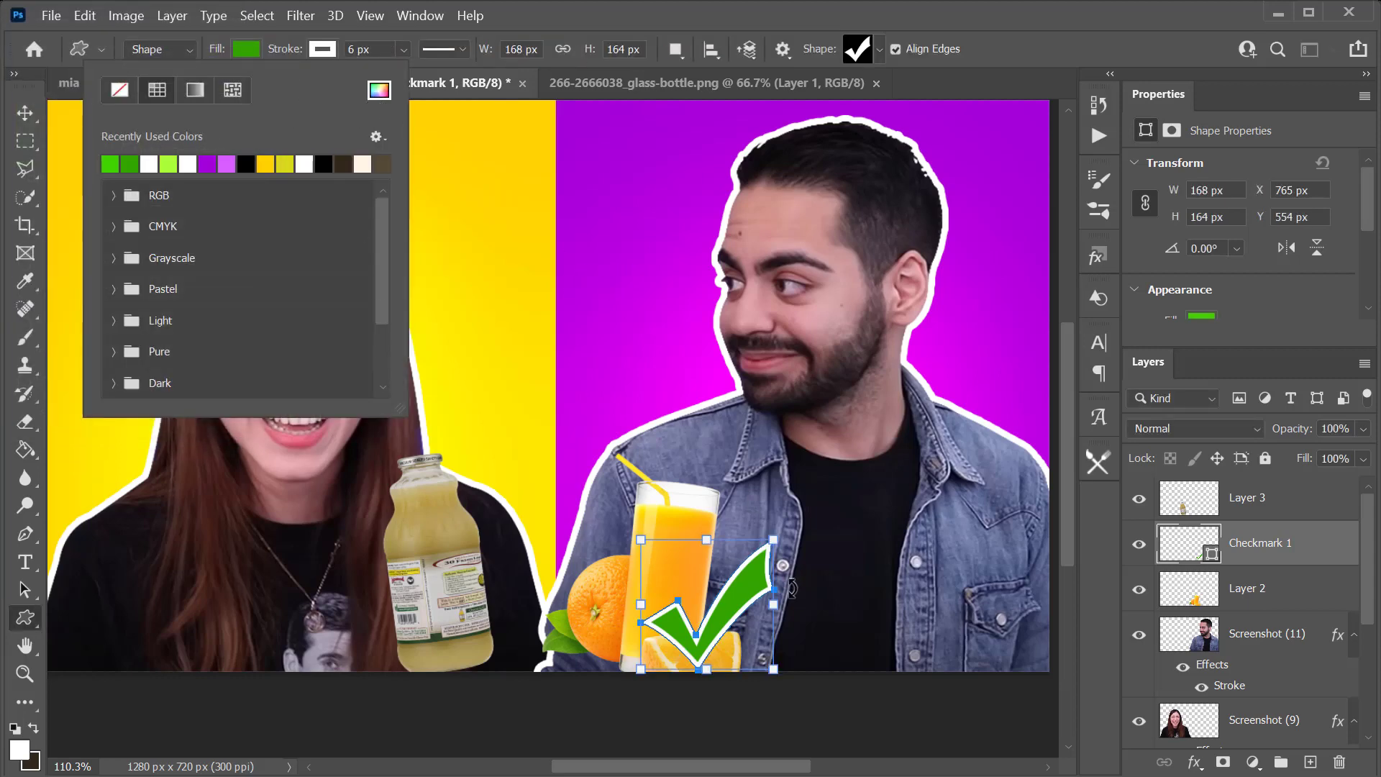
Move the checkmark over the orange juice glass, to about X 699 px, Y 535 px.
key("Escape")
key("v")
left_click_drag(727, 603, 674, 588)
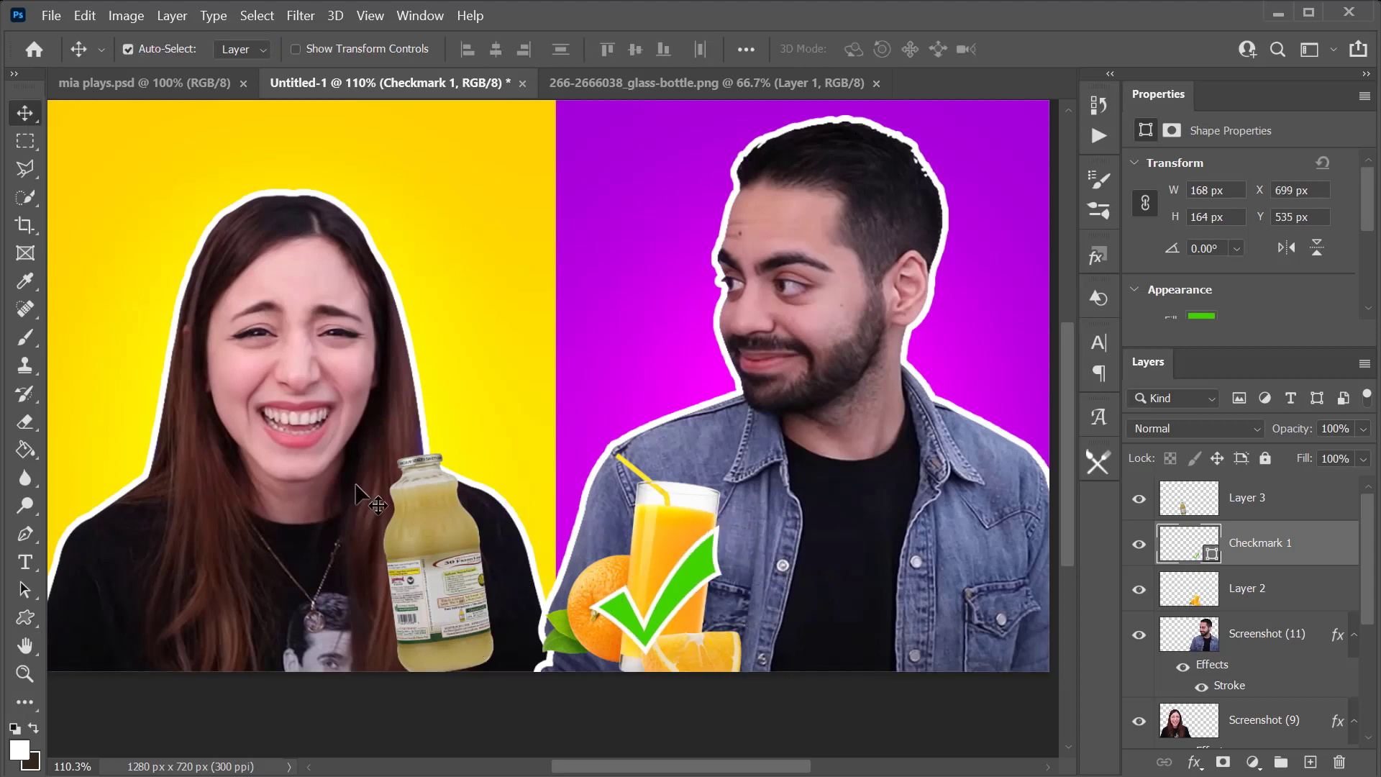
Choose the 'No' sign from the Legacy Default Shapes as the custom shape to draw.
key("u")
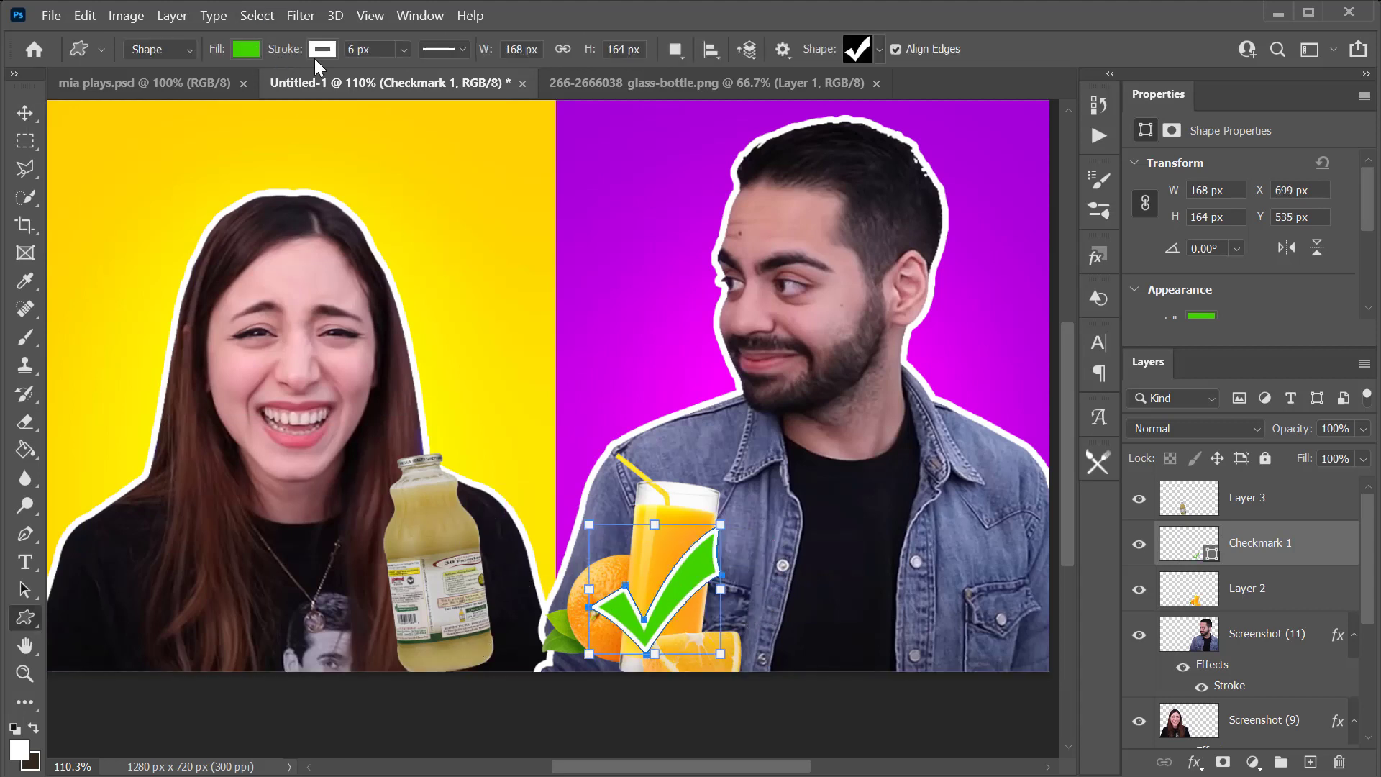
left_click(878, 49)
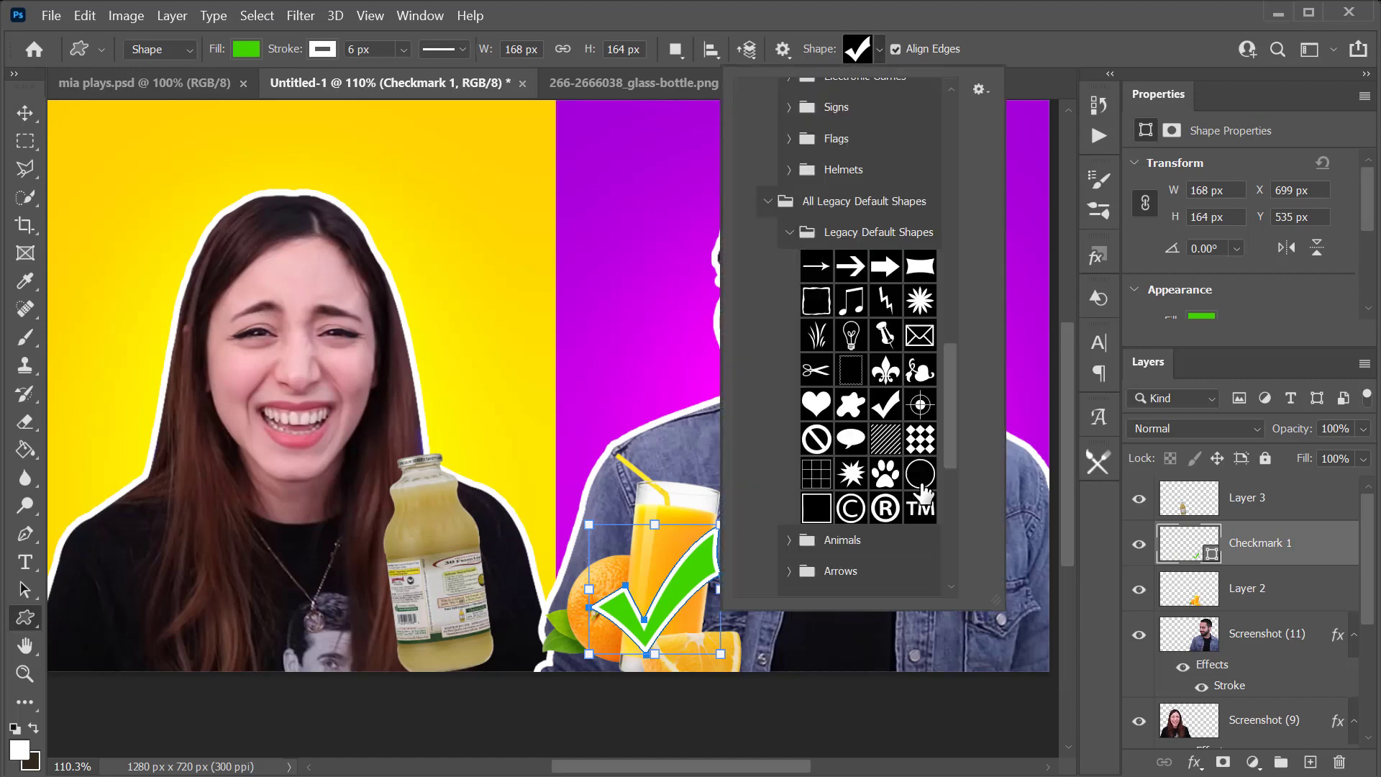
left_click(816, 439)
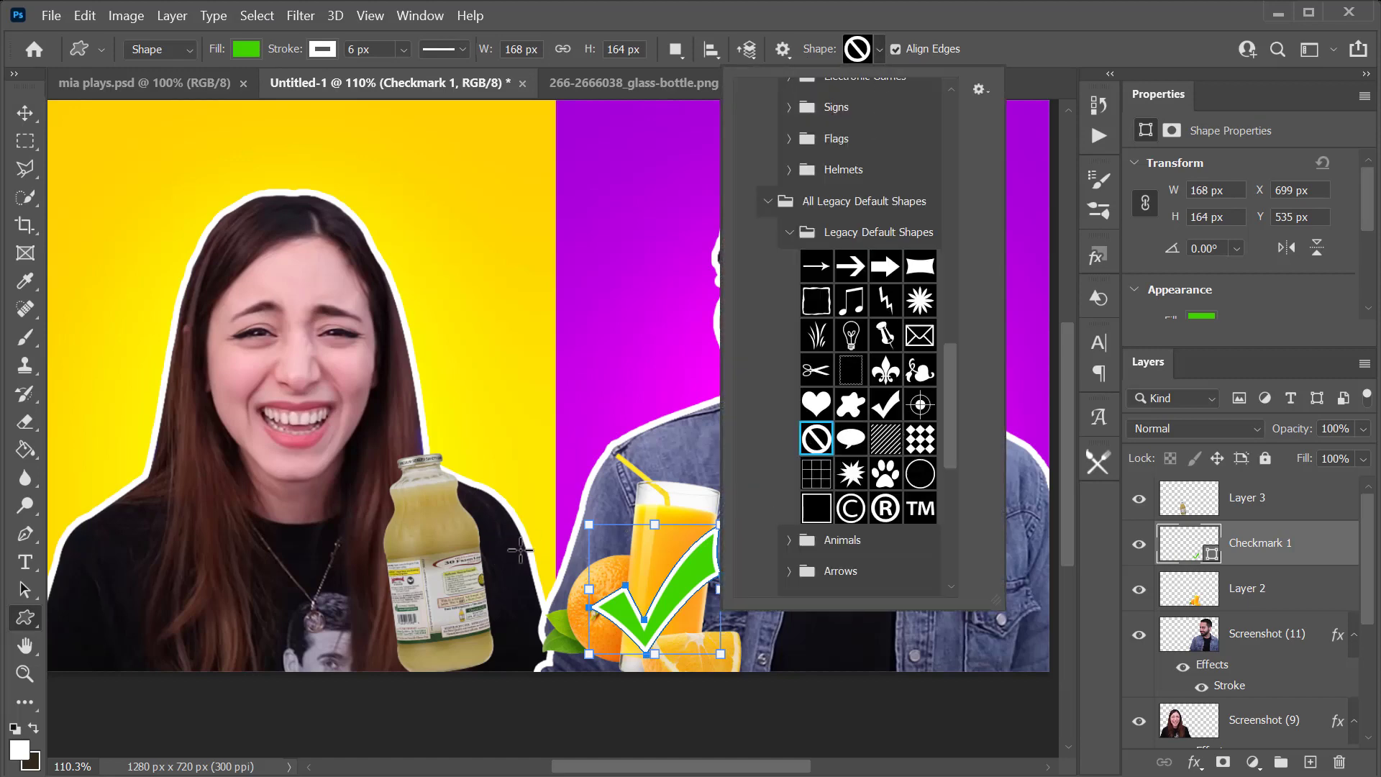
left_click_drag(370, 559, 478, 668)
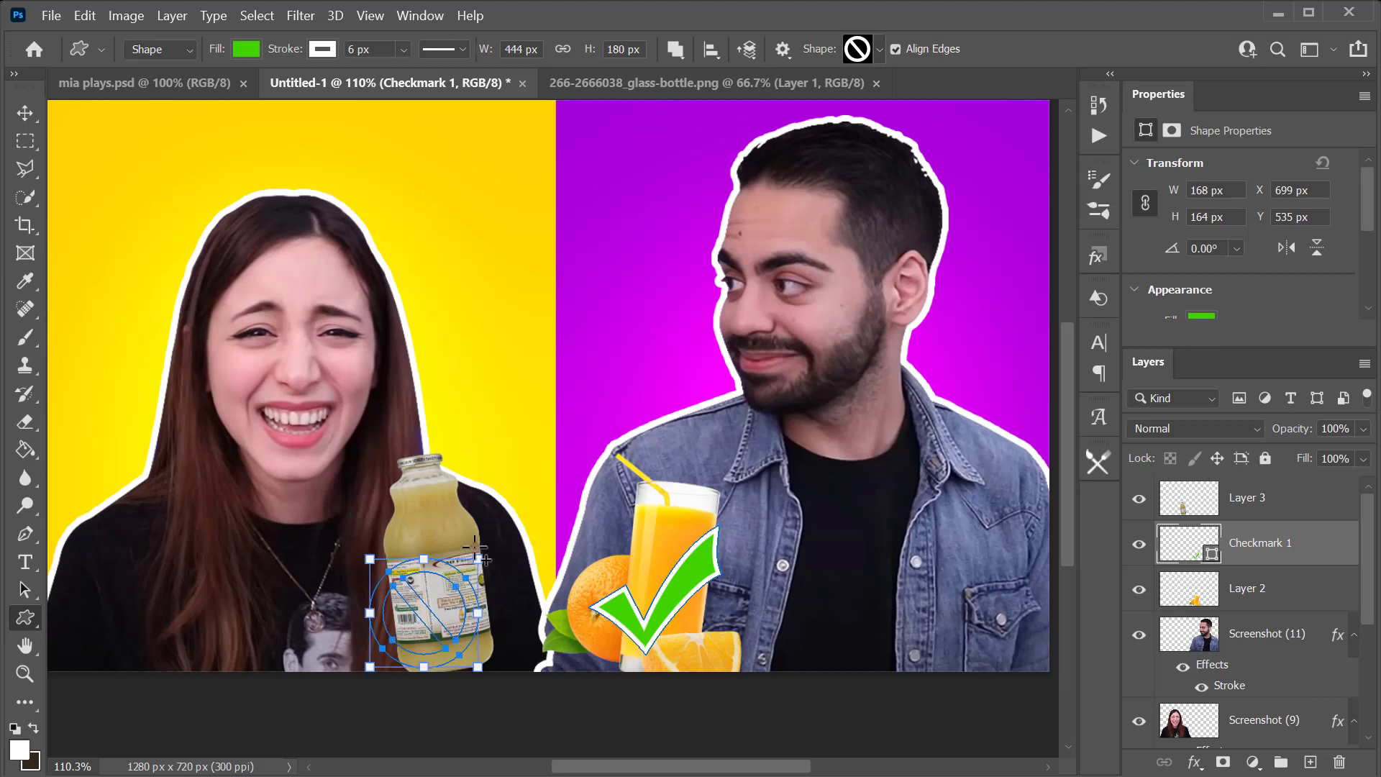
left_click_drag(1202, 564, 1185, 479)
left_click(247, 49)
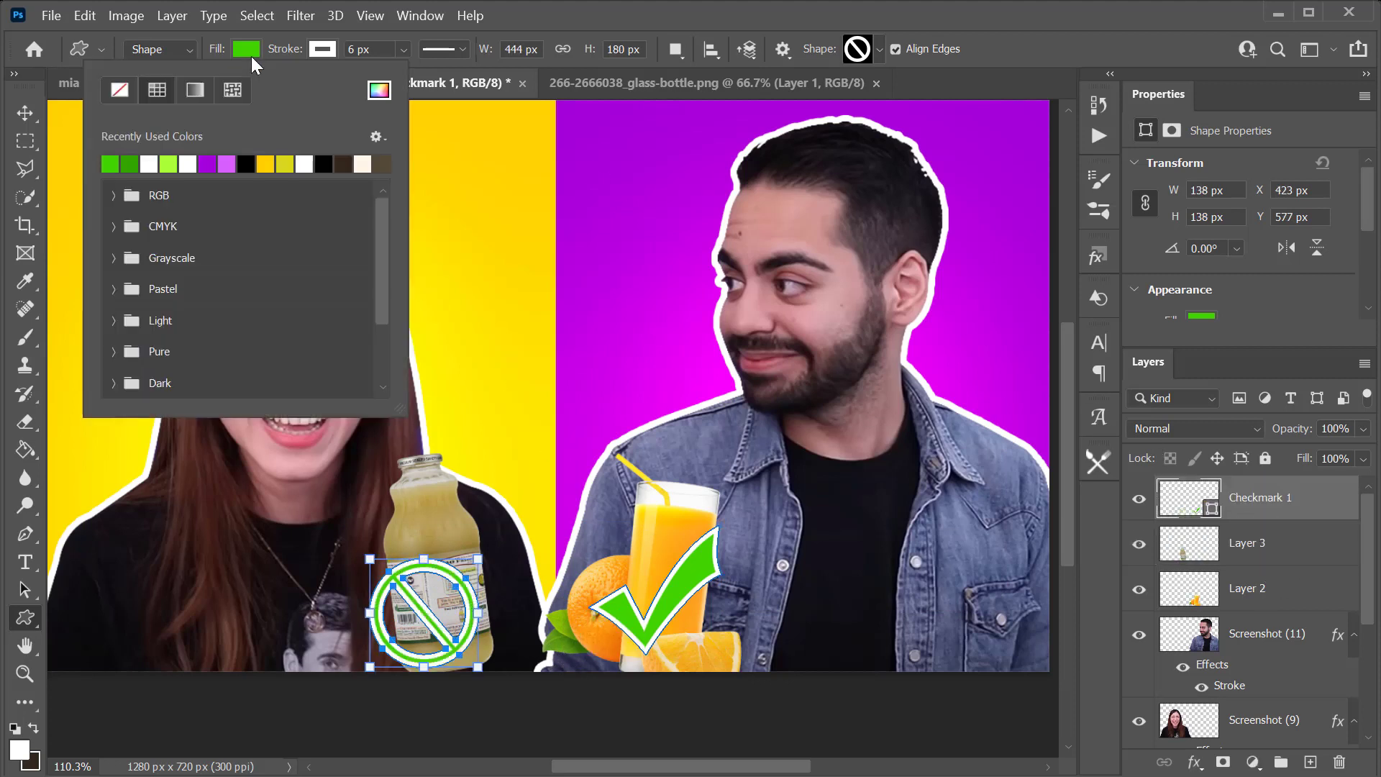
left_click(379, 90)
type("d30000")
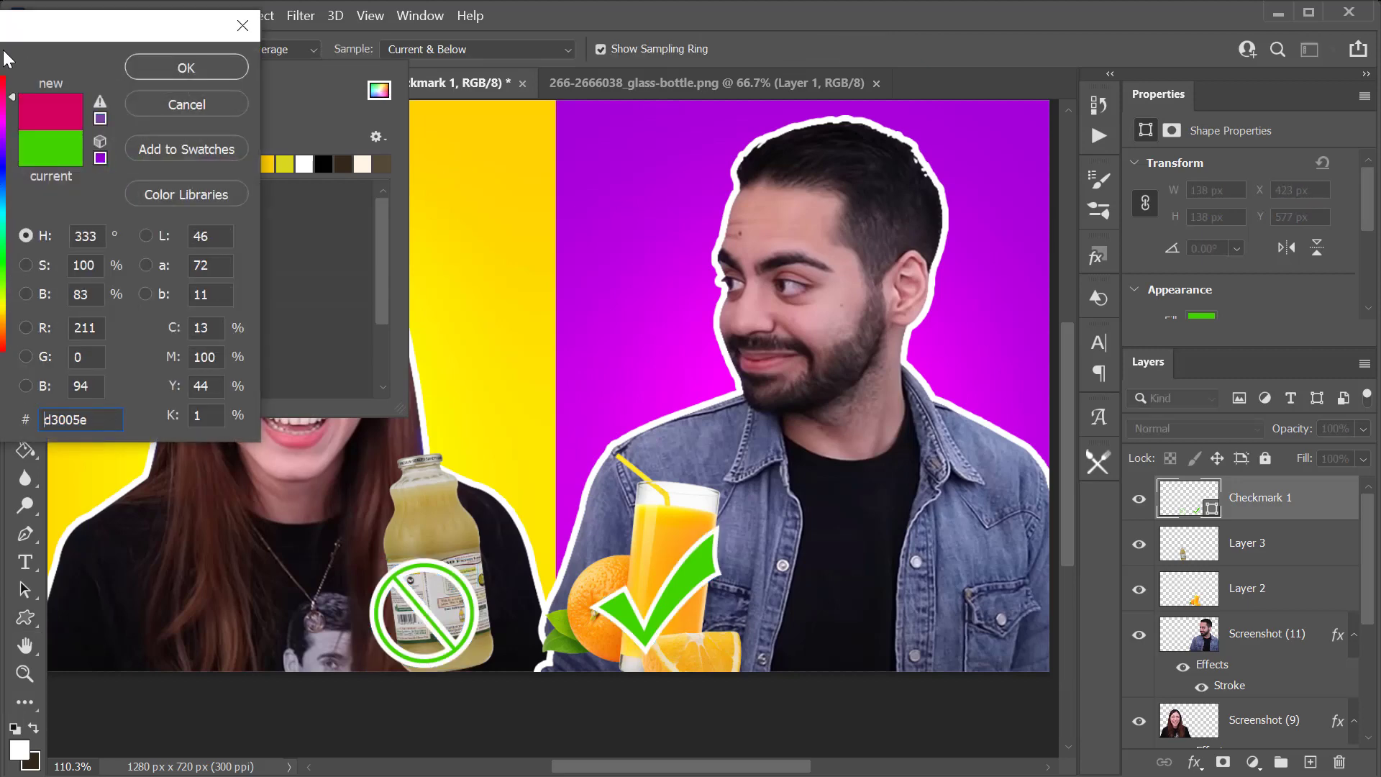
type("ff0000")
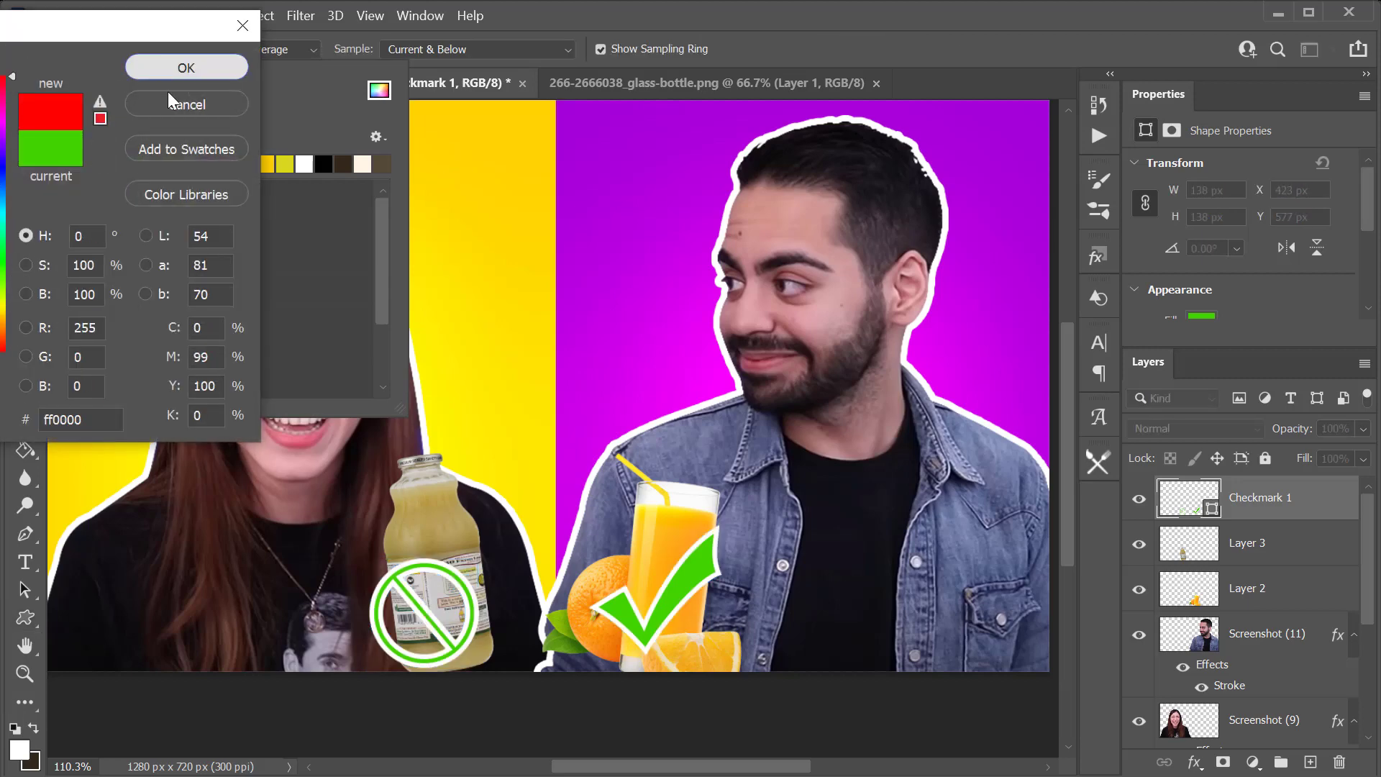
left_click(186, 67)
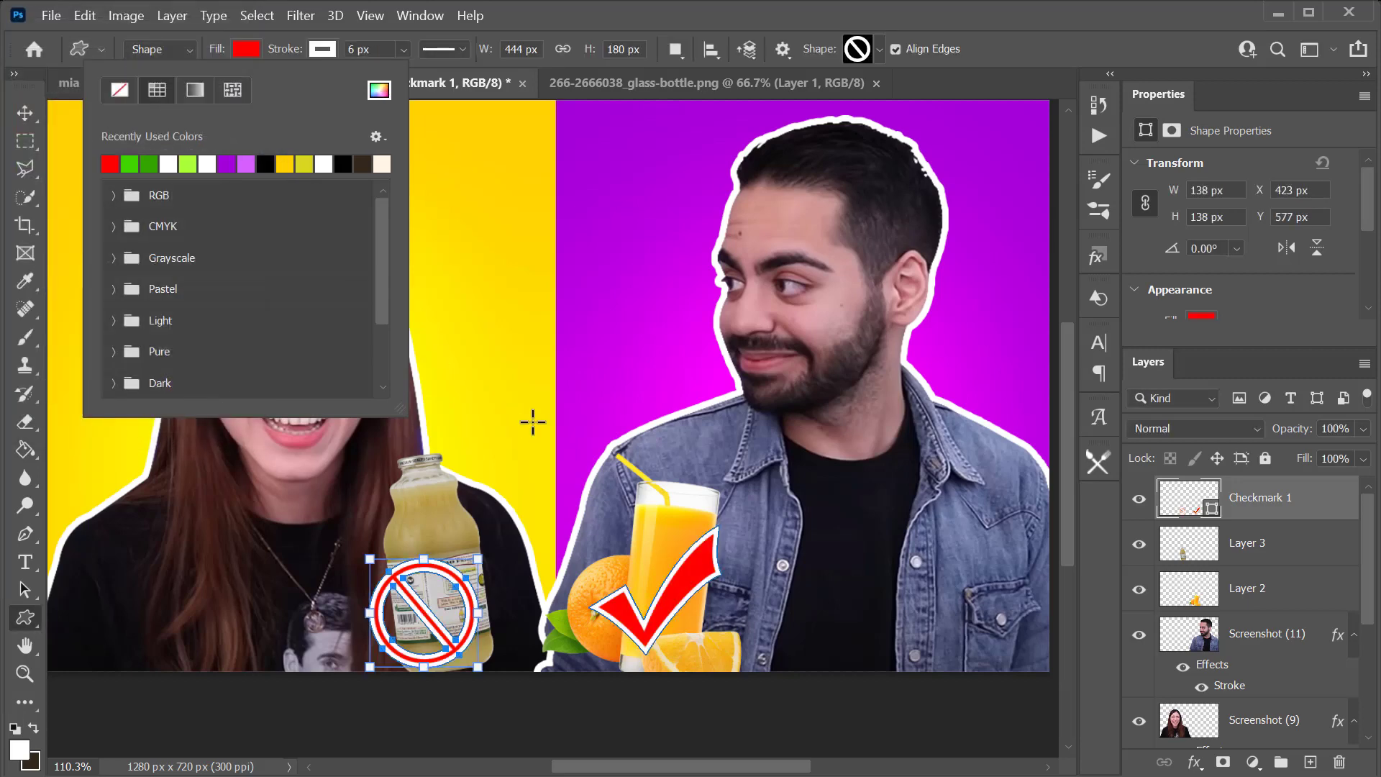
key("Escape")
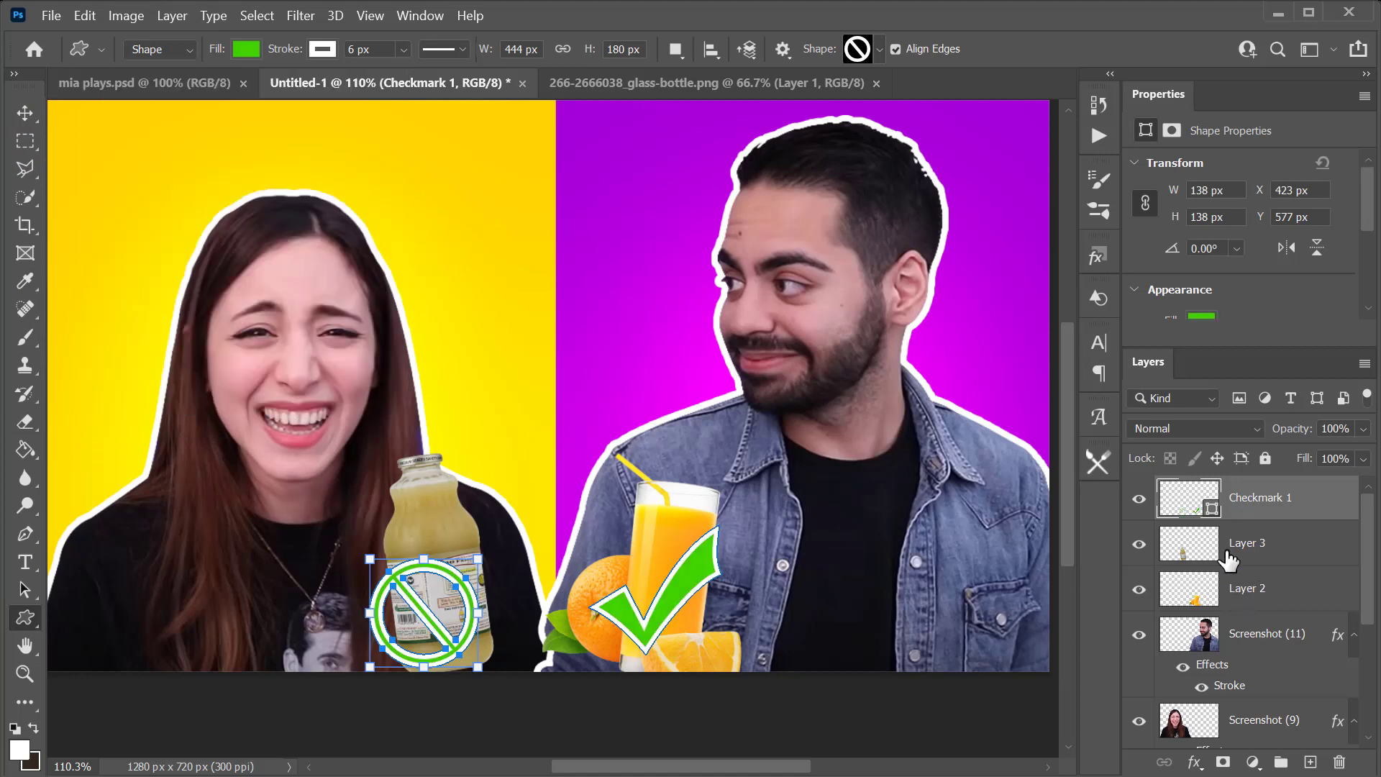
key("ctrl+bracketleft")
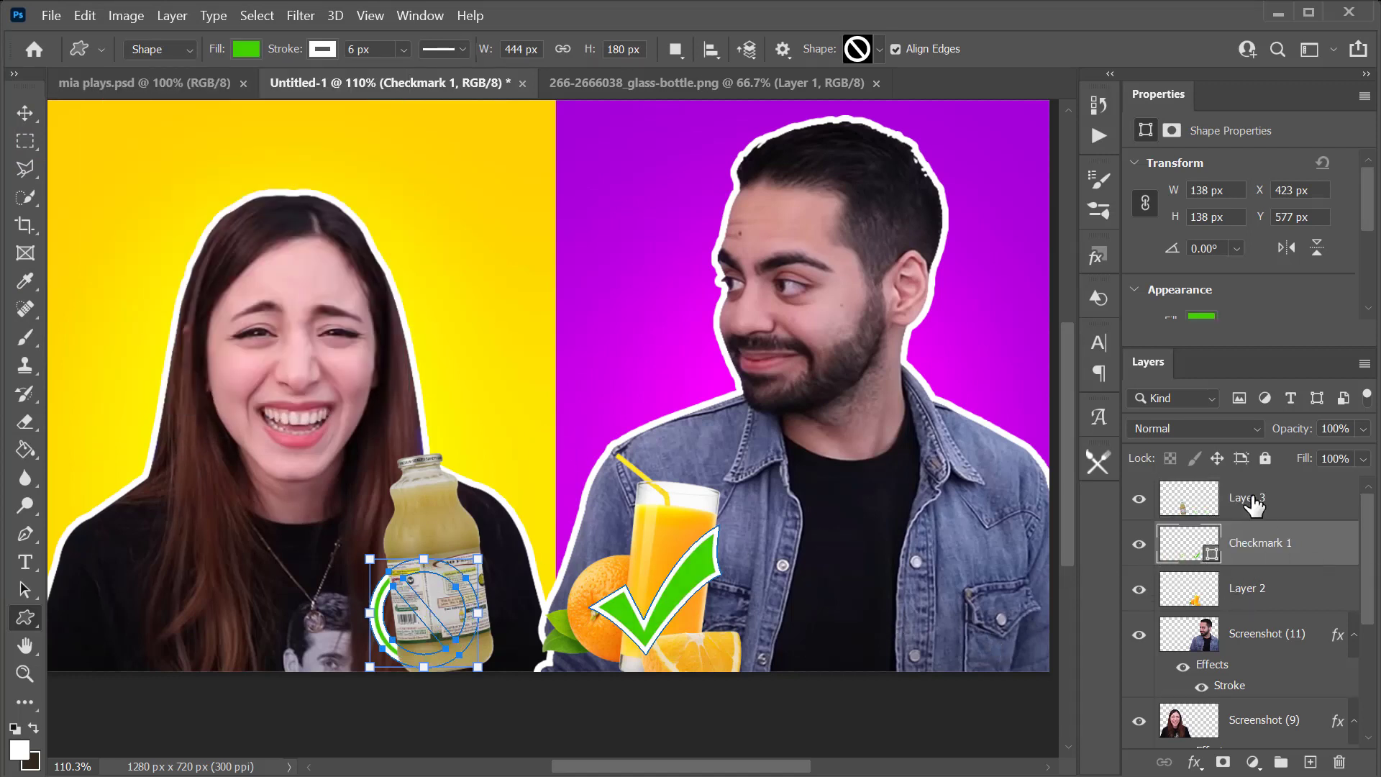
Undo the 'No' sign on the checkmark layer and redraw it about 184 px wide on its own layer over the bottle, filled red.
left_click(1286, 505)
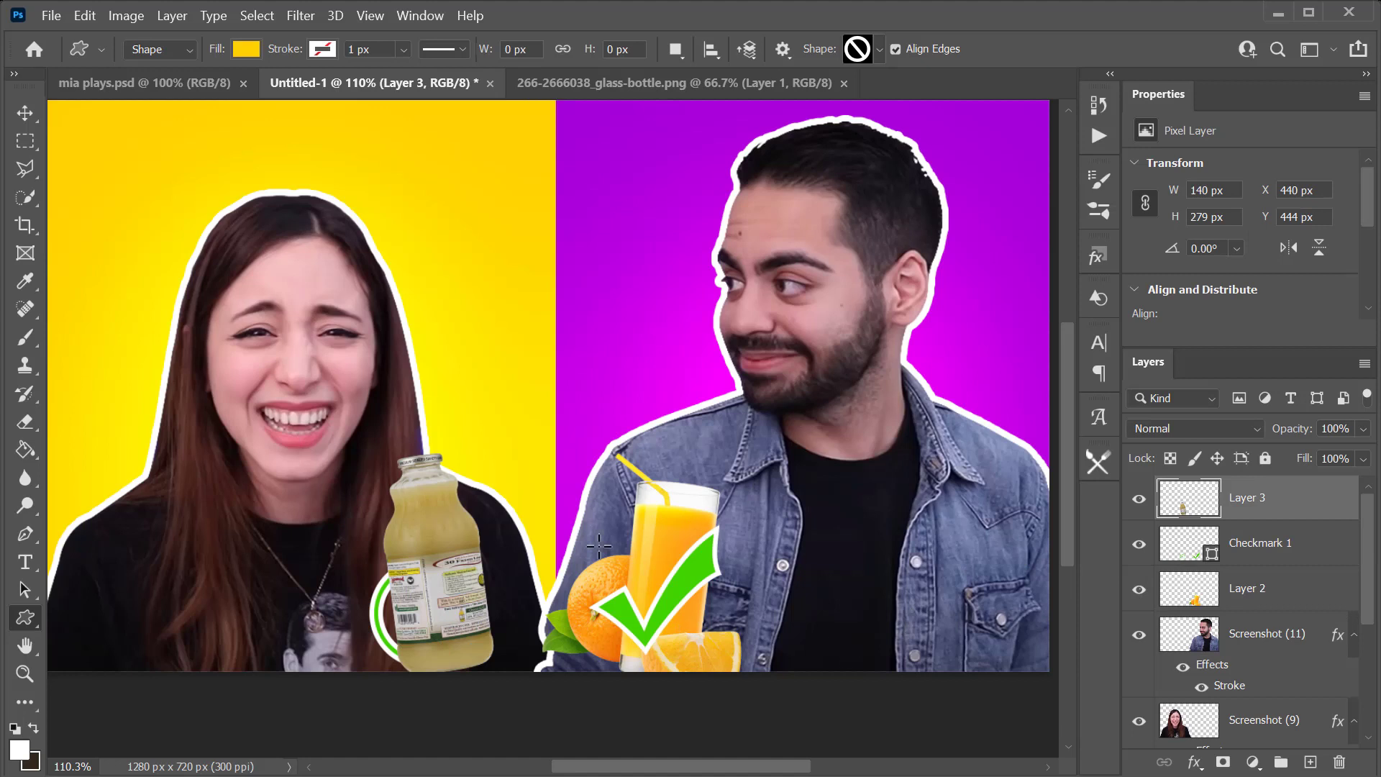
key("ctrl+z")
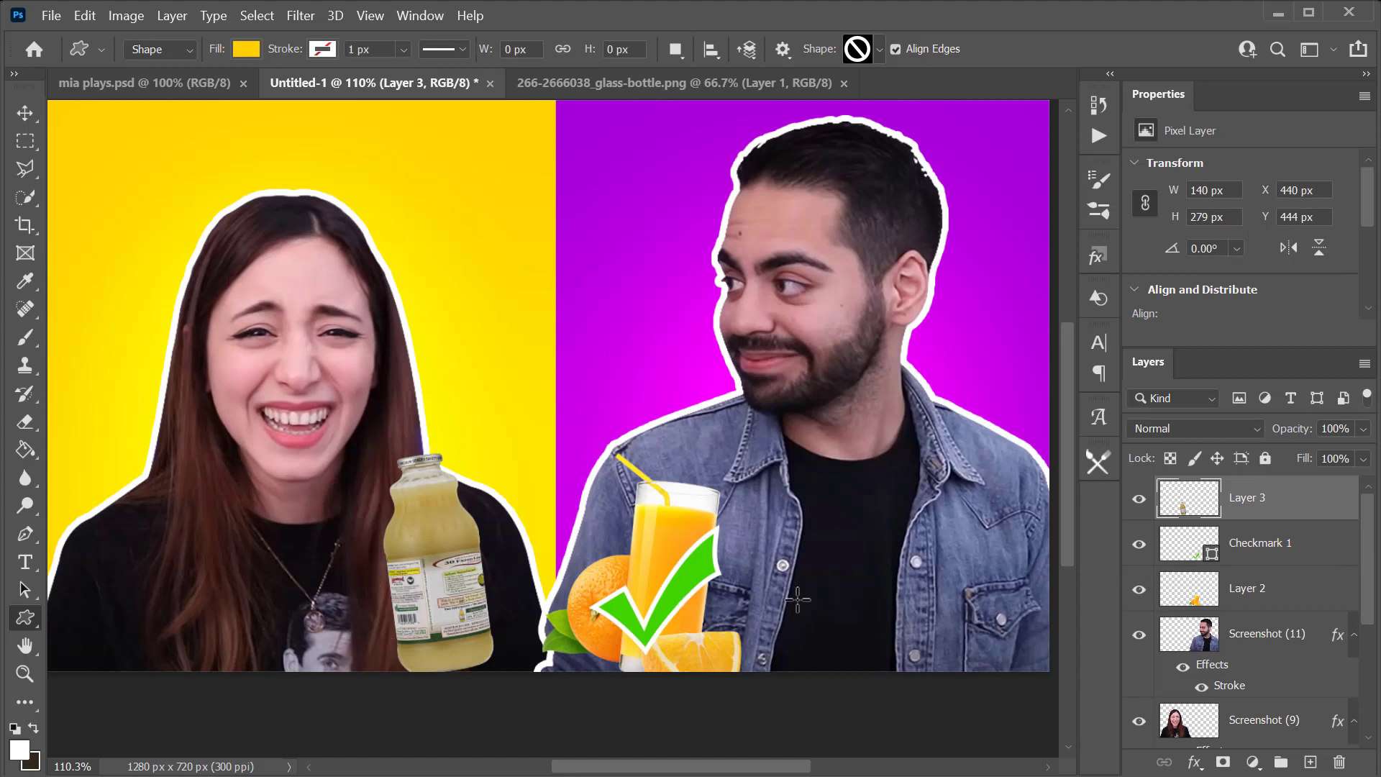
left_click_drag(331, 498, 475, 643)
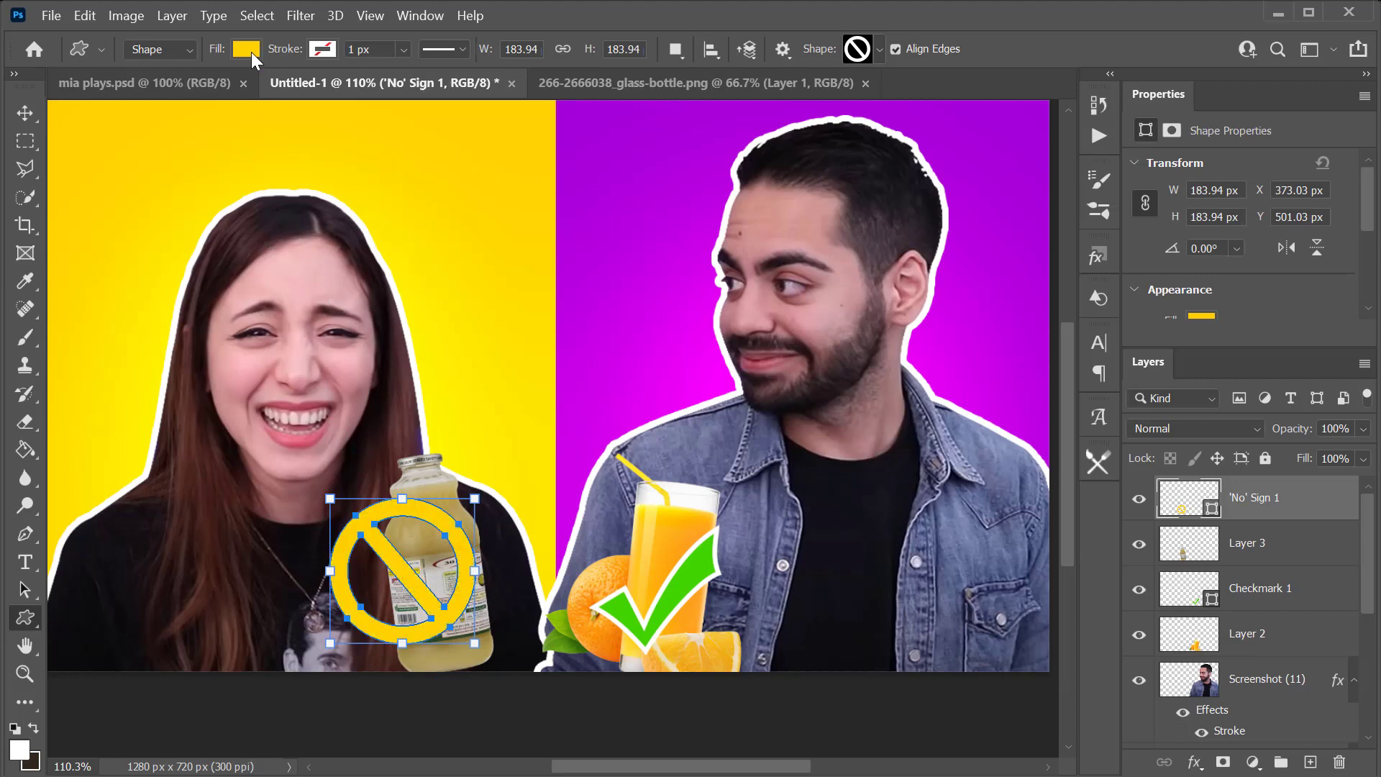
left_click(246, 49)
left_click(129, 164)
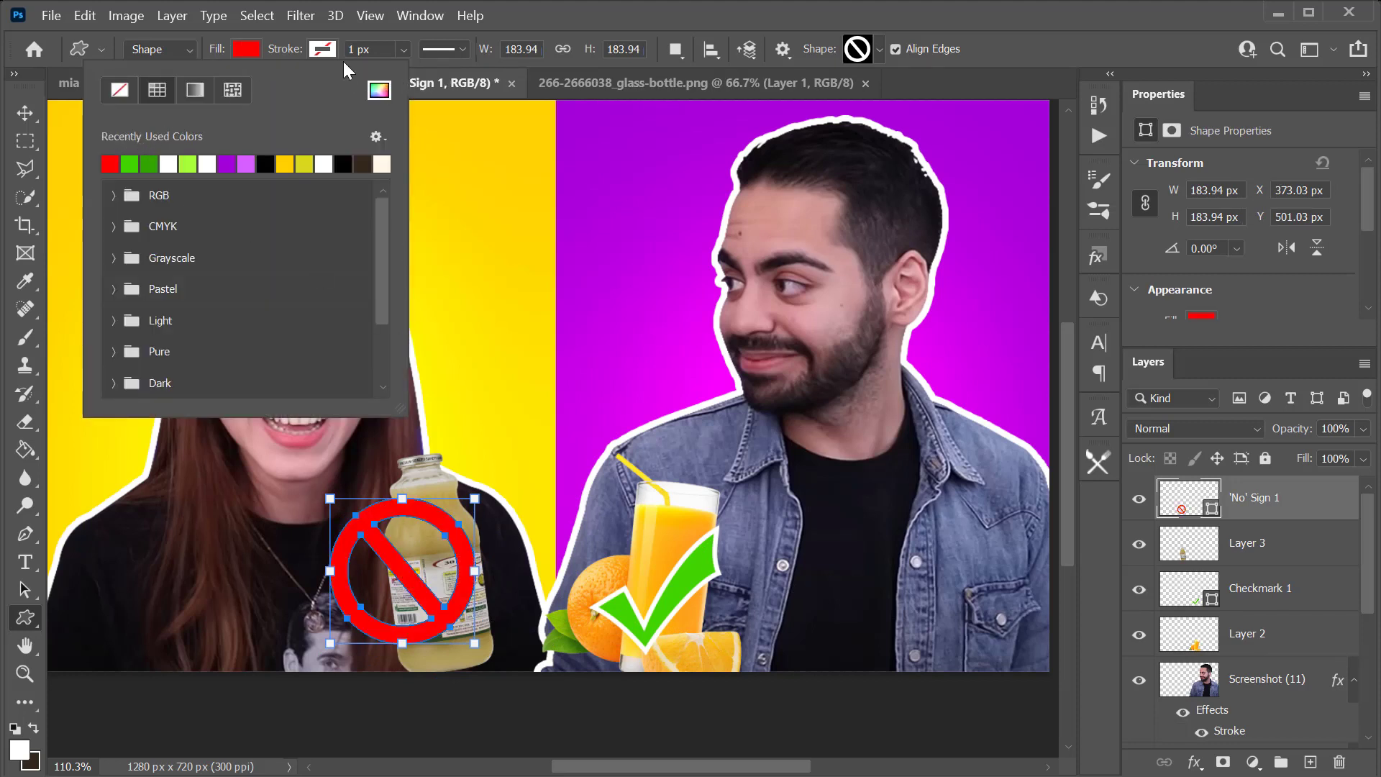
Give the red 'No' sign a white stroke 4 px wide.
left_click(324, 52)
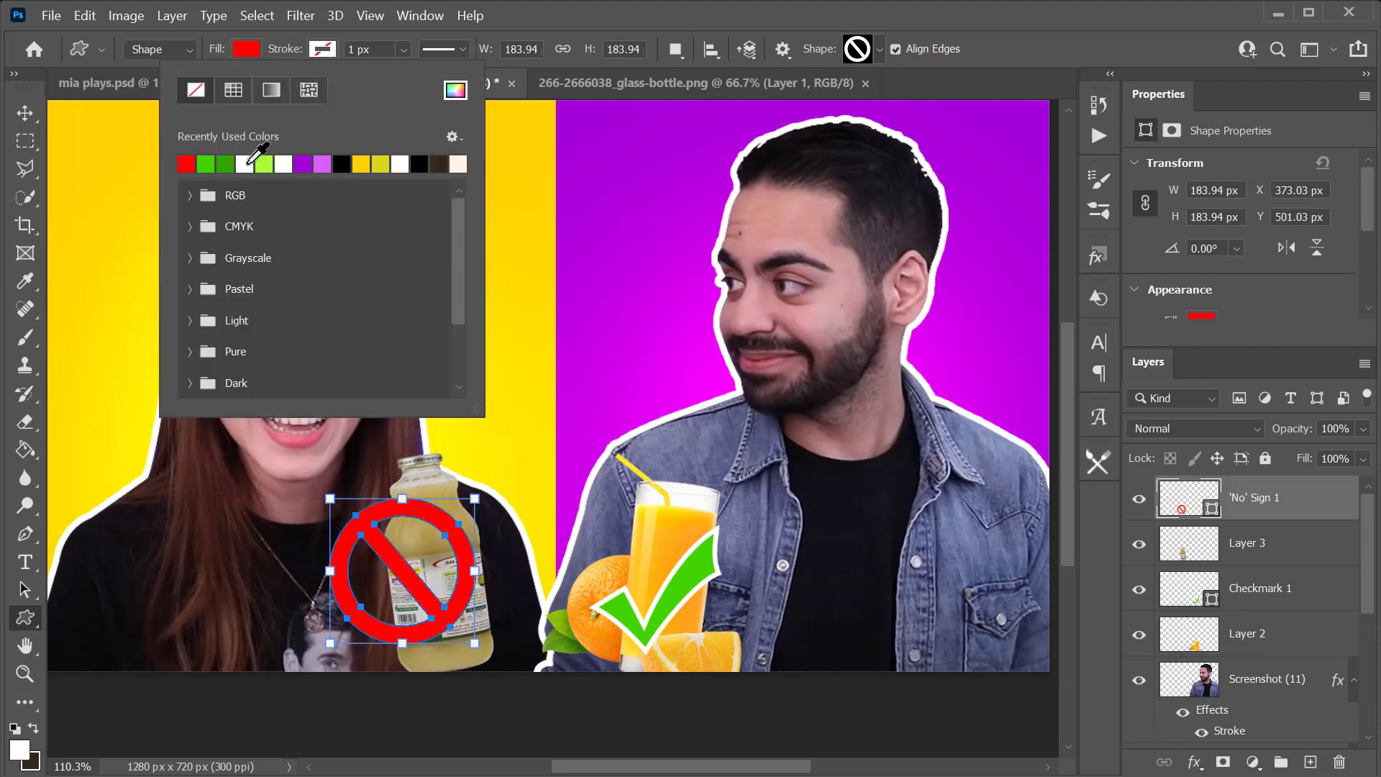
left_click(244, 164)
left_click(290, 50)
left_click_drag(290, 52, 294, 52)
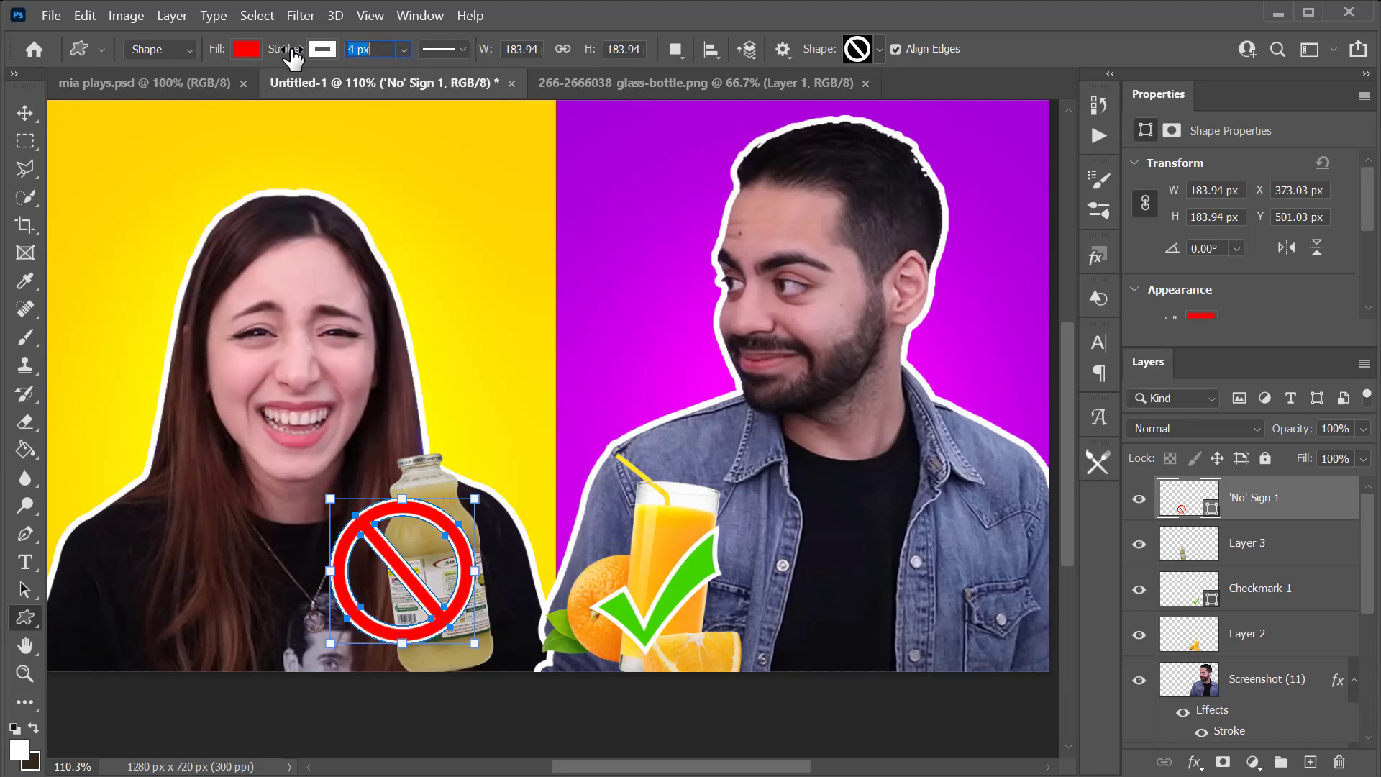
Move the 'No' sign onto the bottle at about X 418 px, Y 525 px, and shift the checkmark to about X 707 px, Y 525 px.
key("v")
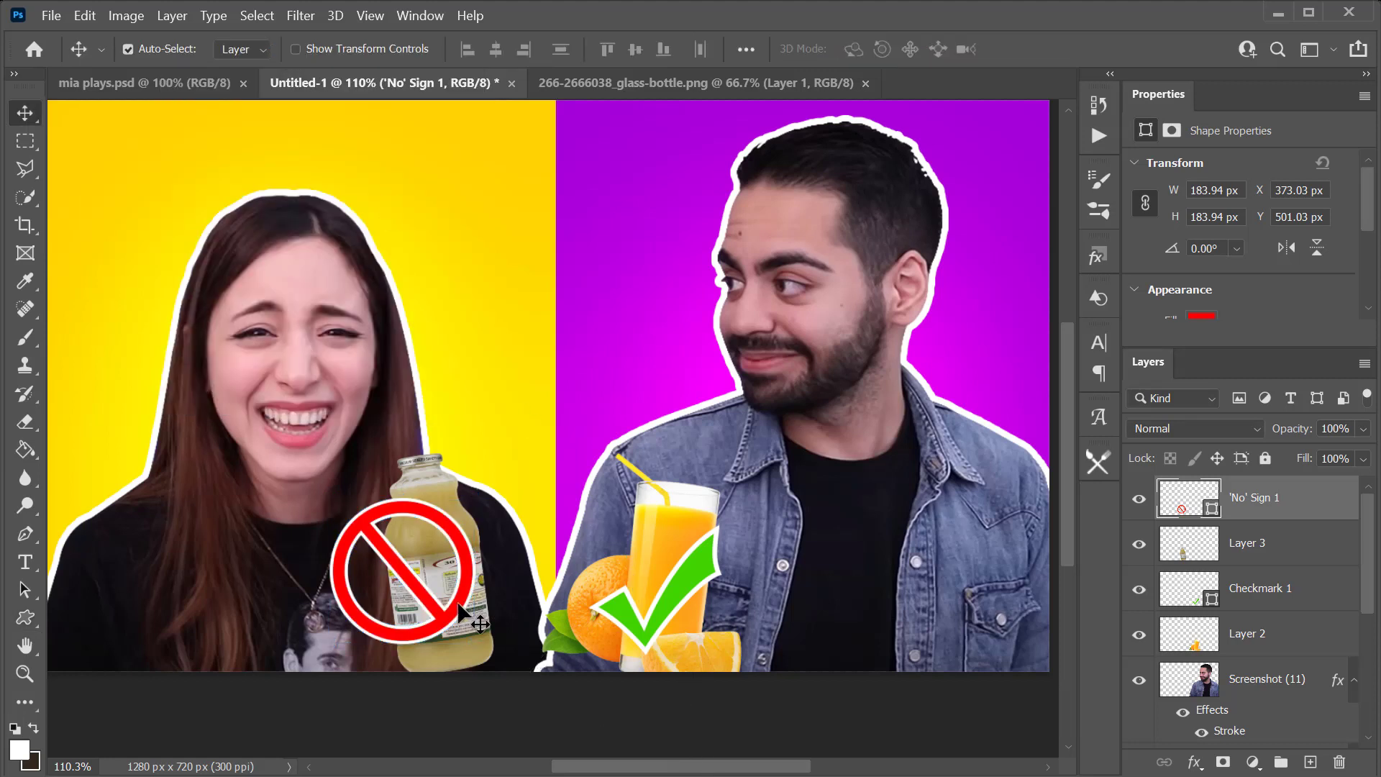
left_click_drag(464, 612, 500, 630)
left_click_drag(680, 586, 653, 581)
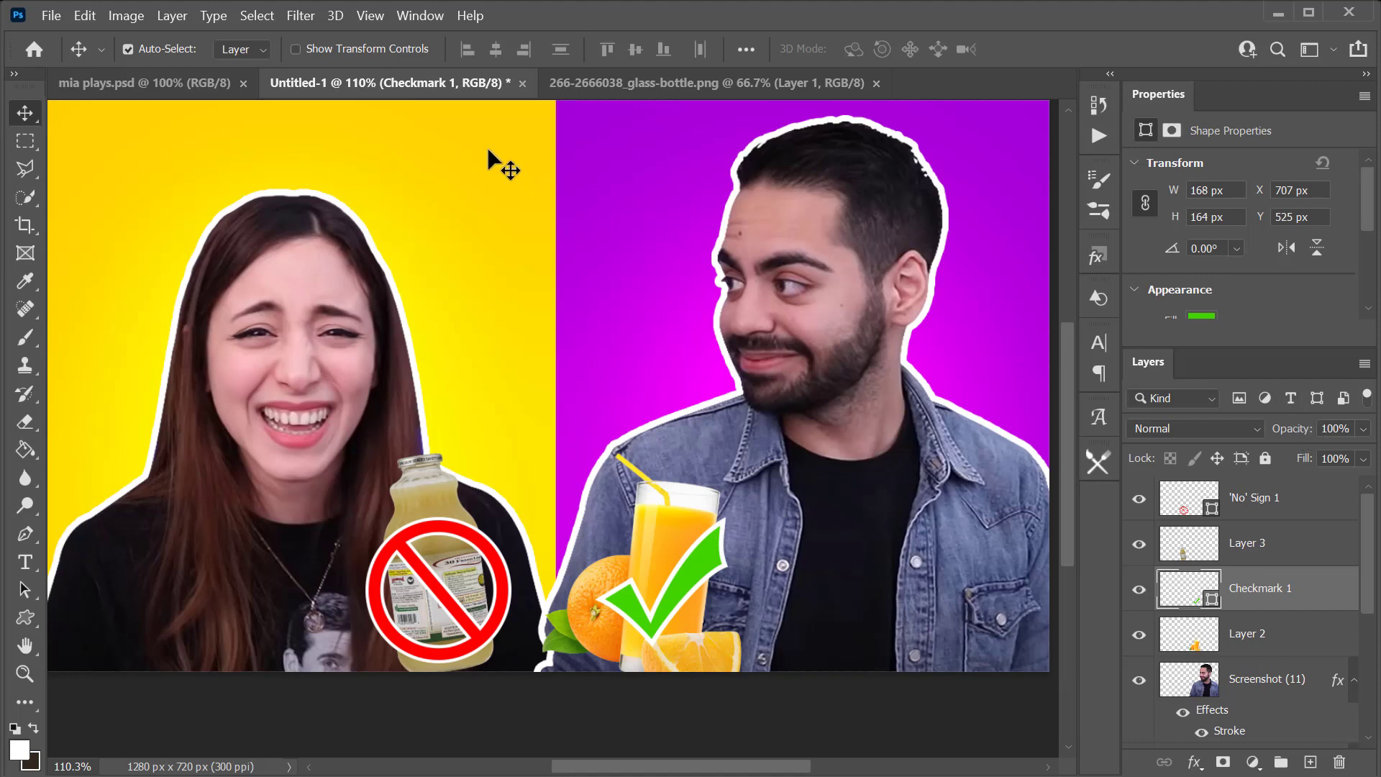
Shift the purple background rectangle toward the man so the yellow area extends farther across the canvas.
mouse_move(486, 146)
left_mouse_down()
mouse_move(522, 153)
mouse_move(503, 149)
left_mouse_up()
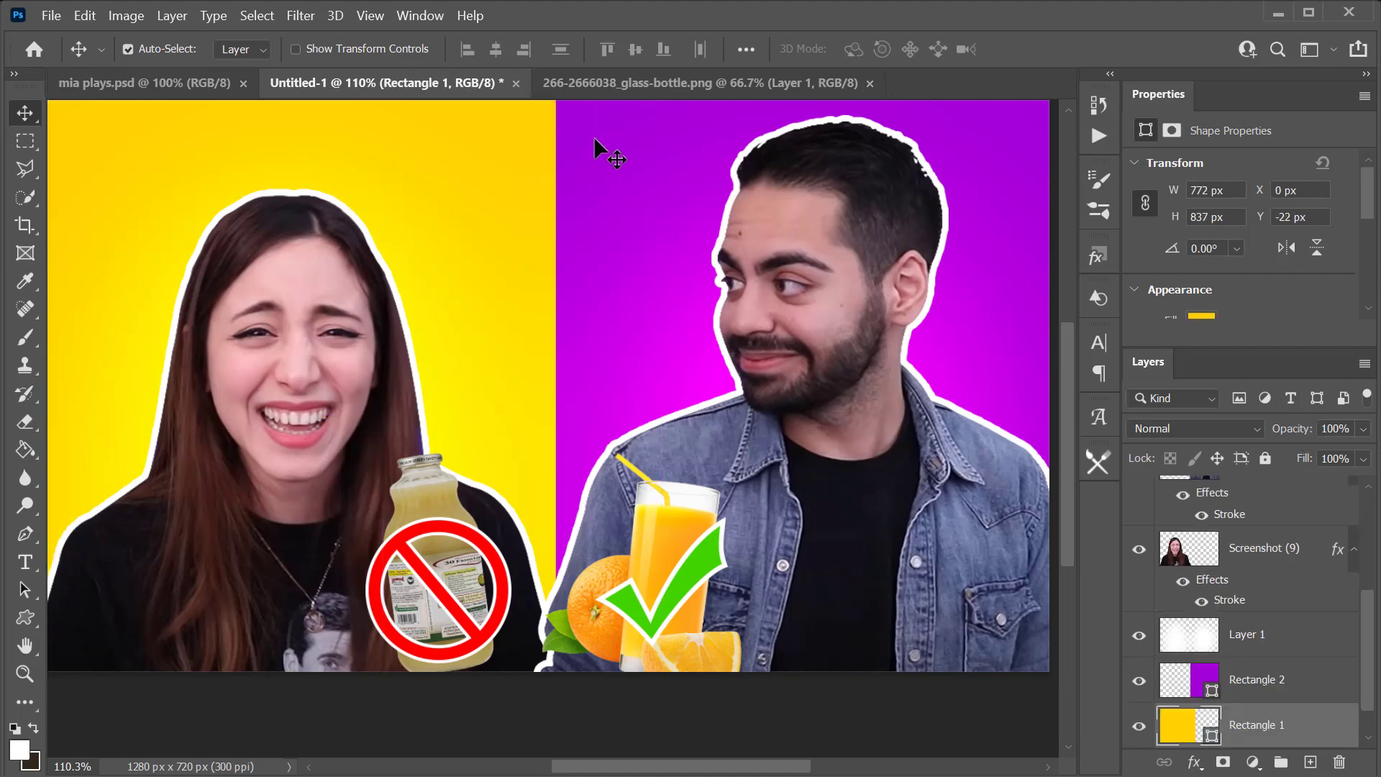
left_click_drag(593, 136, 643, 141)
Draw a rectangle about 416 by 121 px between the two heads, on a new layer above the 'No' sign.
left_click_drag(1364, 640, 1358, 504)
left_click(1302, 504)
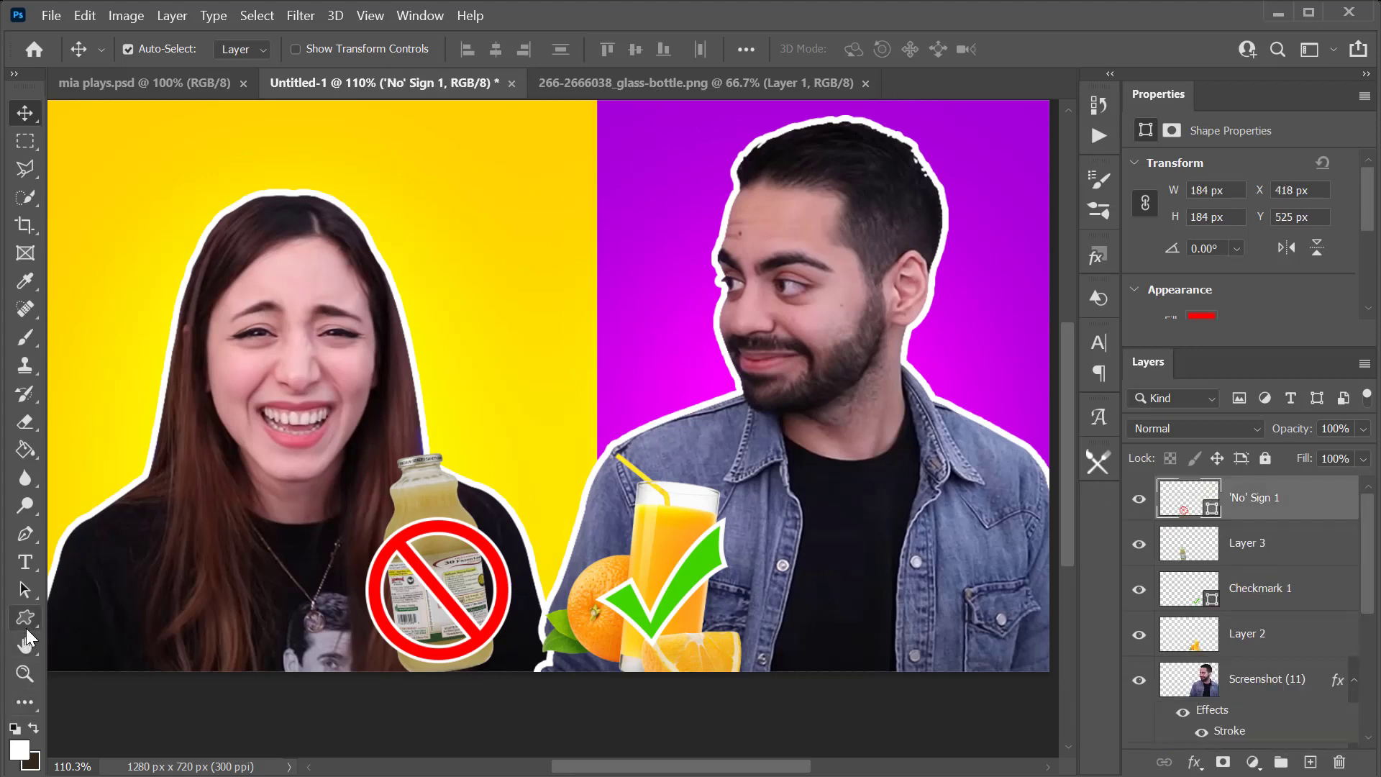
left_click_drag(26, 627, 113, 619)
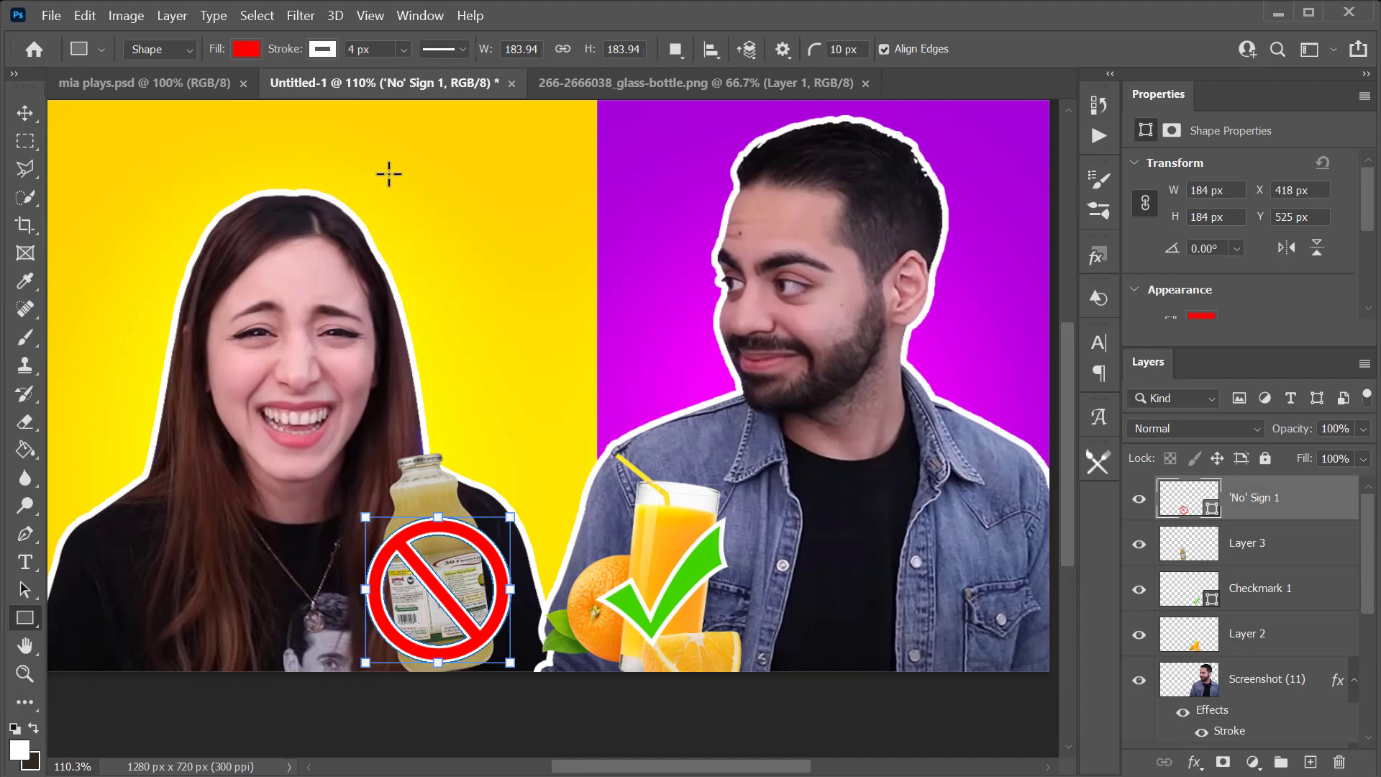
left_click_drag(374, 160, 704, 255)
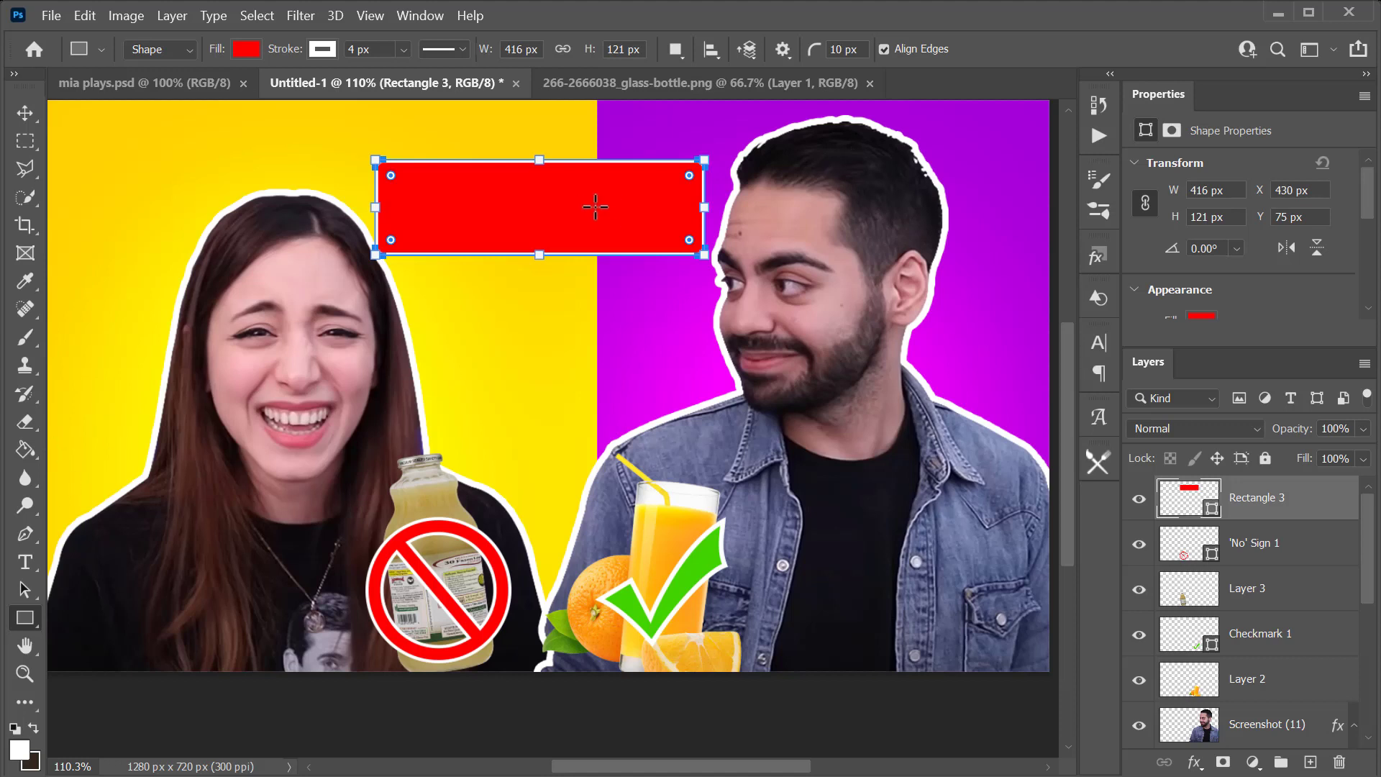
Remove the stroke from the new rectangle and fill it with white.
left_click(321, 50)
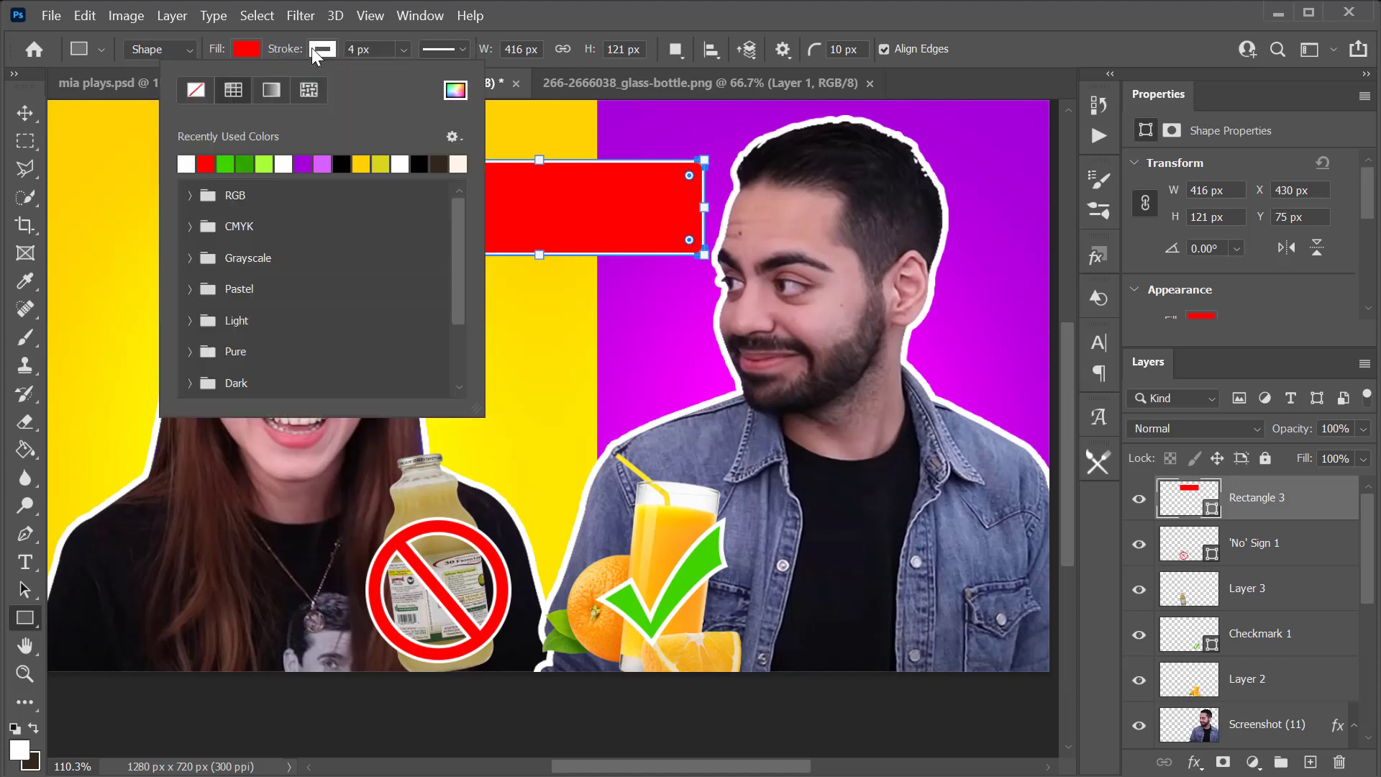
left_click(197, 89)
left_click(242, 53)
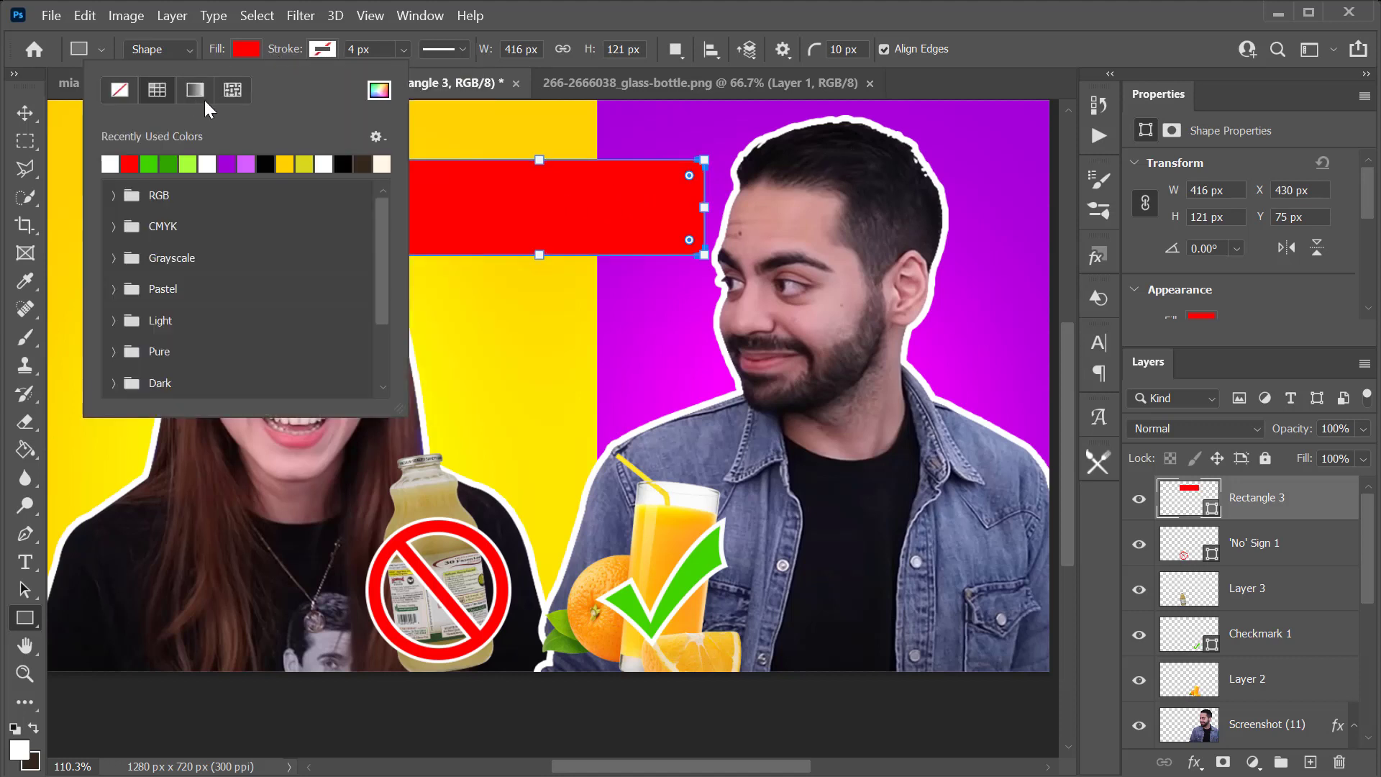
left_click(105, 163)
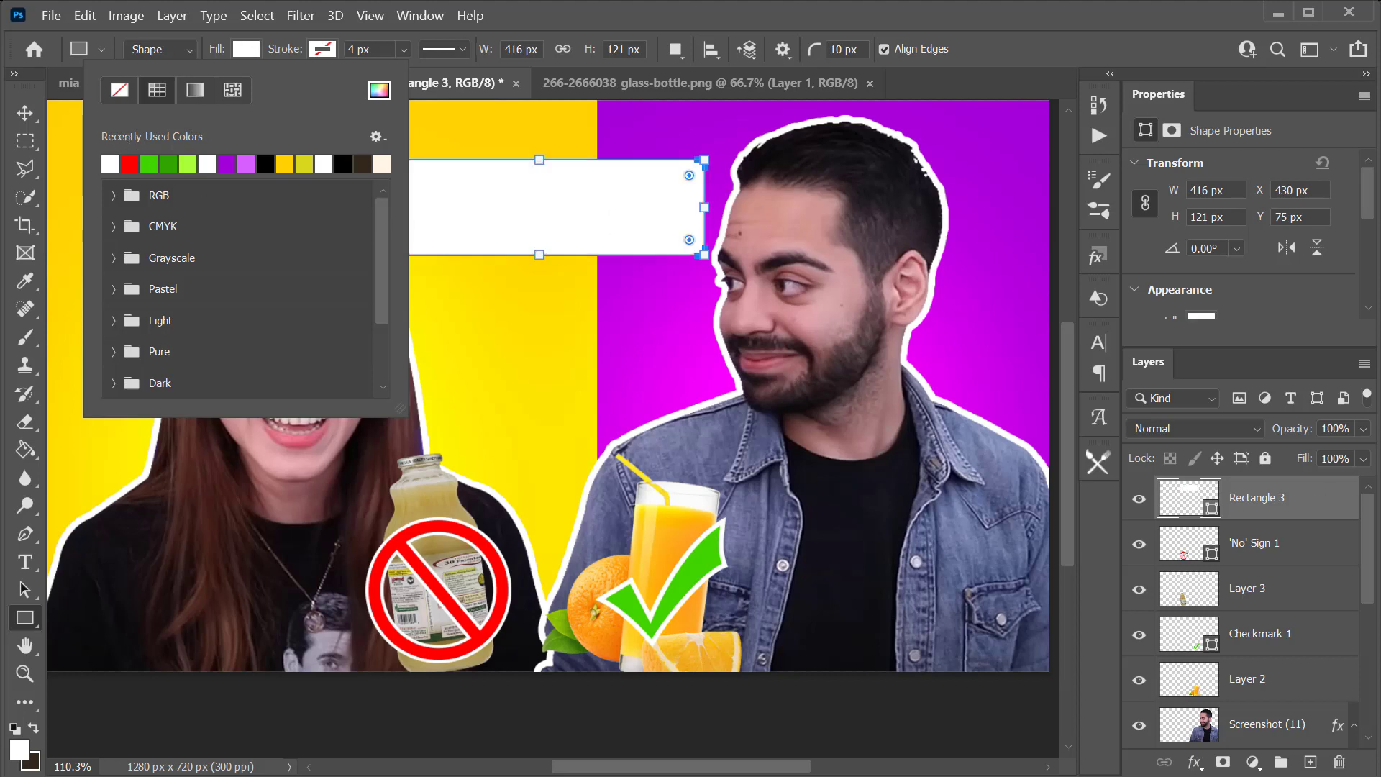
Set all corner radii of the white rectangle to 0 px.
scroll(1234, 177, "down", 3)
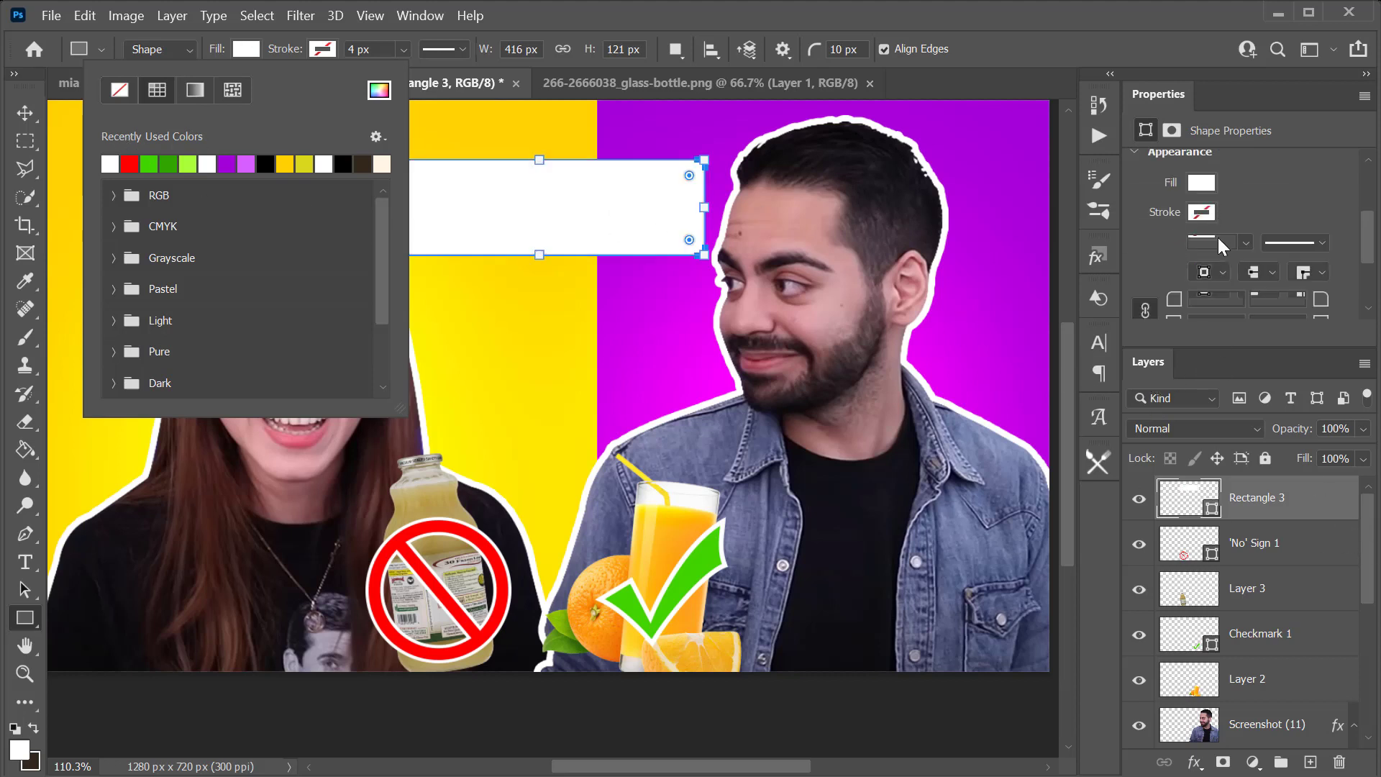
left_click(1213, 264)
key("Return")
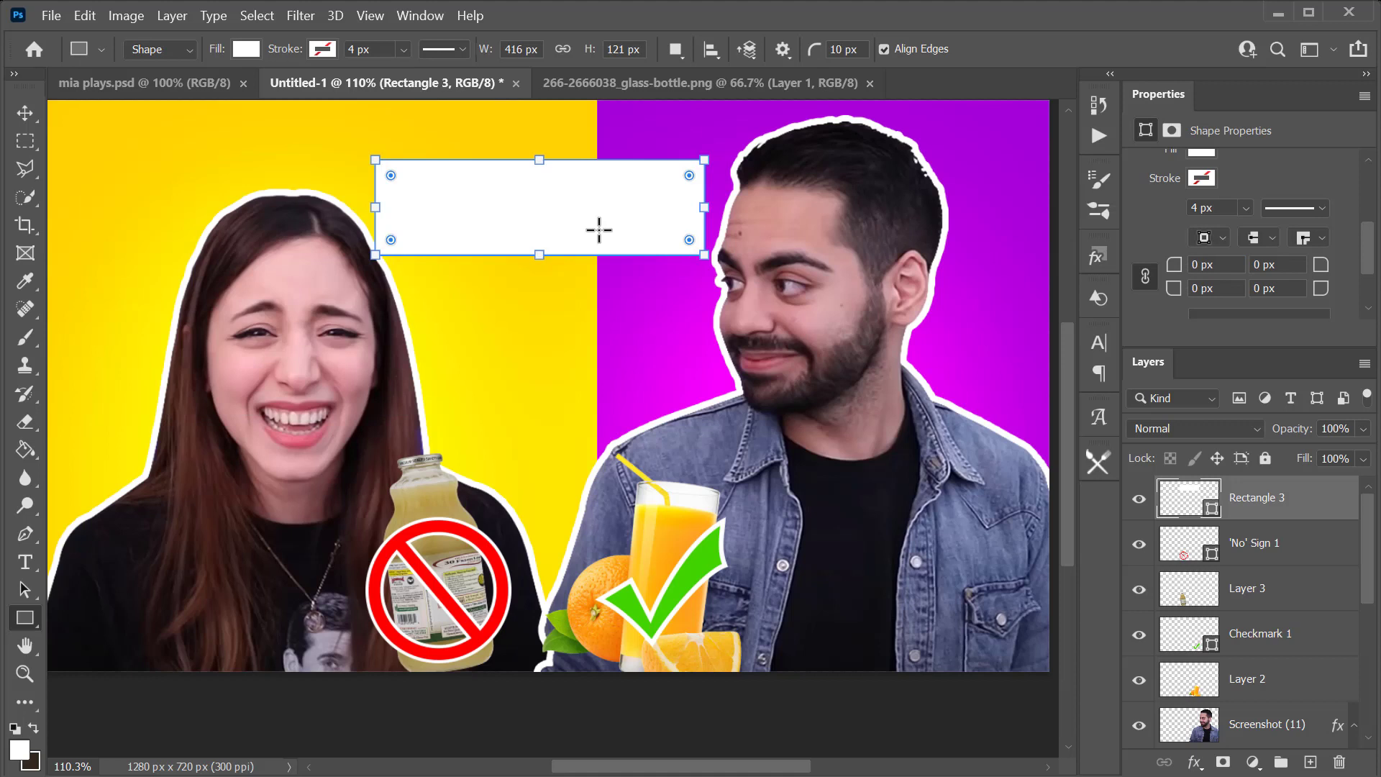
key("Return")
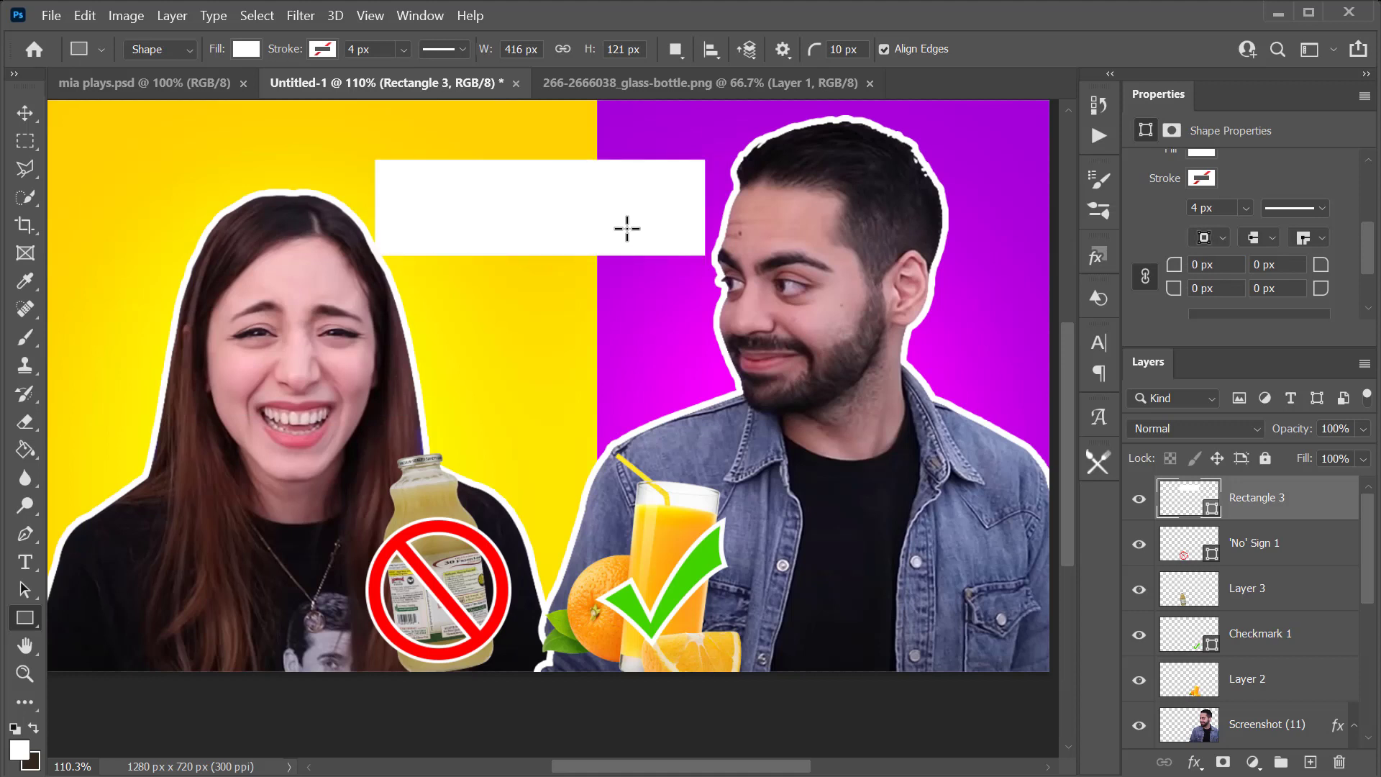
Distort the white rectangle so it tapers toward the man's side, and nudge it slightly up and toward him.
key("ctrl+t")
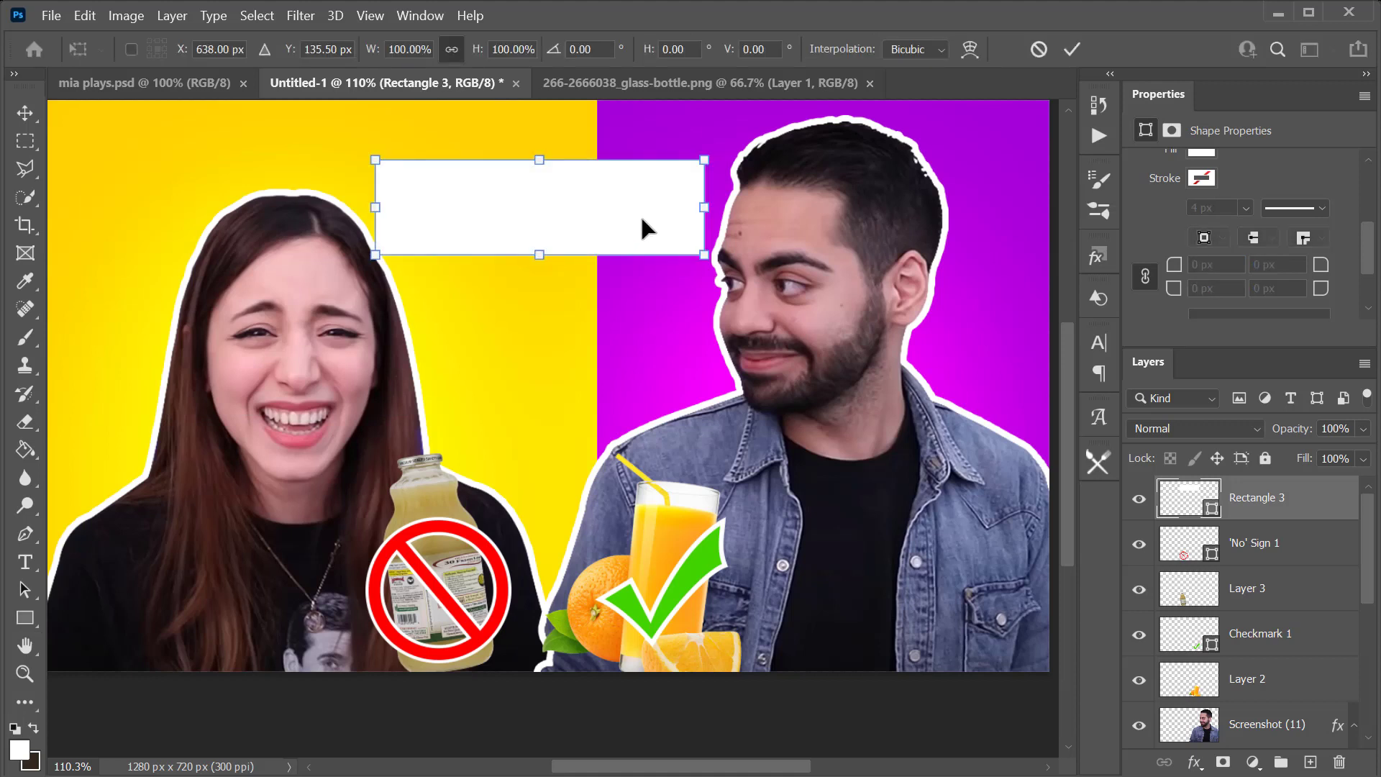
right_click(641, 219)
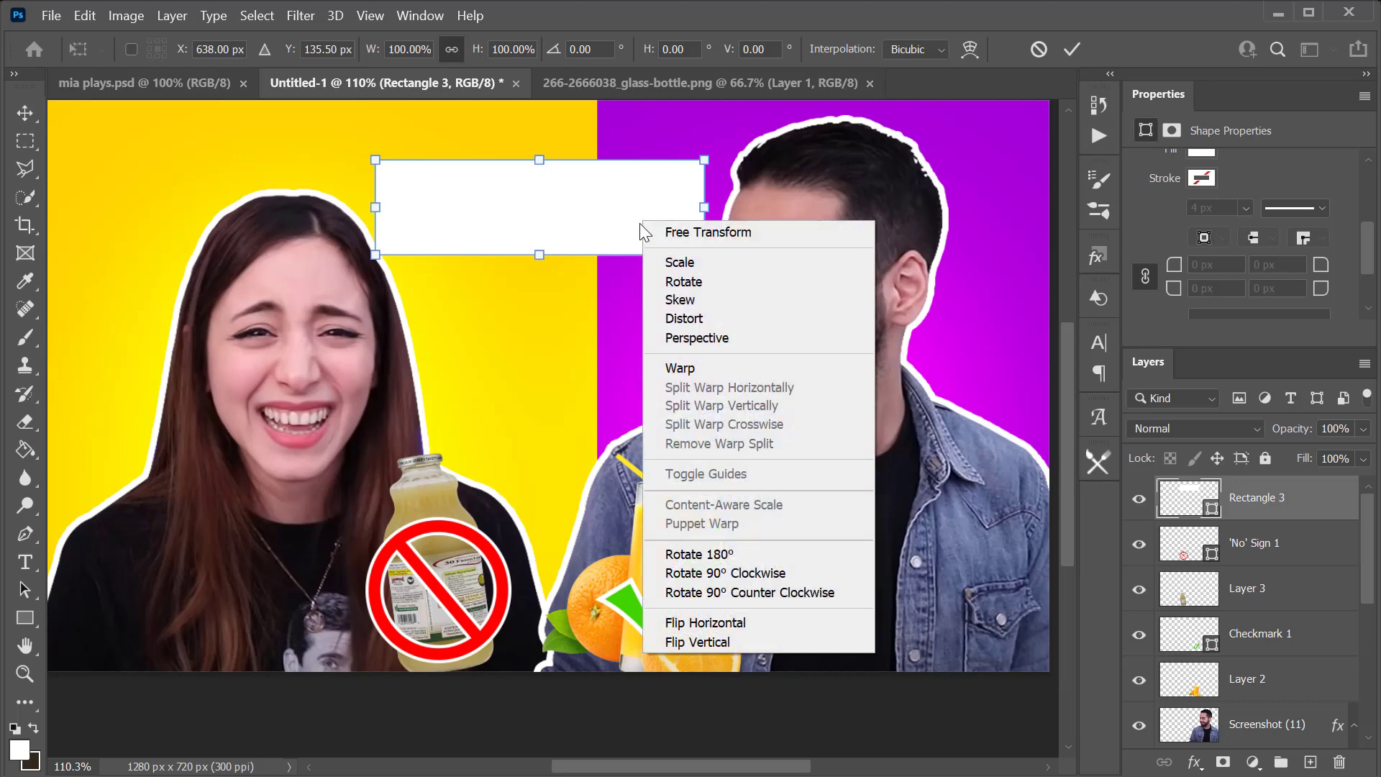
left_click(731, 322)
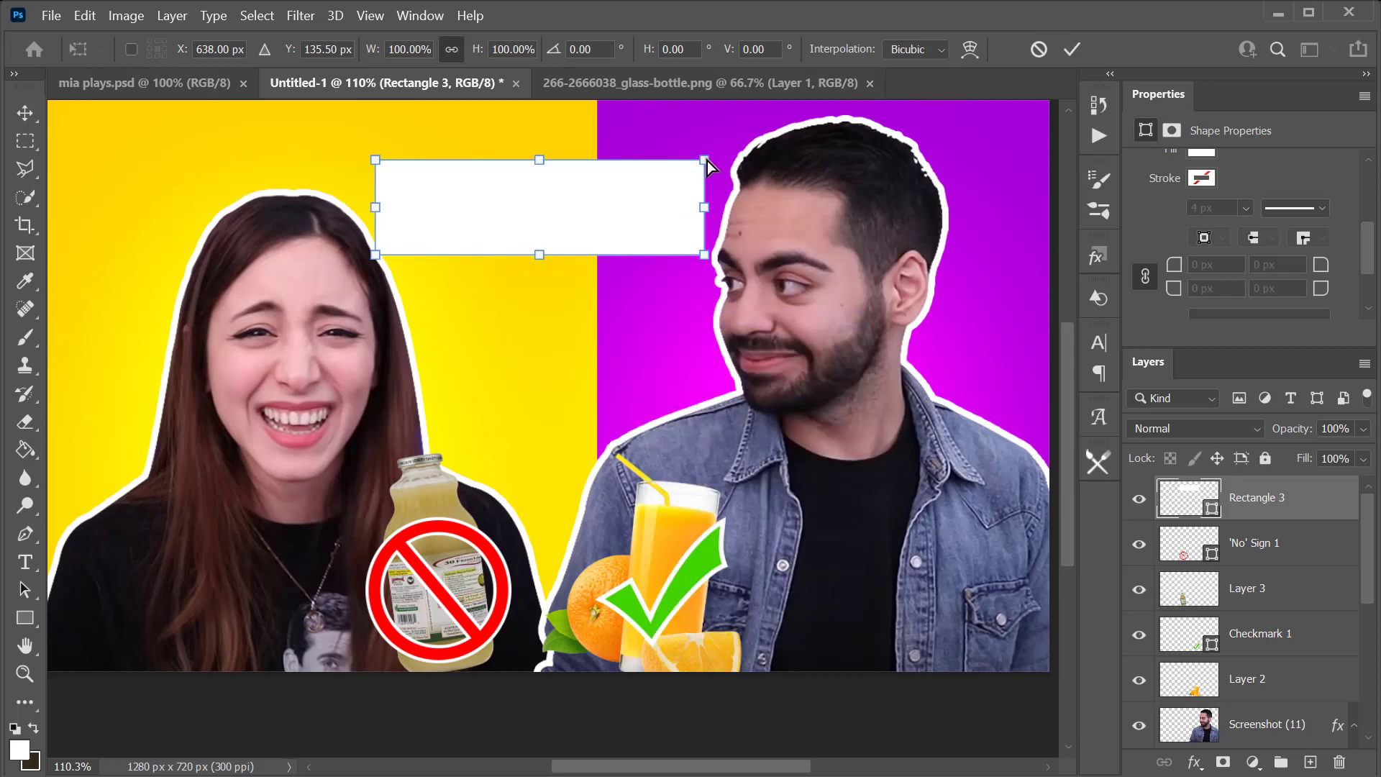
left_click_drag(705, 160, 705, 170)
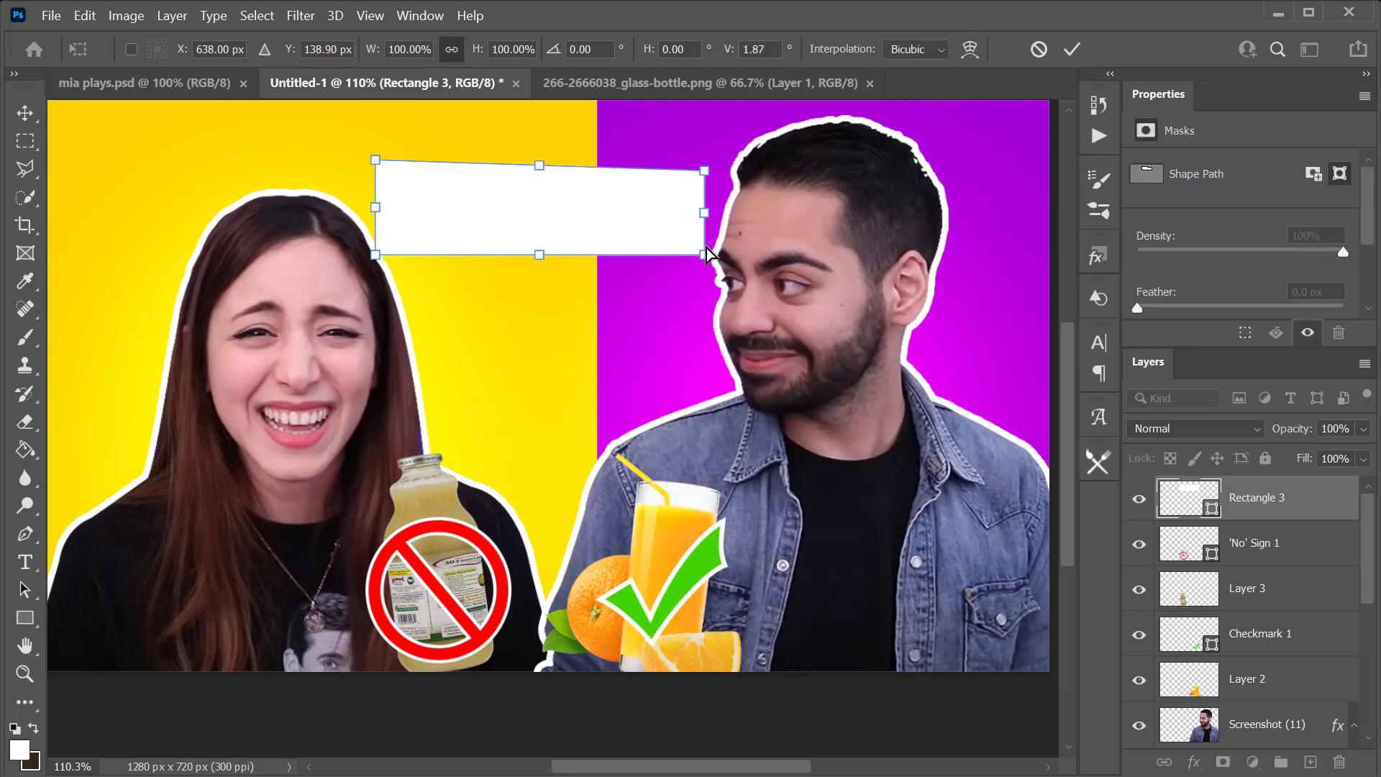
left_click_drag(705, 256, 705, 243)
left_click_drag(603, 191, 610, 186)
key("Return")
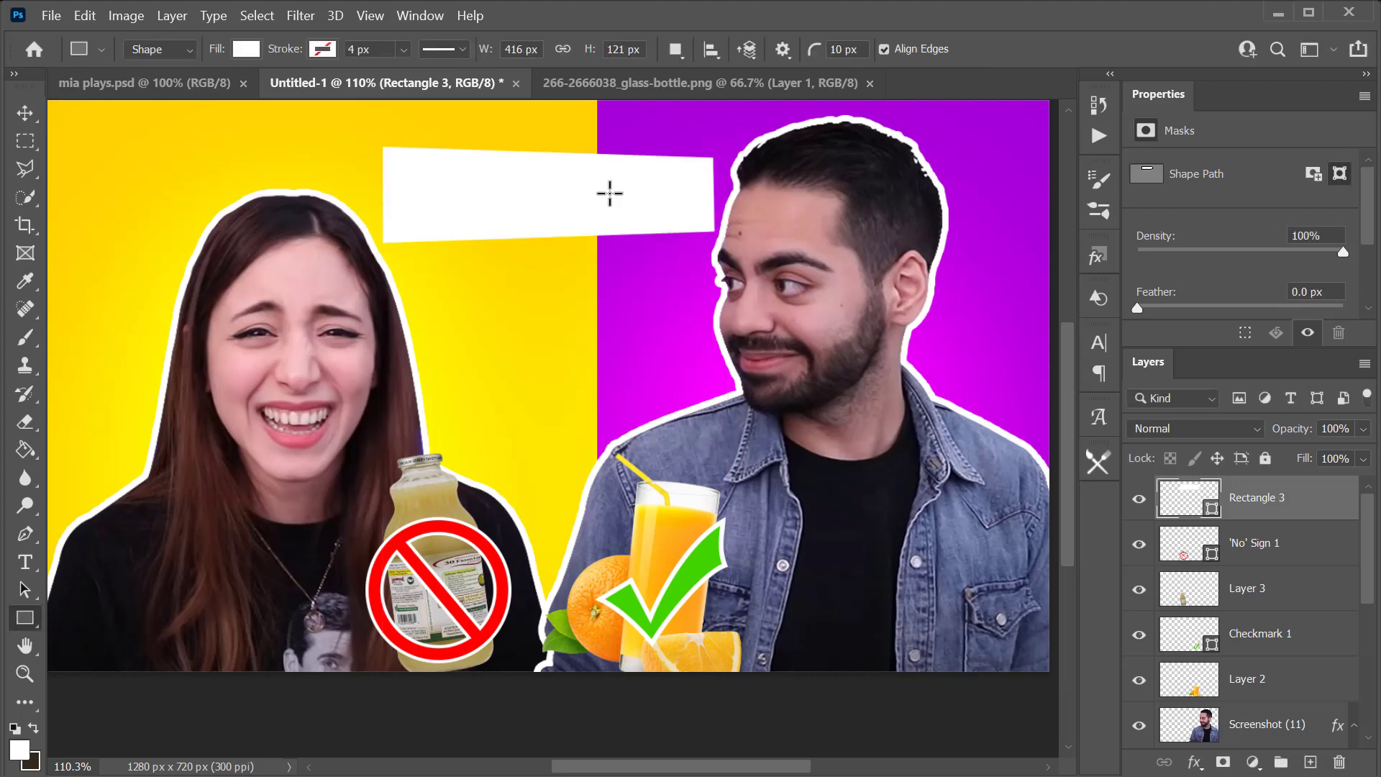
Start a text layer on the white rectangle, clear the placeholder text, and choose the Binama font.
key("t")
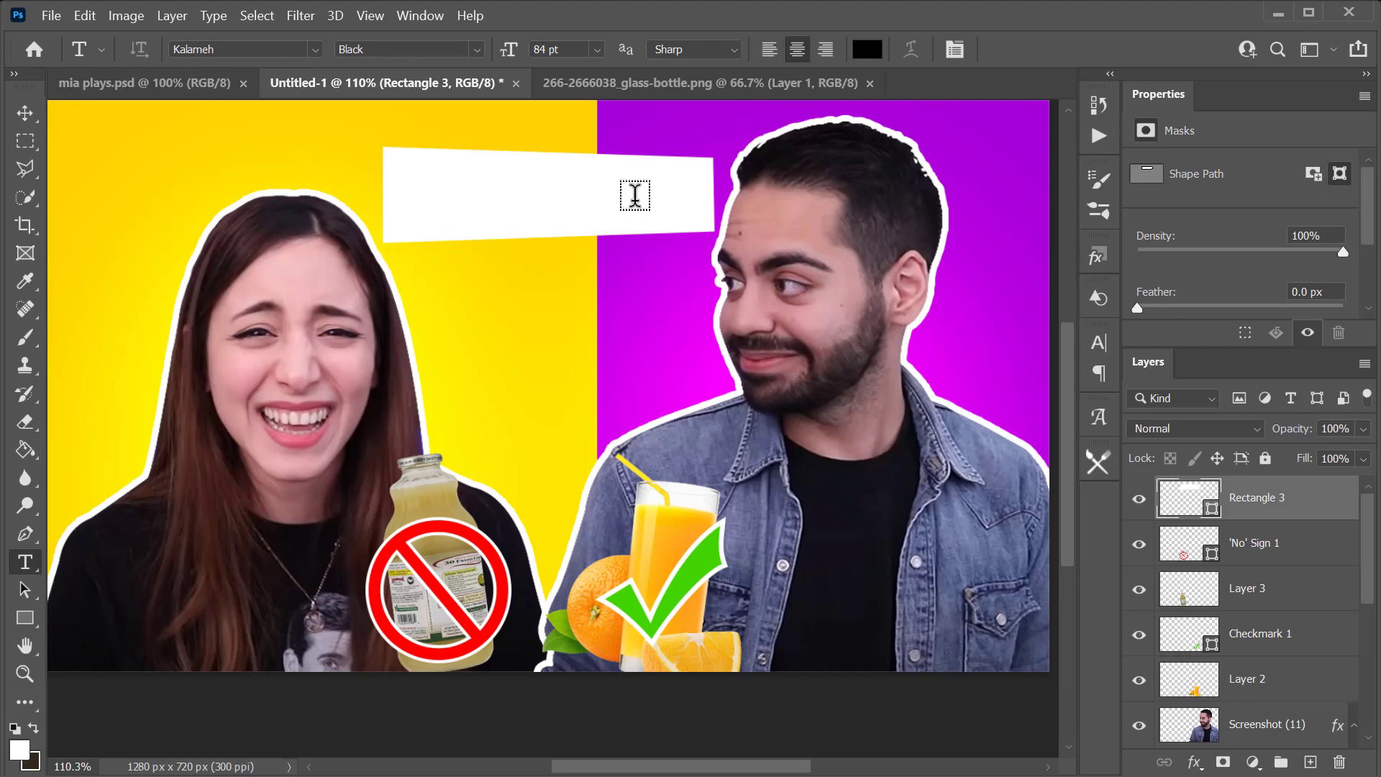
left_click(636, 194)
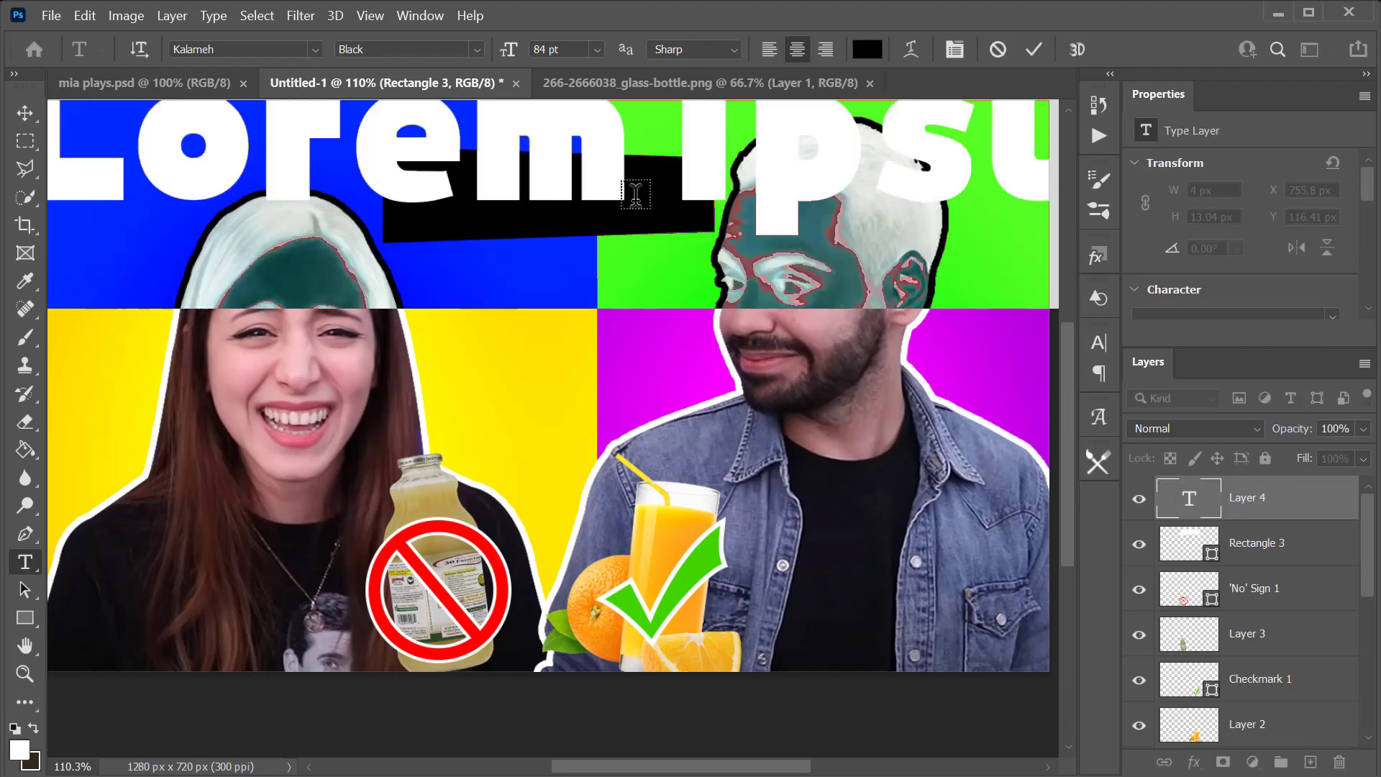
key("BackSpace")
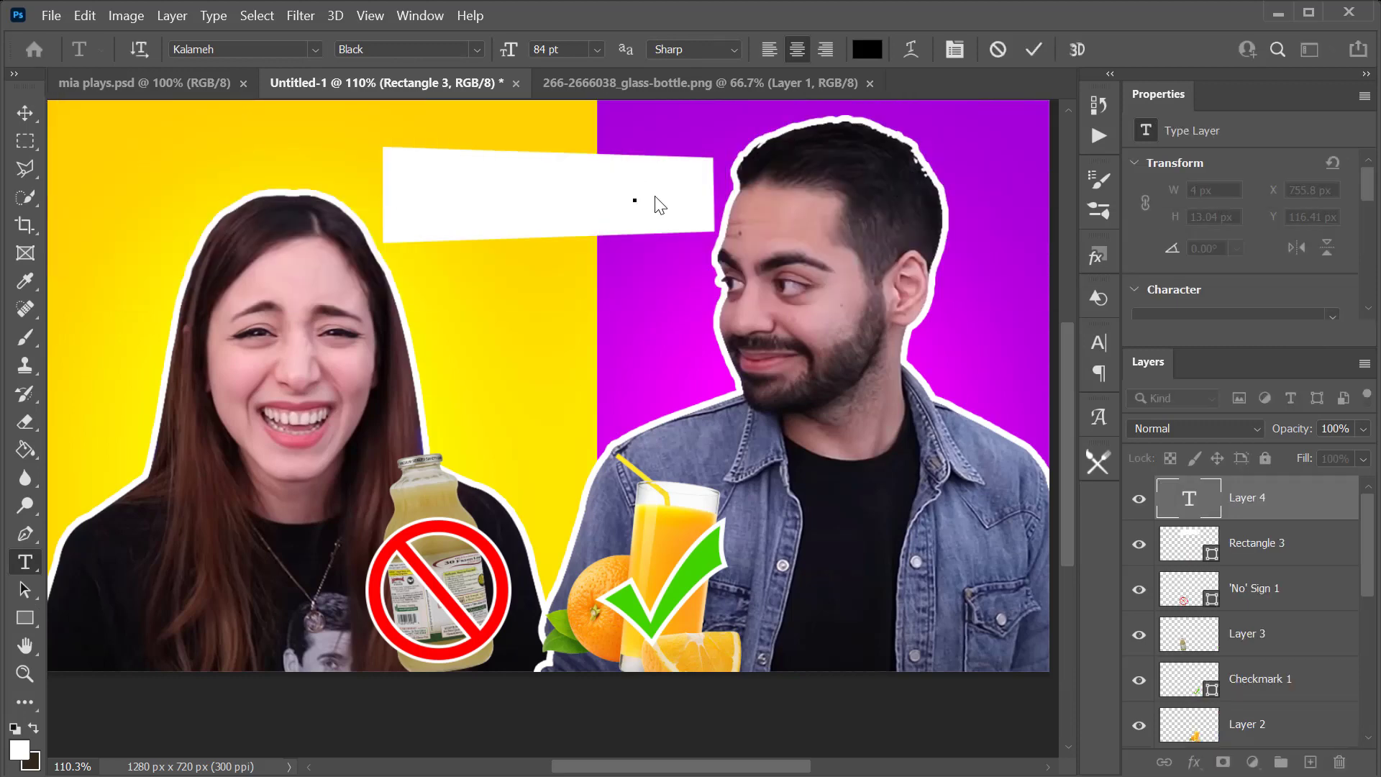
left_click(315, 44)
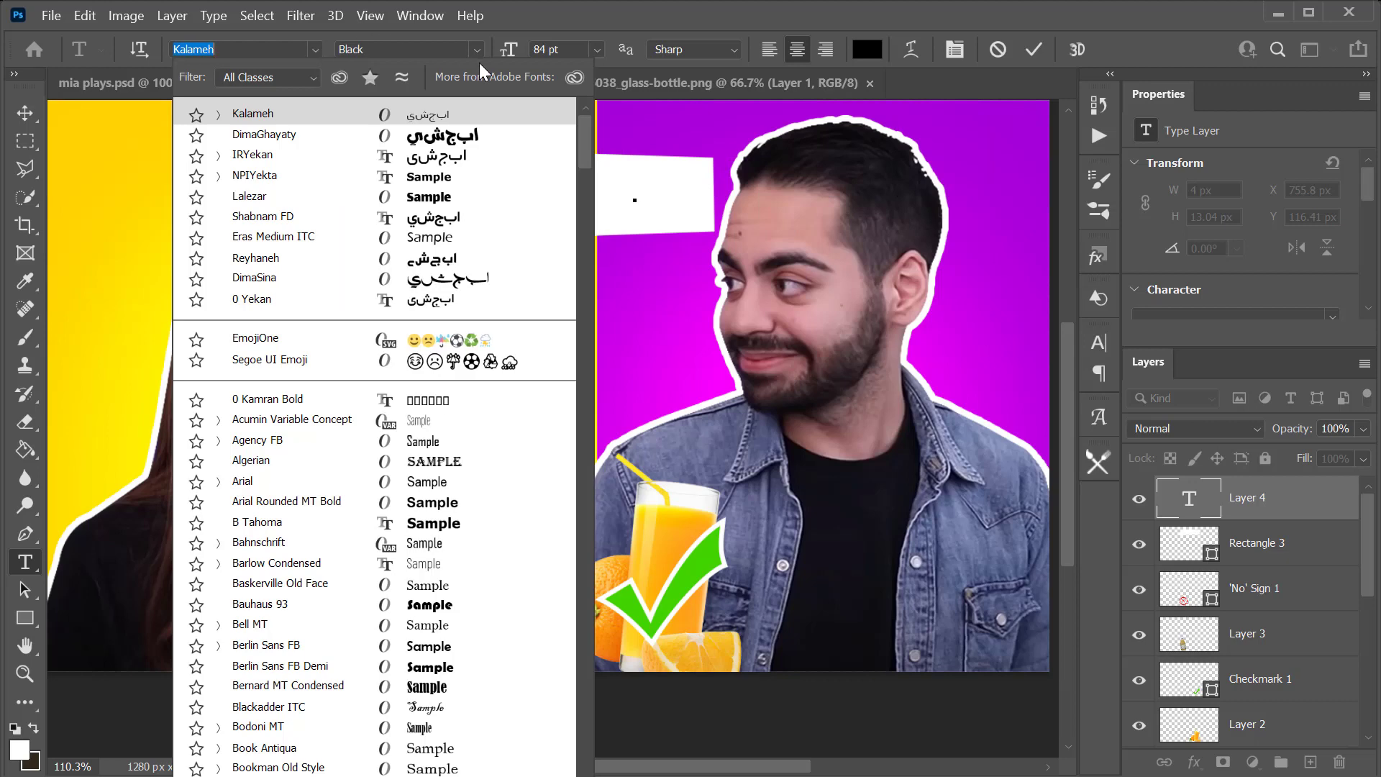
left_click_drag(584, 144, 578, 735)
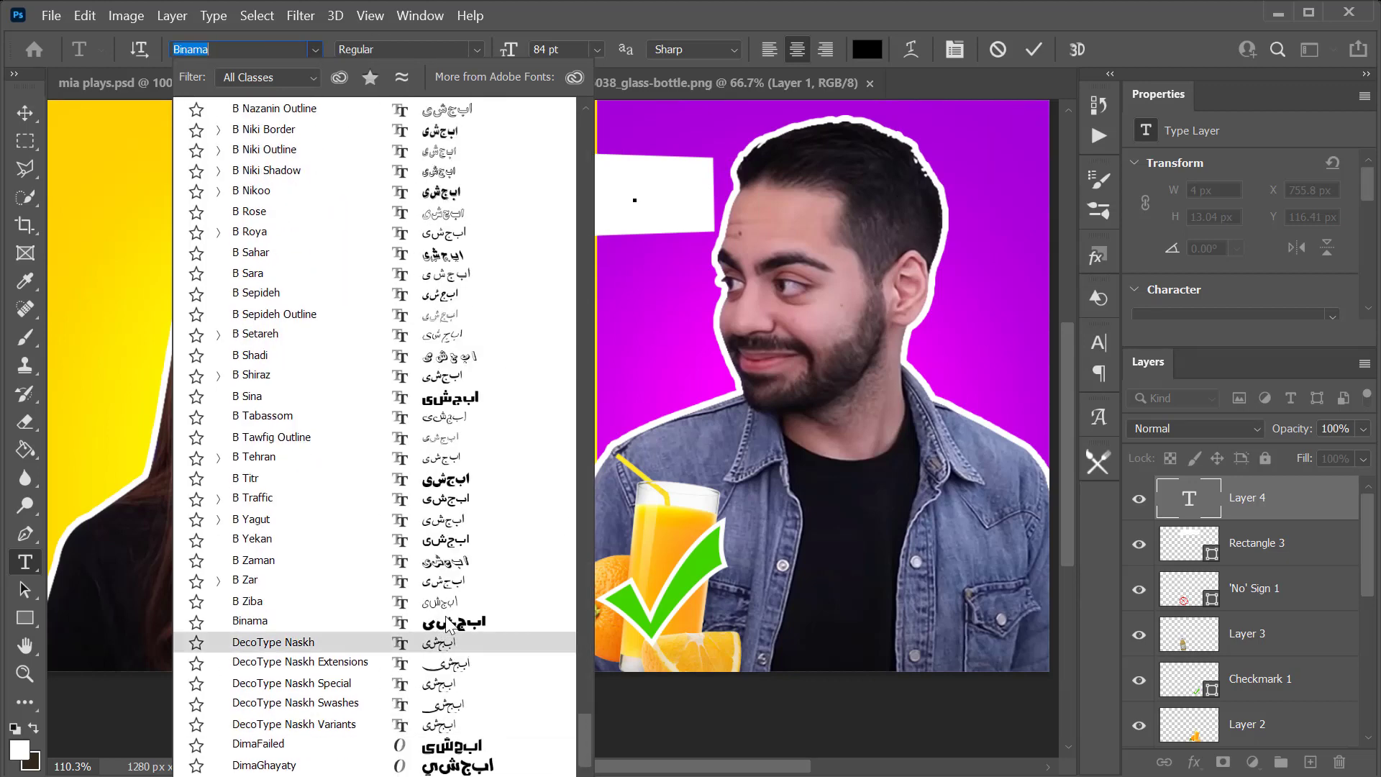
left_click(466, 628)
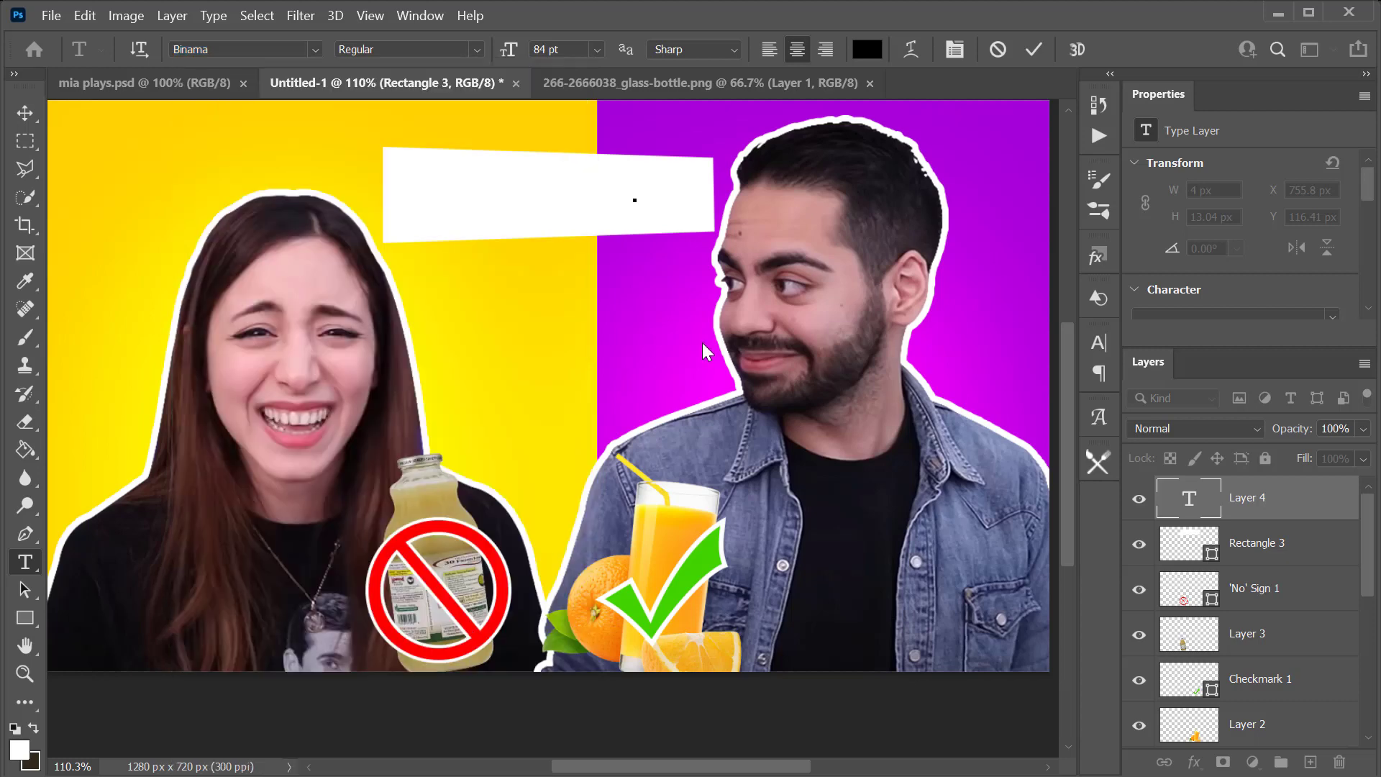
Reduce the text size to 15 pt and enter "این چی بود!" on the white rectangle.
left_click_drag(516, 61, 415, 59)
type("hd")
key("Escape")
type("ين")
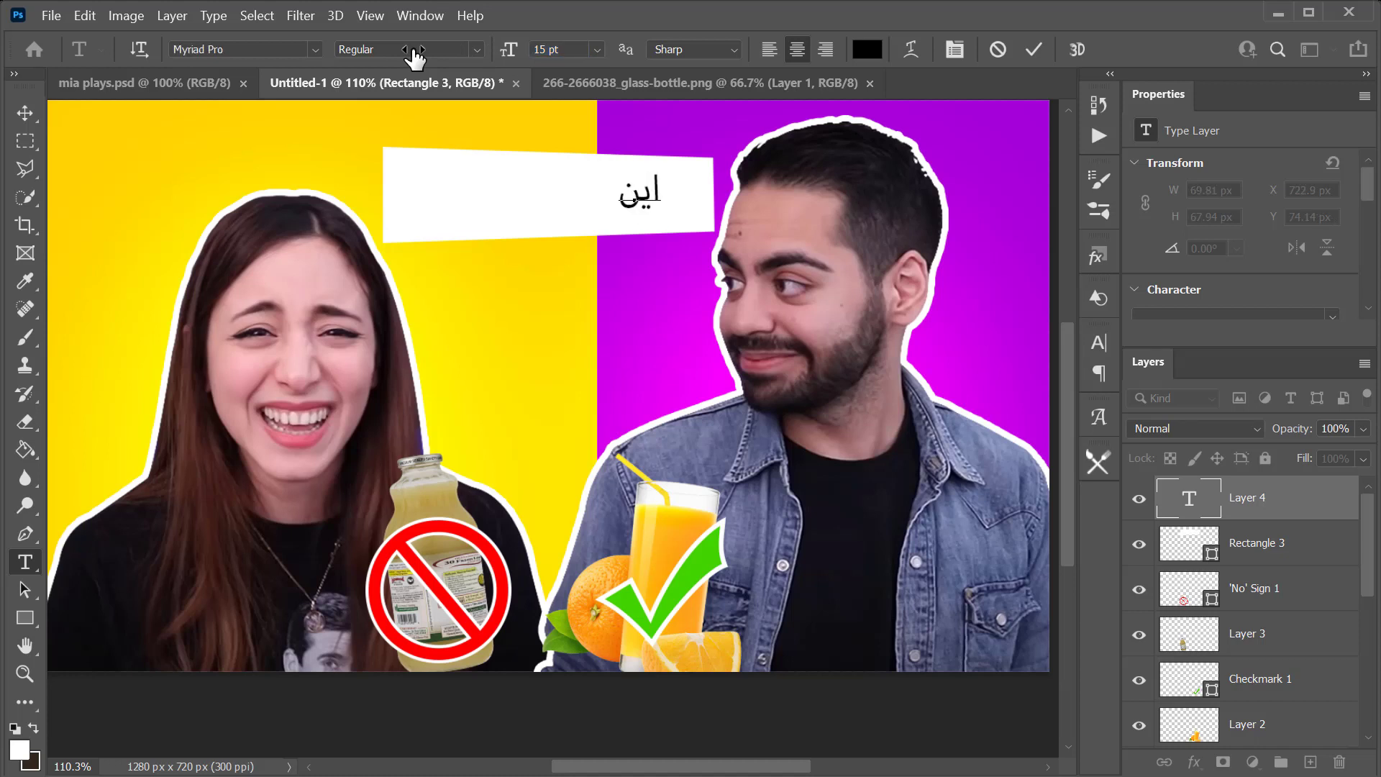
type(" چی بود!")
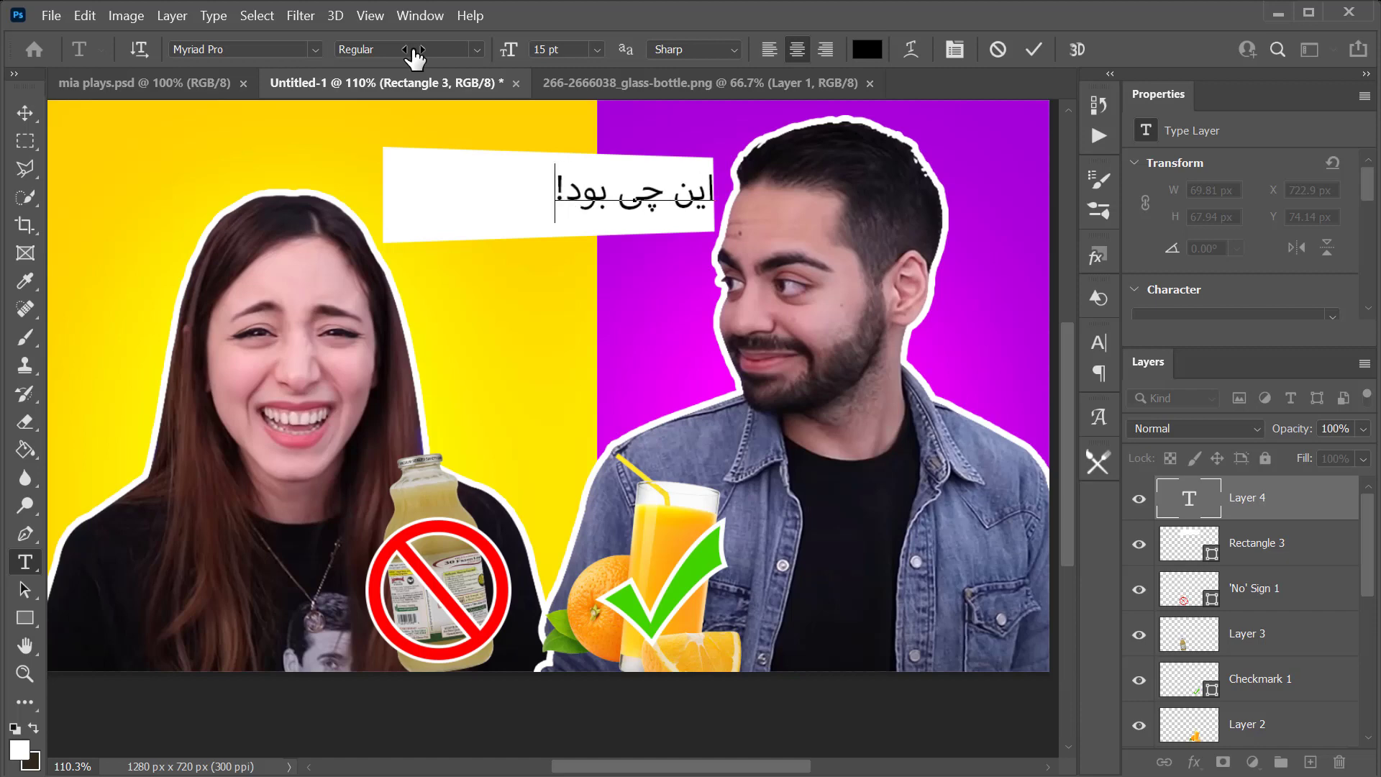
key("ctrl+Return")
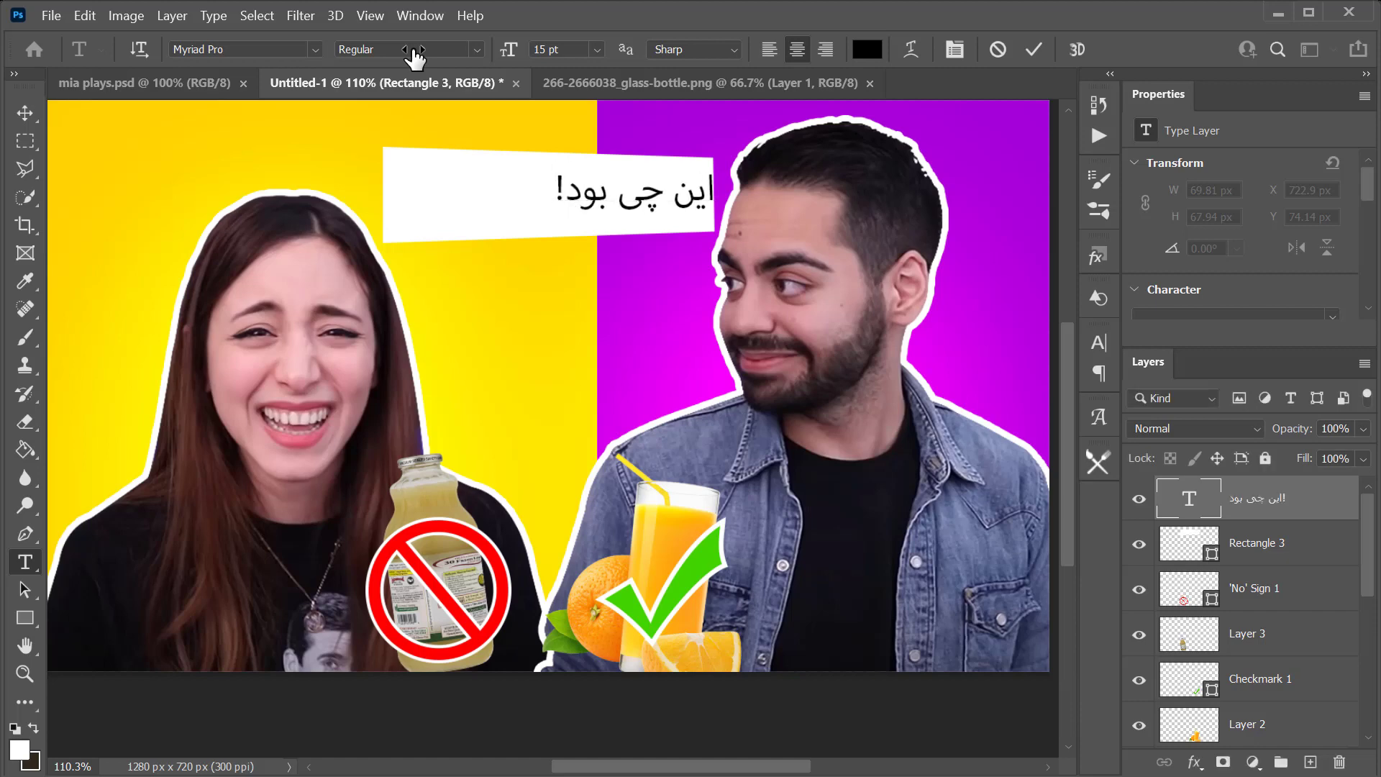
Change the font of the banner text to IRSina.
left_click(280, 62)
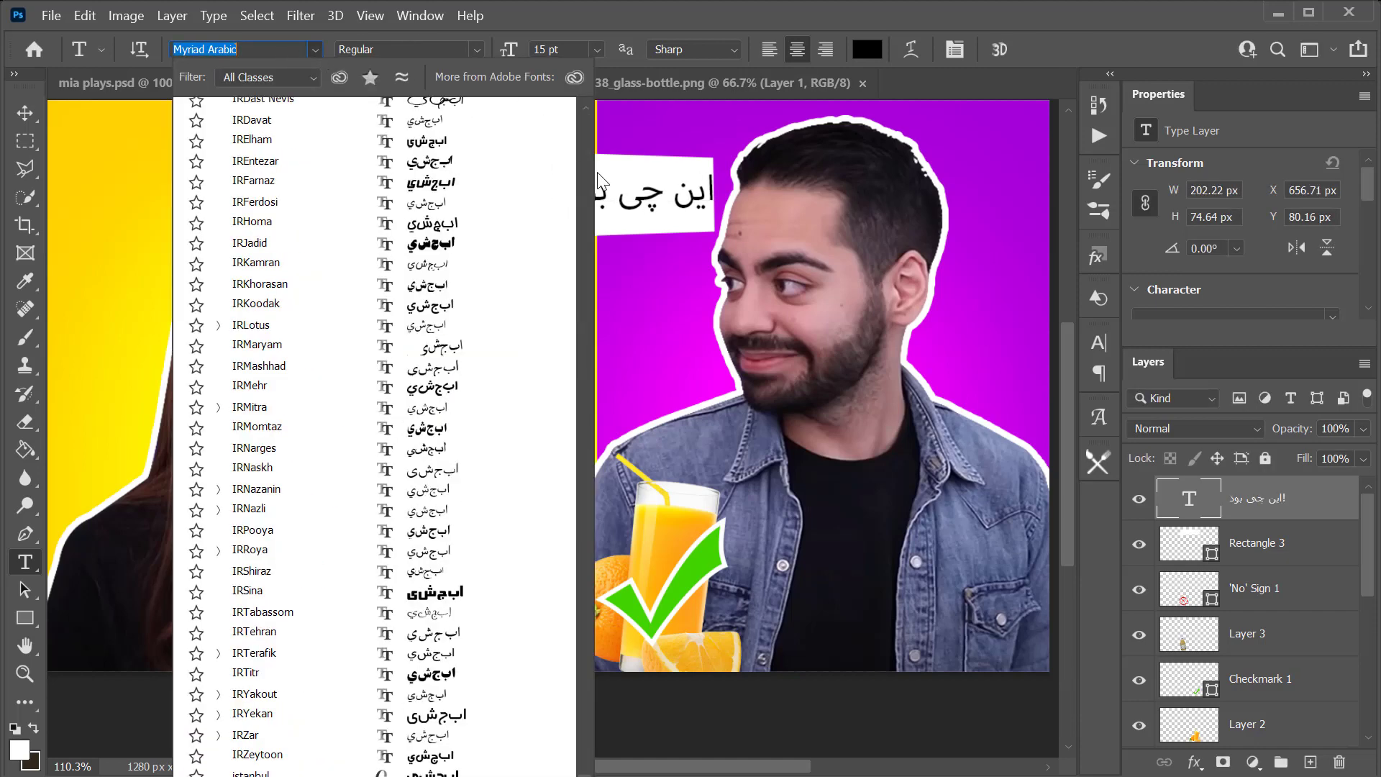
type("IRZar")
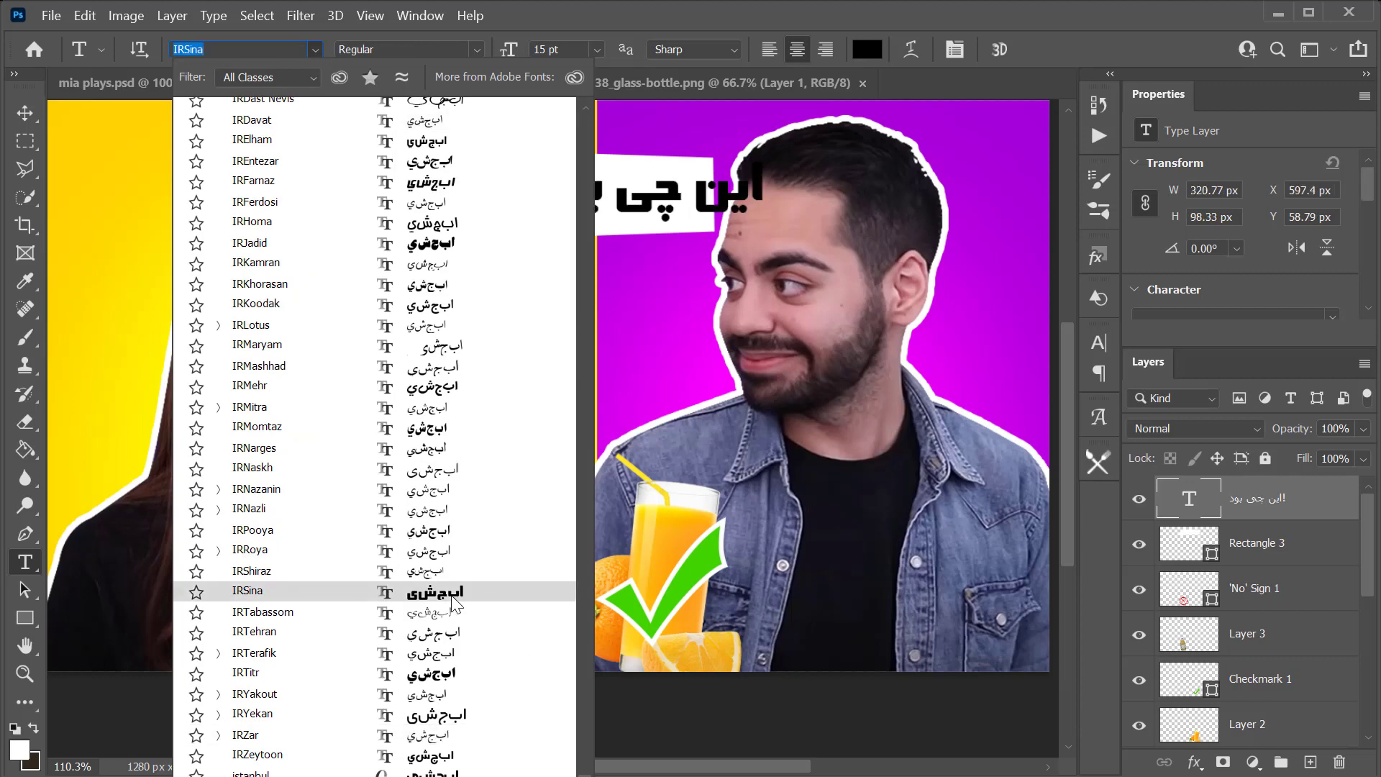
left_click(452, 594)
key("v")
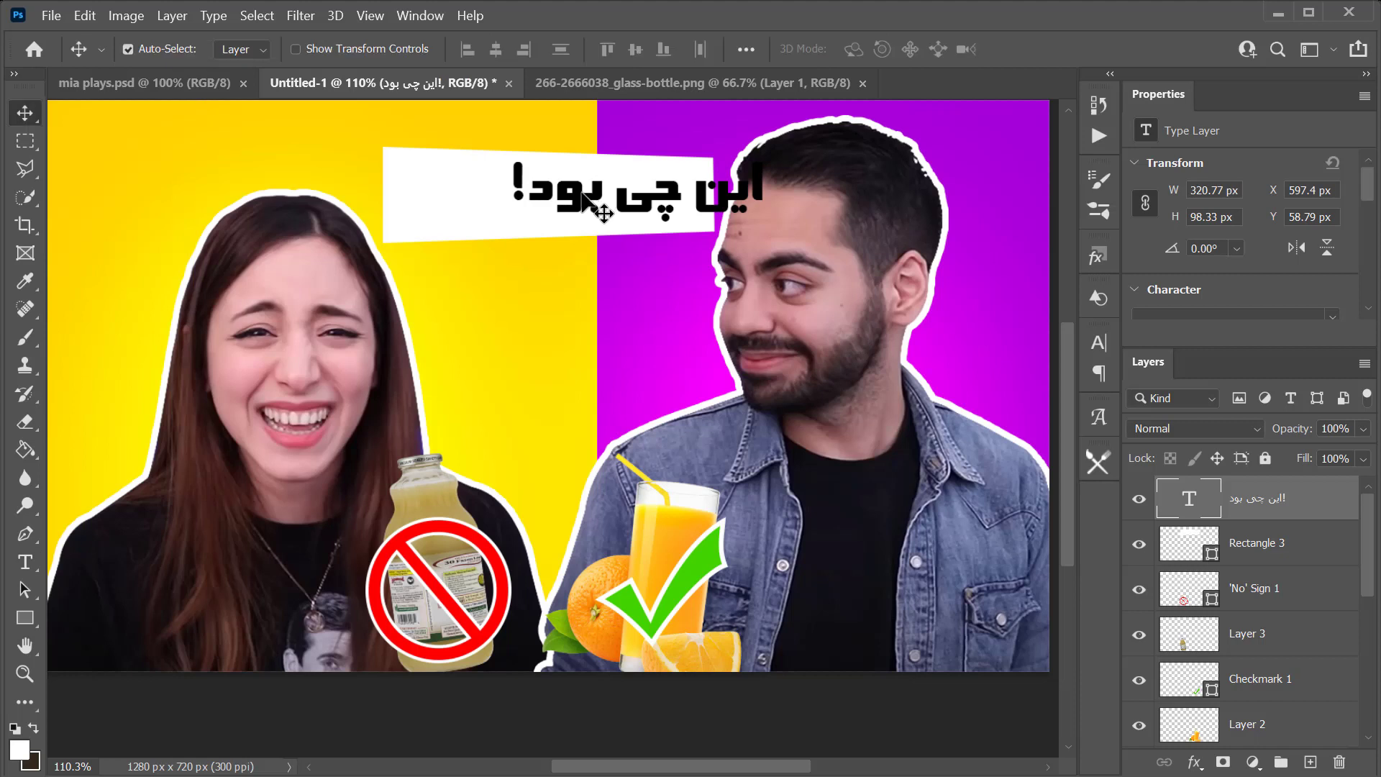
key("r")
key("t")
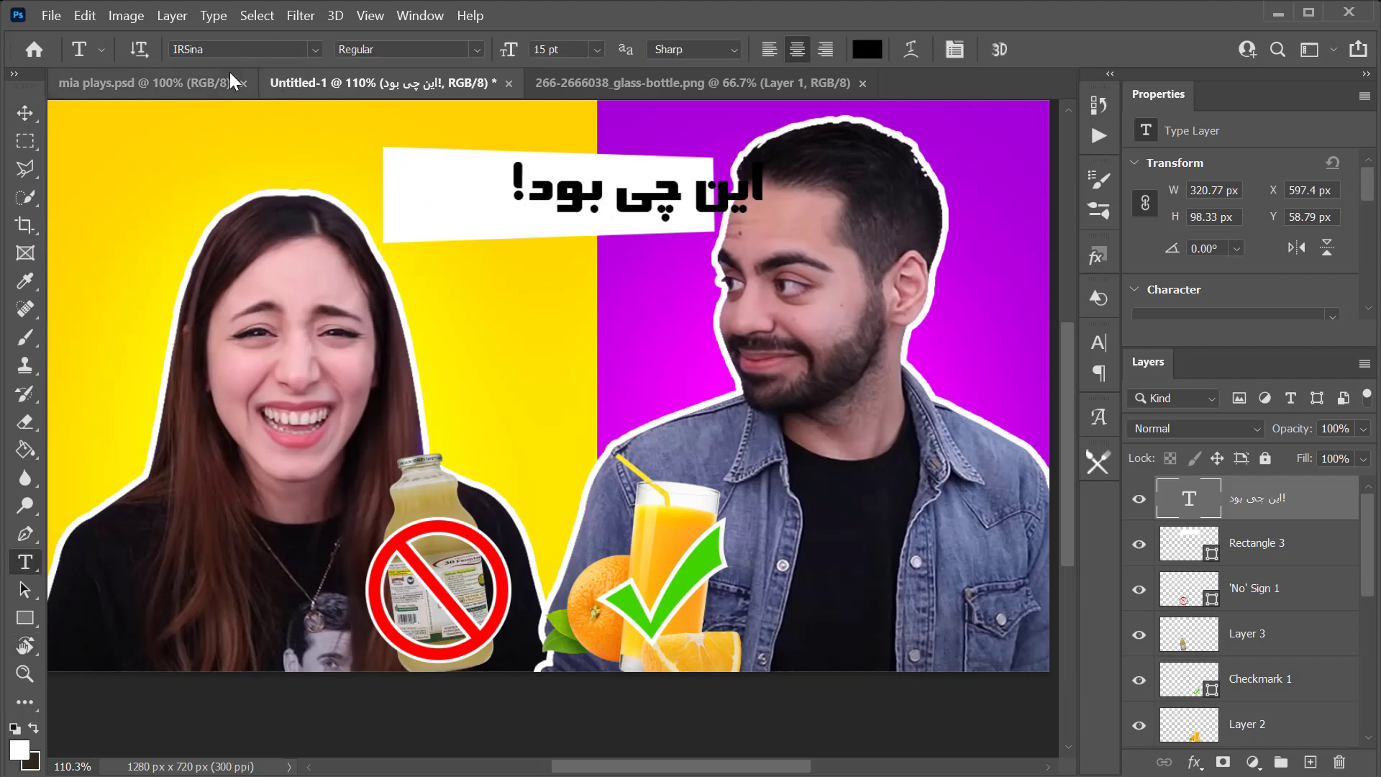
Move the banner text onto the white rectangle and scale it to about 139% so it spans the rectangle's width.
key("v")
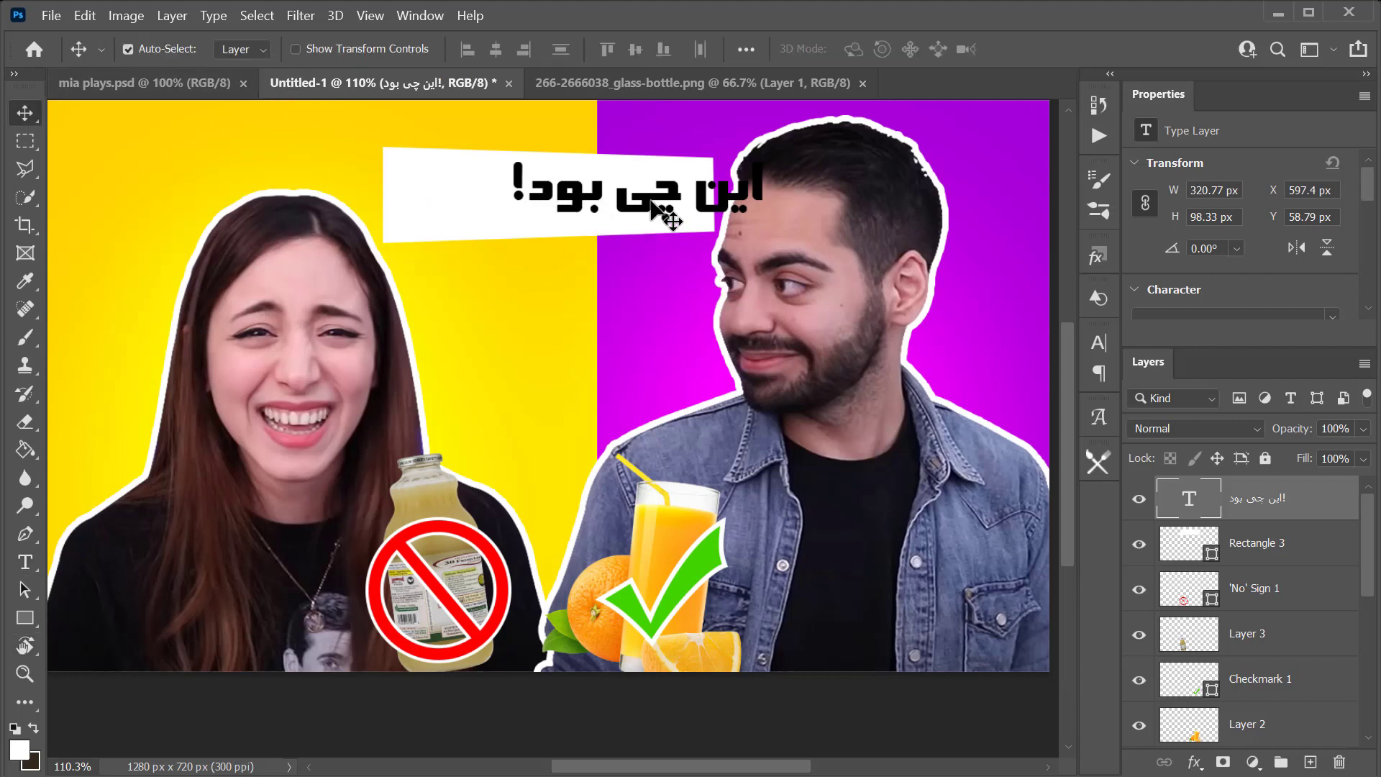
left_click_drag(662, 212, 559, 218)
key("ctrl+t")
left_click_drag(679, 226, 722, 240)
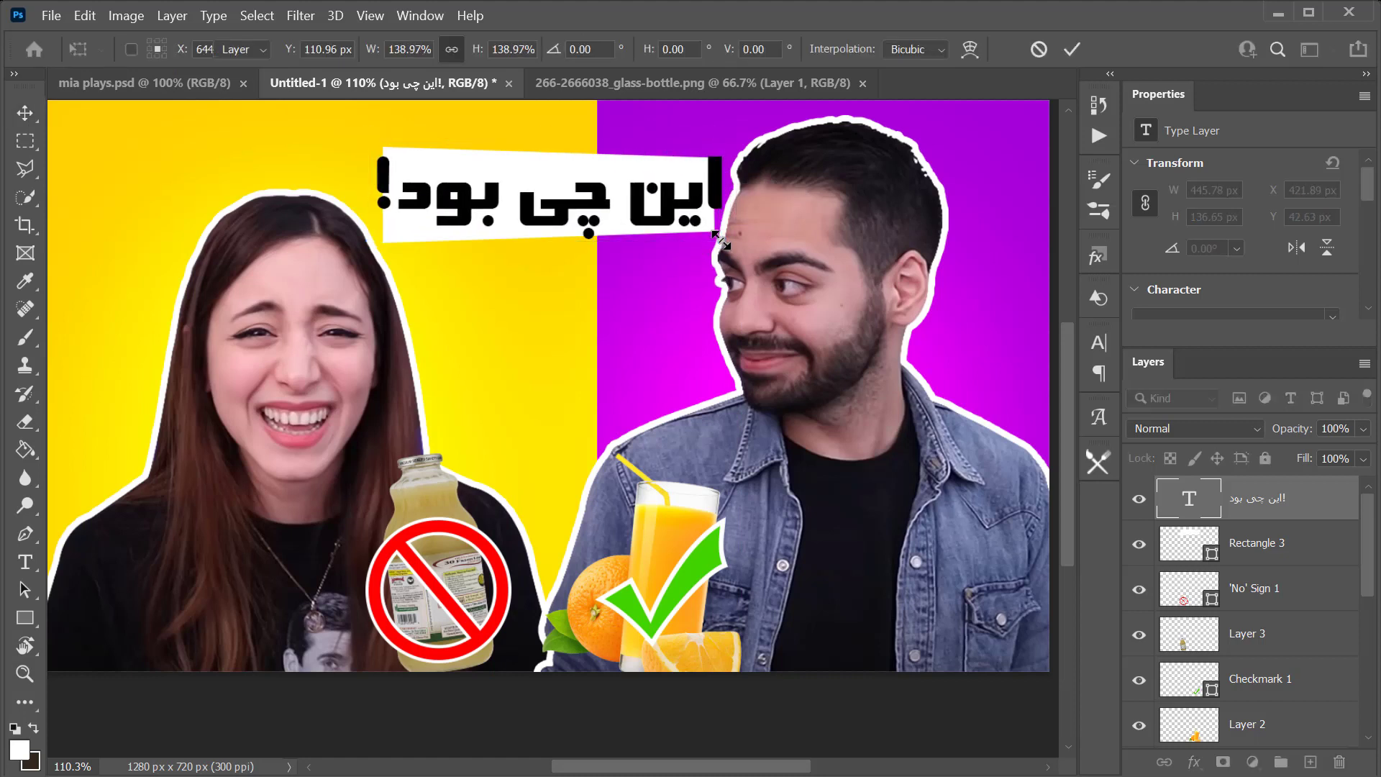
key("Return")
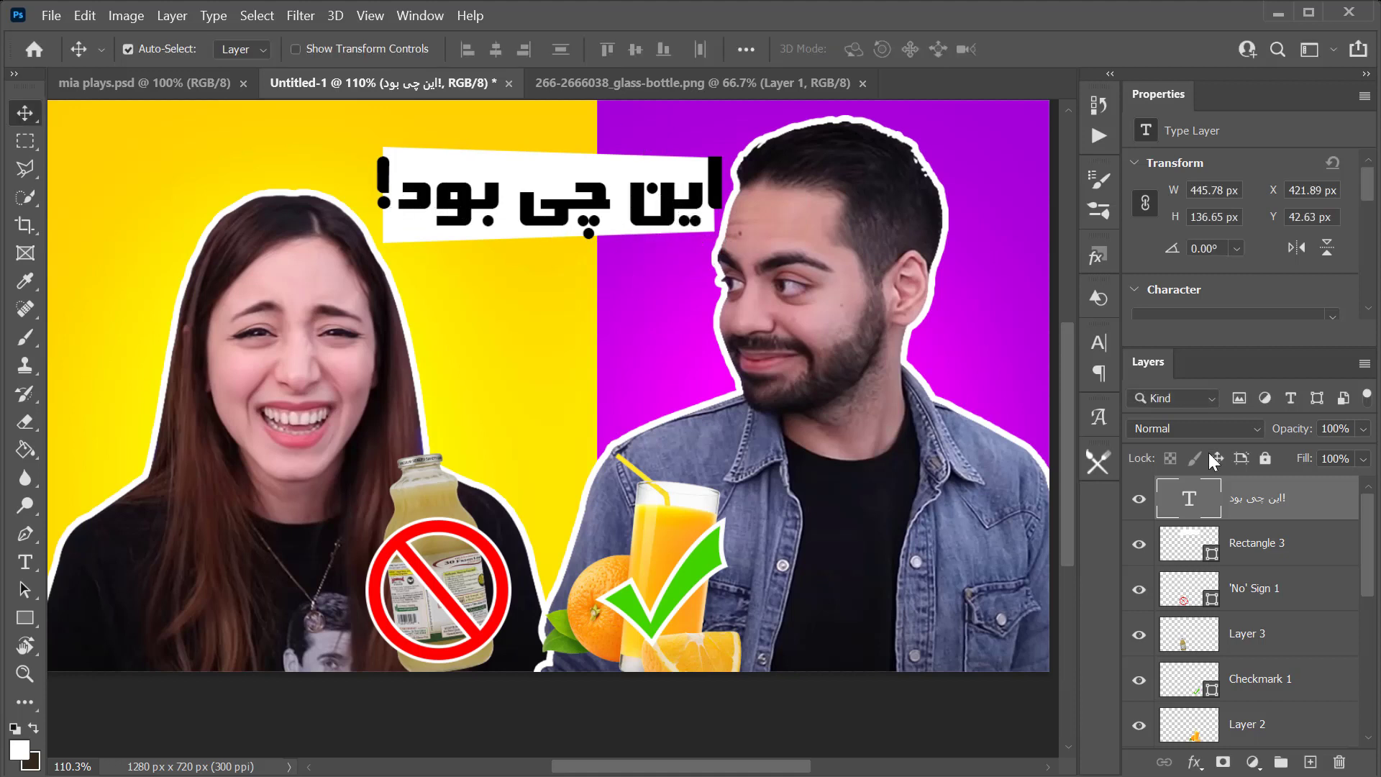
Add a white Stroke layer effect to the banner text.
double_click(1319, 511)
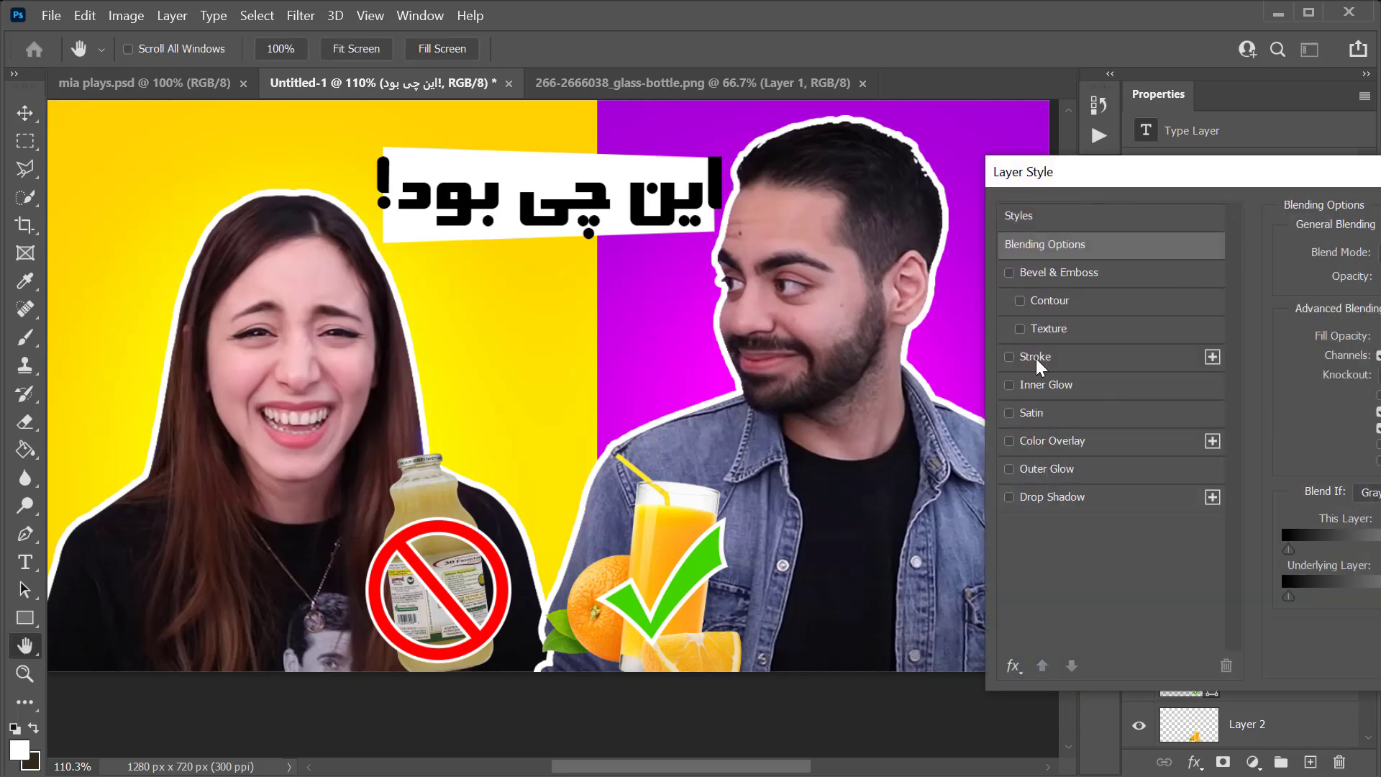
left_click(1020, 356)
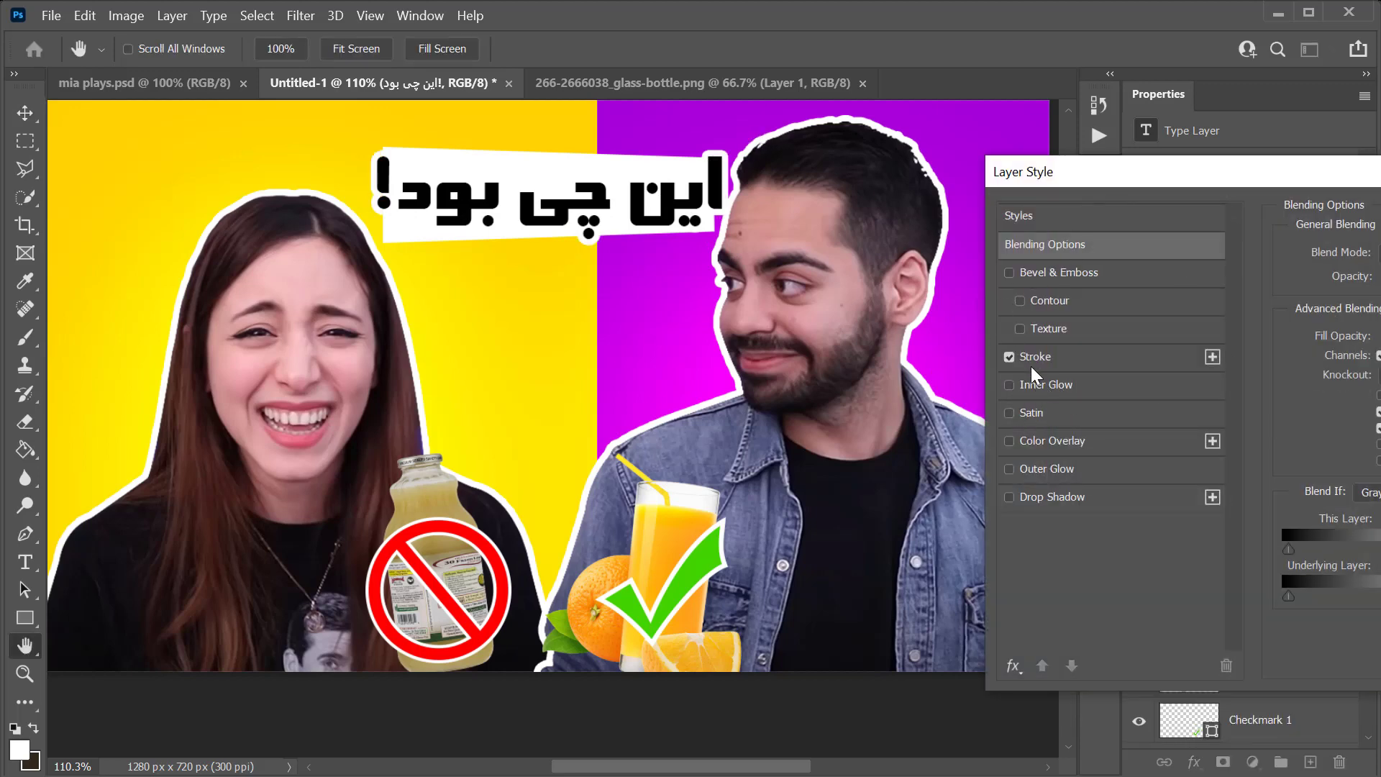
key("Return")
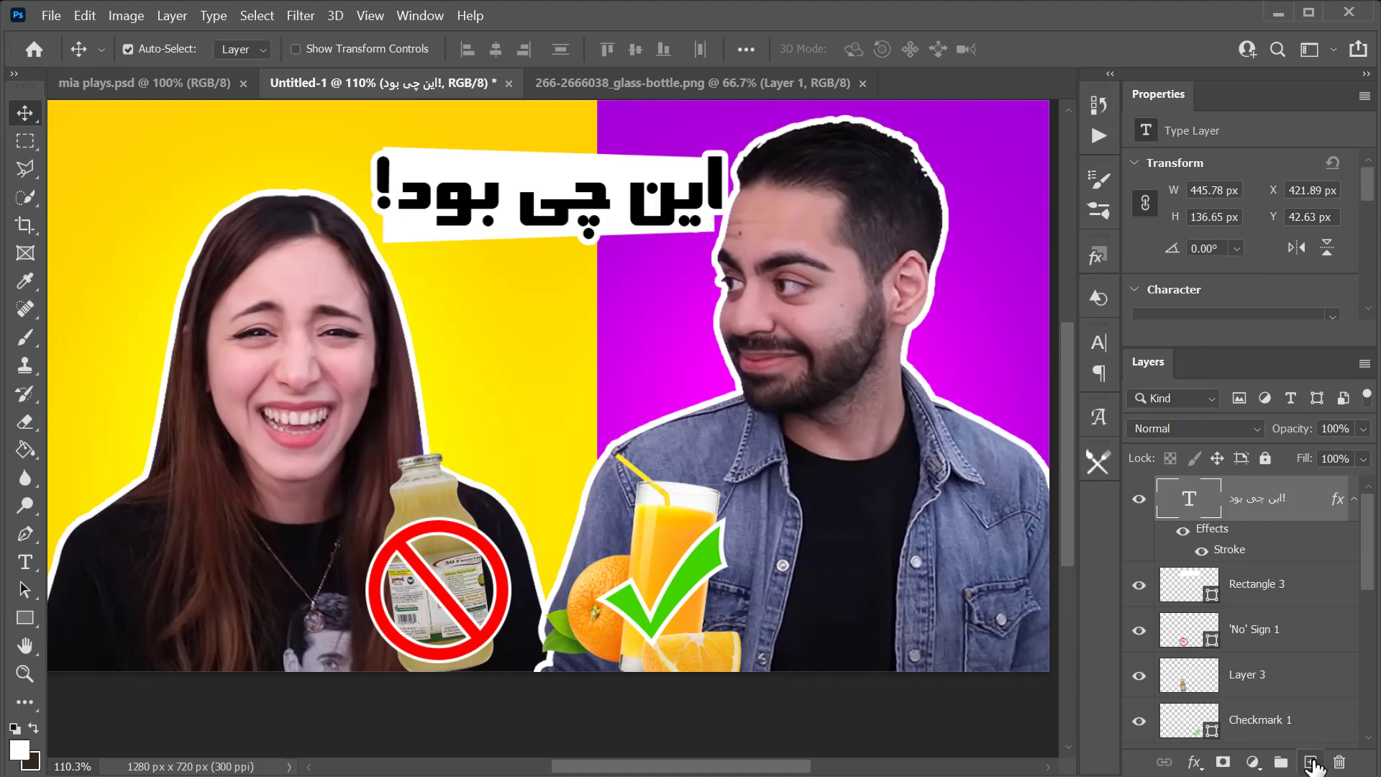
Create a top layer named "3656ب-خثقبفشص" in Overlay mode, filled with 50% gray.
key("alt")
left_click(1313, 764, "alt")
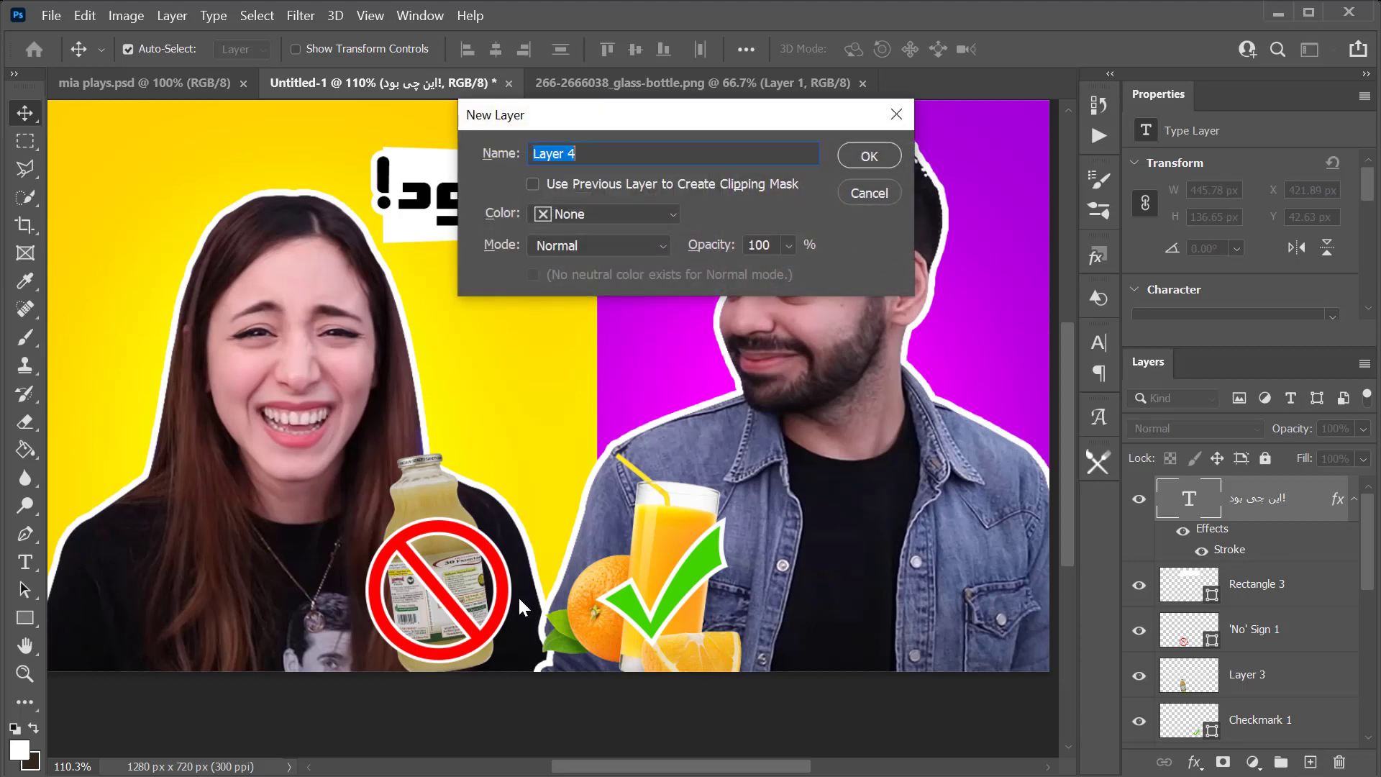
type("3656ب-خثقبفشص")
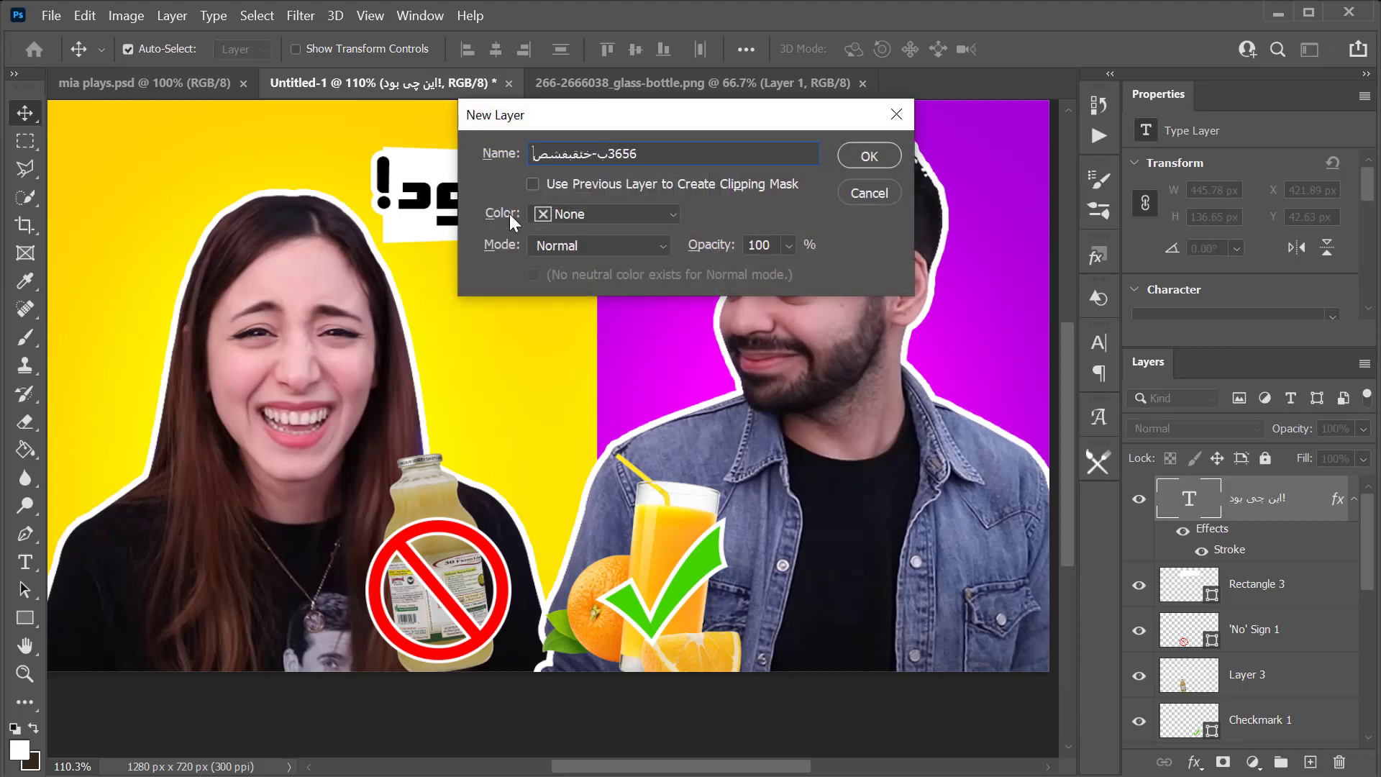
left_click(559, 245)
left_click(572, 546)
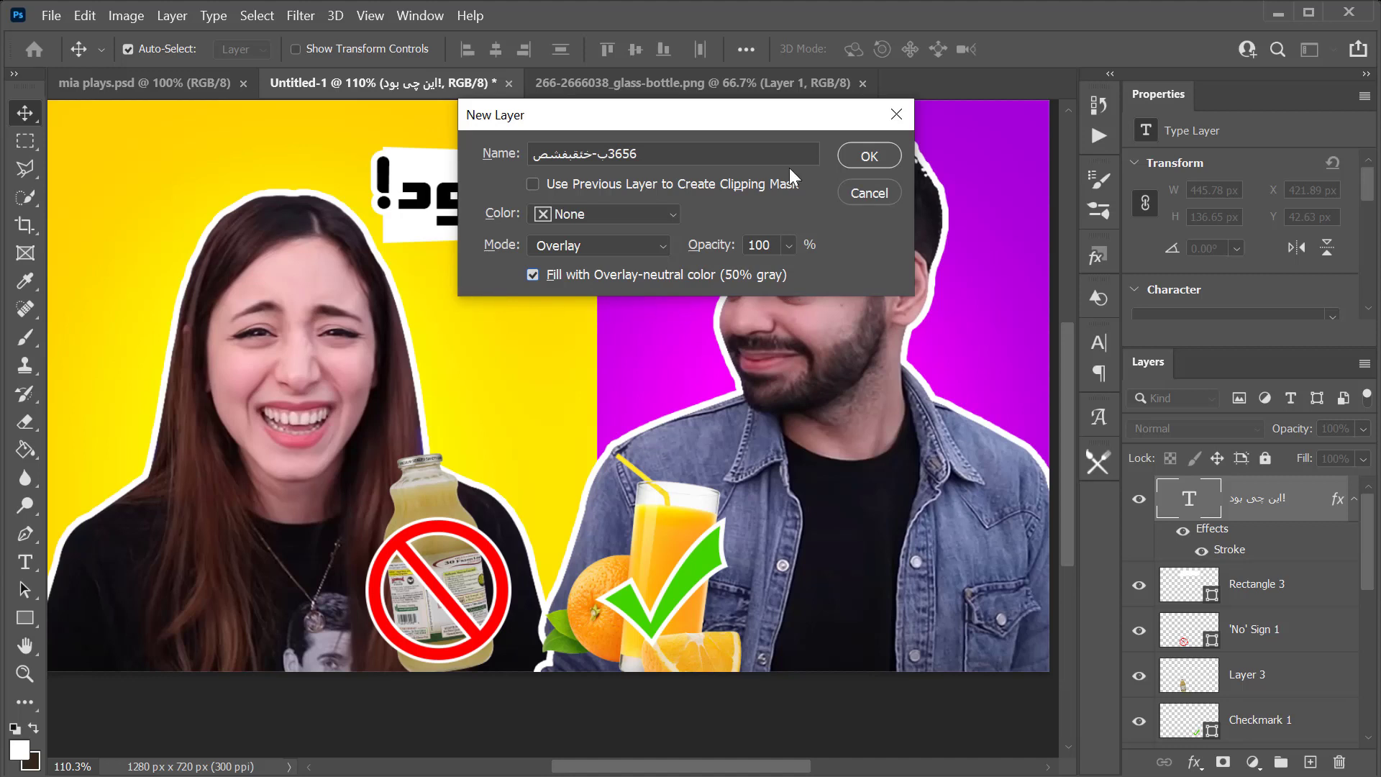
left_click(876, 154)
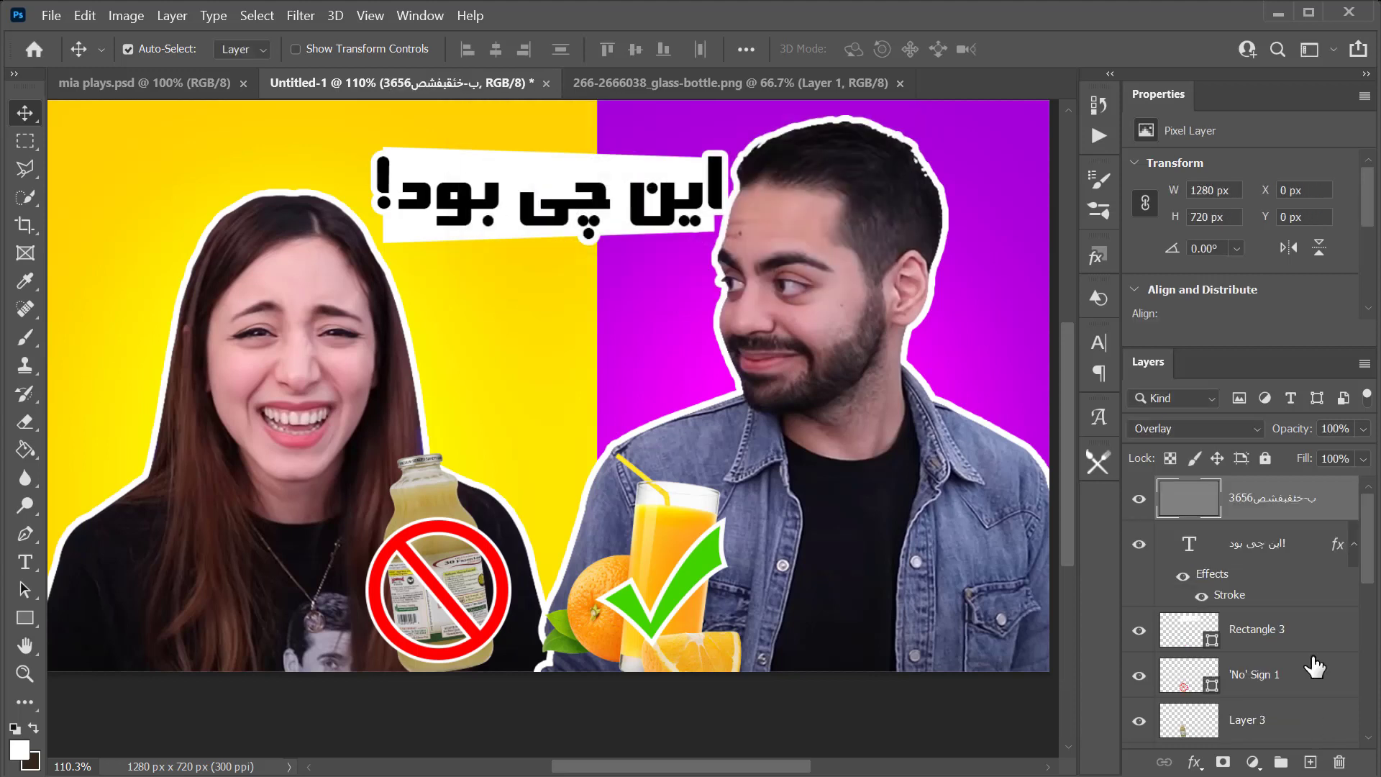
Burn the side of the man's head and the woman's hair on the gray layer, using a 150 px brush at 11% exposure.
left_click(26, 507)
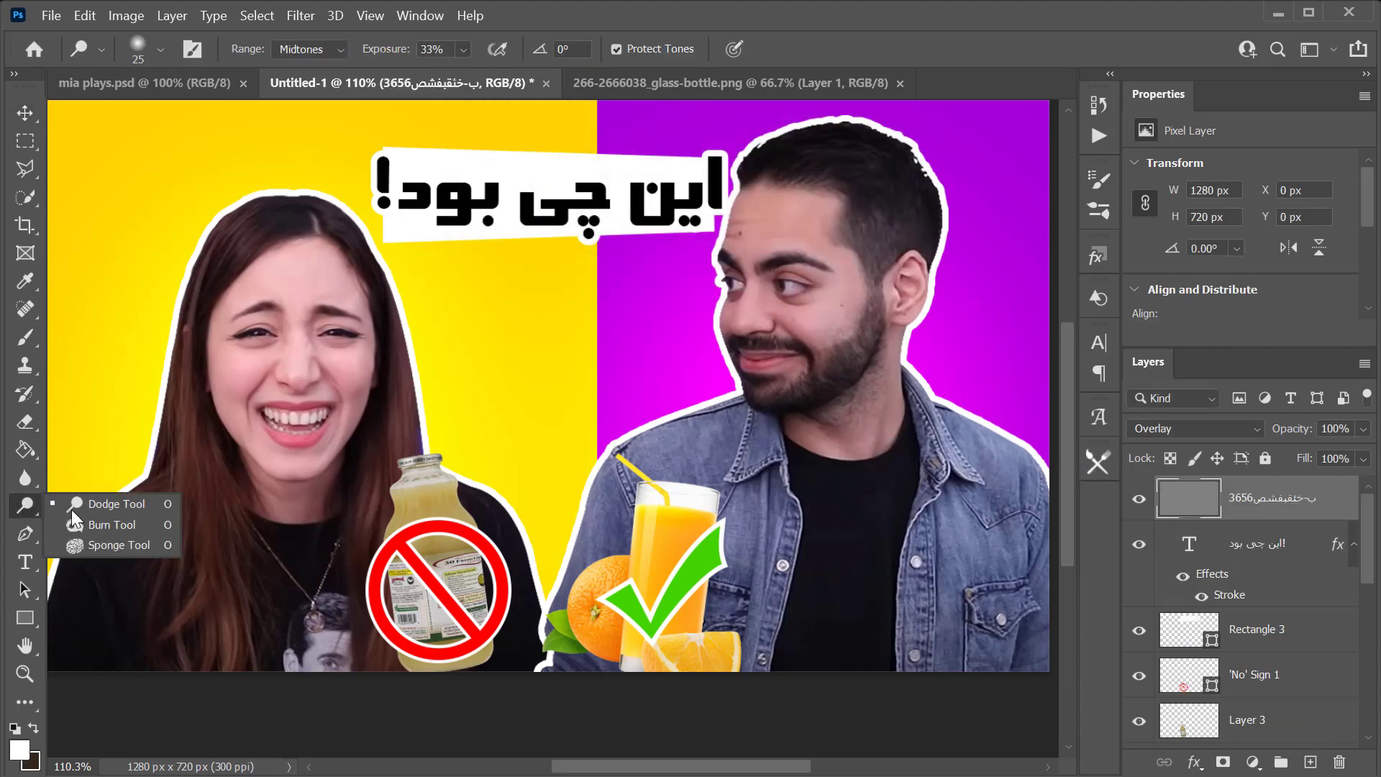
left_click(108, 533)
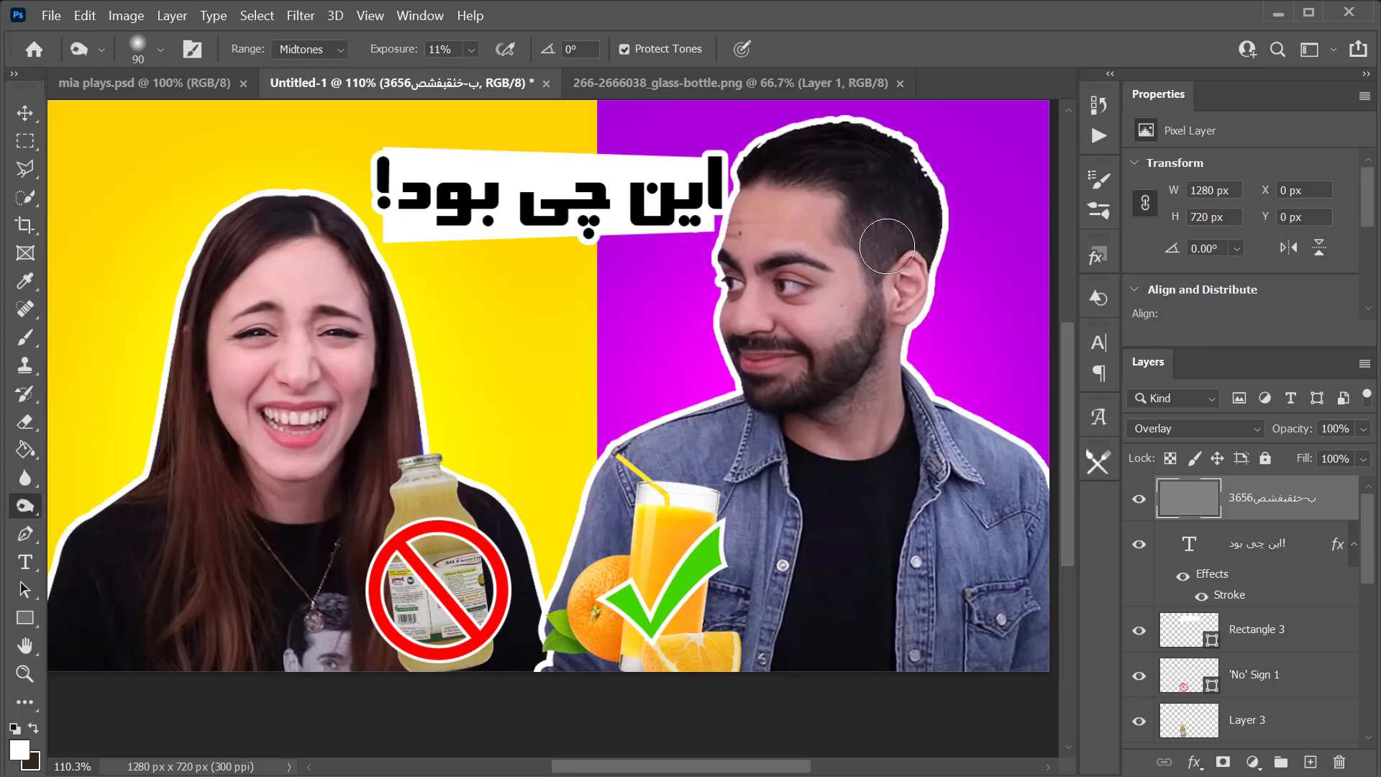
key("bracketright")
mouse_move(841, 287)
left_mouse_down()
mouse_move(827, 317)
mouse_move(895, 288)
mouse_move(885, 348)
mouse_move(901, 237)
left_mouse_up()
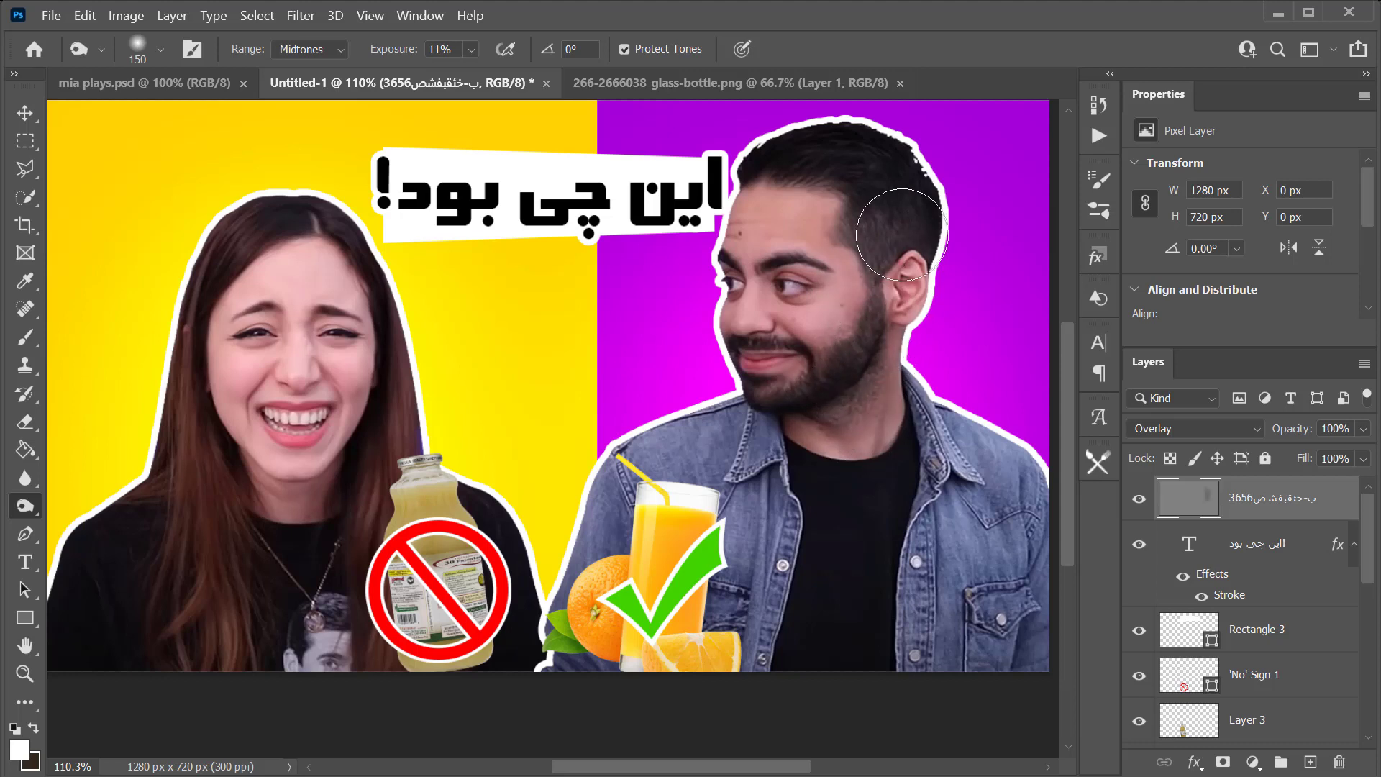
mouse_move(355, 275)
left_mouse_down()
mouse_move(371, 428)
mouse_move(214, 438)
mouse_move(255, 305)
mouse_move(219, 460)
left_mouse_up()
Dodge the lighter areas of both faces on the gray layer with a 118 px brush, setting the exposure to 10%.
right_click(25, 505)
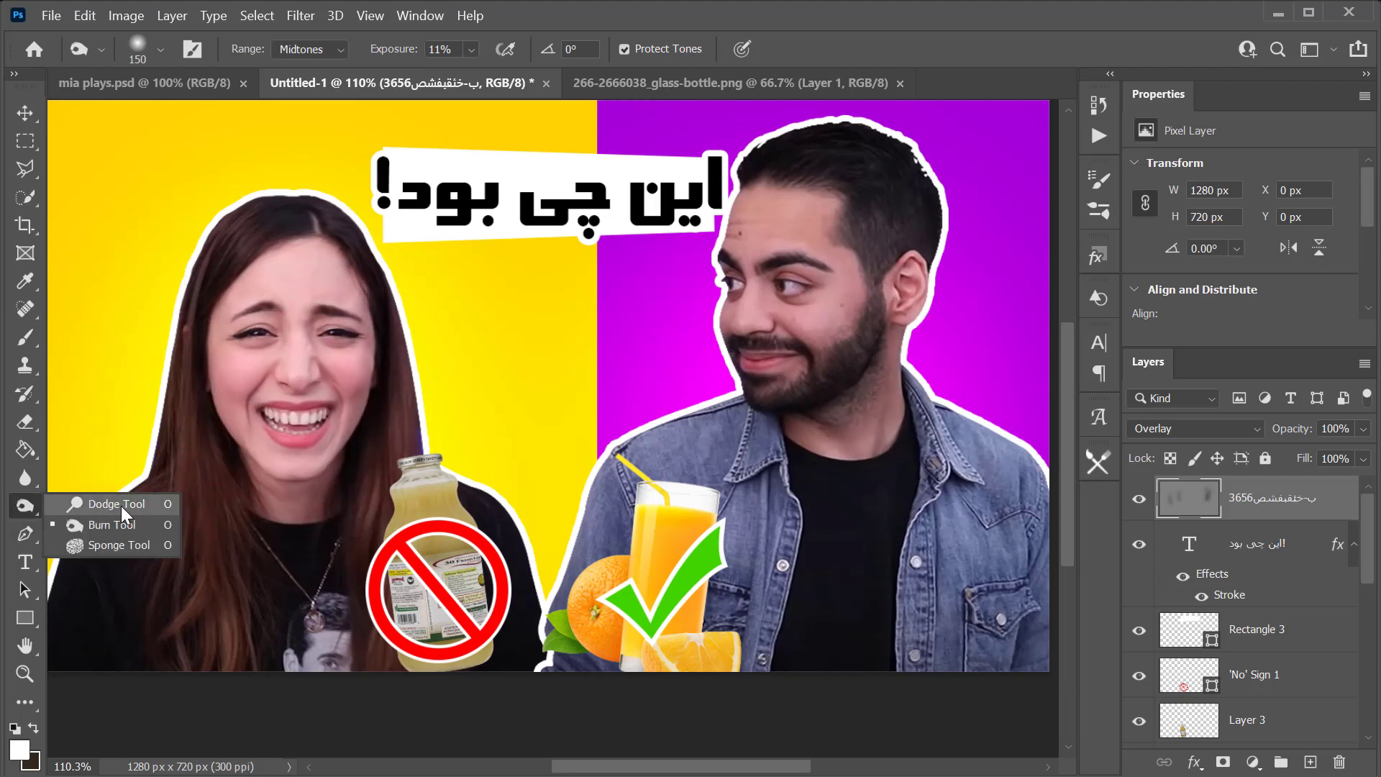
left_click(79, 502)
right_click(323, 270, "alt")
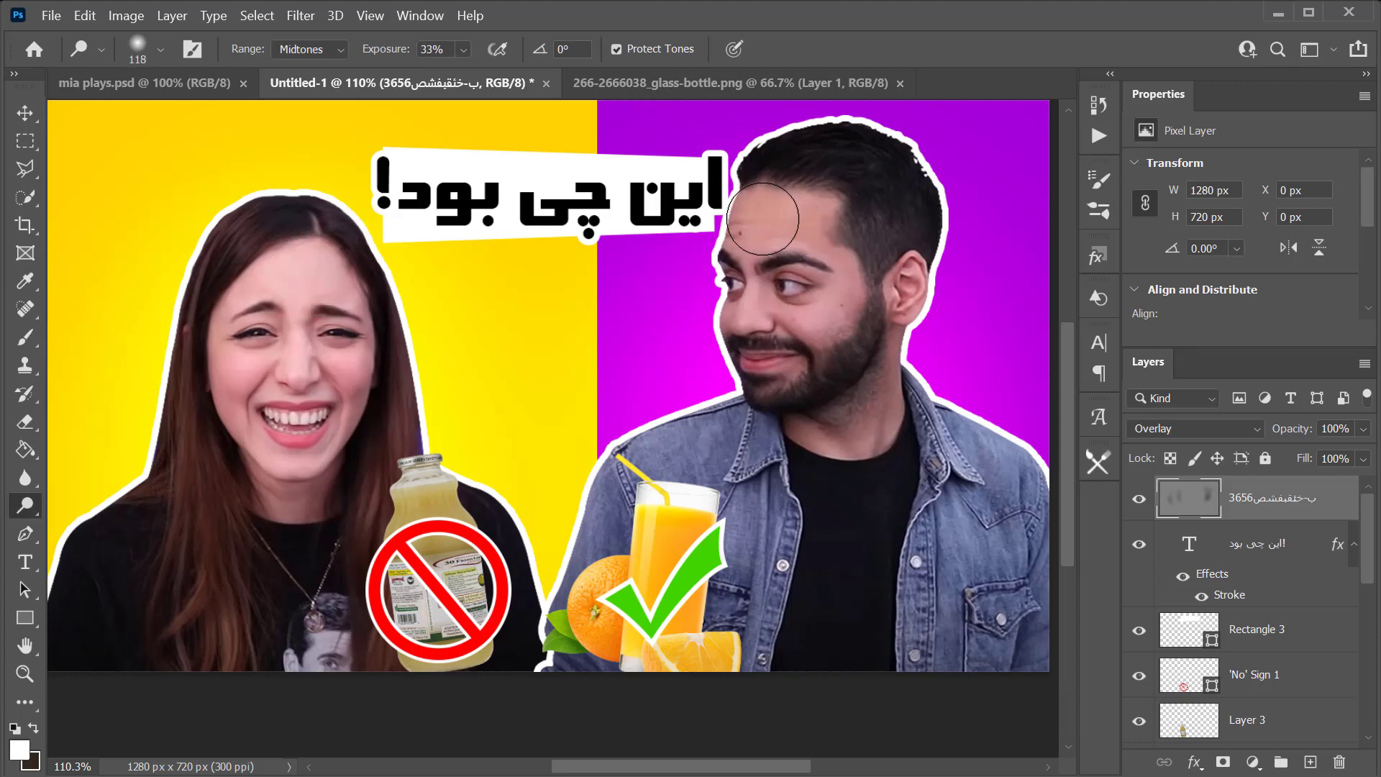
left_click_drag(388, 49, 363, 52)
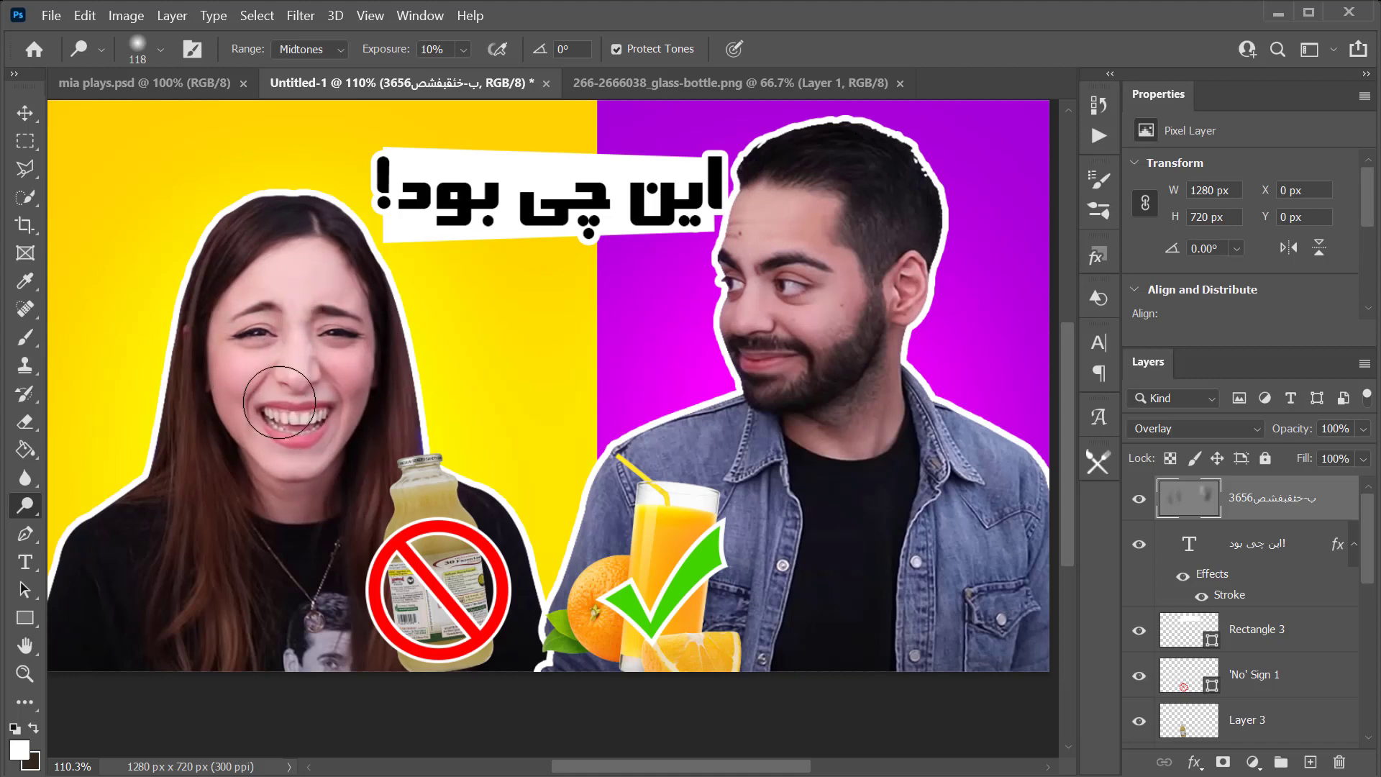
Burn the shadow areas around the faces on the gray layer, resizing the brush to 70 px and 125 px.
right_click(25, 506)
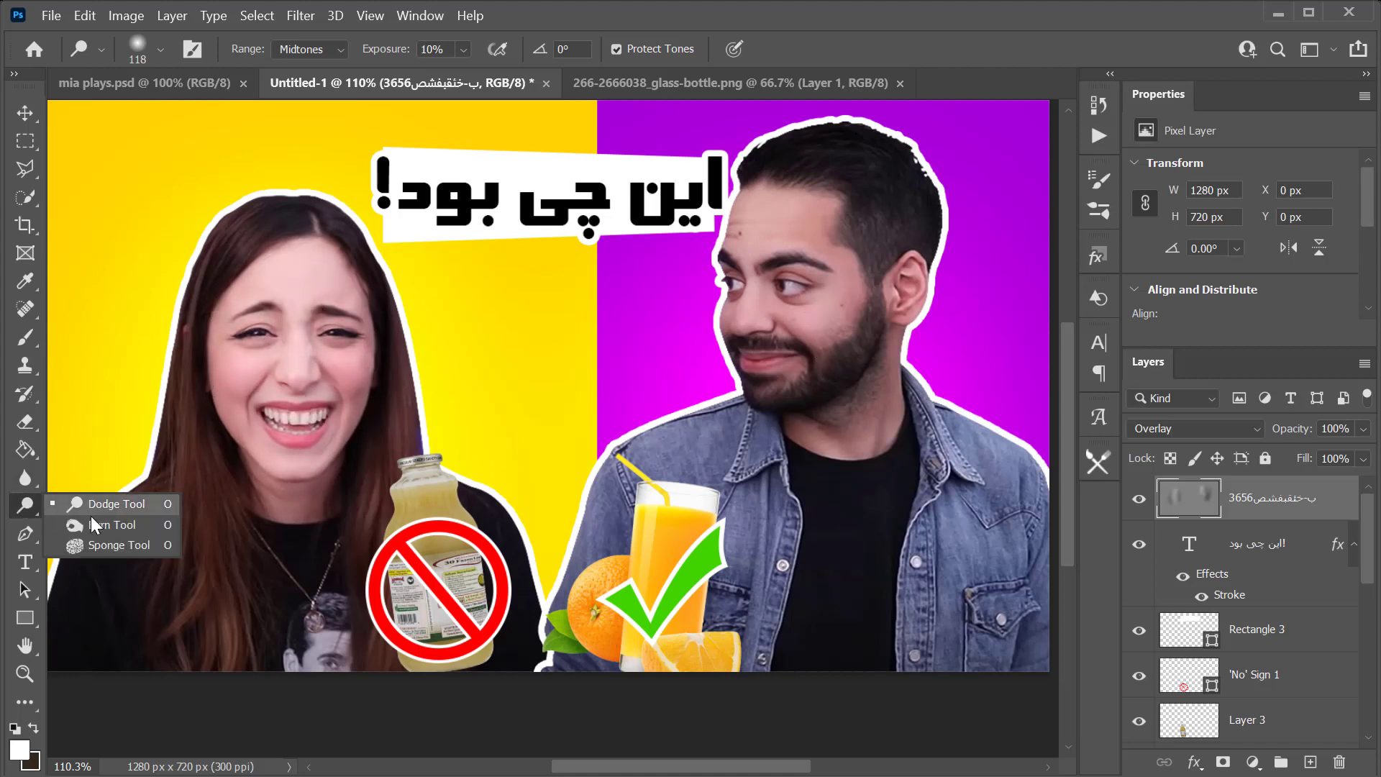
left_click(79, 521)
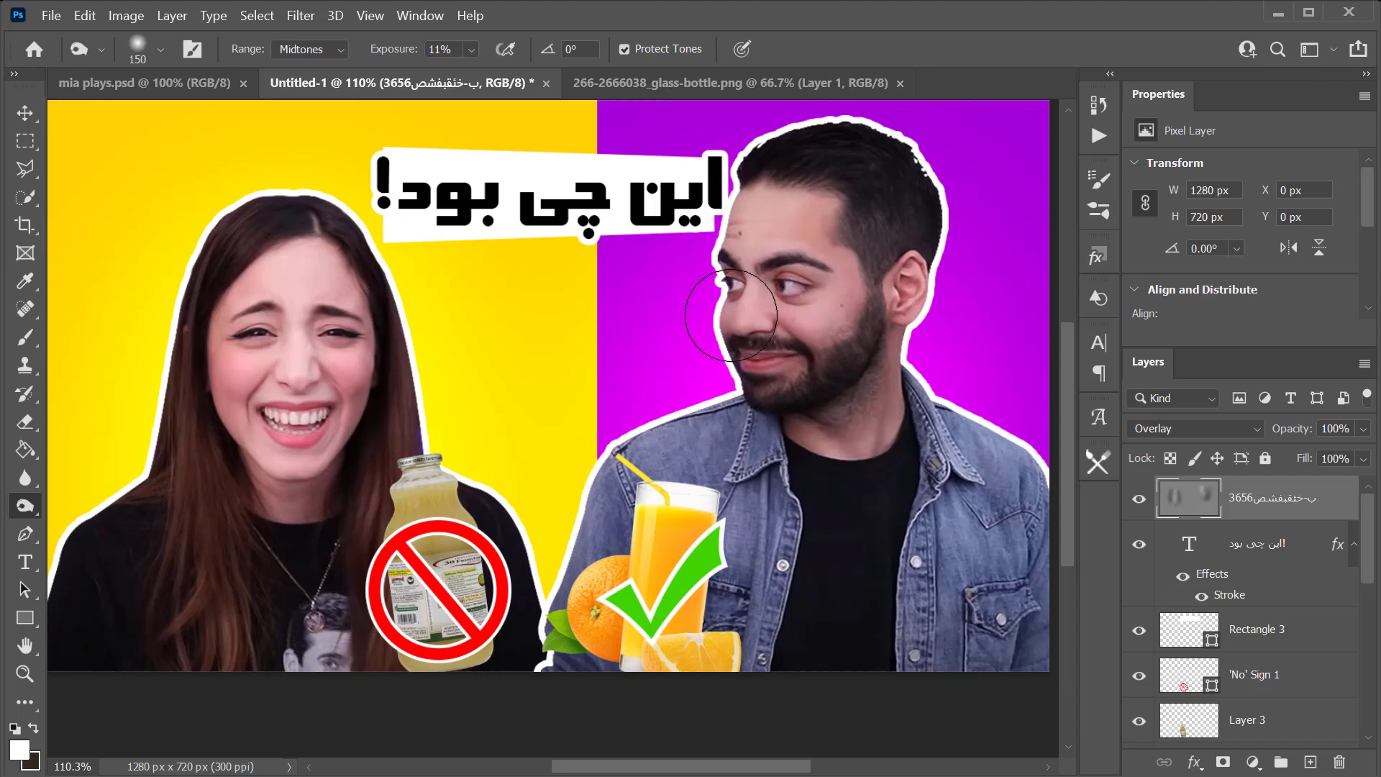
key("bracketleft")
key("bracketleft")
key("bracketleft")
key("bracketleft")
key("bracketleft")
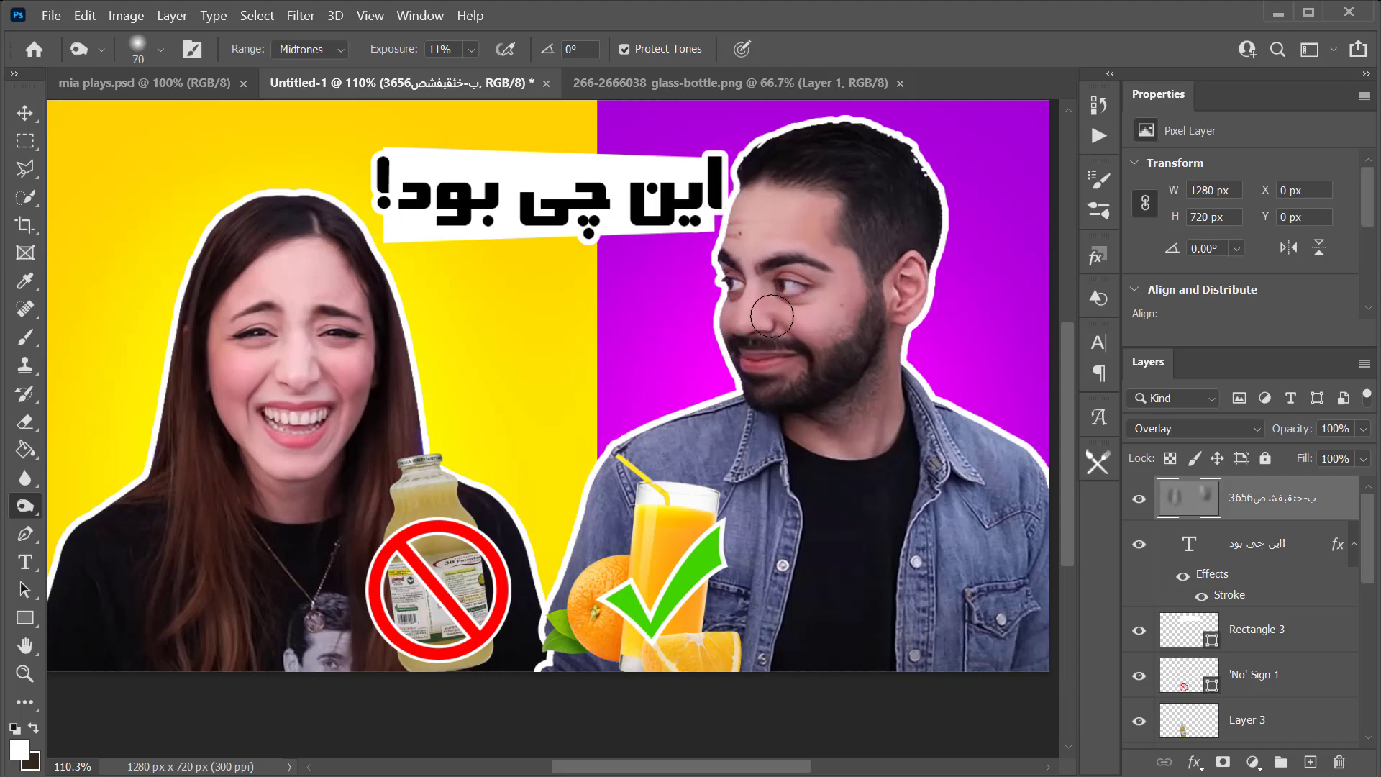
key("bracketright")
key("bracketright")
key("bracketright")
key("bracketright")
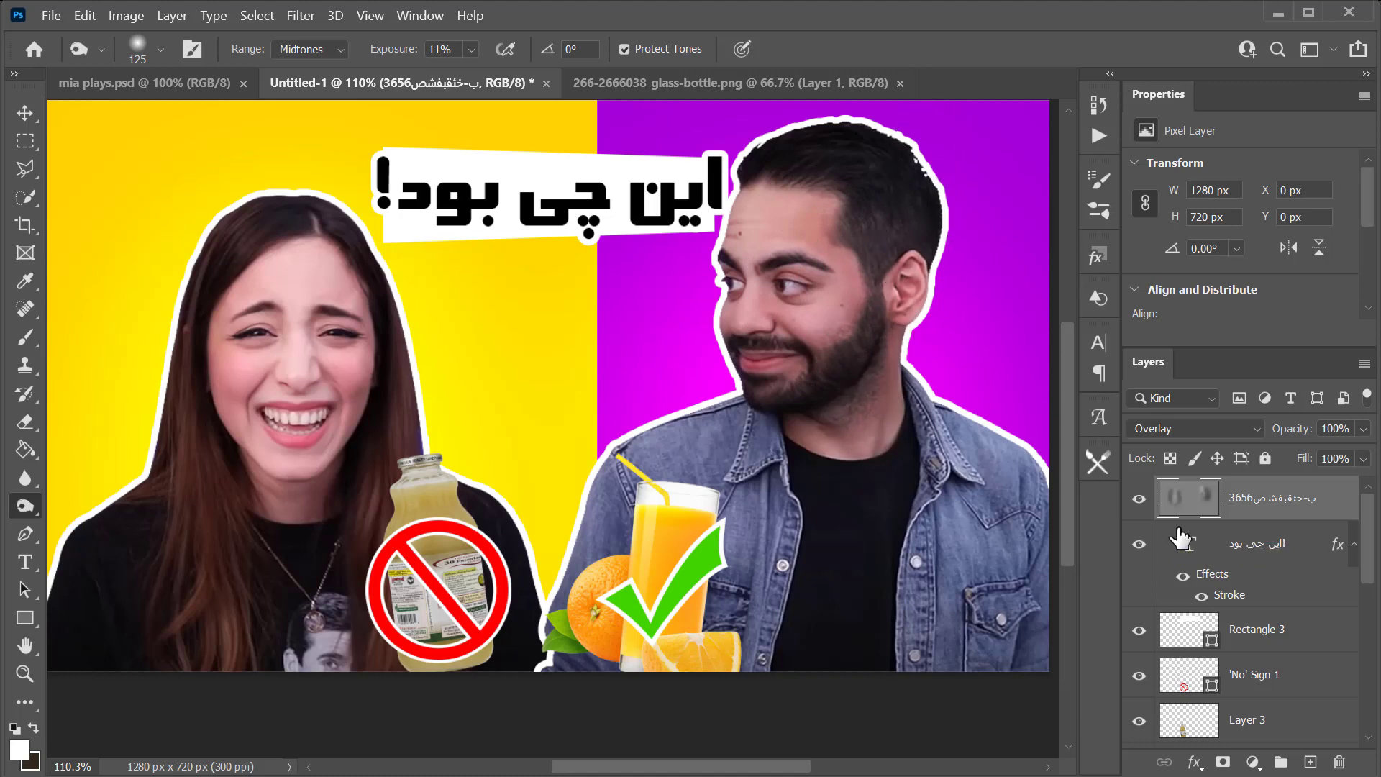
Stamp all visible layers into a new top layer and open it in the Camera Raw Filter, fitting the image to view.
key("ctrl+shift+alt+e")
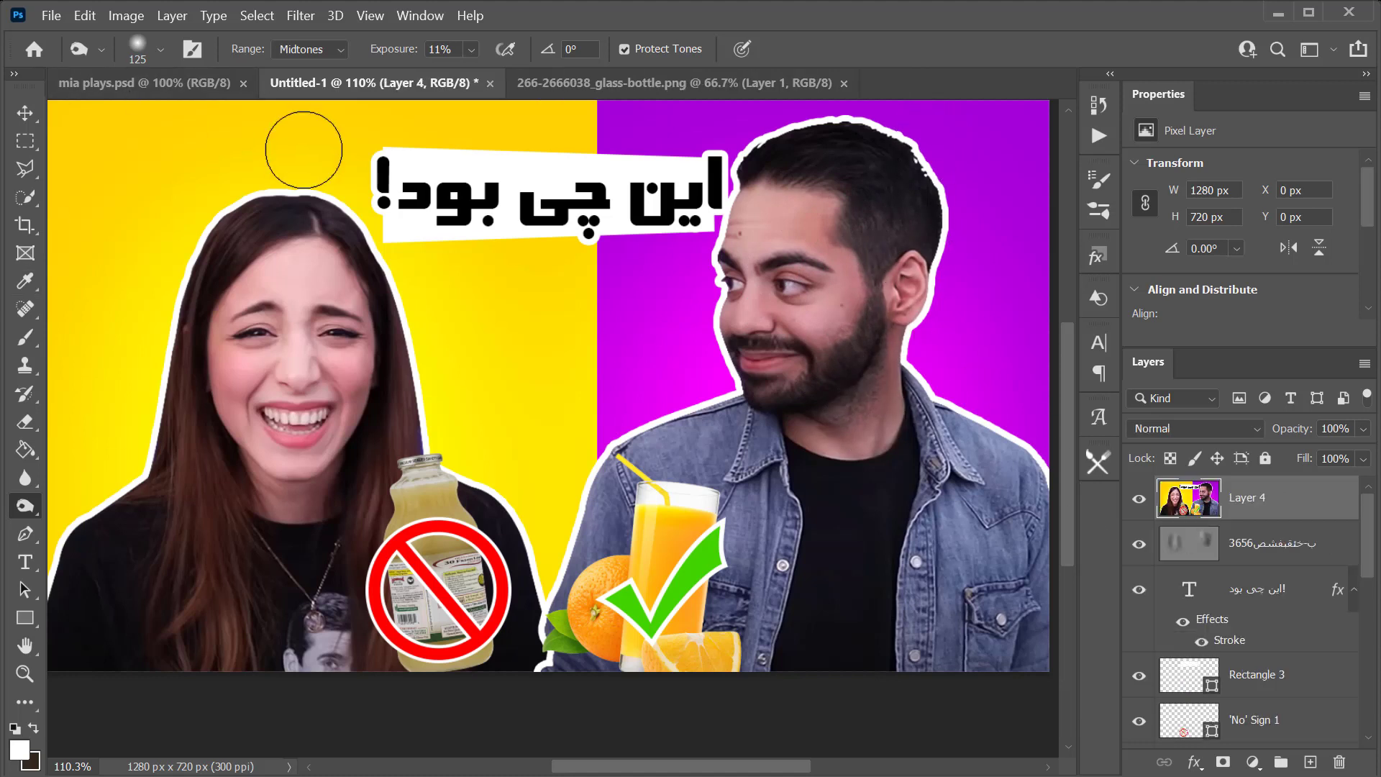
left_click(293, 16)
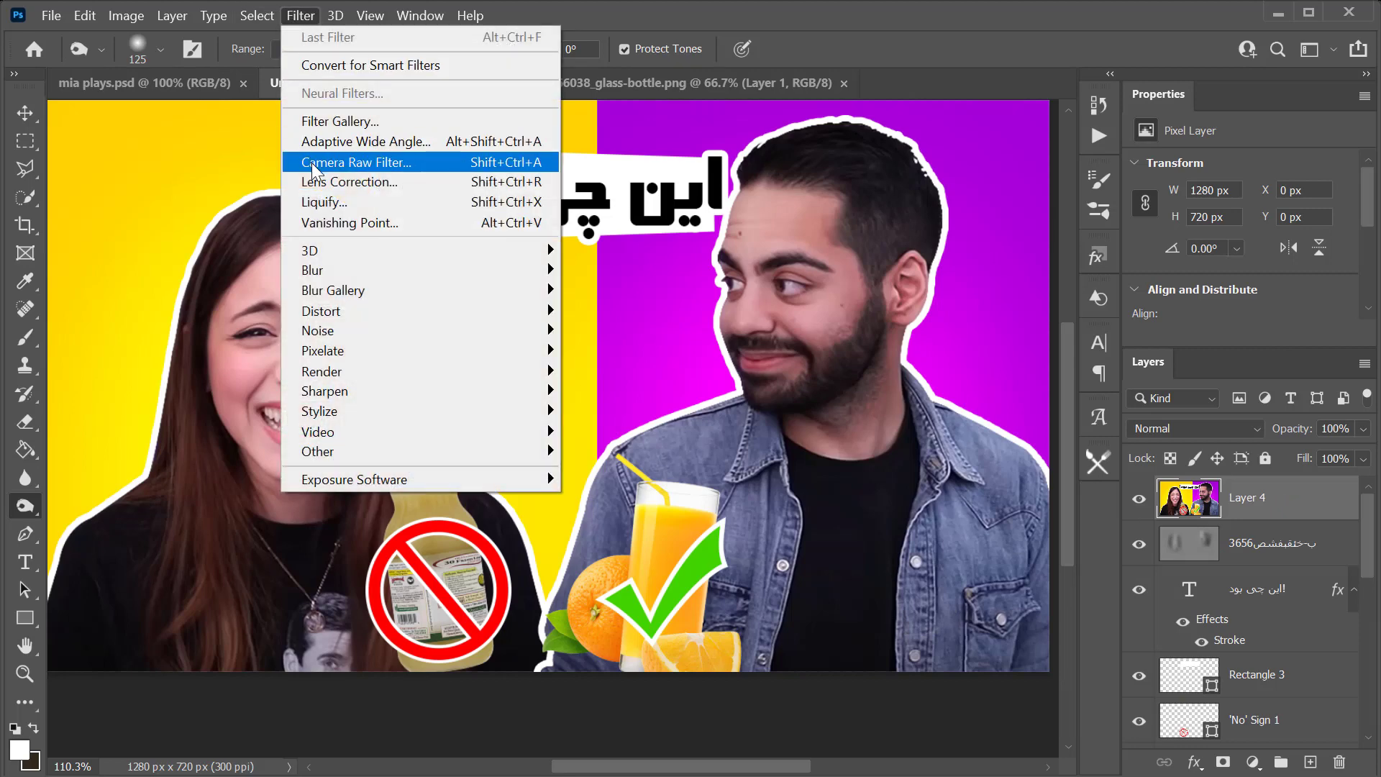
left_click(314, 163)
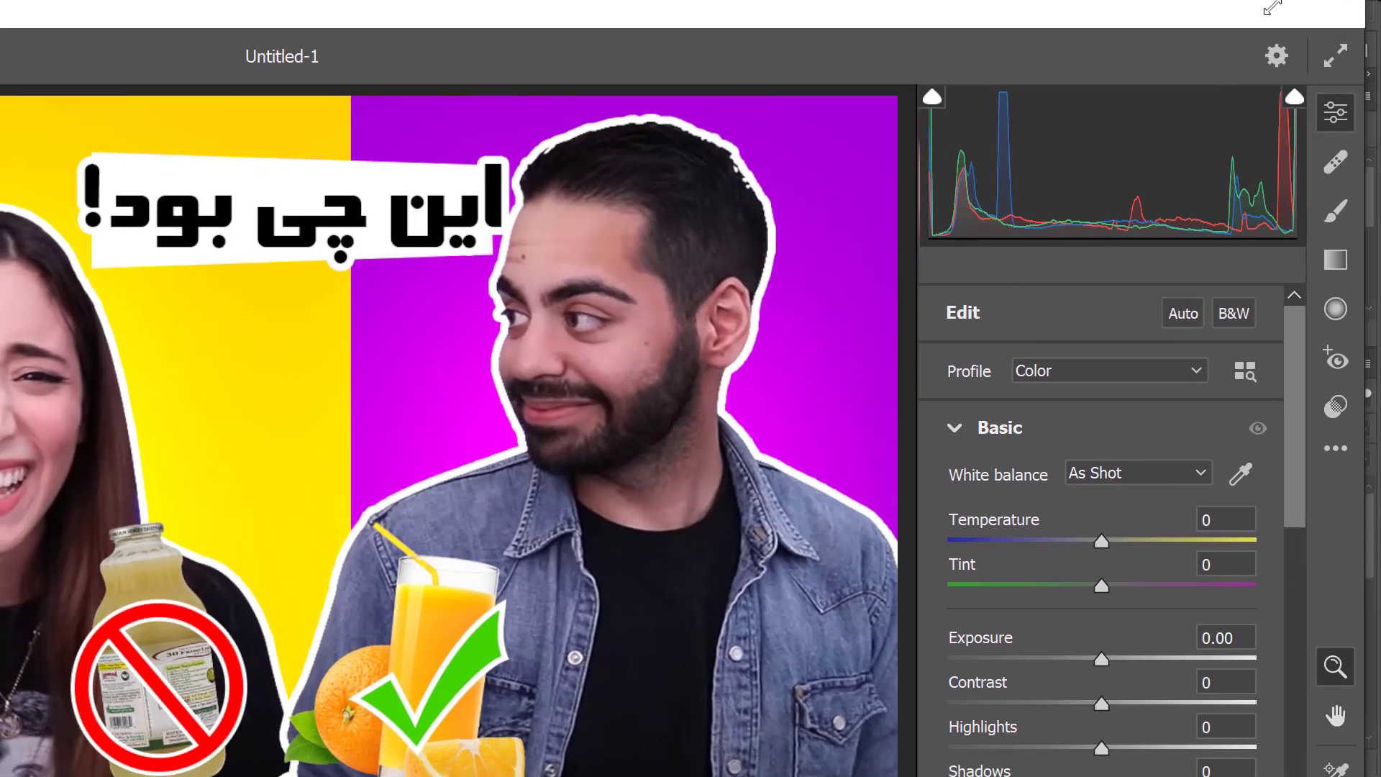
key("ctrl+0")
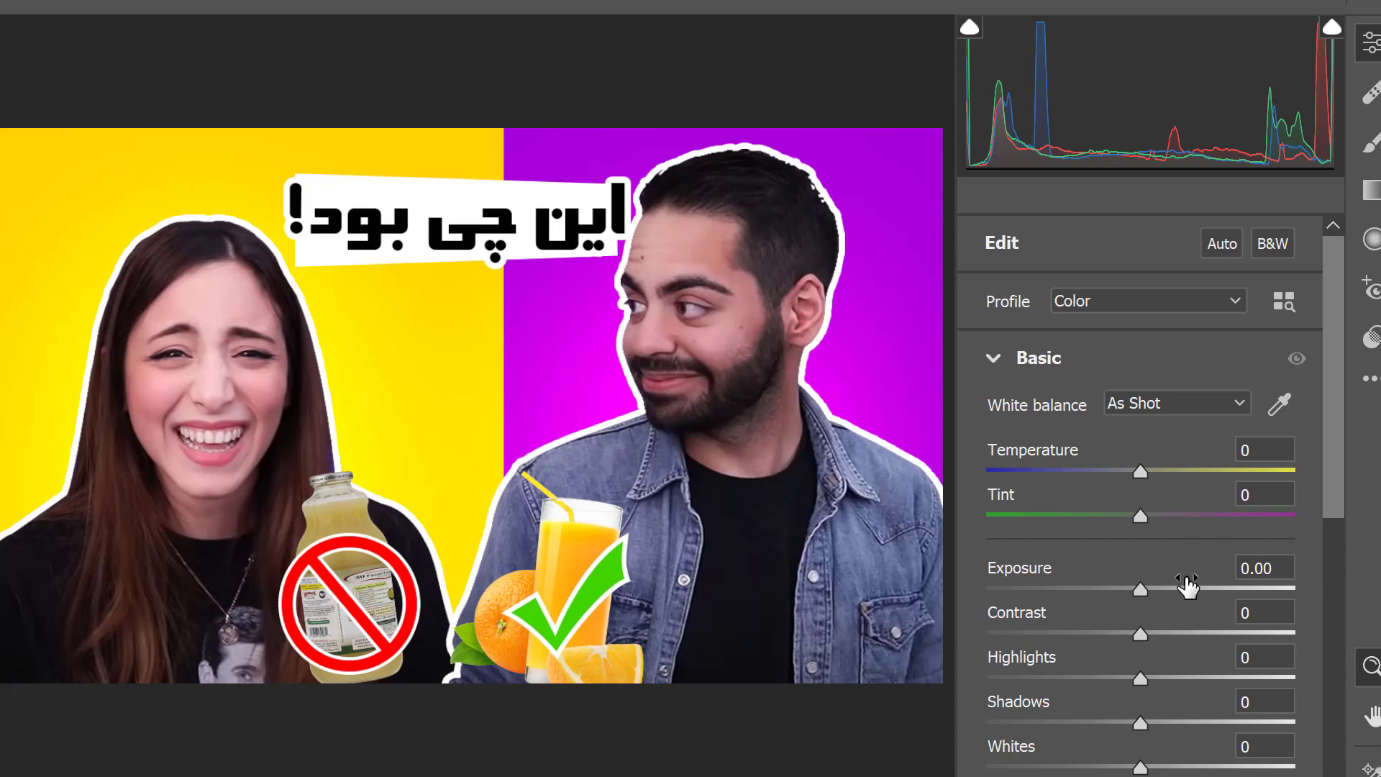
Set the basic Exposure to -0.15 and the Contrast to +12.
left_click_drag(1140, 586, 1136, 583)
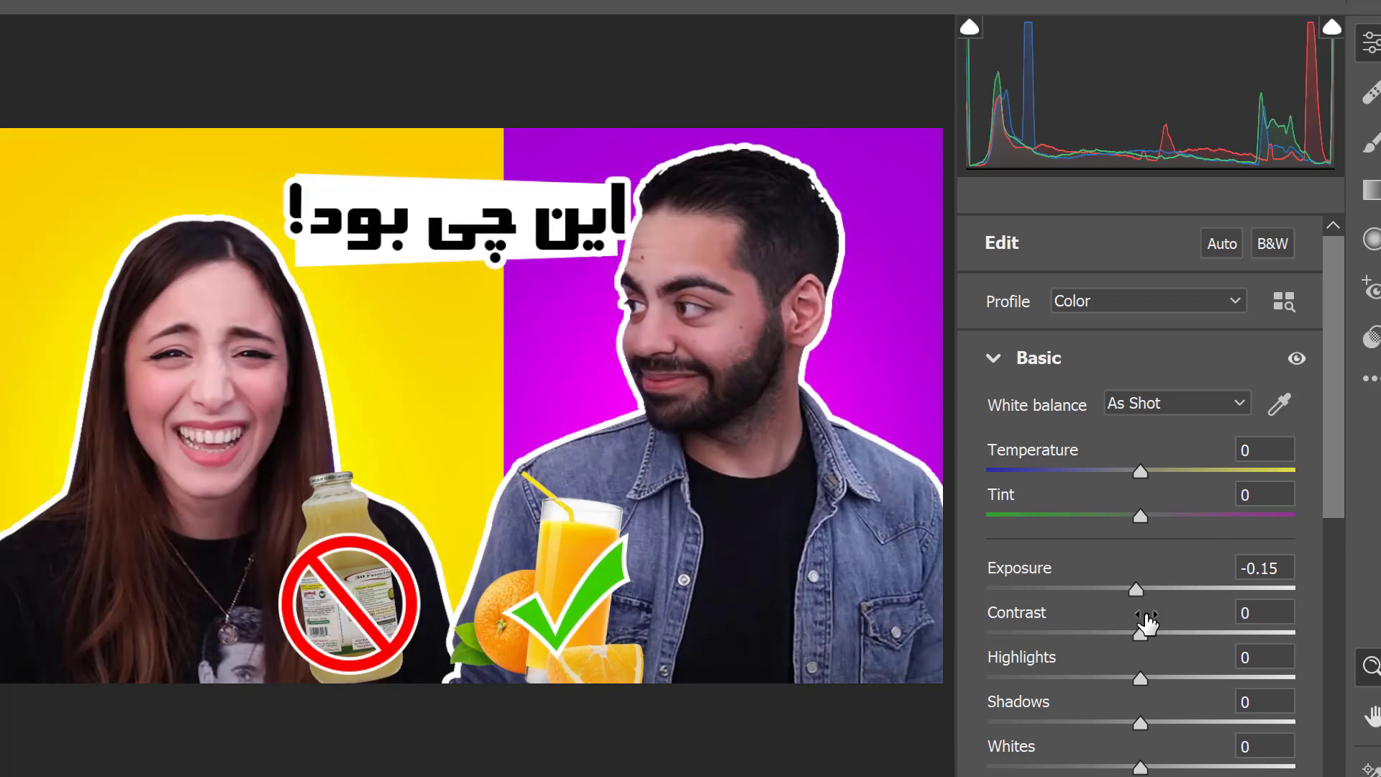
mouse_move(1142, 632)
left_mouse_down()
mouse_move(1189, 628)
mouse_move(1156, 628)
left_mouse_up()
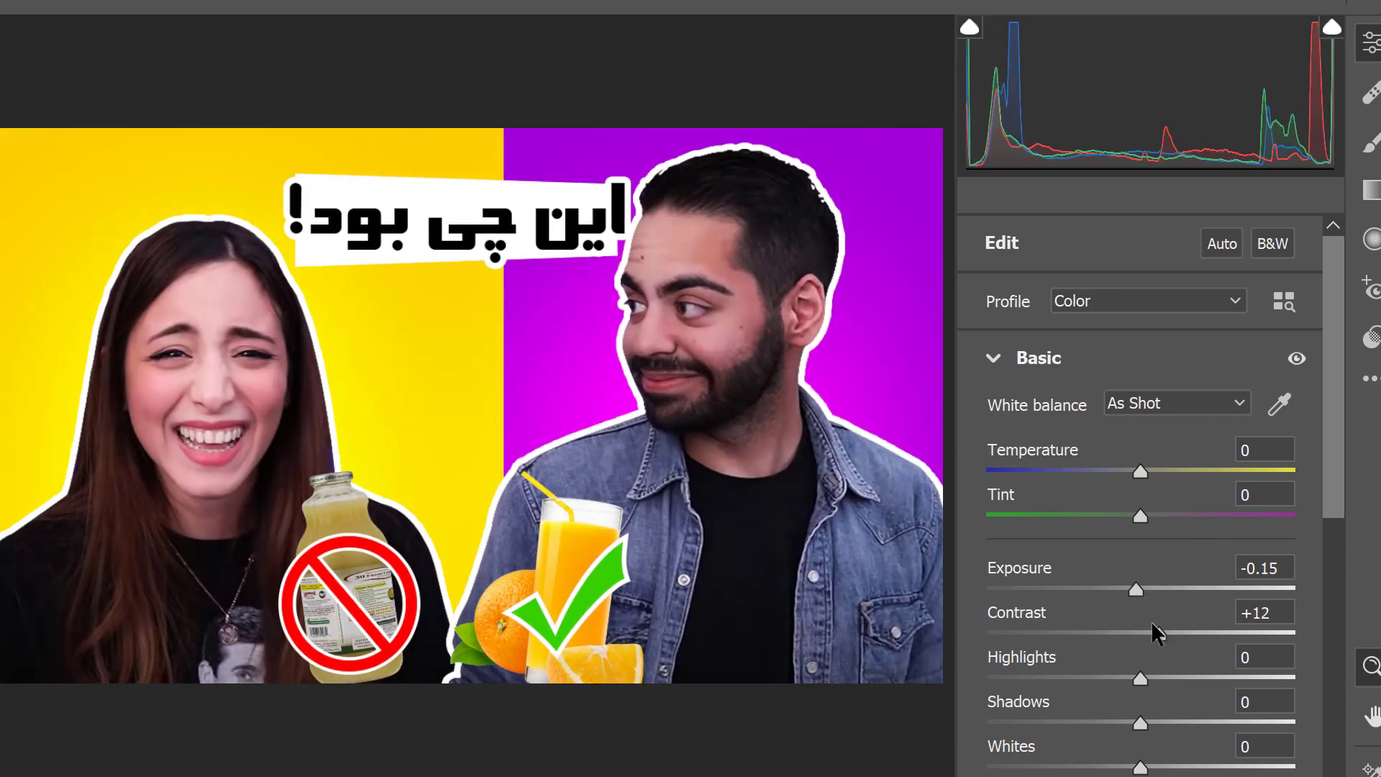
left_click(993, 358)
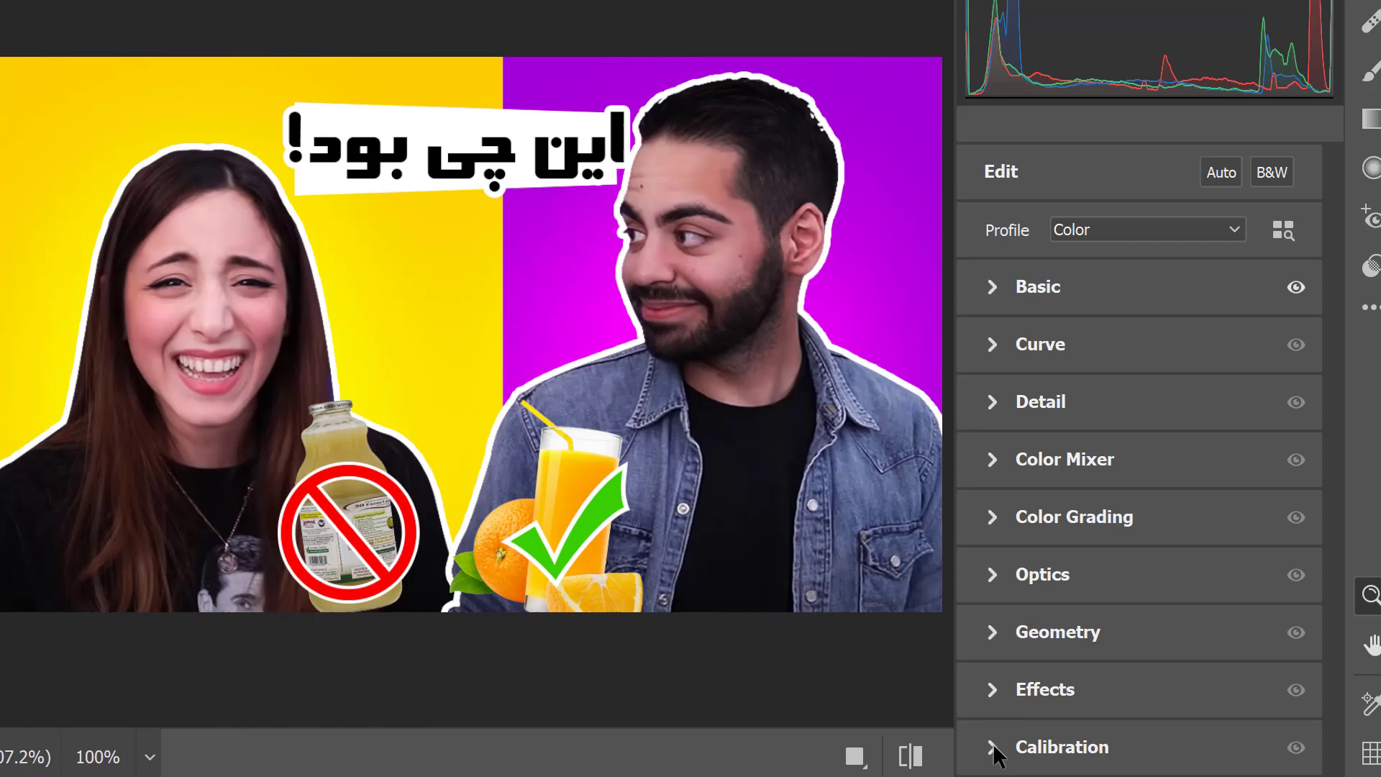
Calibrate the primaries with red hue +37, red saturation +32, green hue +23 and blue hue -21.
left_click(993, 744)
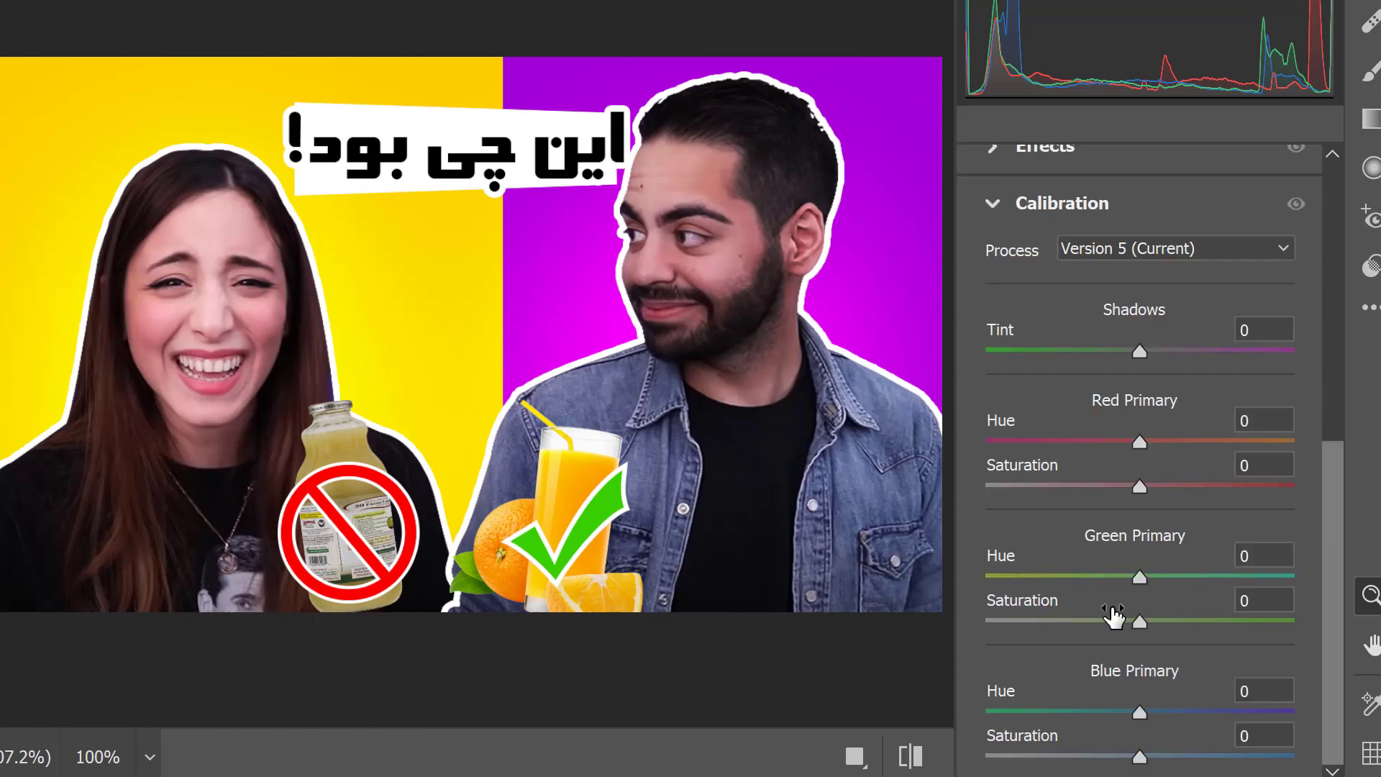
left_click_drag(1139, 438, 1195, 436)
left_click_drag(1150, 486, 1188, 488)
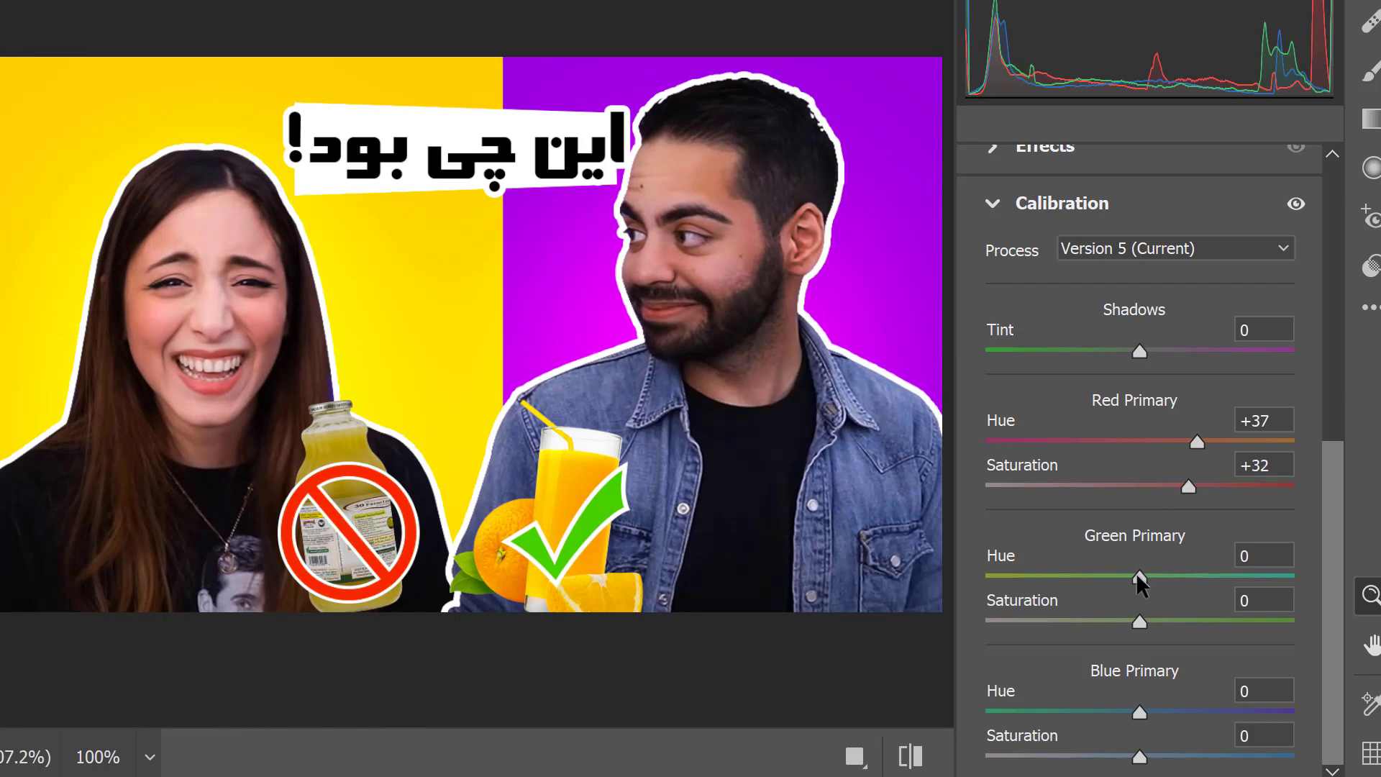
left_click_drag(1136, 573, 1172, 574)
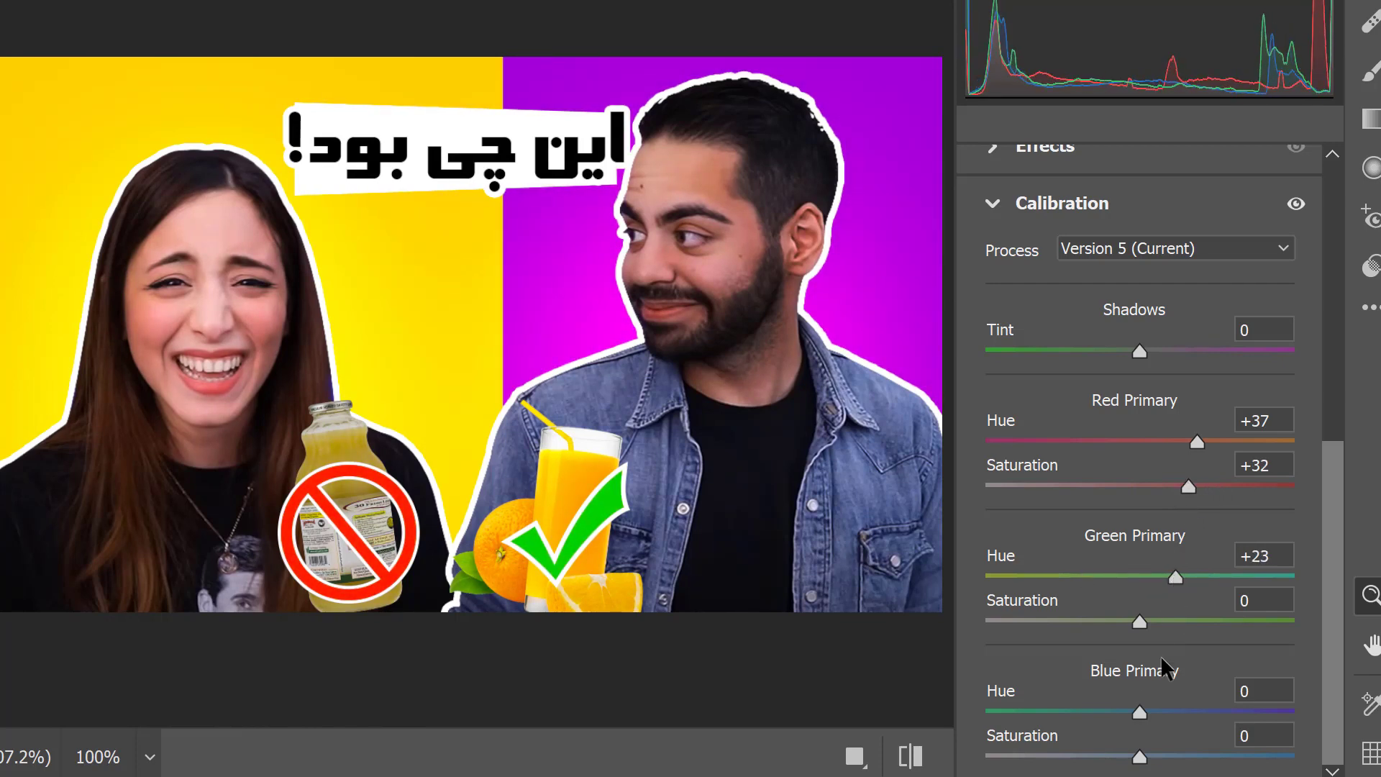
left_click_drag(1139, 712, 1103, 709)
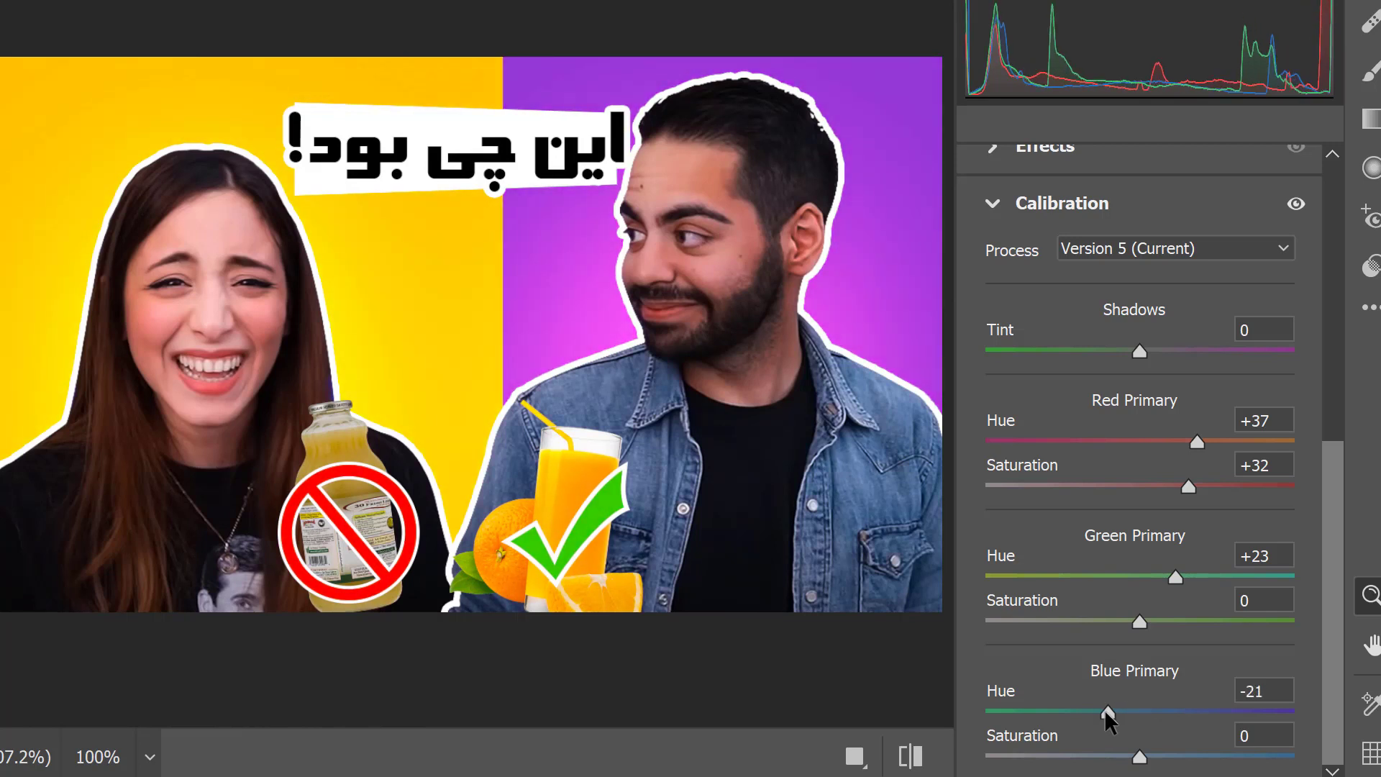
left_click(996, 201)
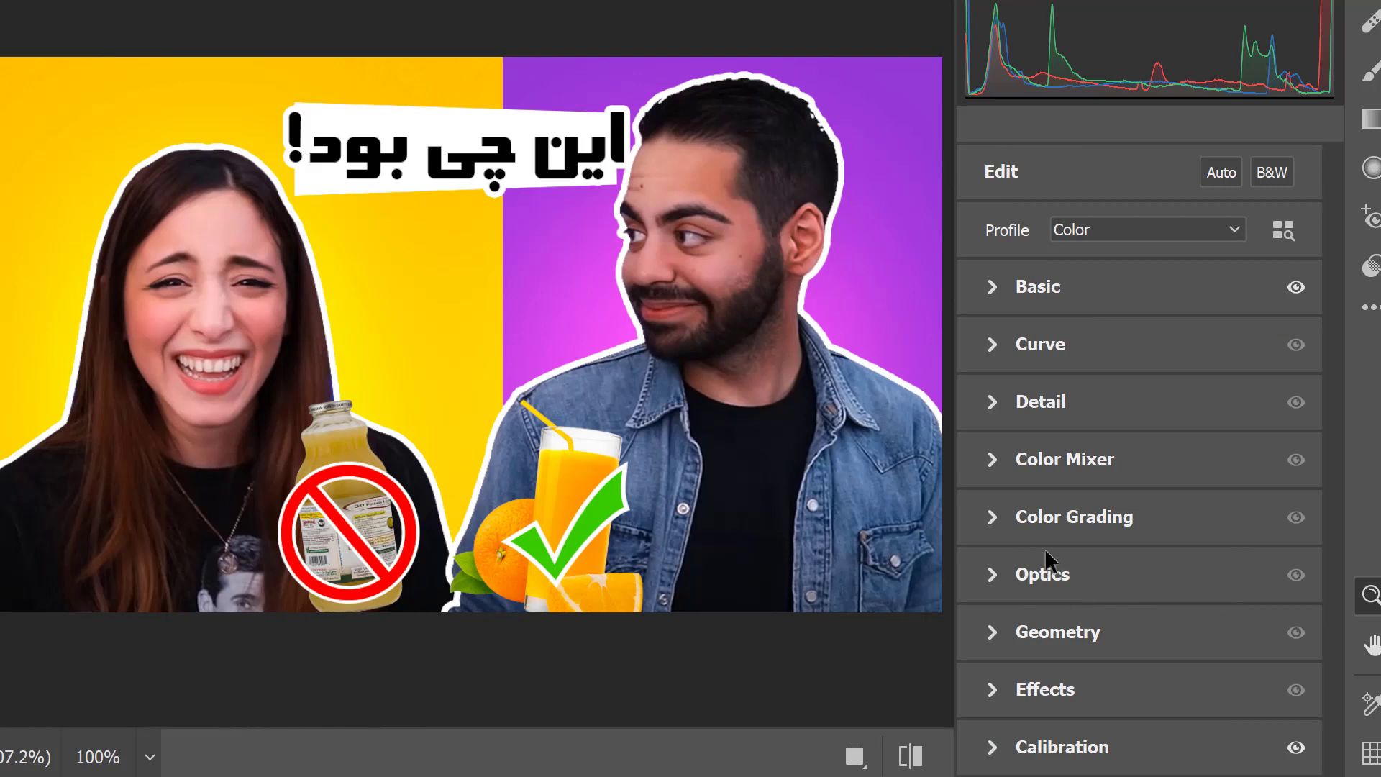
Adjust the oranges in the HSL Color Mixer, setting saturation to +12 and luminance to +40.
left_click(993, 459)
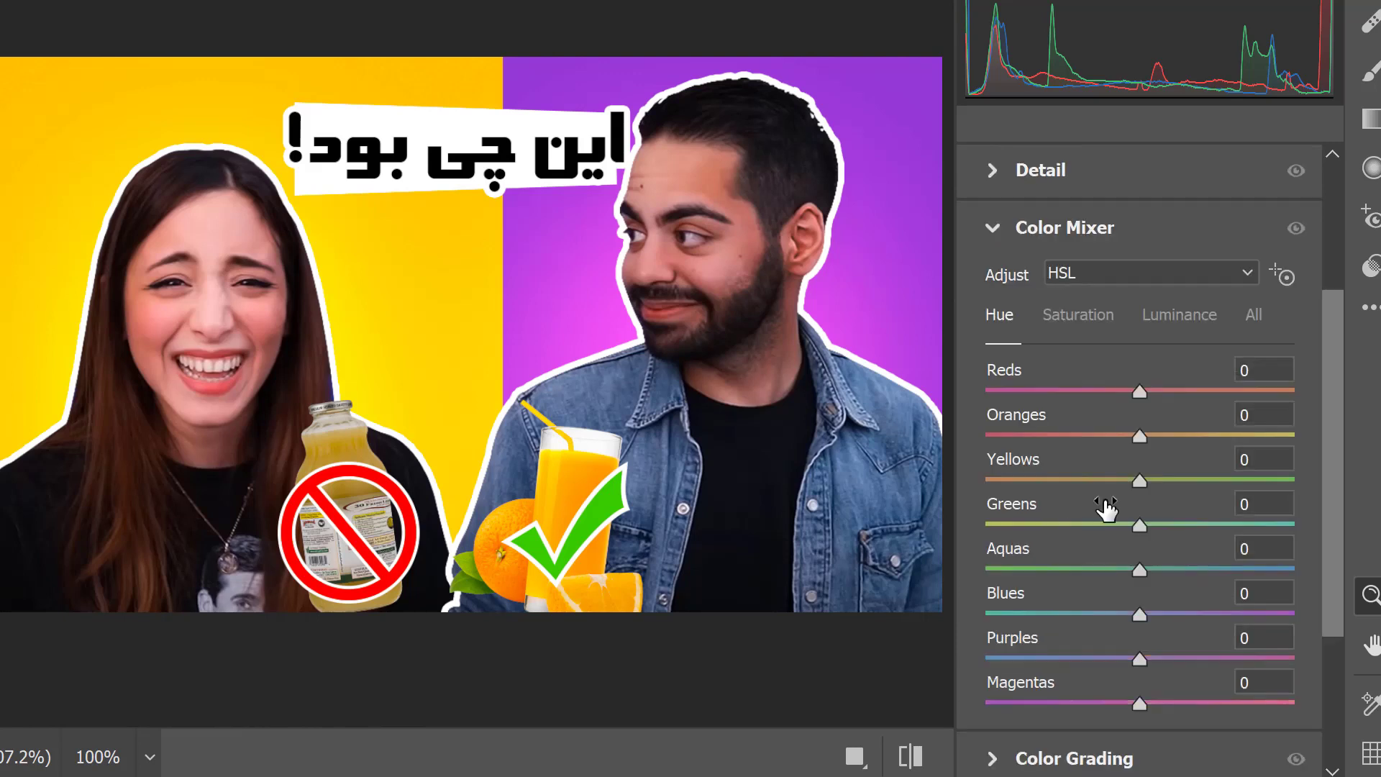
mouse_move(1139, 436)
left_mouse_down()
mouse_move(1061, 437)
mouse_move(1208, 438)
mouse_move(1152, 437)
left_mouse_up()
left_click(1084, 316)
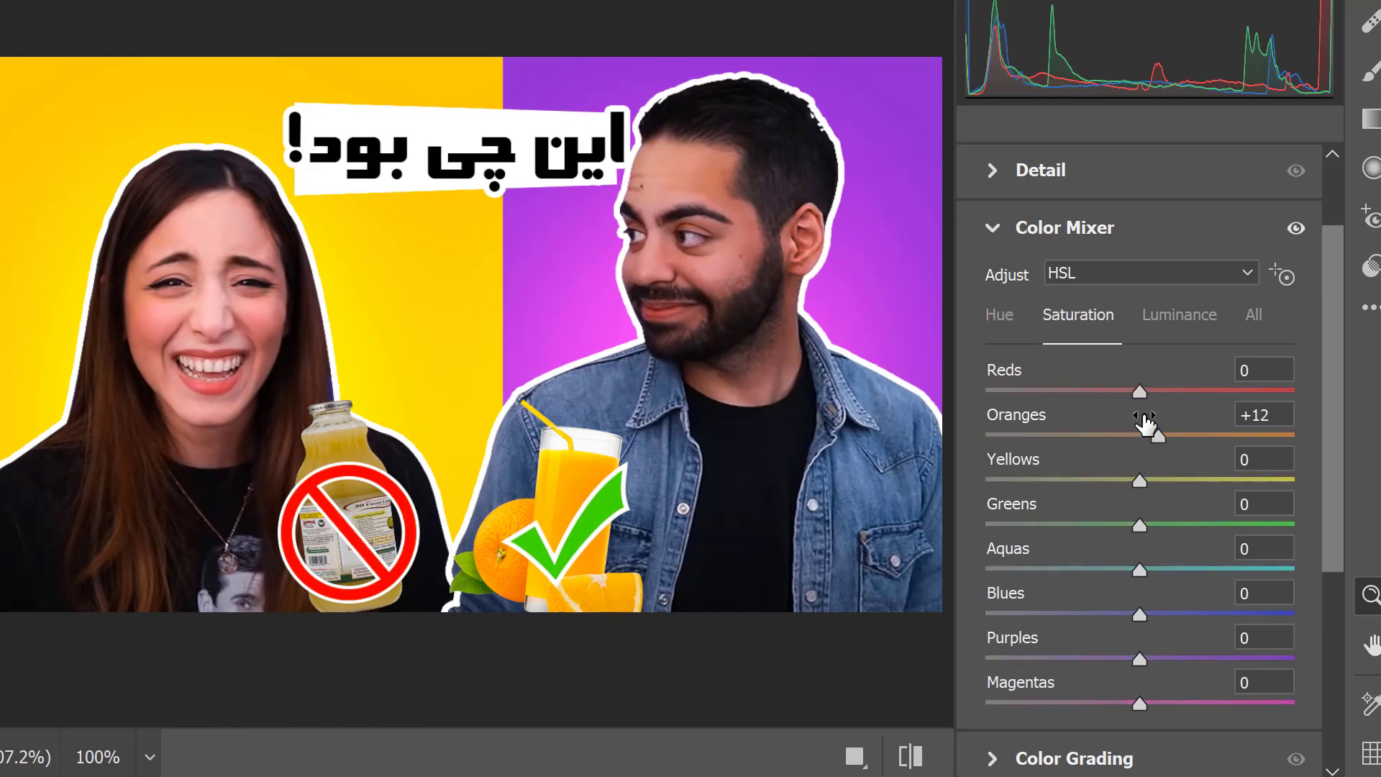
left_click(1165, 309)
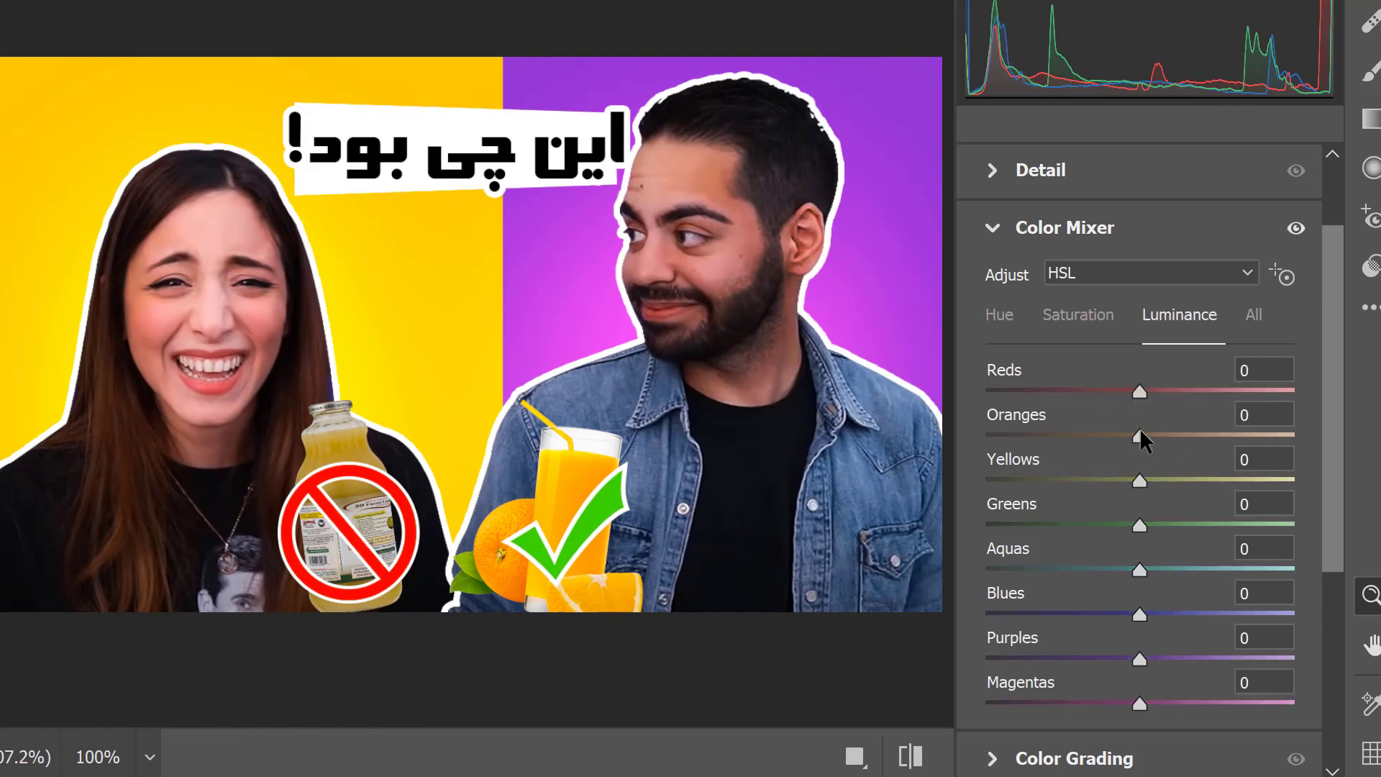
left_click_drag(1139, 434, 1200, 436)
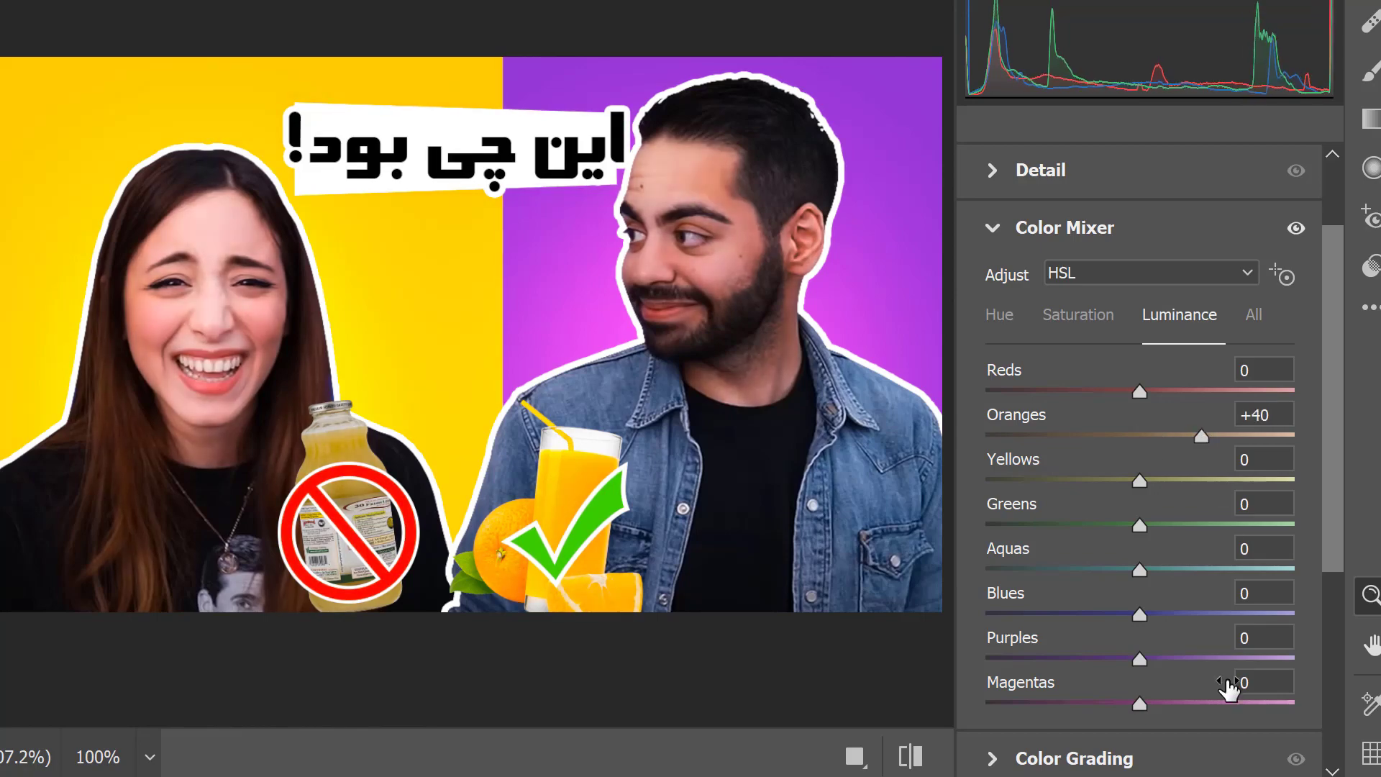